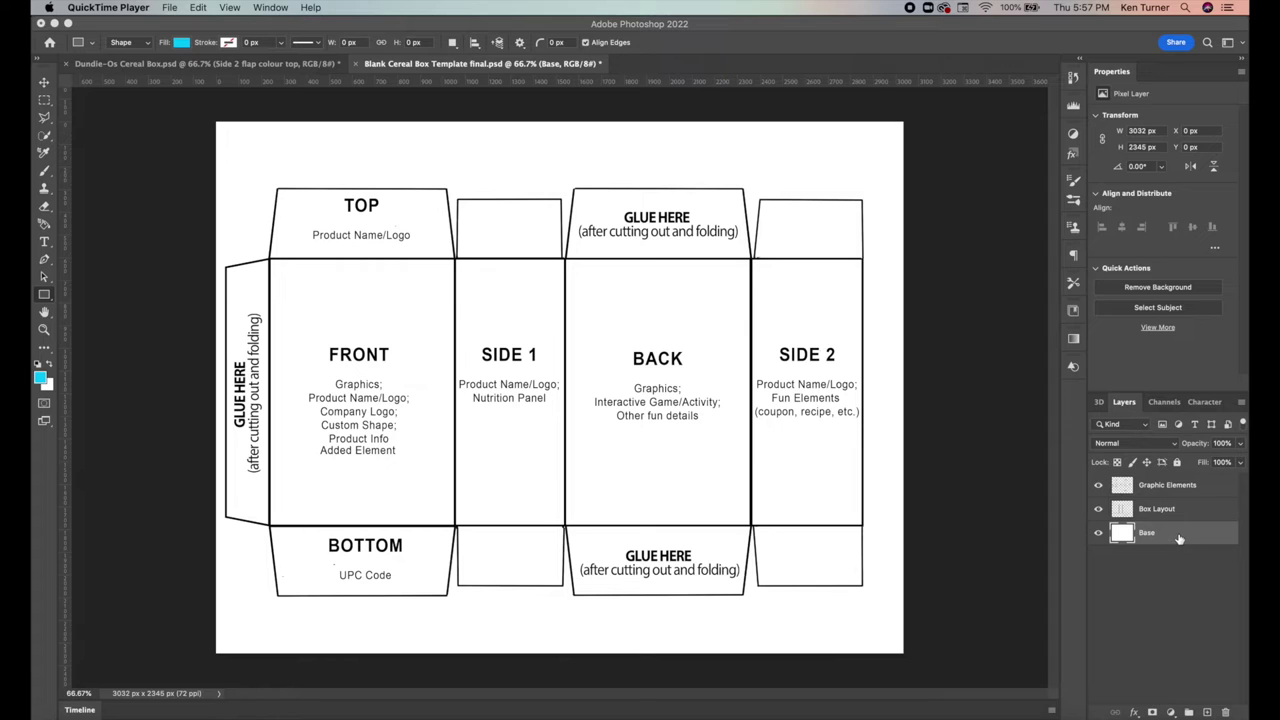
Toggle the Base, Box Layout and Graphic Elements layers to inspect their contents, leaving only Graphic Elements hidden
{"action": "left_click", "coordinate": [1098, 533]}
{"action": "left_click", "coordinate": [1098, 533]}
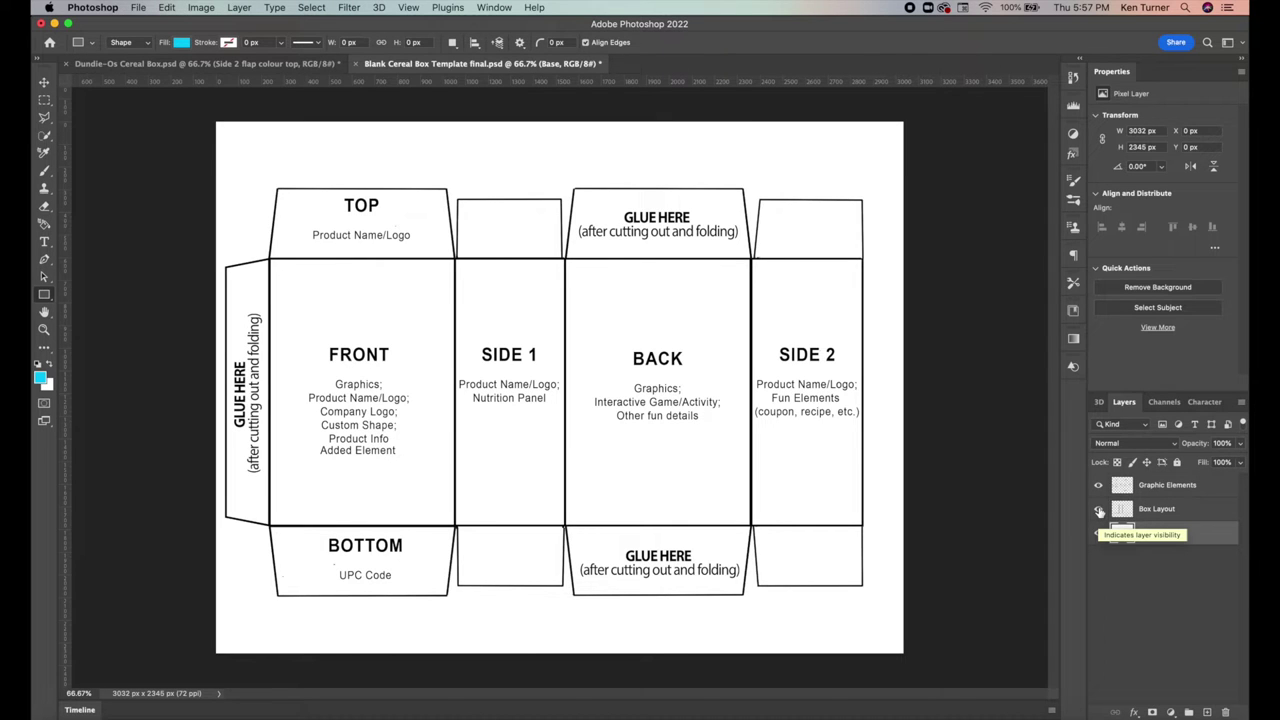
{"action": "left_click", "coordinate": [1099, 509]}
{"action": "left_click", "coordinate": [1099, 509]}
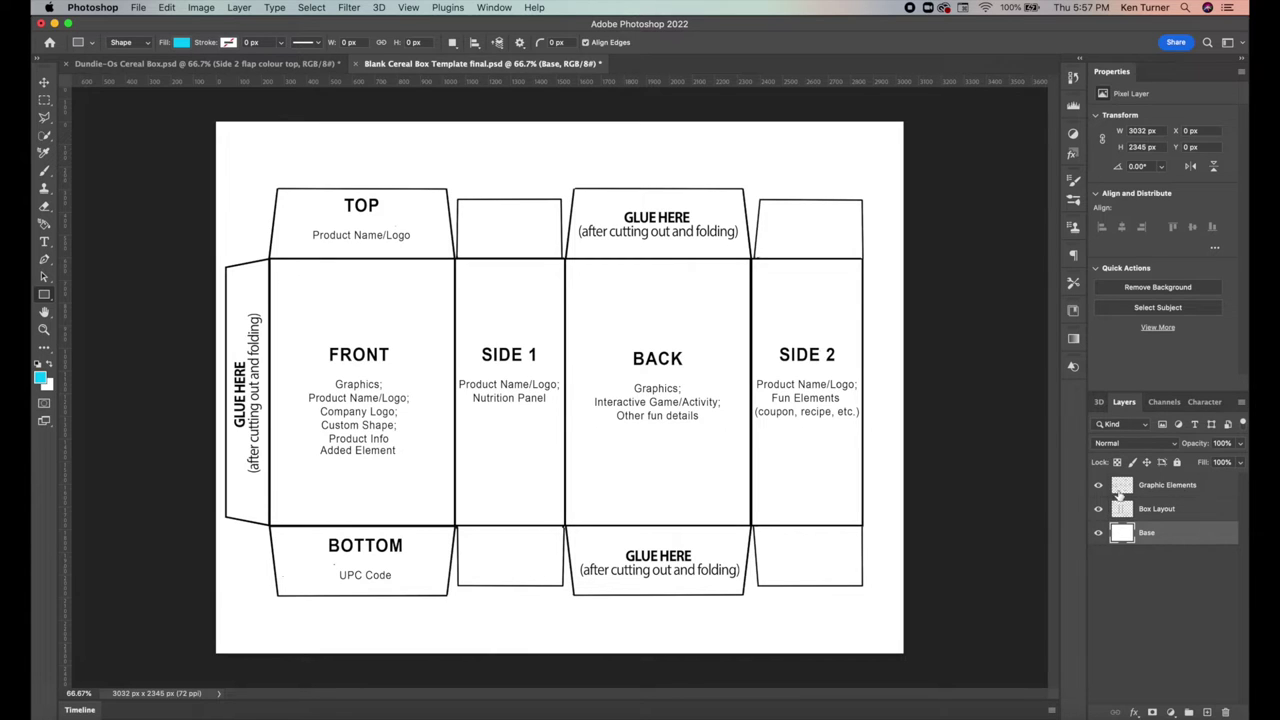
{"action": "left_click", "coordinate": [1099, 488]}
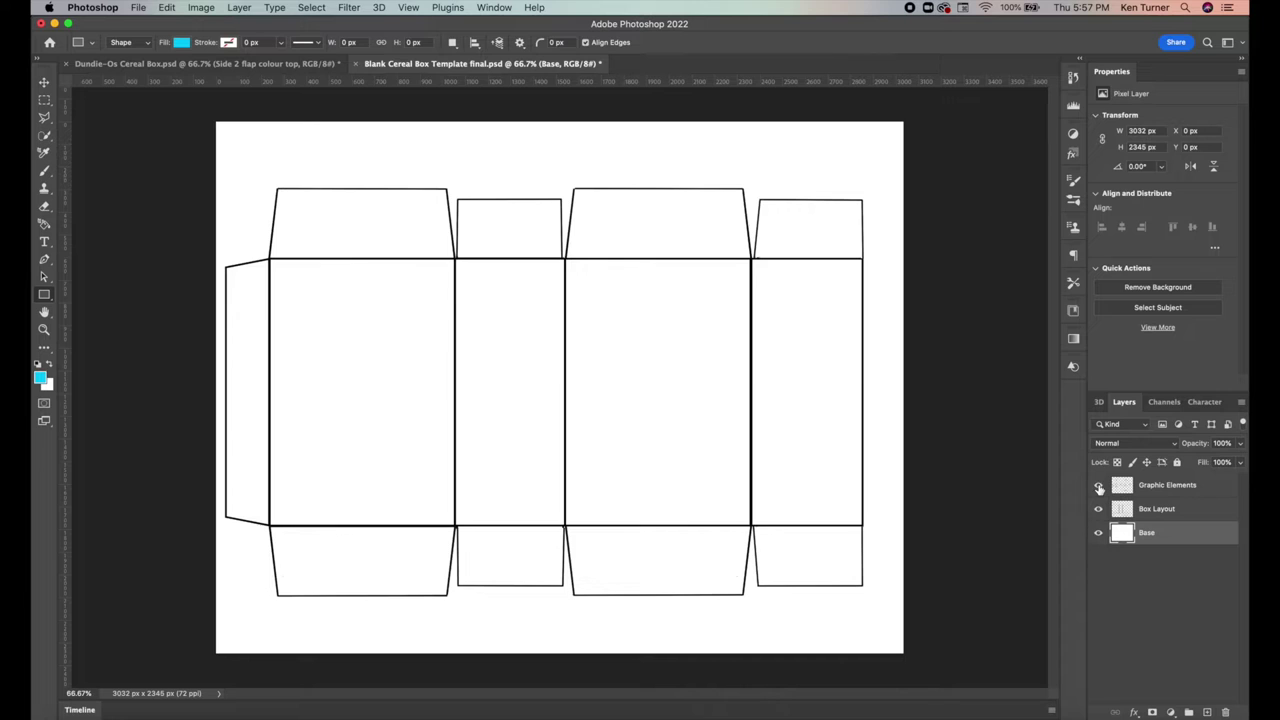
{"action": "left_click", "coordinate": [1099, 486]}
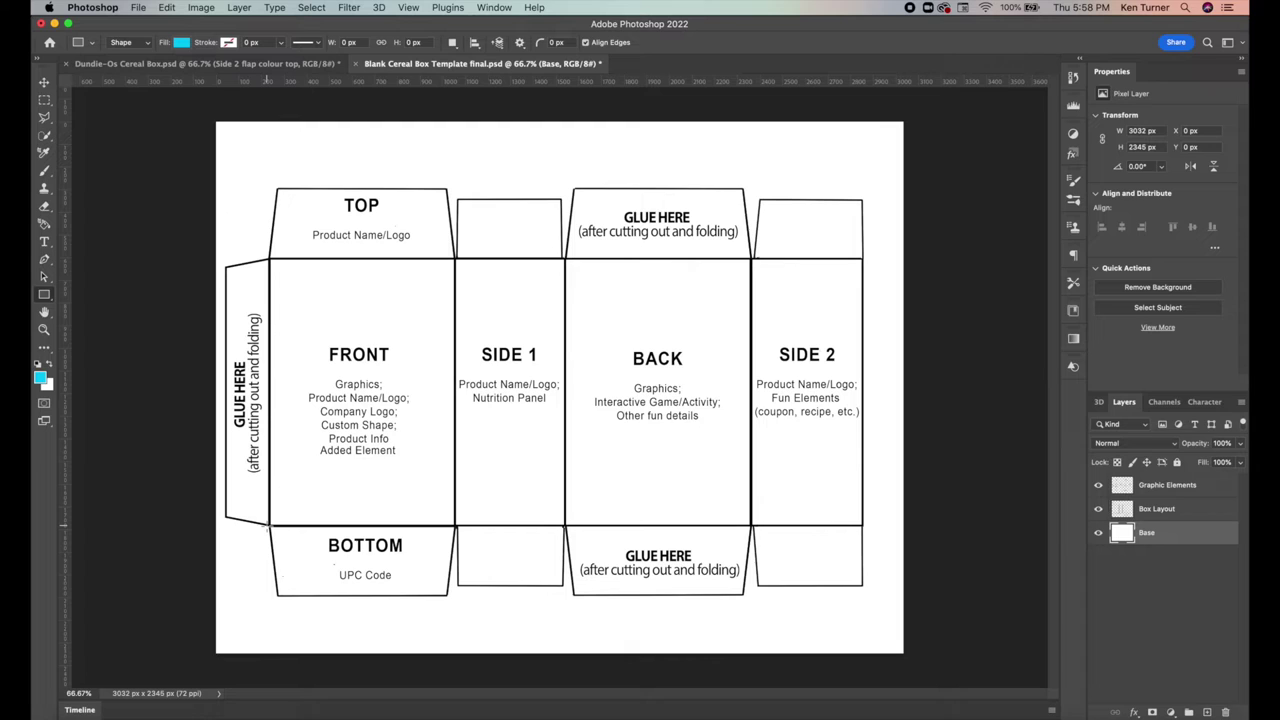
{"action": "left_click", "coordinate": [1098, 487]}
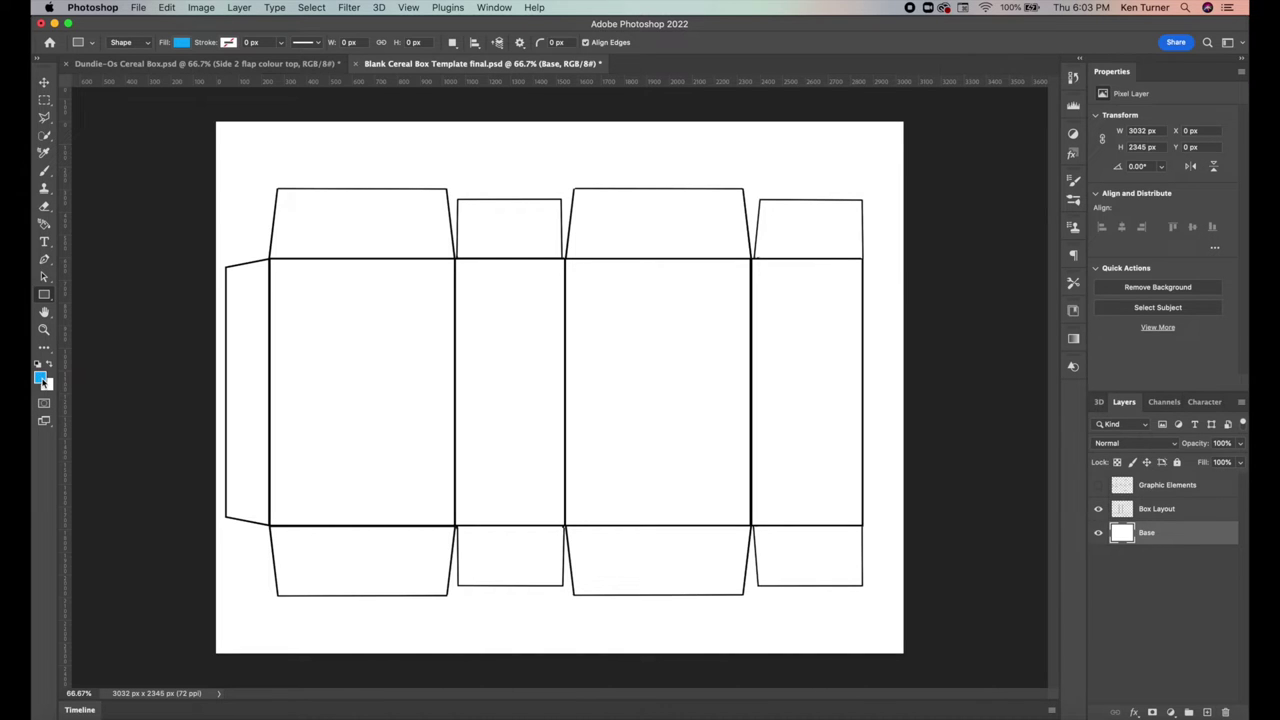
Set the foreground colour to a bright cyan, #18e0fe
{"action": "left_click", "coordinate": [41, 379]}
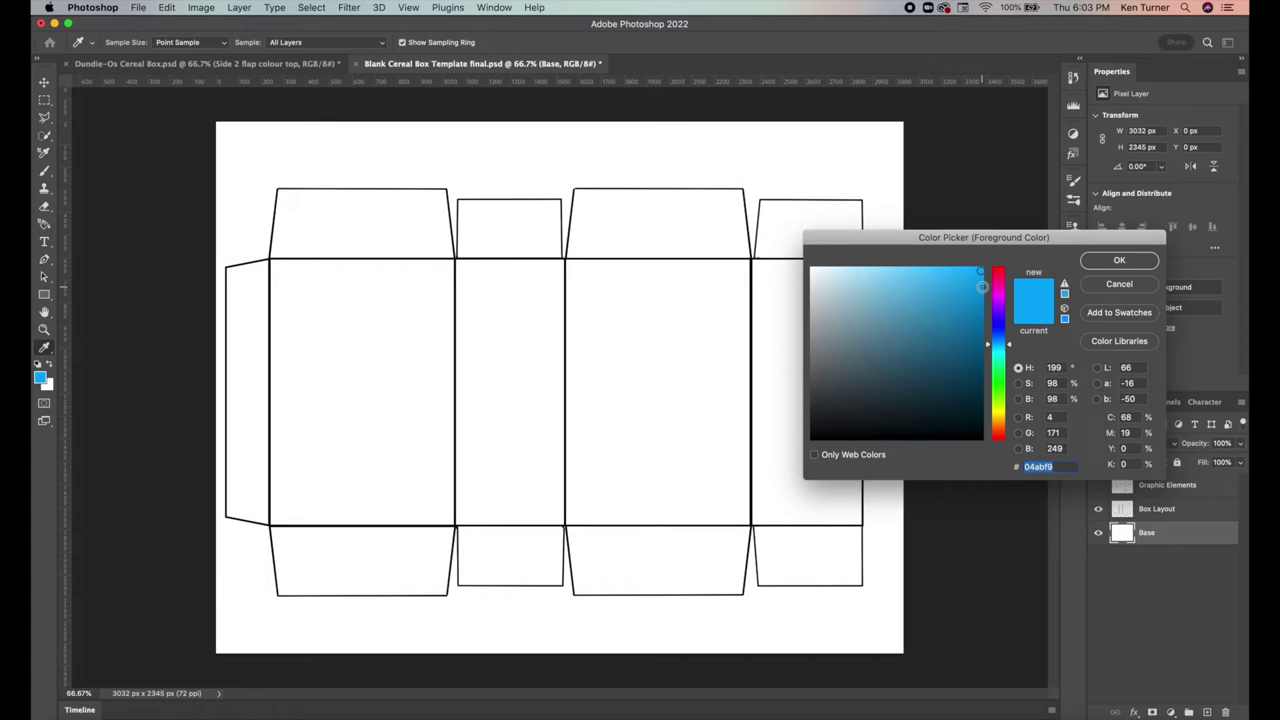
{"action": "left_click", "coordinate": [935, 423]}
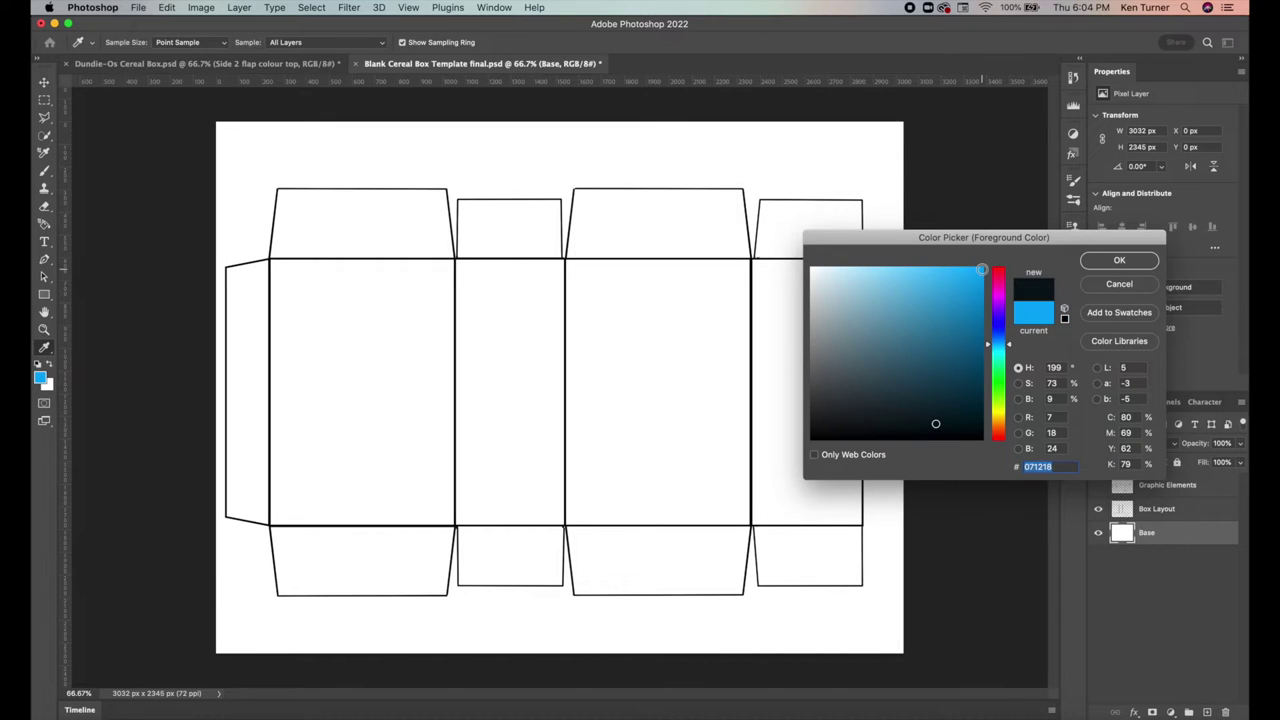
{"action": "left_click", "coordinate": [982, 268]}
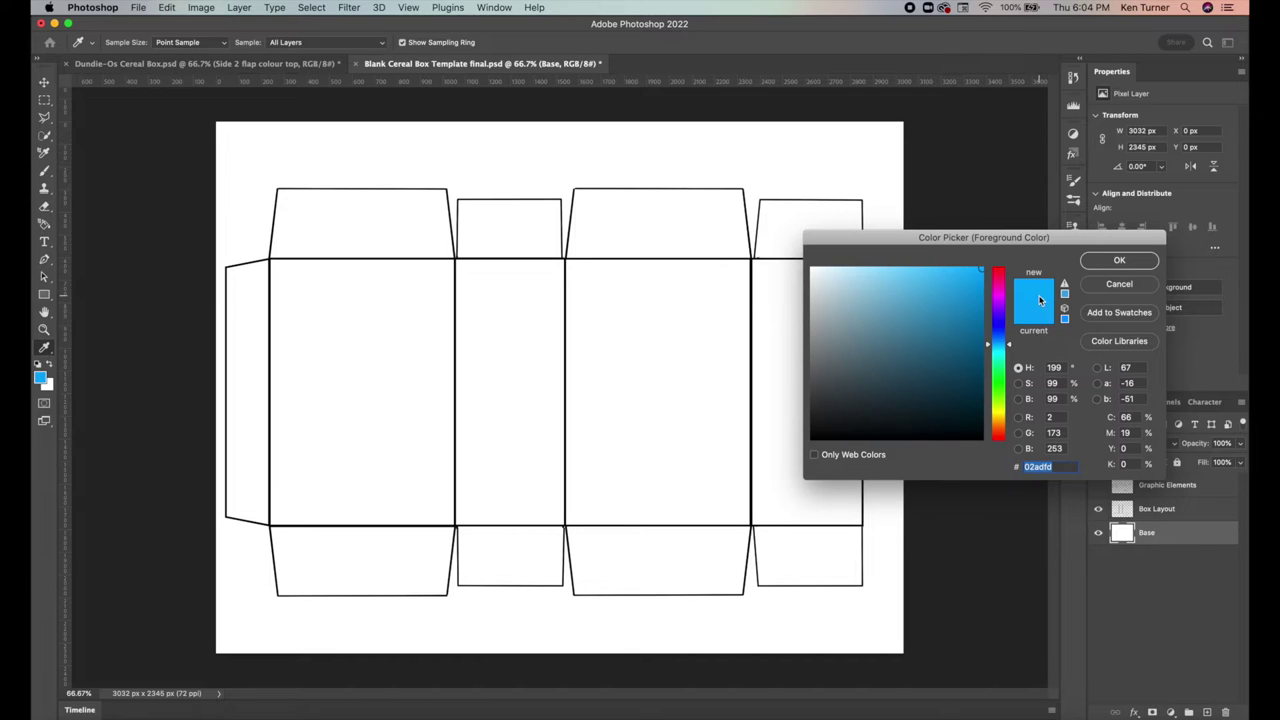
{"action": "left_click_drag", "start_coordinate": [1010, 347], "coordinate": [1010, 351]}
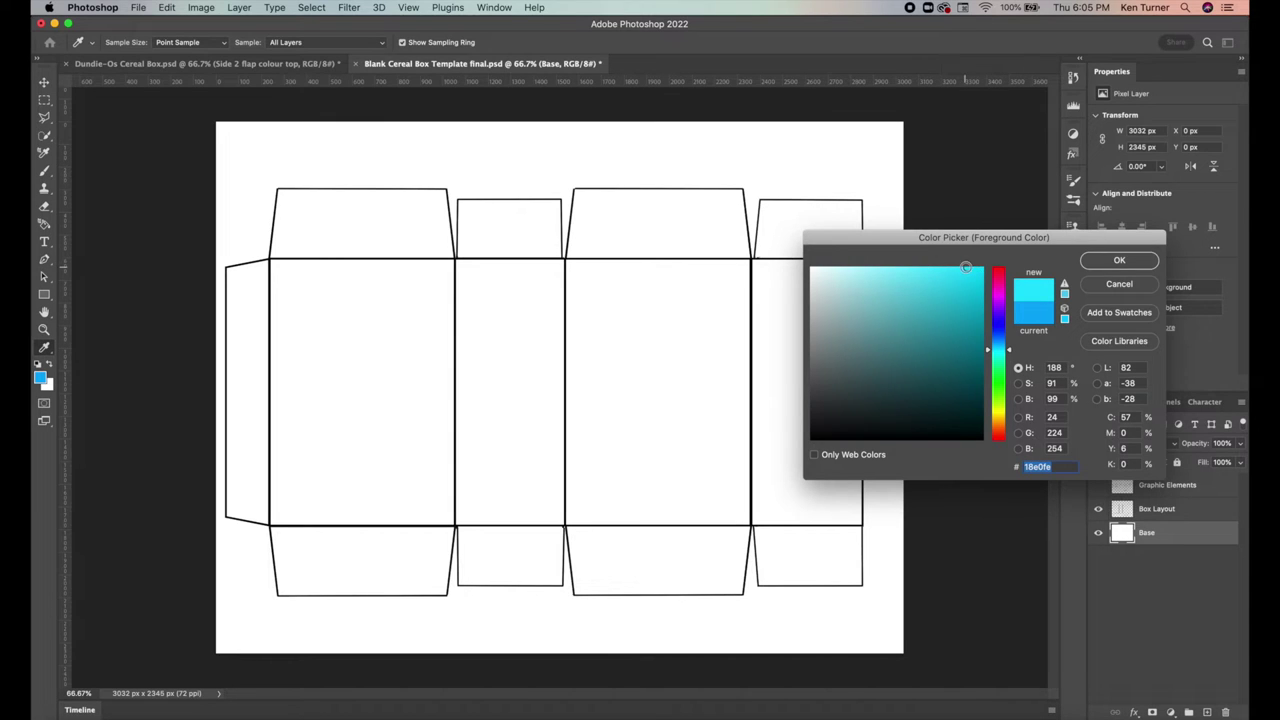
{"action": "left_click", "coordinate": [1136, 259]}
Draw a filled rectangle about 2618 by 1180 px covering the front, side 1, back and side 2 panels with the Rectangle tool
{"action": "key", "text": "u"}
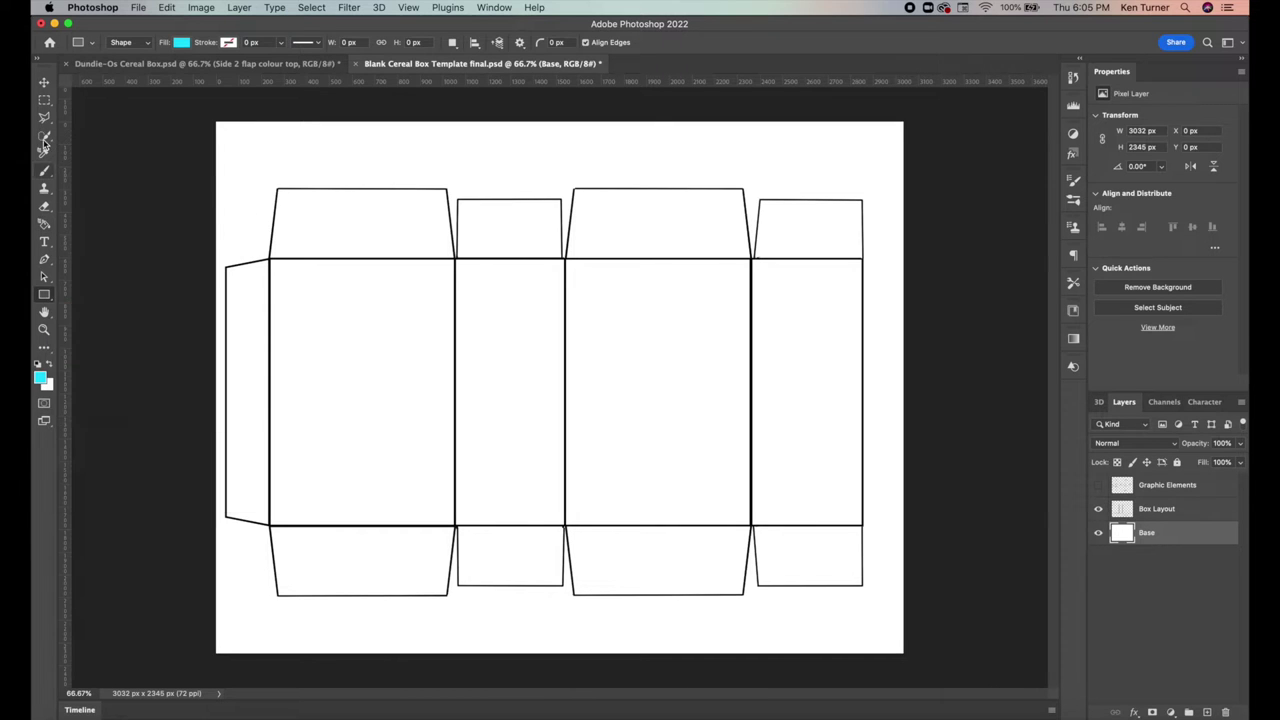
{"action": "left_click", "coordinate": [44, 295], "text": "ctrl"}
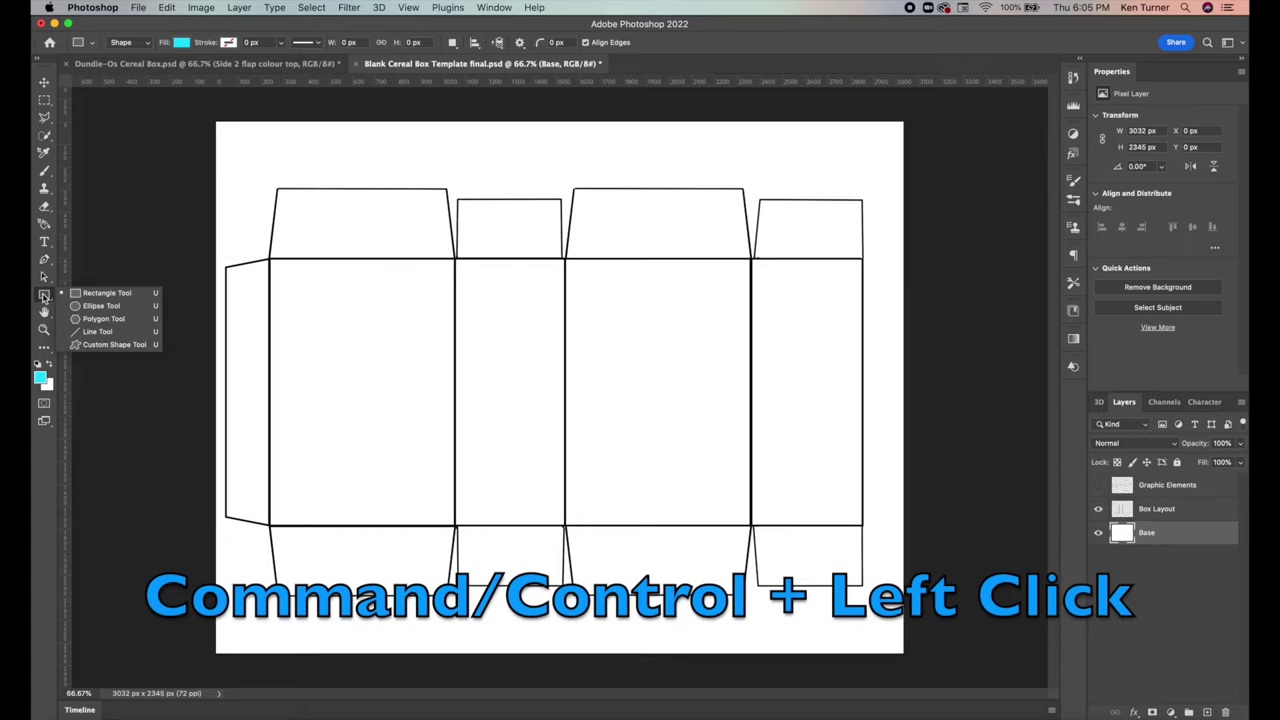
{"action": "left_click", "coordinate": [102, 293]}
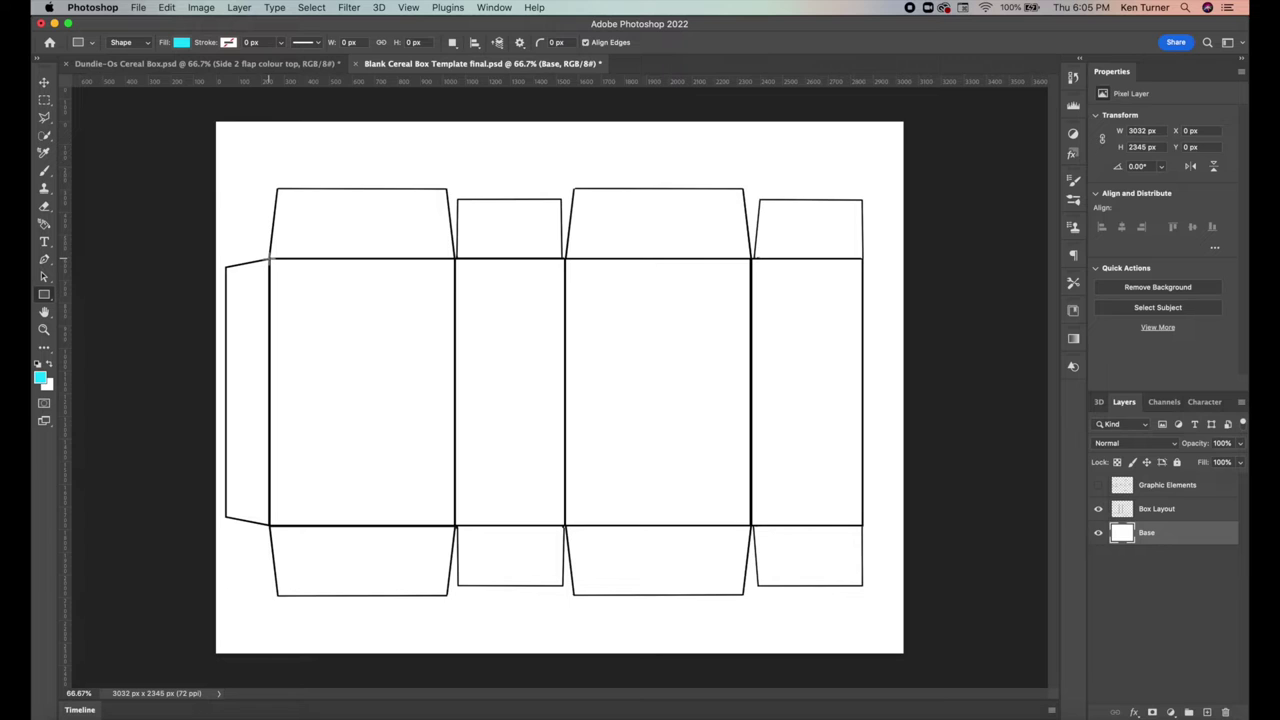
{"action": "left_click_drag", "start_coordinate": [268, 258], "coordinate": [862, 526]}
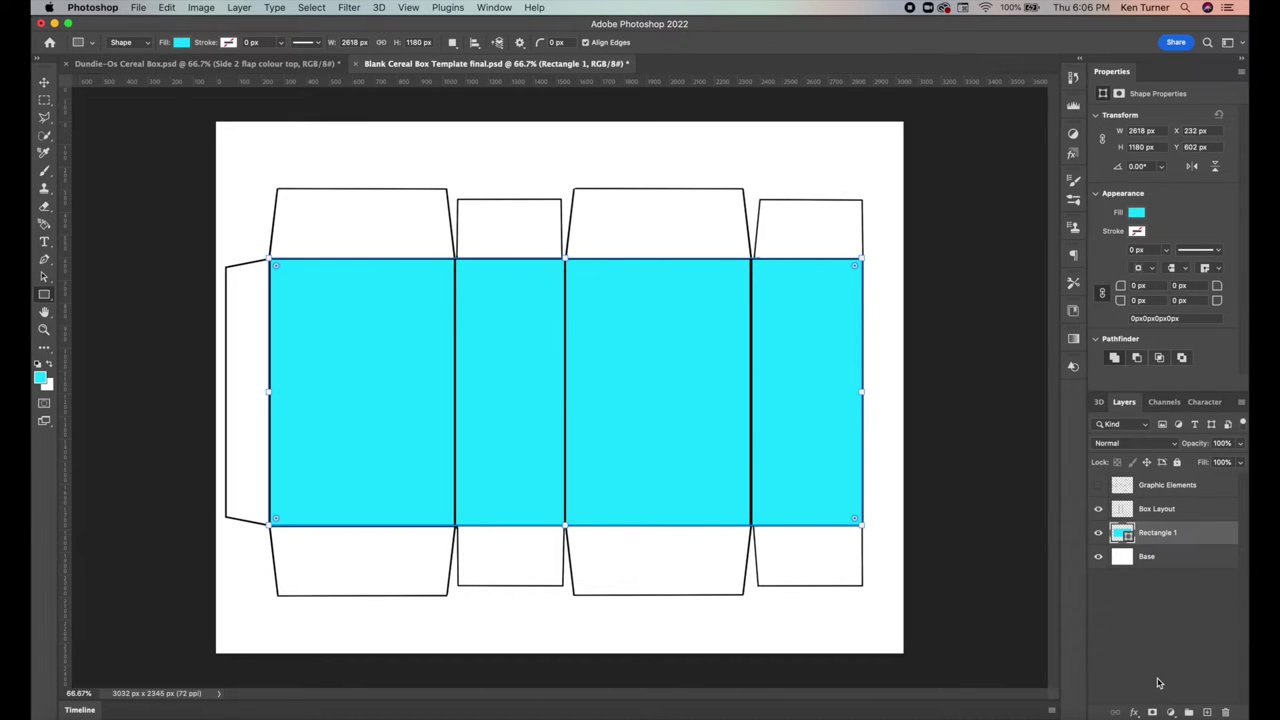
Add a Gradient Overlay to the rectangle across the main panels and set the gradient's light blue stop to #1ad5fd
{"action": "left_click", "coordinate": [1134, 712]}
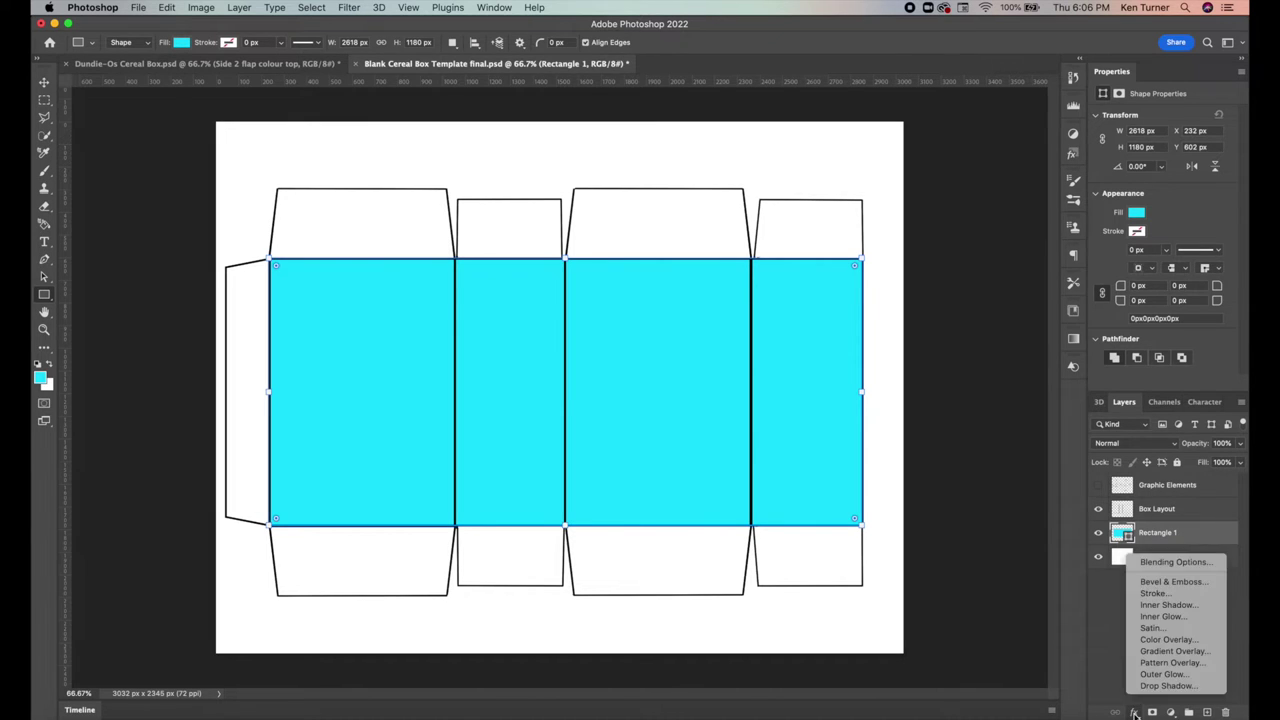
{"action": "left_click", "coordinate": [1175, 651]}
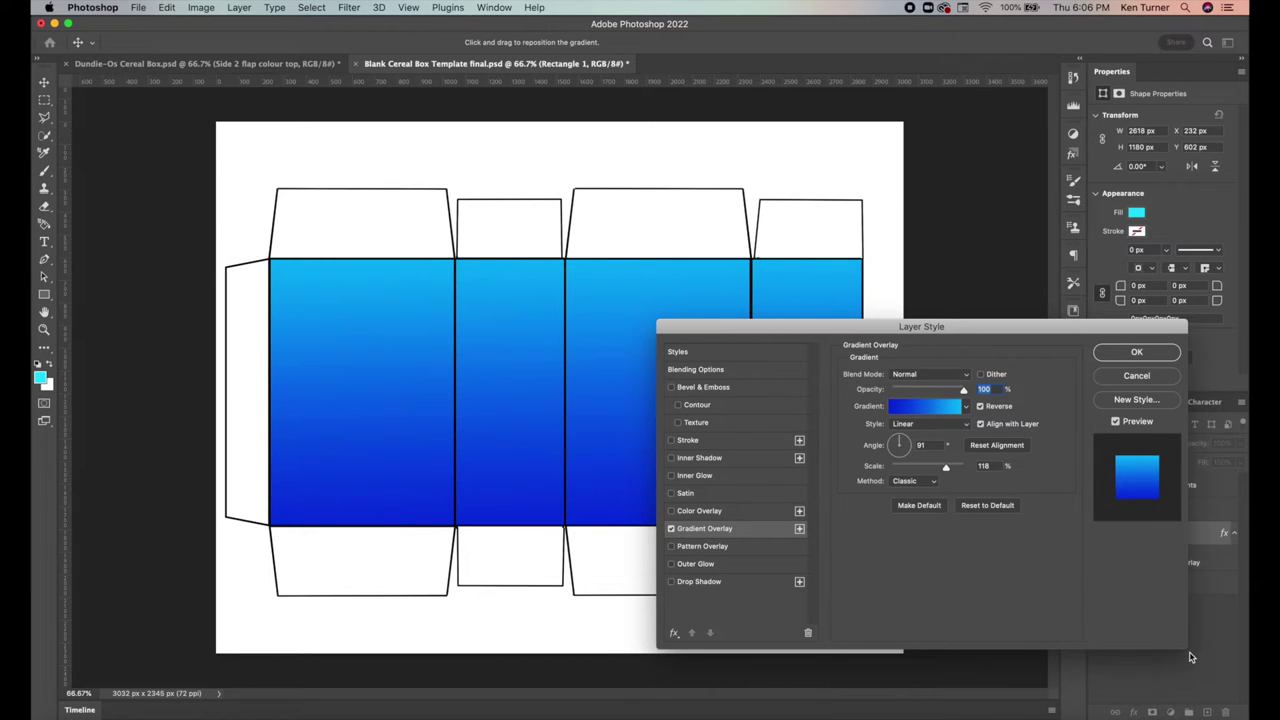
{"action": "left_click", "coordinate": [920, 411]}
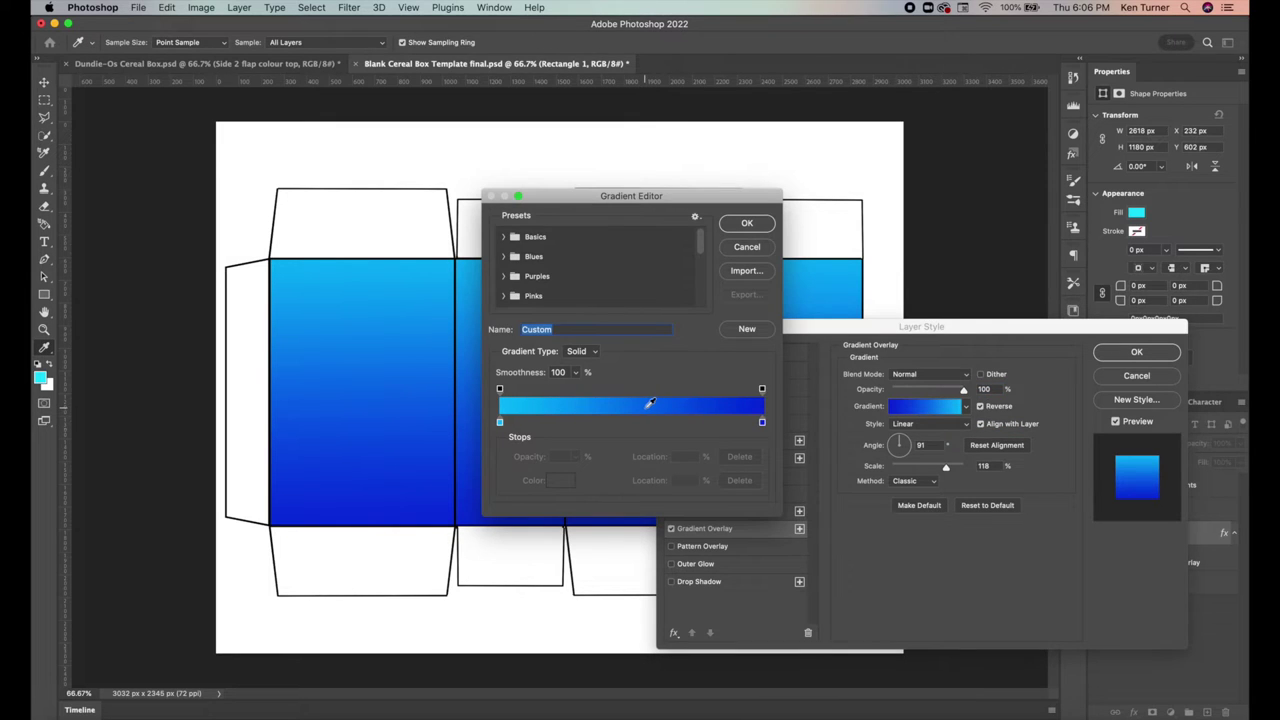
{"action": "left_click", "coordinate": [500, 424]}
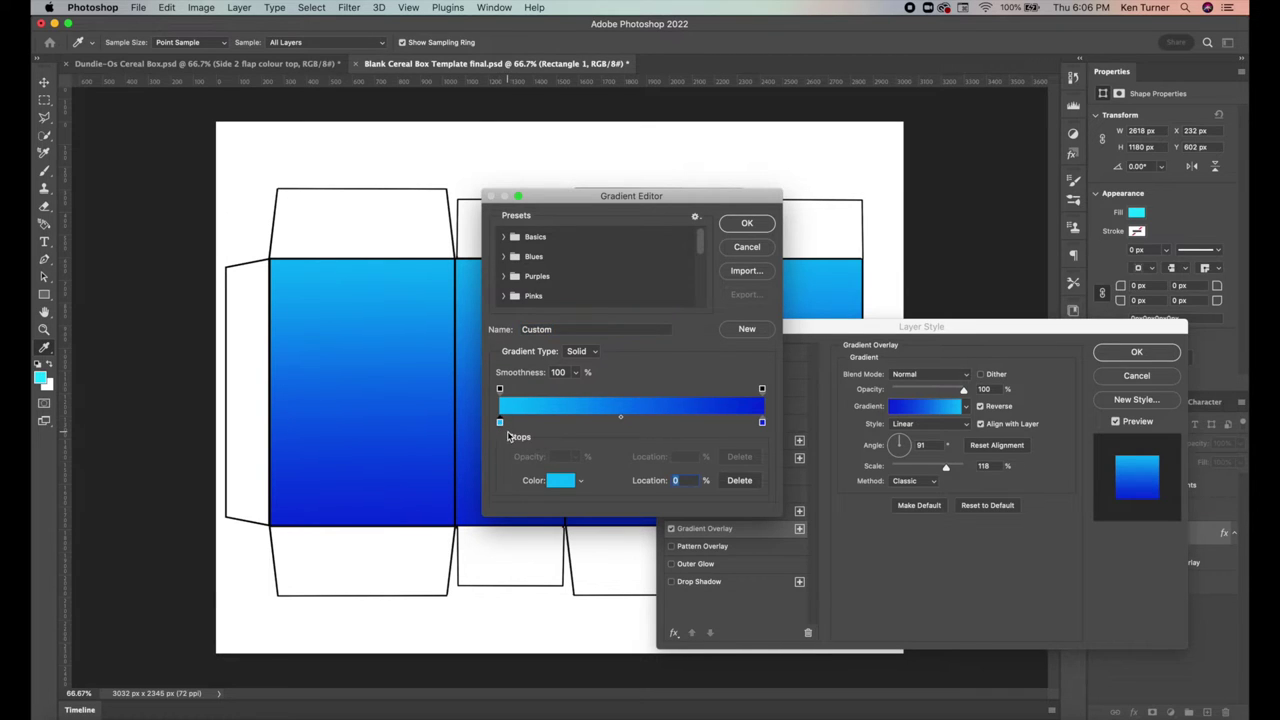
{"action": "left_click", "coordinate": [562, 482]}
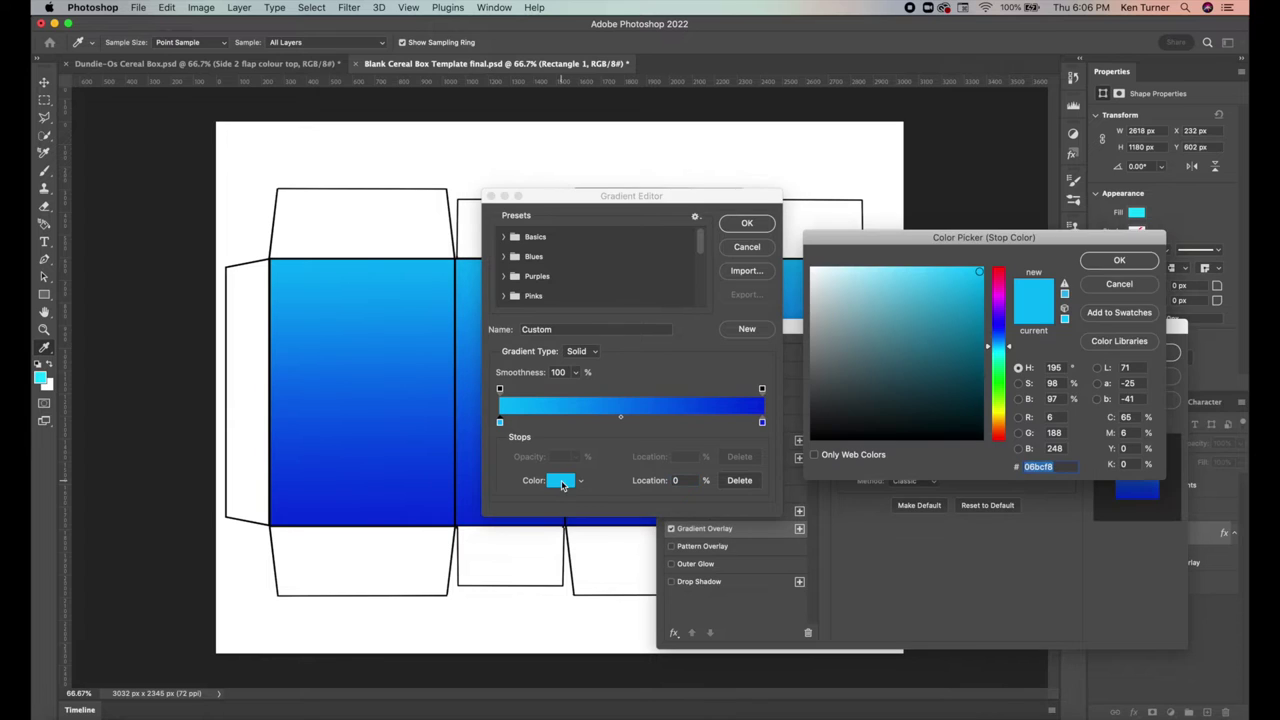
{"action": "left_click_drag", "start_coordinate": [1010, 349], "coordinate": [1010, 353]}
{"action": "left_click", "coordinate": [965, 268]}
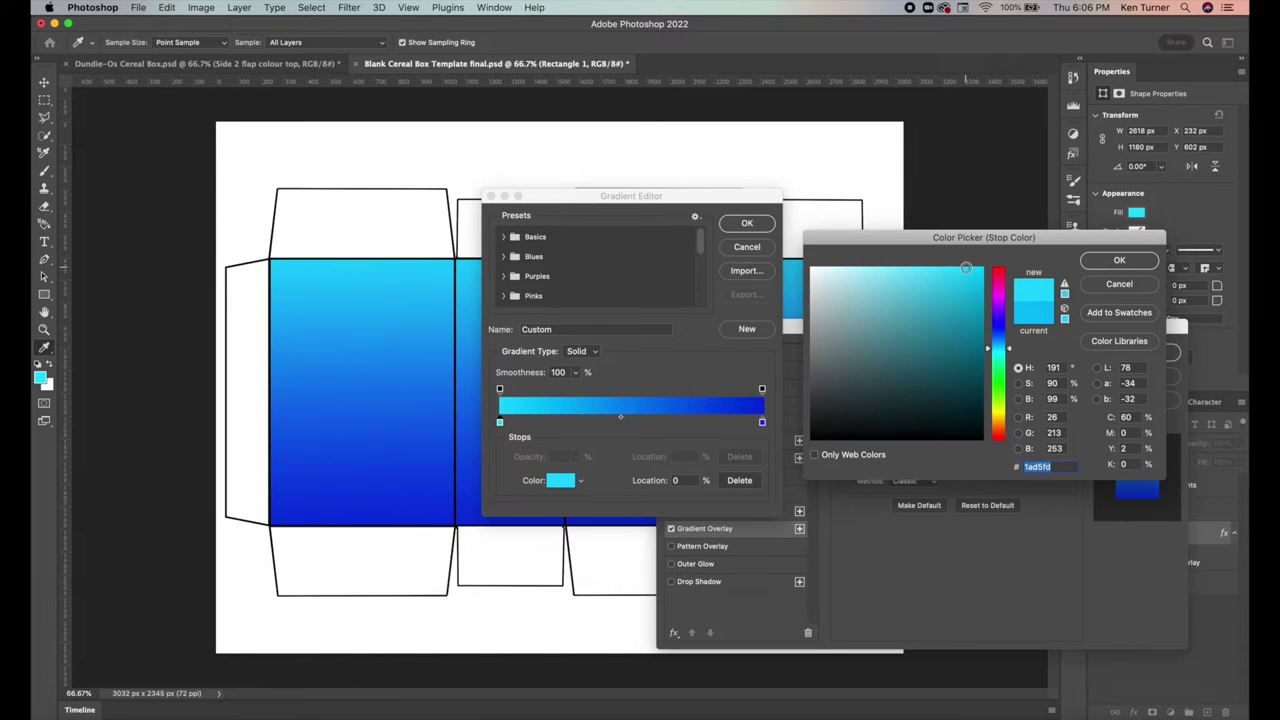
{"action": "key", "text": "Return"}
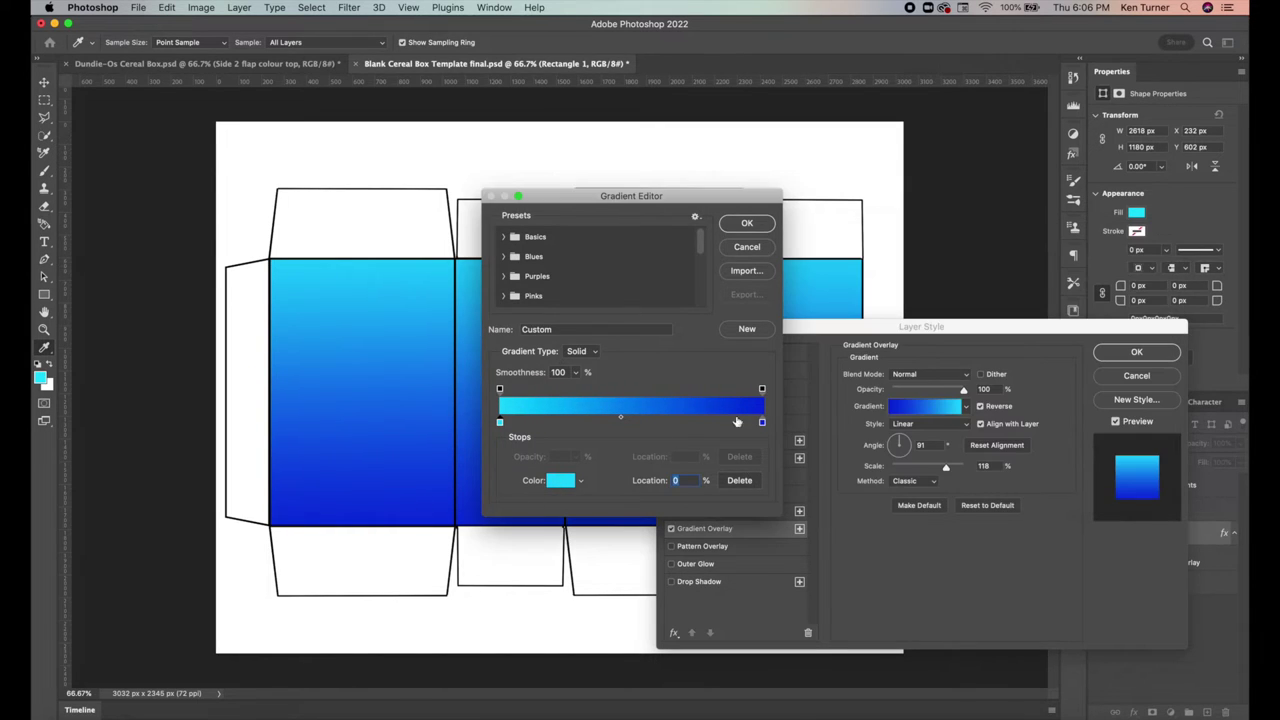
Set the gradient's dark blue stop to #0853dc and accept the edited gradient
{"action": "double_click", "coordinate": [762, 423]}
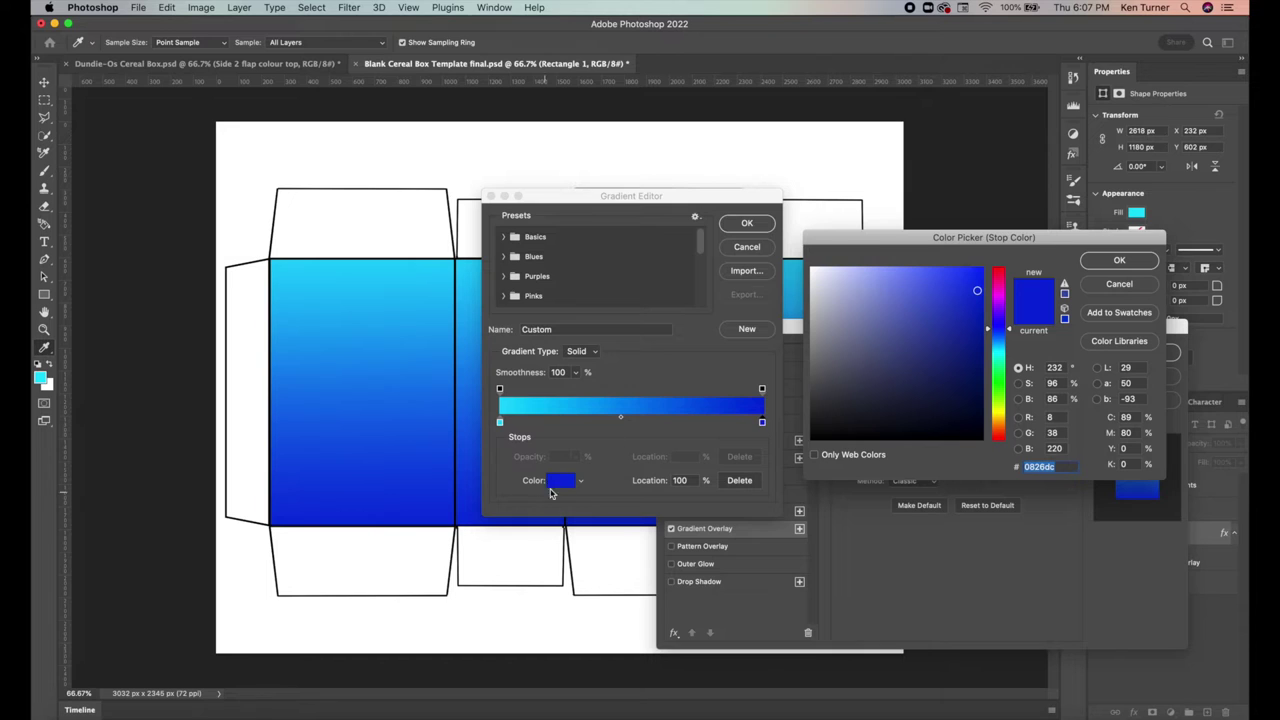
{"action": "left_click", "coordinate": [1012, 336]}
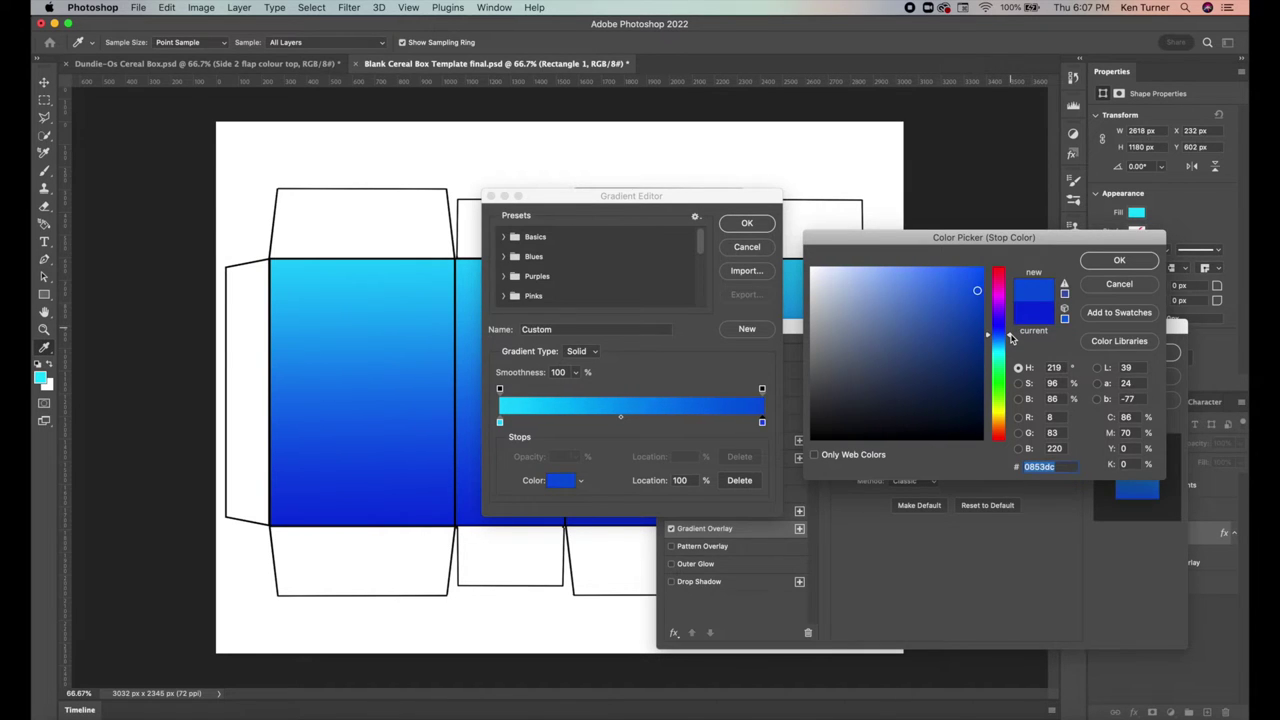
{"action": "key", "text": "Return"}
{"action": "key", "text": "Return"}
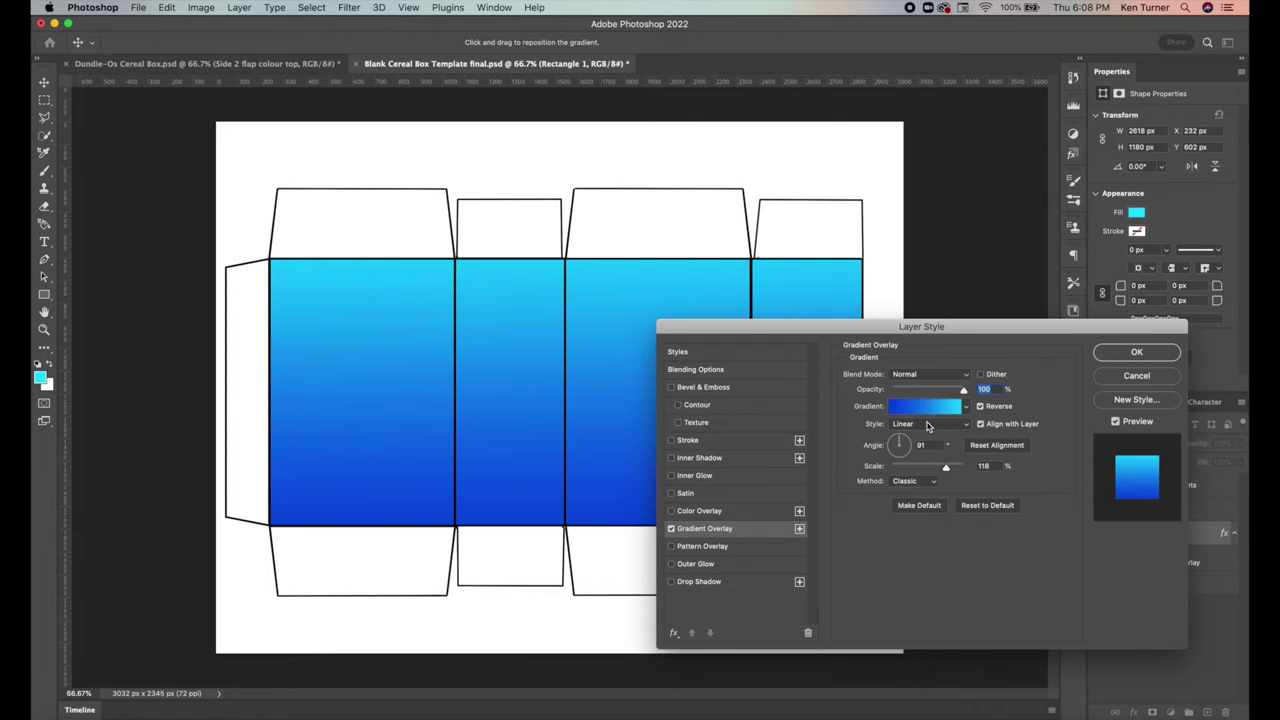
Try the Radial, Angle, Reflected and Diamond styles on the gradient overlay, and return it to Linear
{"action": "left_click", "coordinate": [929, 426]}
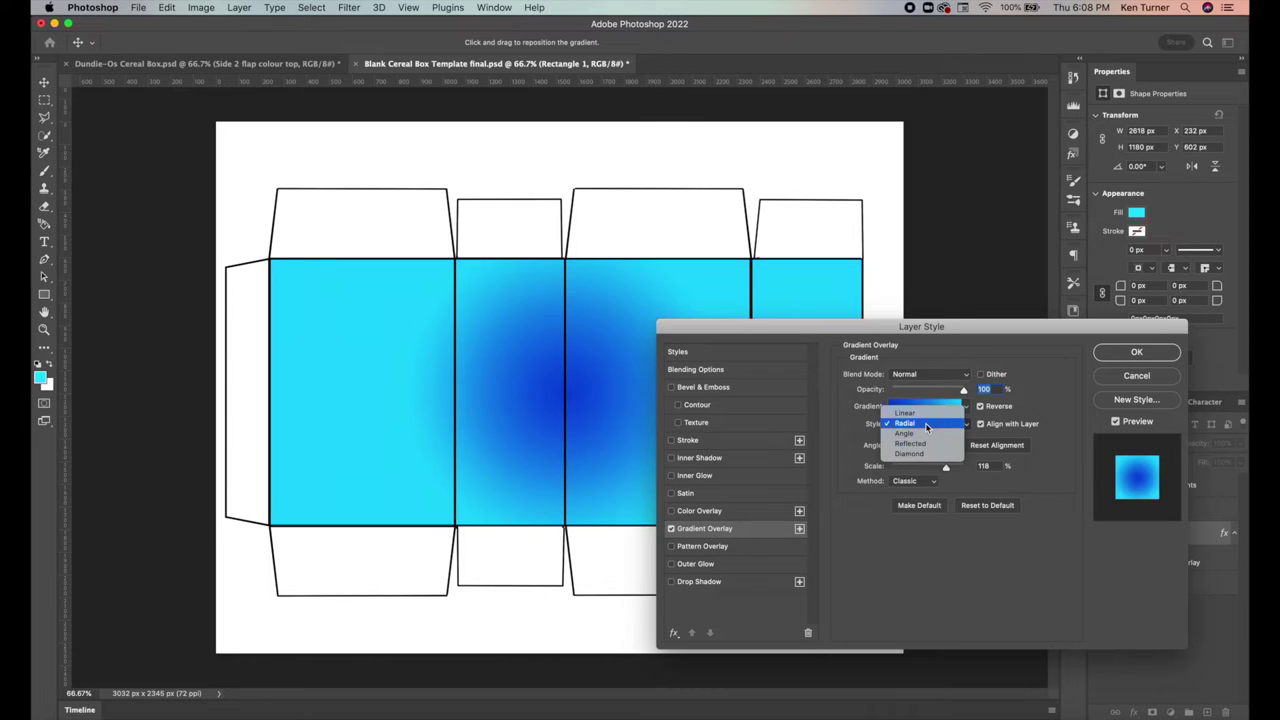
{"action": "left_click", "coordinate": [925, 443]}
{"action": "left_click", "coordinate": [925, 424]}
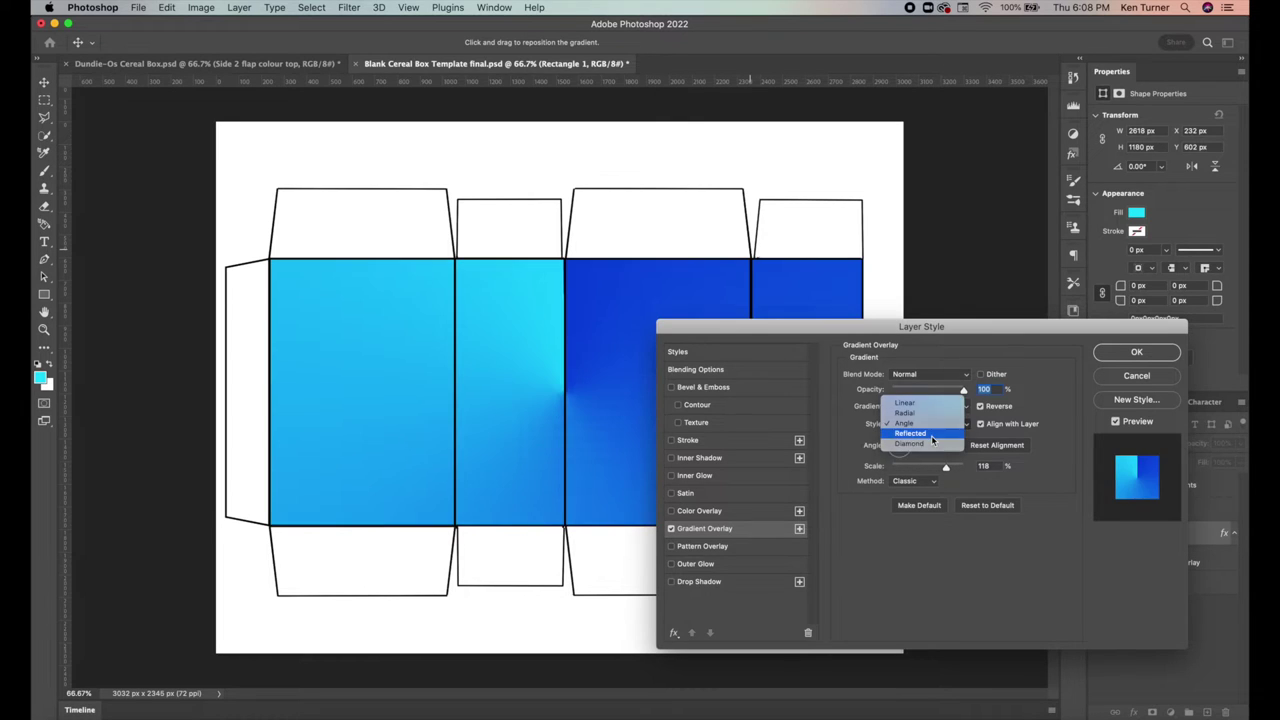
{"action": "left_click", "coordinate": [931, 434]}
{"action": "left_click", "coordinate": [931, 424]}
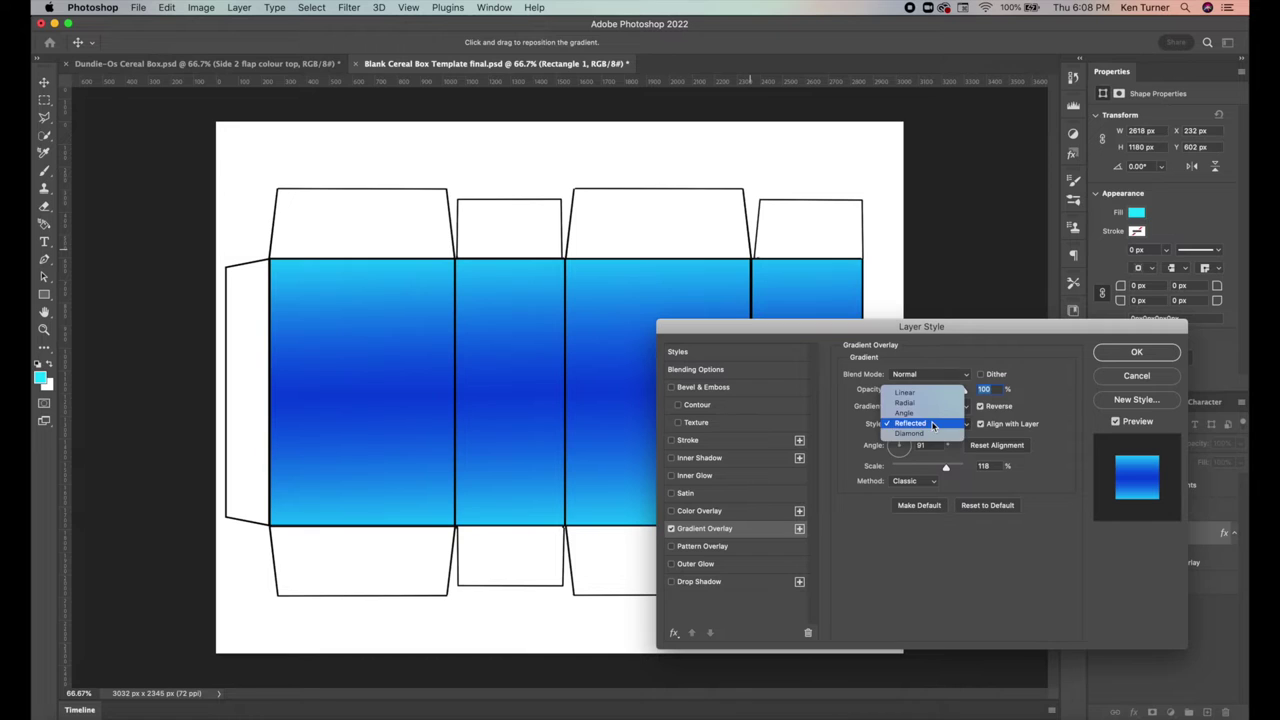
{"action": "left_click", "coordinate": [931, 440]}
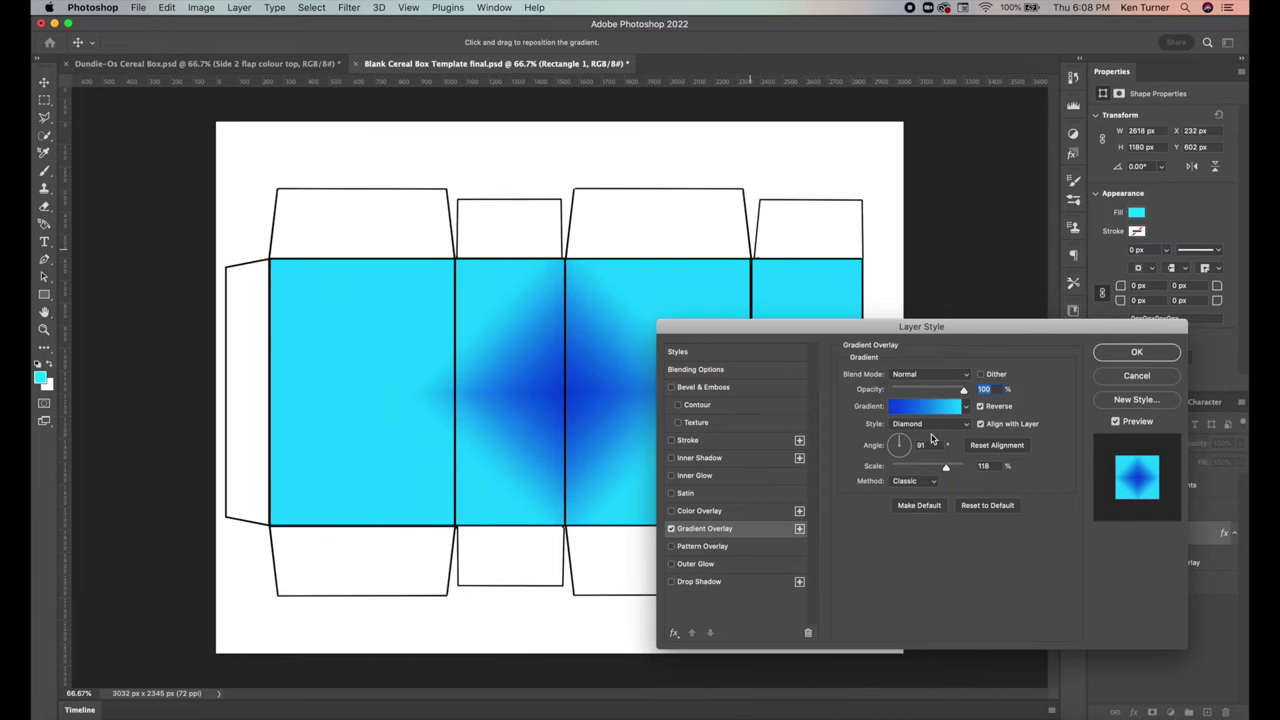
{"action": "left_click", "coordinate": [932, 424]}
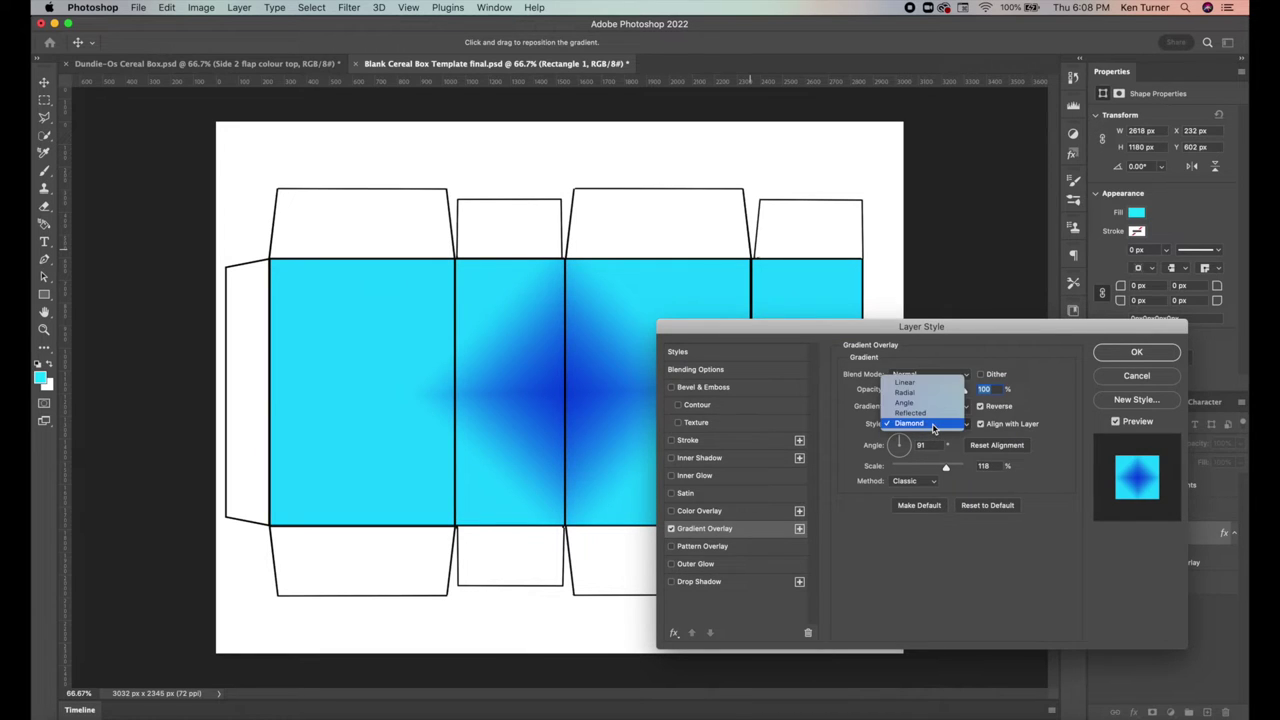
{"action": "left_click", "coordinate": [904, 382]}
Apply the gradient overlay to the main panels' rectangle and rename its layer Gradient Base
{"action": "left_click", "coordinate": [1136, 352]}
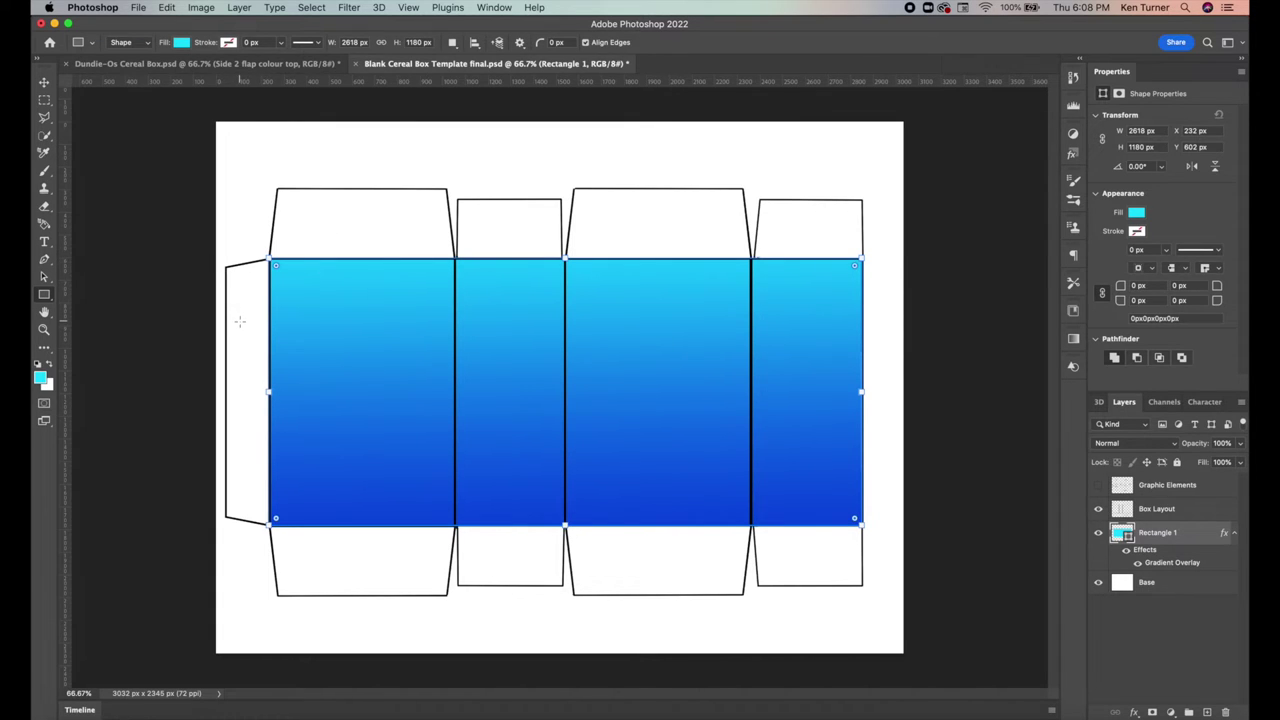
{"action": "key", "text": "Return"}
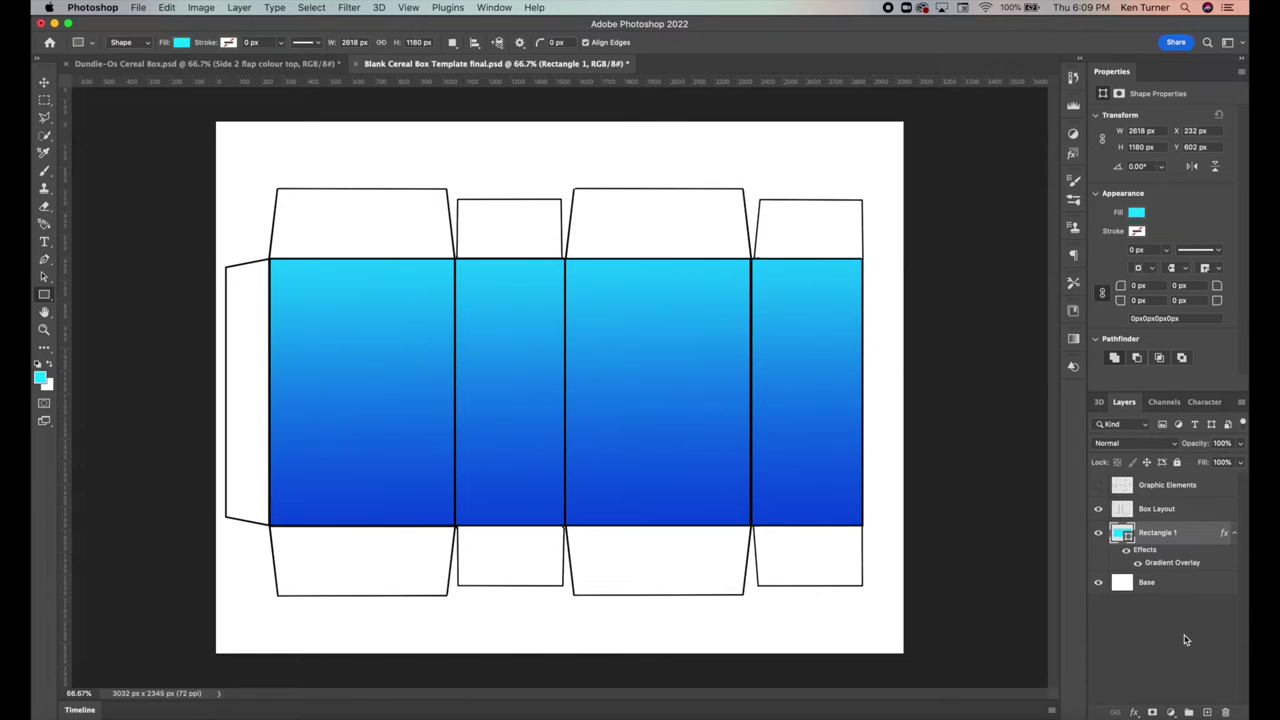
{"action": "double_click", "coordinate": [1160, 533]}
{"action": "type", "text": "Gradient Base"}
{"action": "key", "text": "Return"}
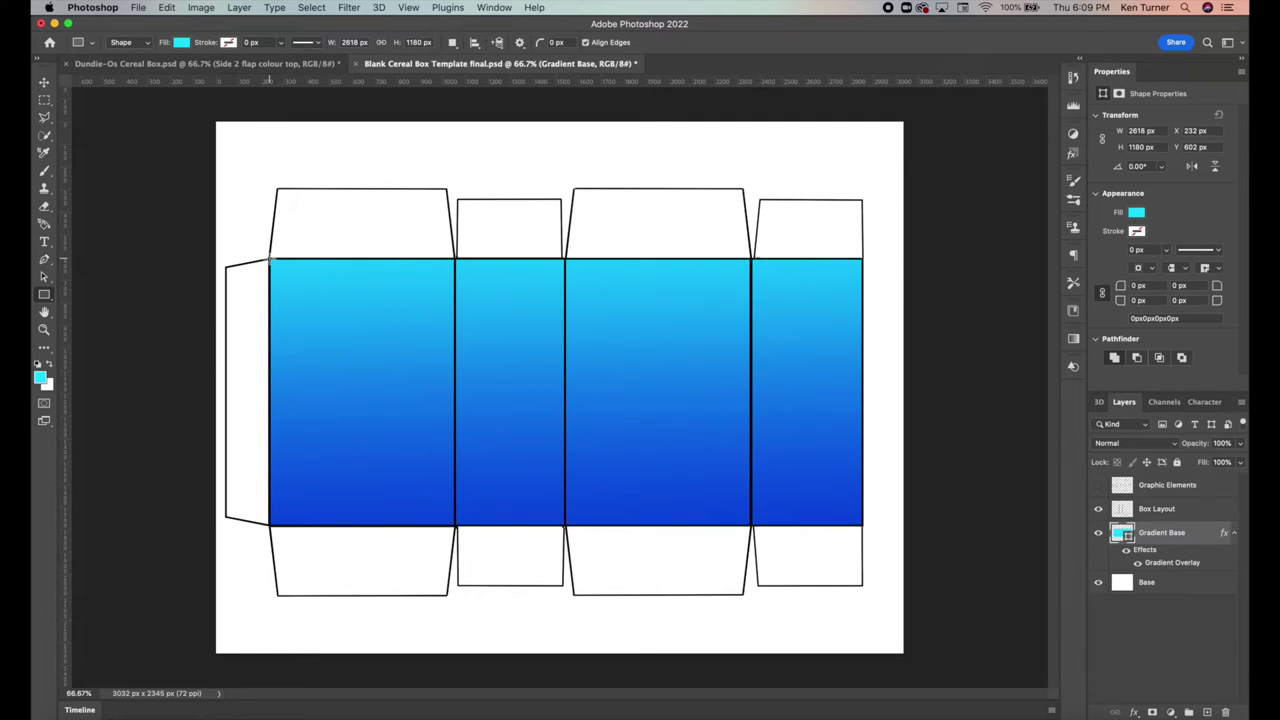
Draw a rectangle about 196 by 1181 px over the side glue flap and apply the same linear blue Gradient Overlay
{"action": "left_click_drag", "start_coordinate": [227, 262], "coordinate": [224, 526]}
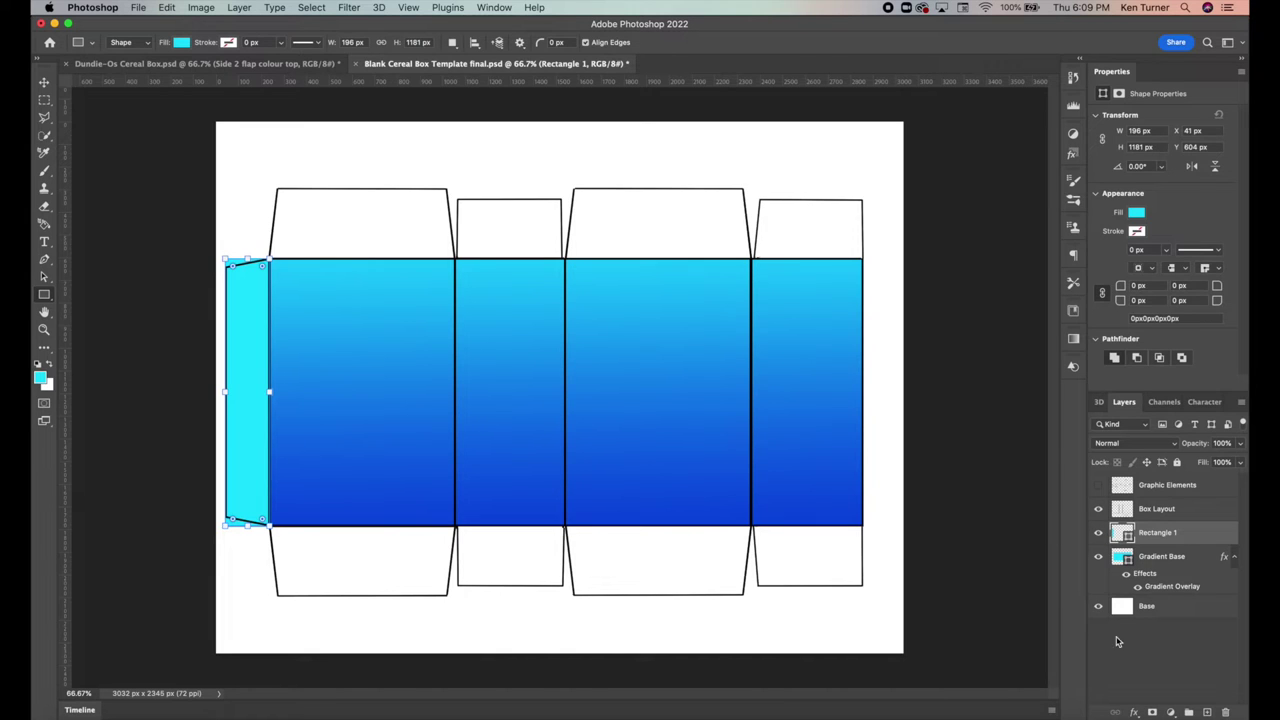
{"action": "left_click", "coordinate": [1133, 713]}
{"action": "left_click", "coordinate": [1176, 654]}
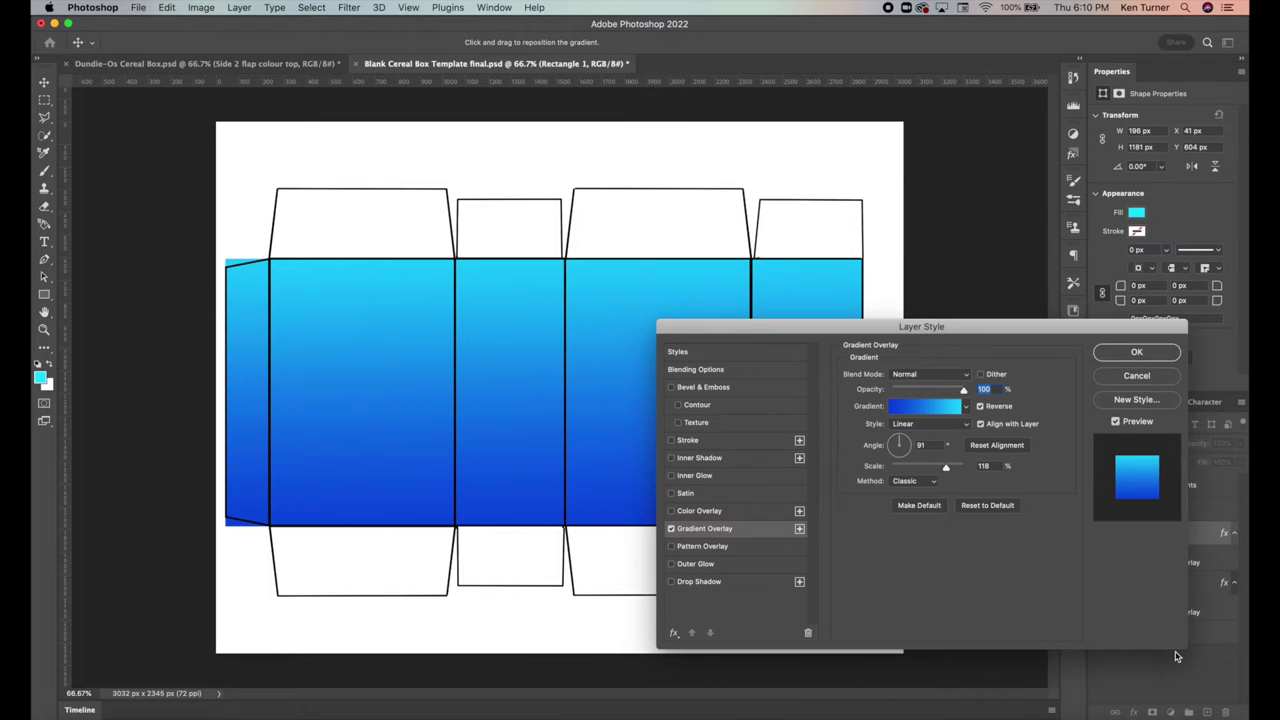
{"action": "left_click", "coordinate": [1136, 352]}
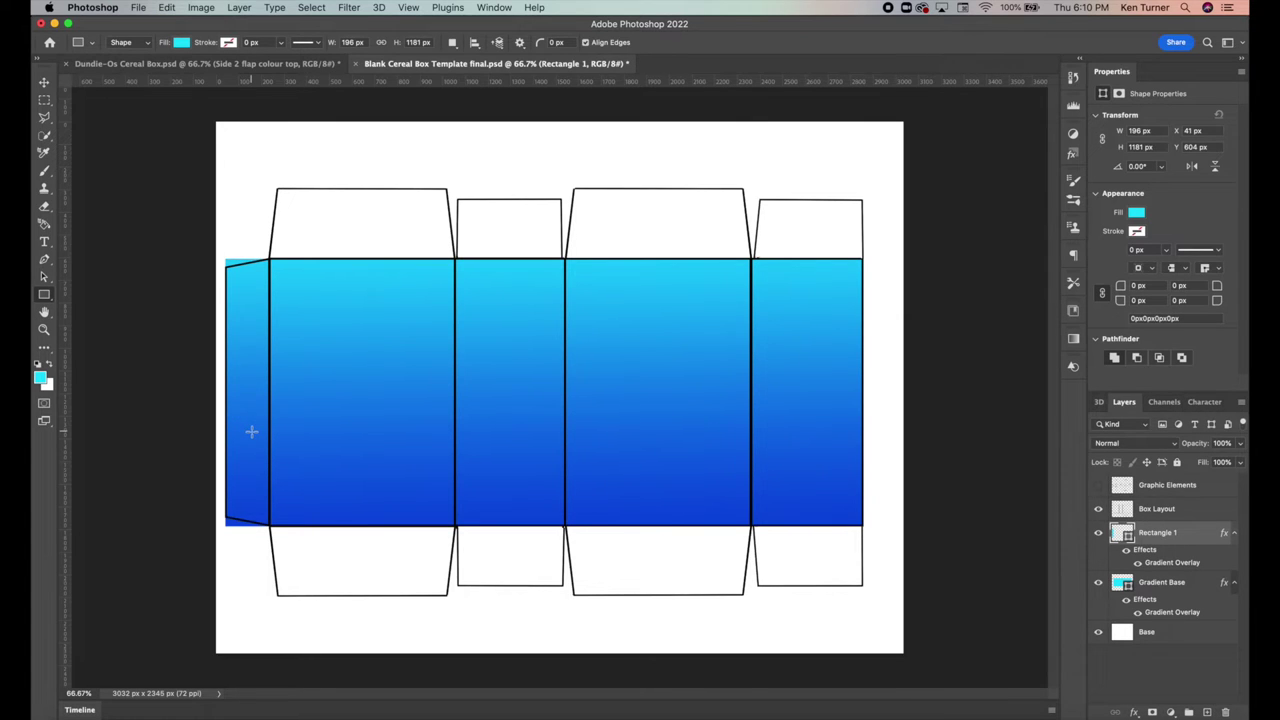
Apply a Perspective transform to the glue flap rectangle, tapering its outer edge to match the flap's slanted outline
{"action": "left_click", "coordinate": [167, 8]}
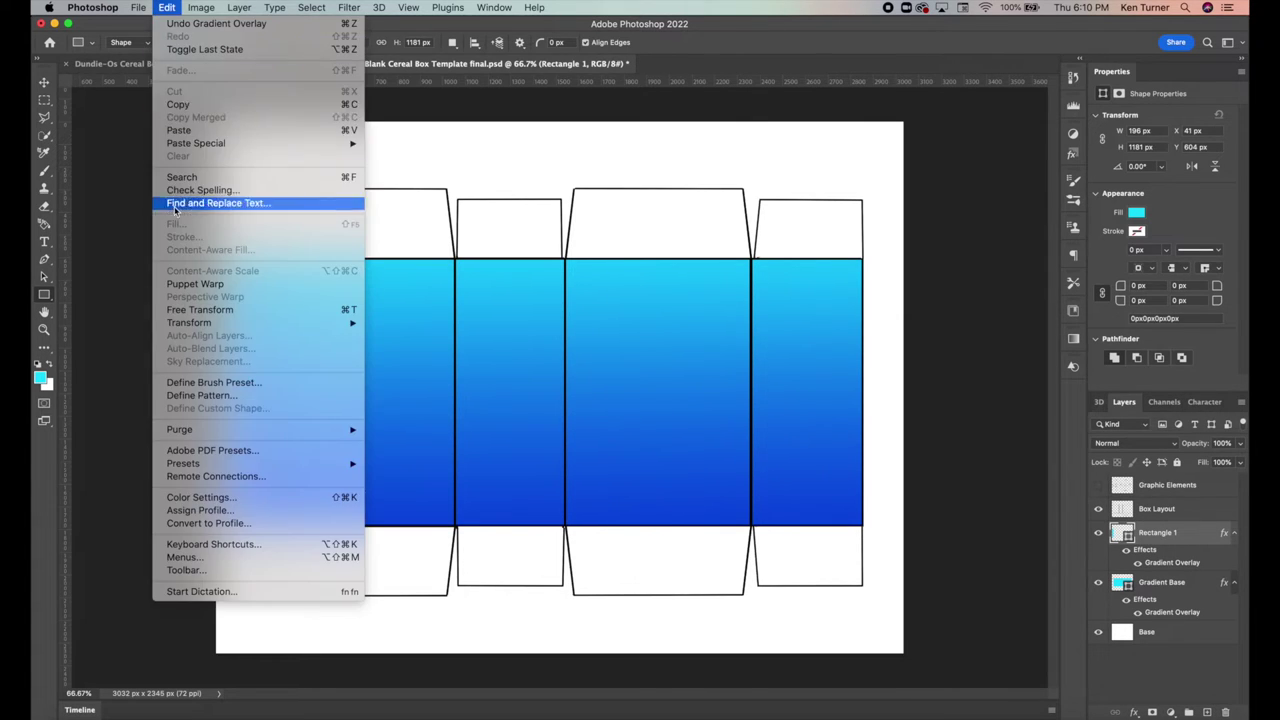
{"action": "mouse_move", "coordinate": [186, 324]}
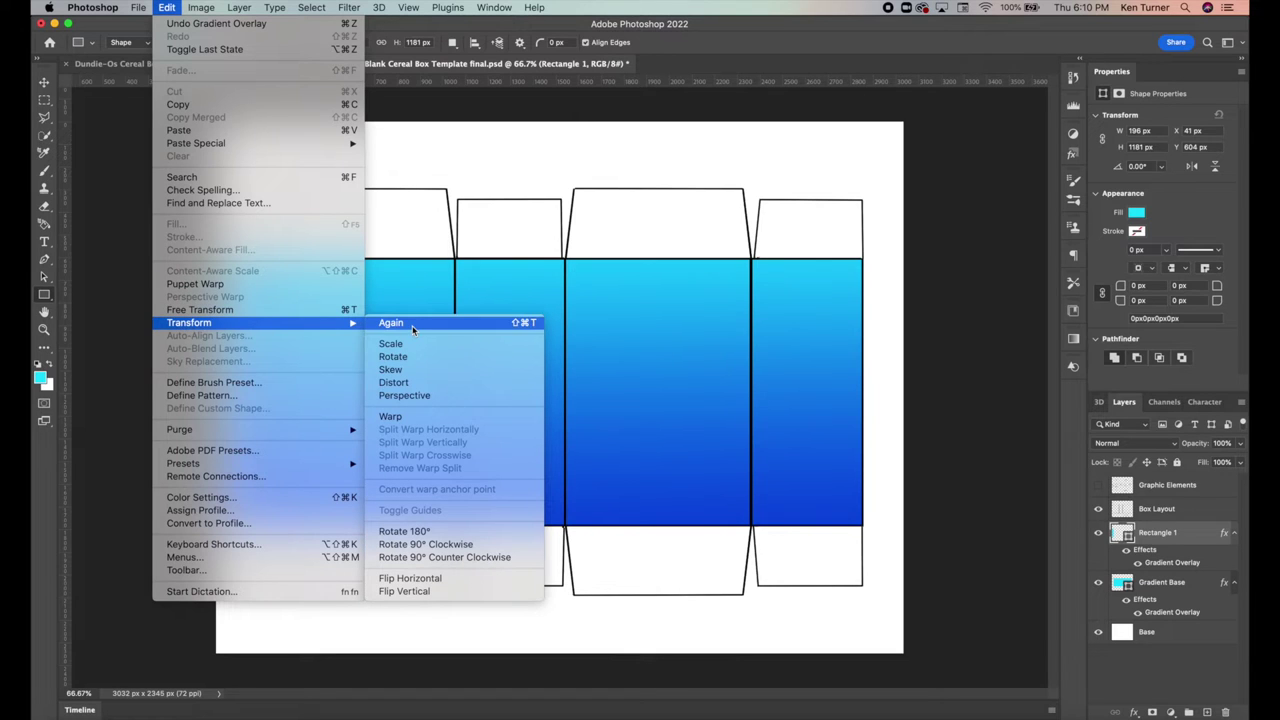
{"action": "left_click", "coordinate": [408, 395]}
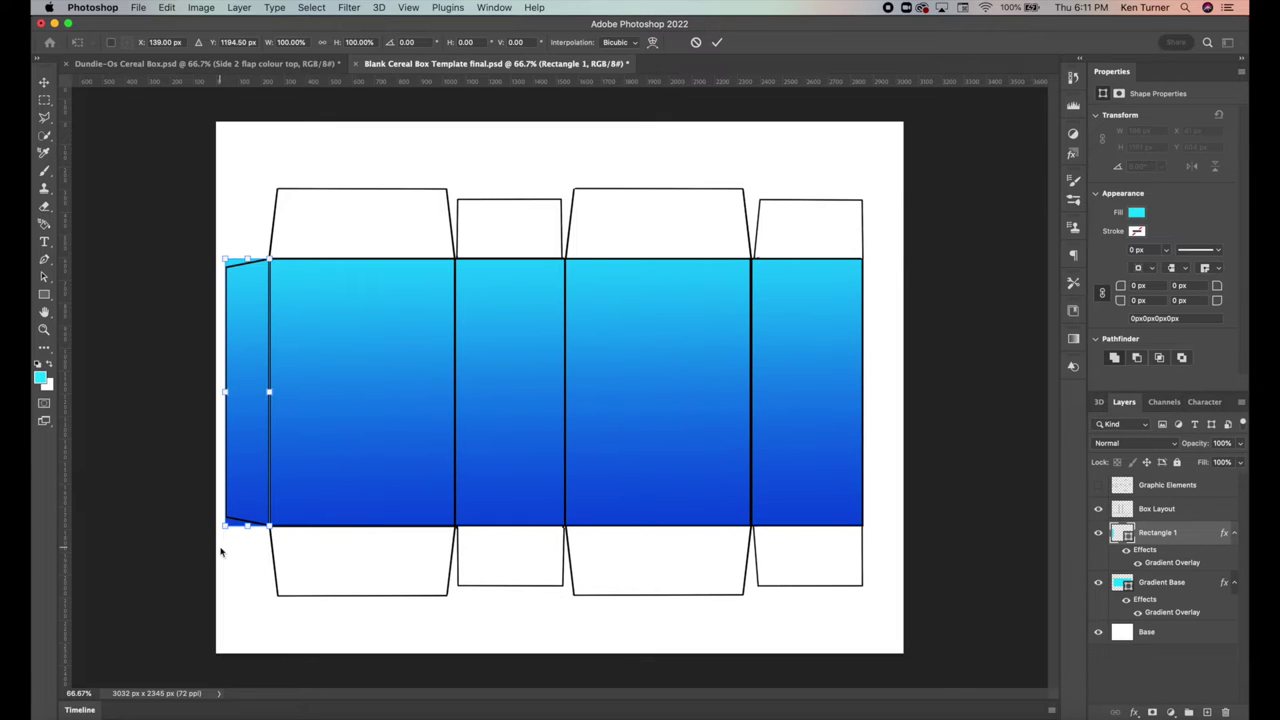
{"action": "left_click_drag", "start_coordinate": [227, 528], "coordinate": [228, 519]}
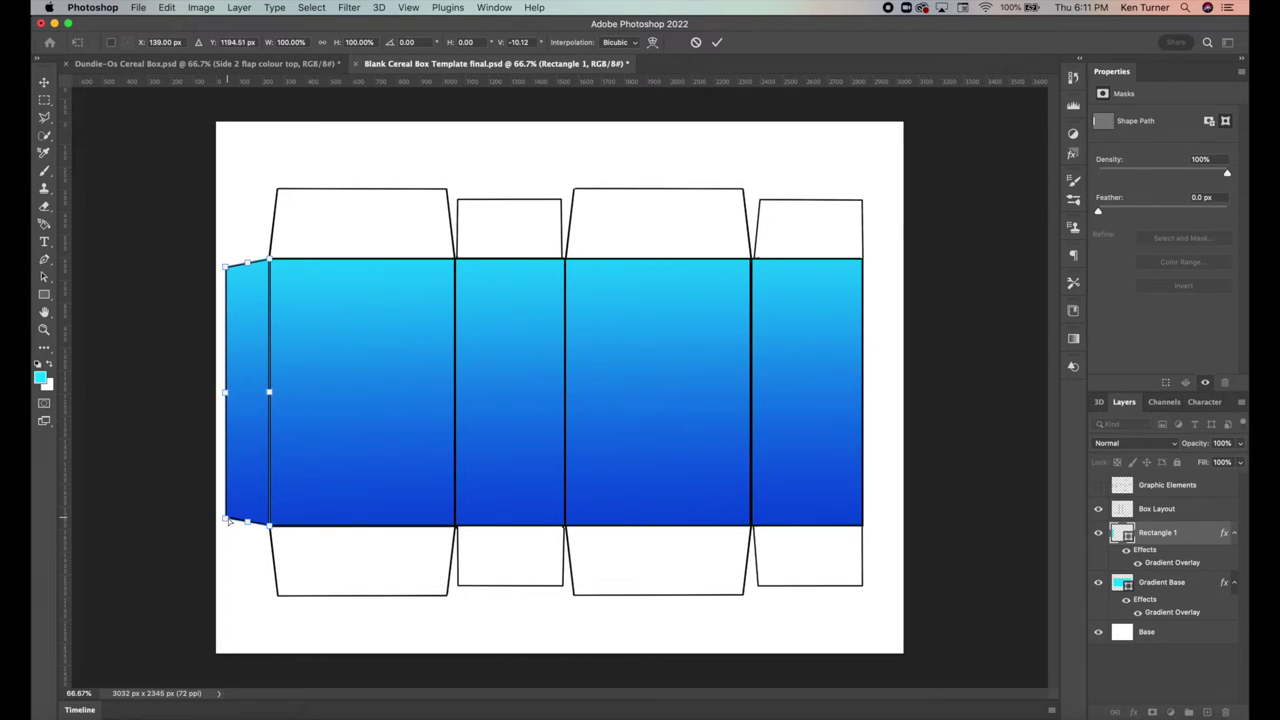
{"action": "key", "text": "Return"}
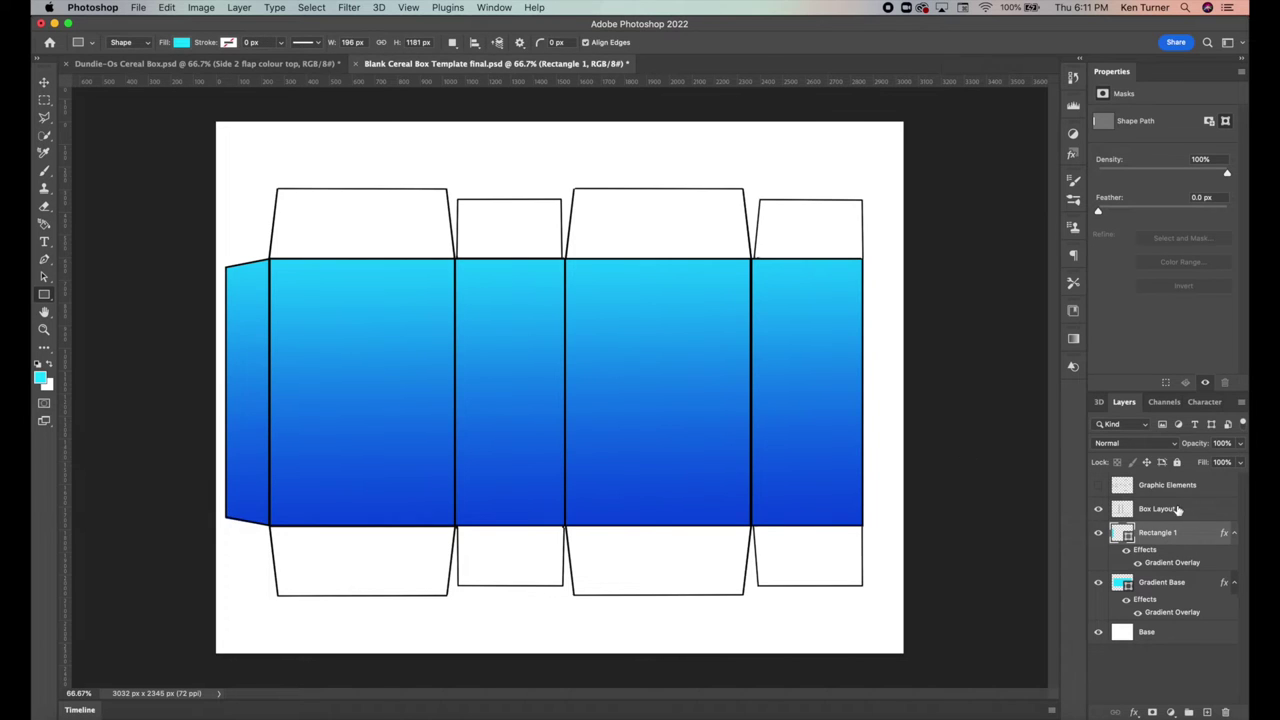
Hide the Box Layout layer to check the glue flap's gradient against the main panels, and show it again
{"action": "left_click", "coordinate": [1098, 509]}
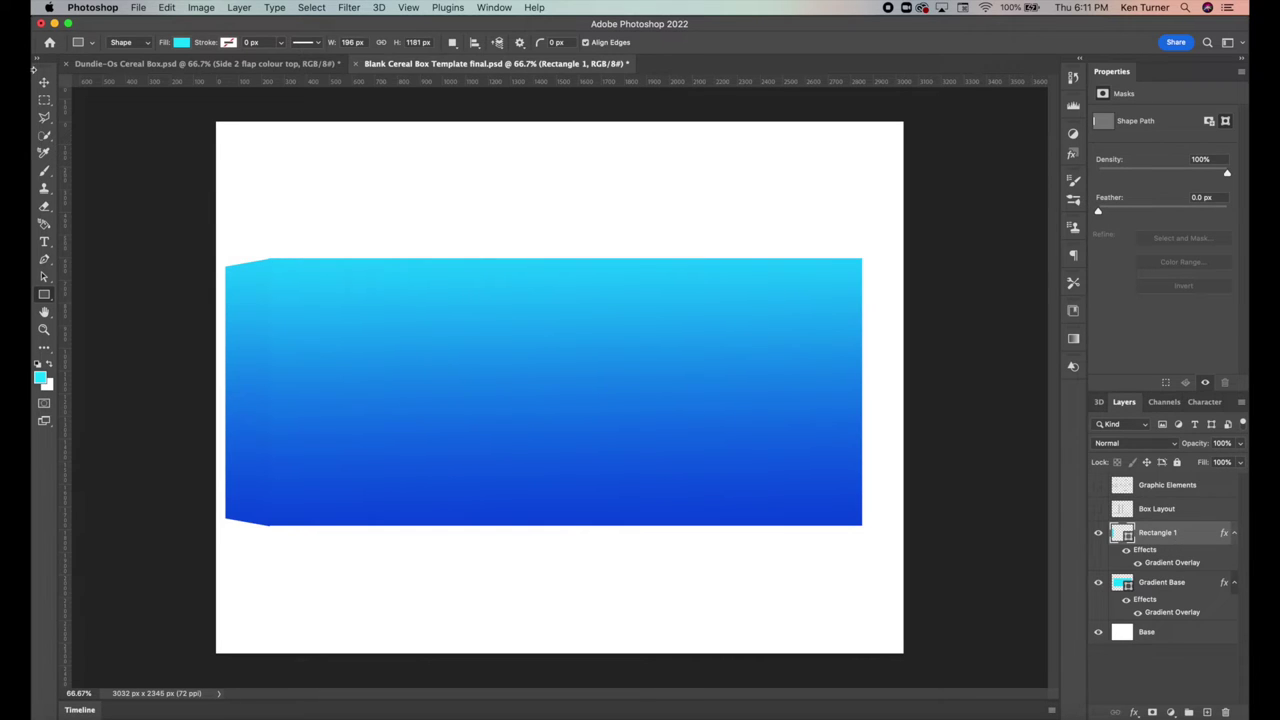
{"action": "left_click", "coordinate": [44, 84]}
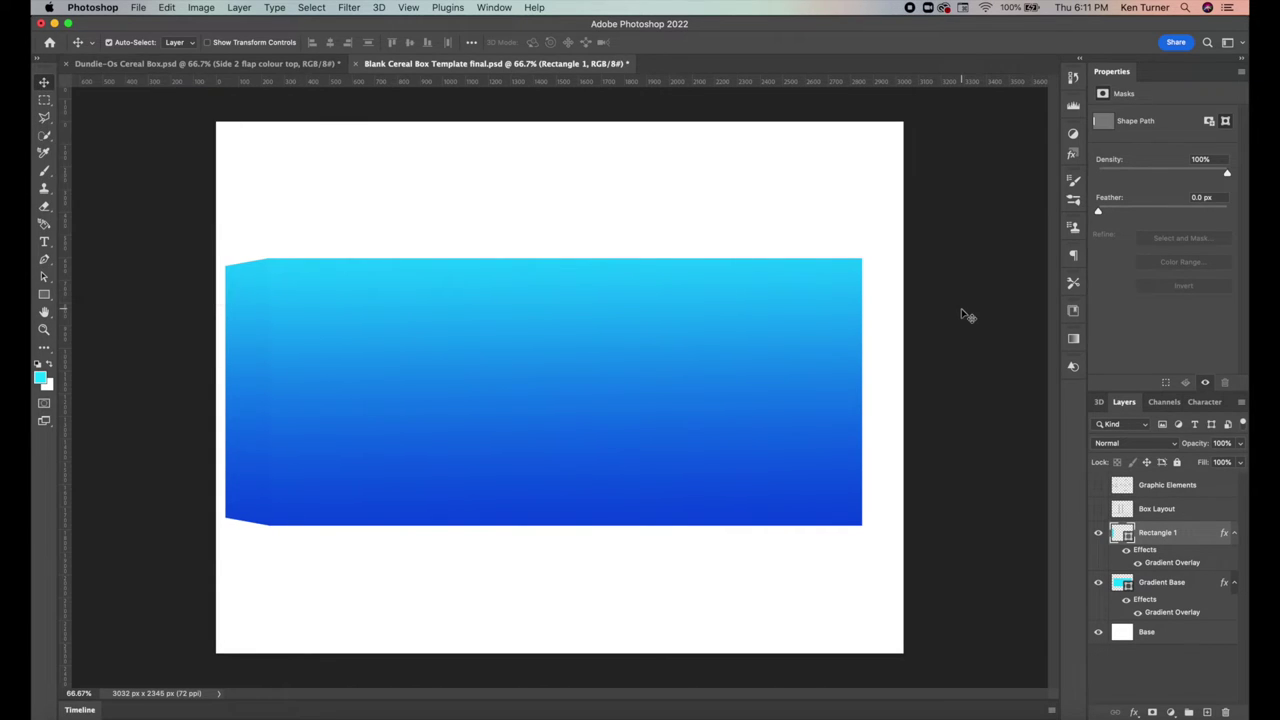
{"action": "left_click", "coordinate": [1099, 509]}
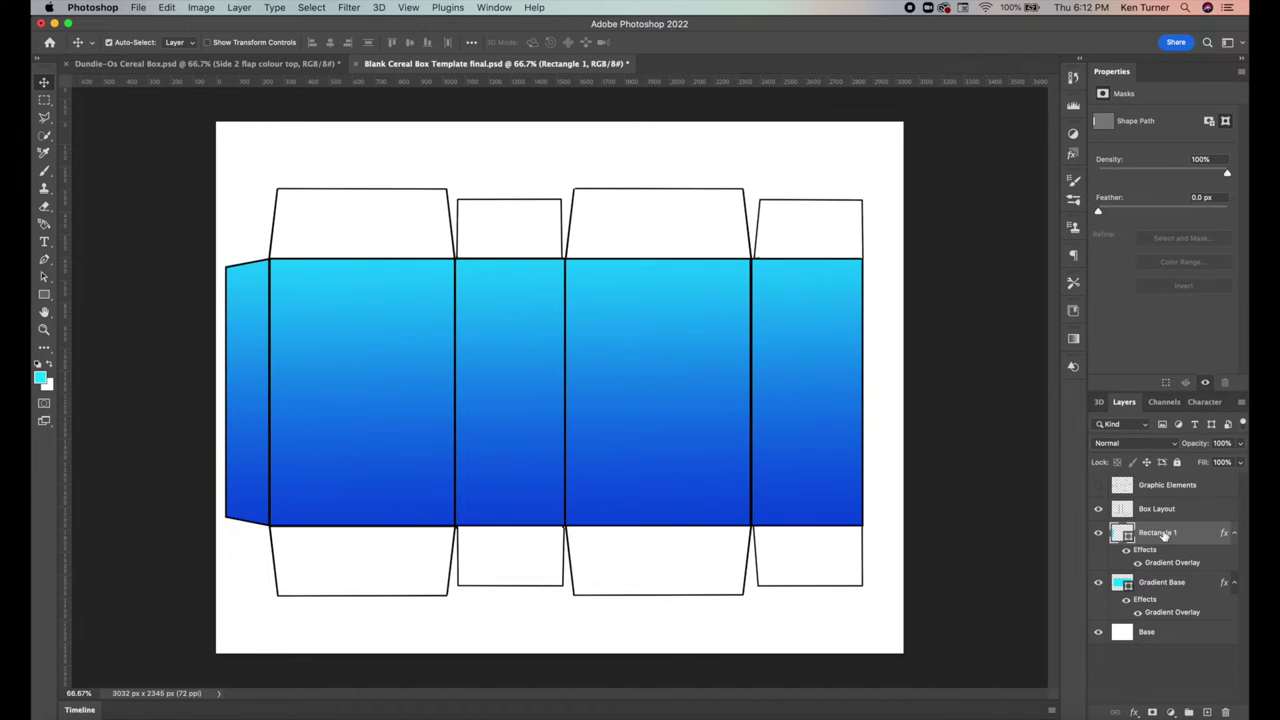
Rename the glue flap's rectangle layer as Glue Flap
{"action": "double_click", "coordinate": [1160, 533]}
{"action": "type", "text": "Glue Flap"}
{"action": "key", "text": "Return"}
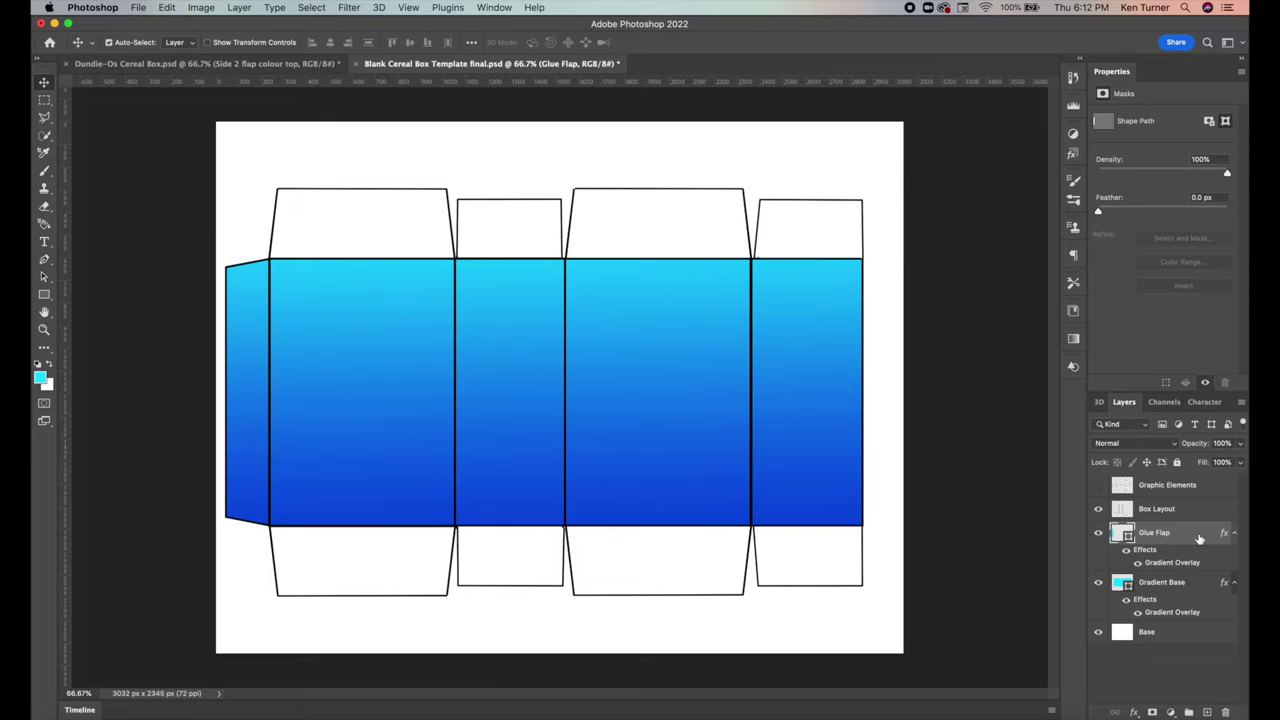
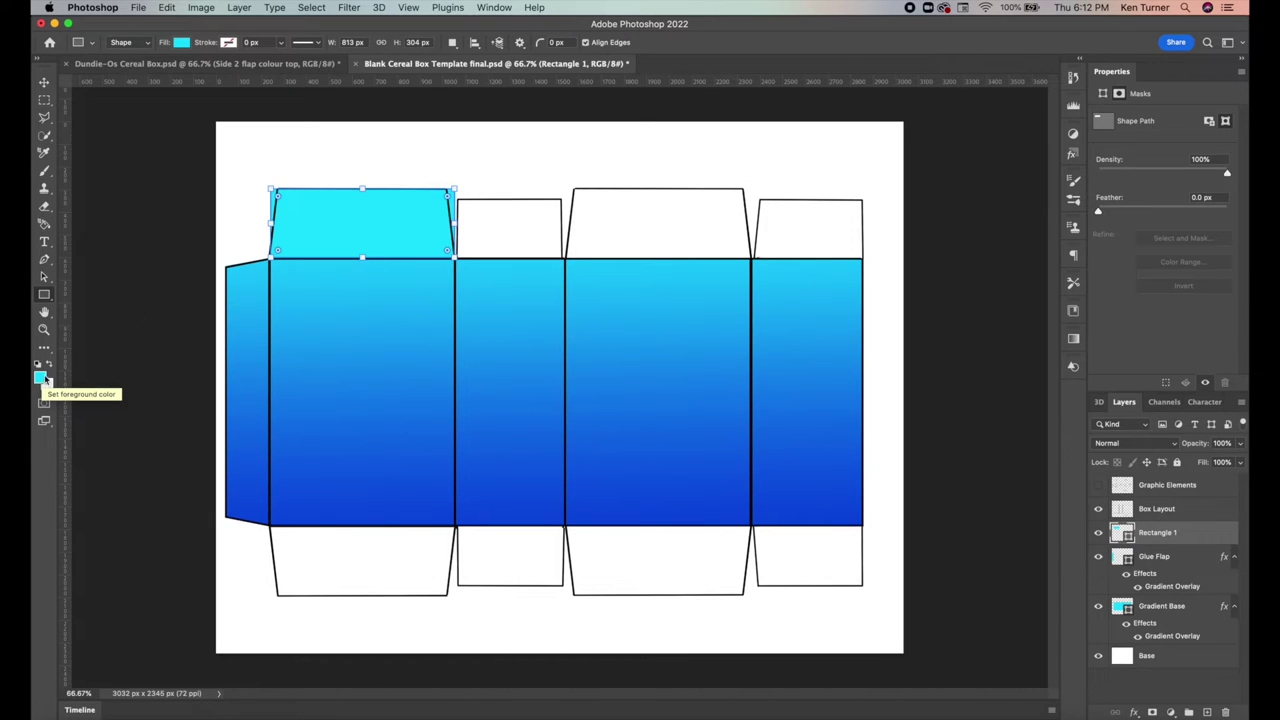
Rasterize the rectangle over the first large top flap and fill it with the light blue sampled from the panel below
{"action": "key", "text": "Return"}
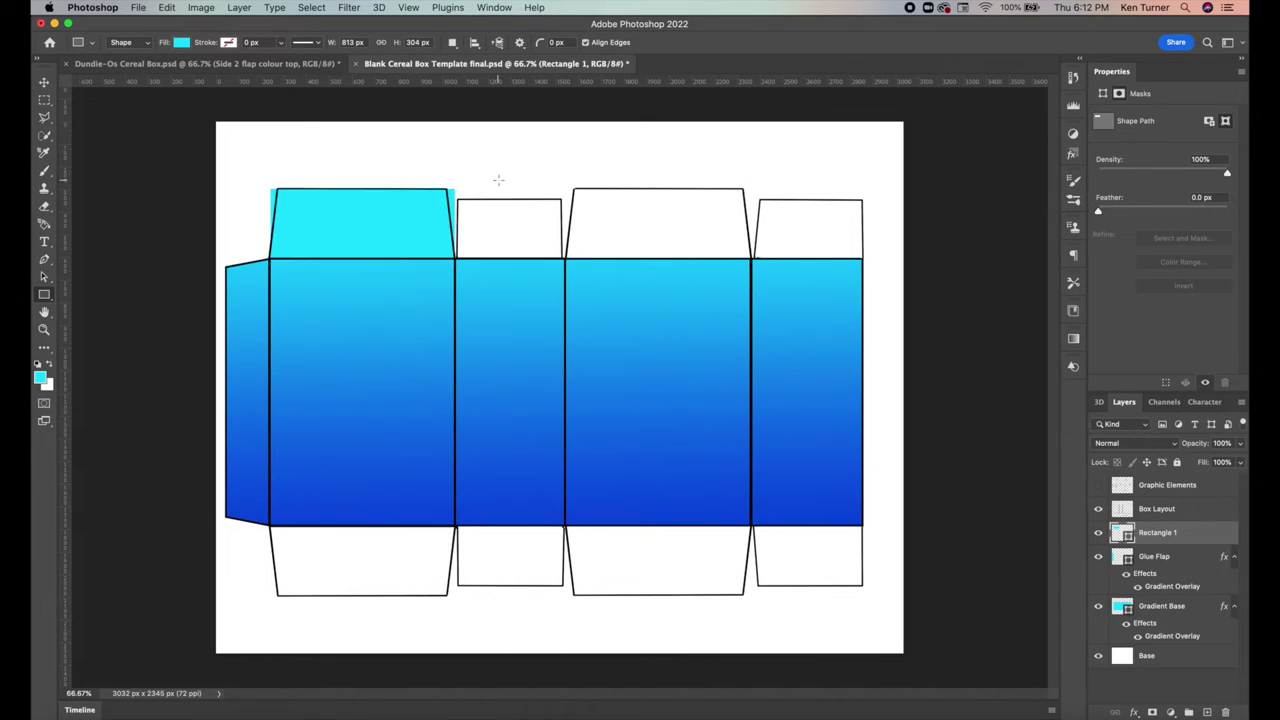
{"action": "left_click", "coordinate": [44, 350]}
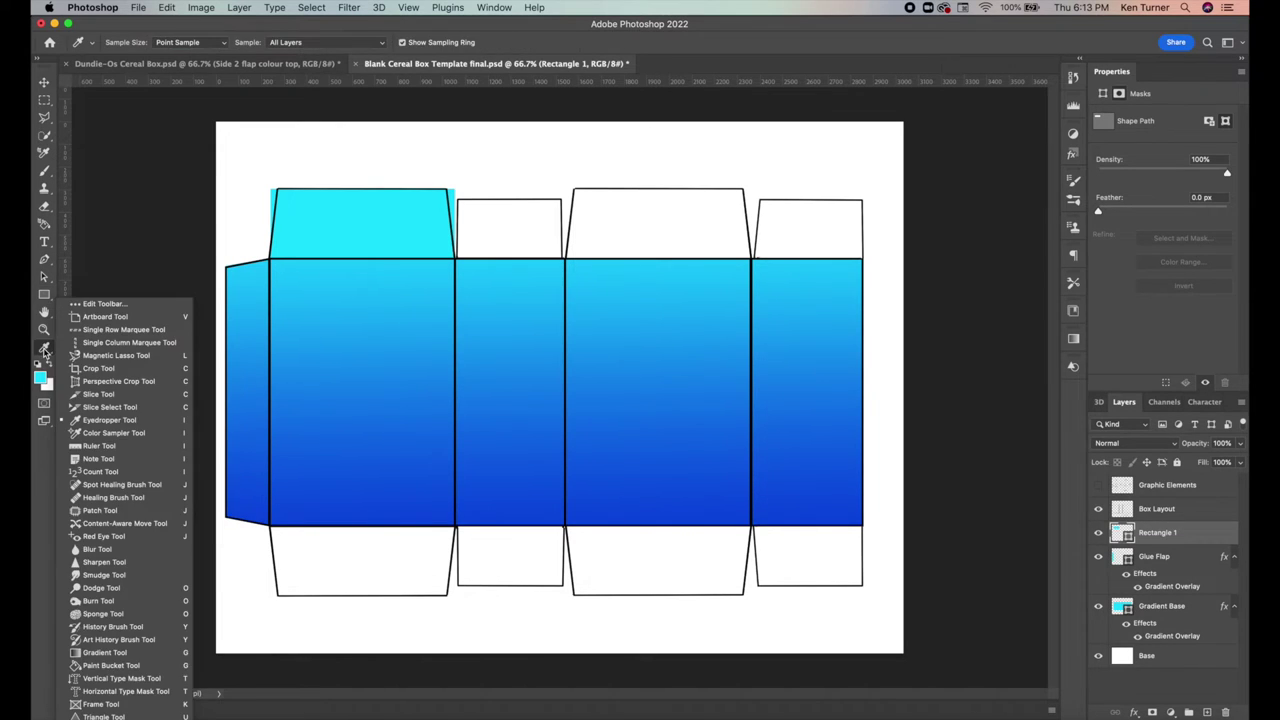
{"action": "left_click", "coordinate": [111, 665]}
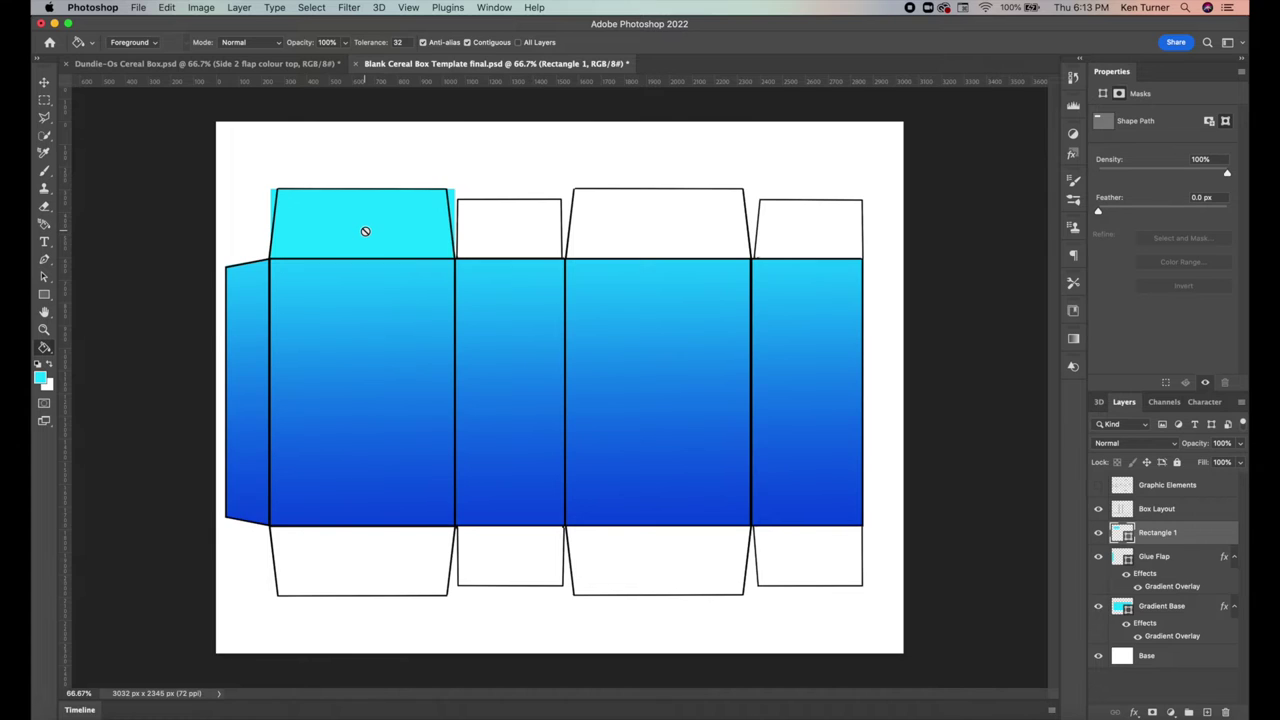
{"action": "left_click", "coordinate": [452, 259], "text": "alt"}
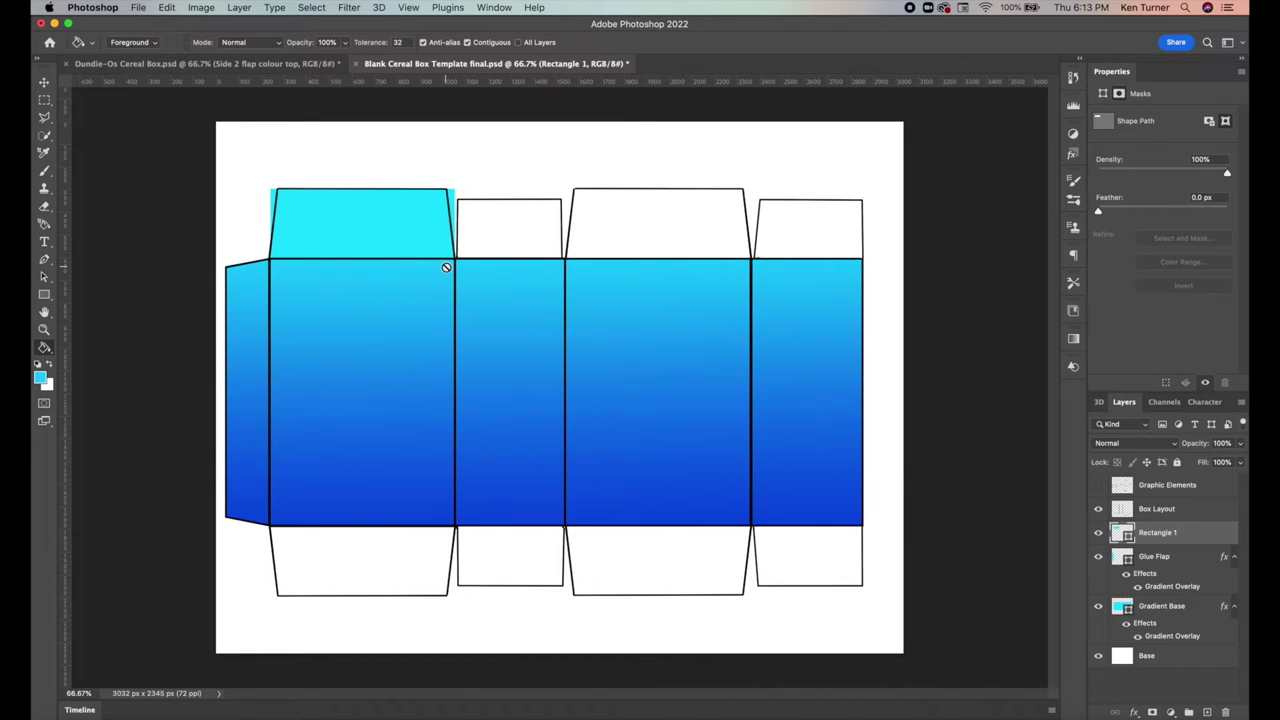
{"action": "left_click", "coordinate": [365, 231]}
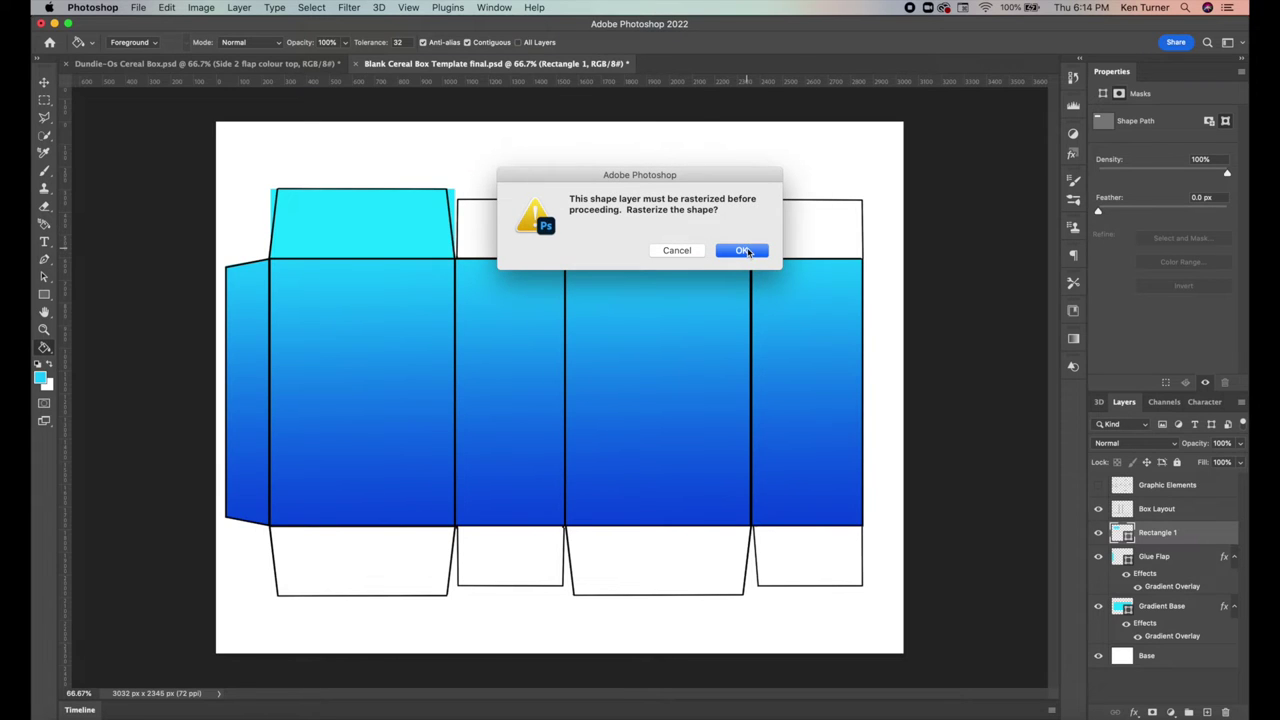
{"action": "key", "text": "Return"}
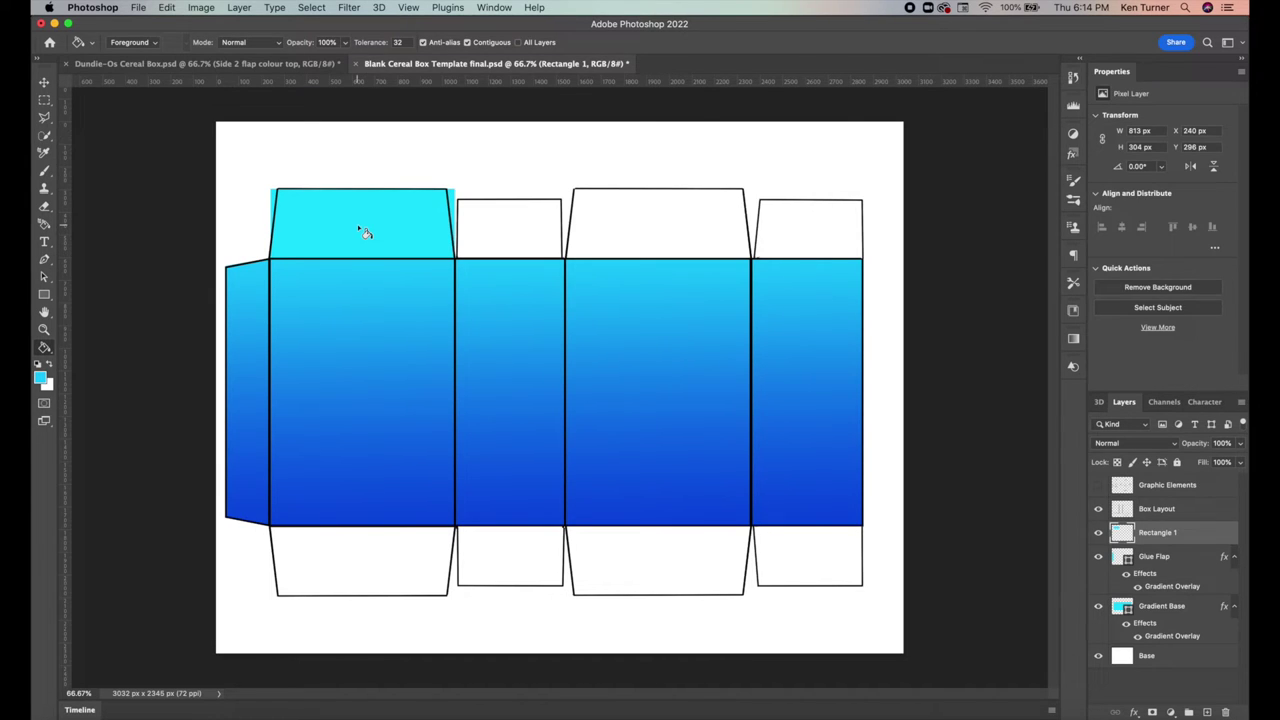
{"action": "left_click", "coordinate": [375, 233]}
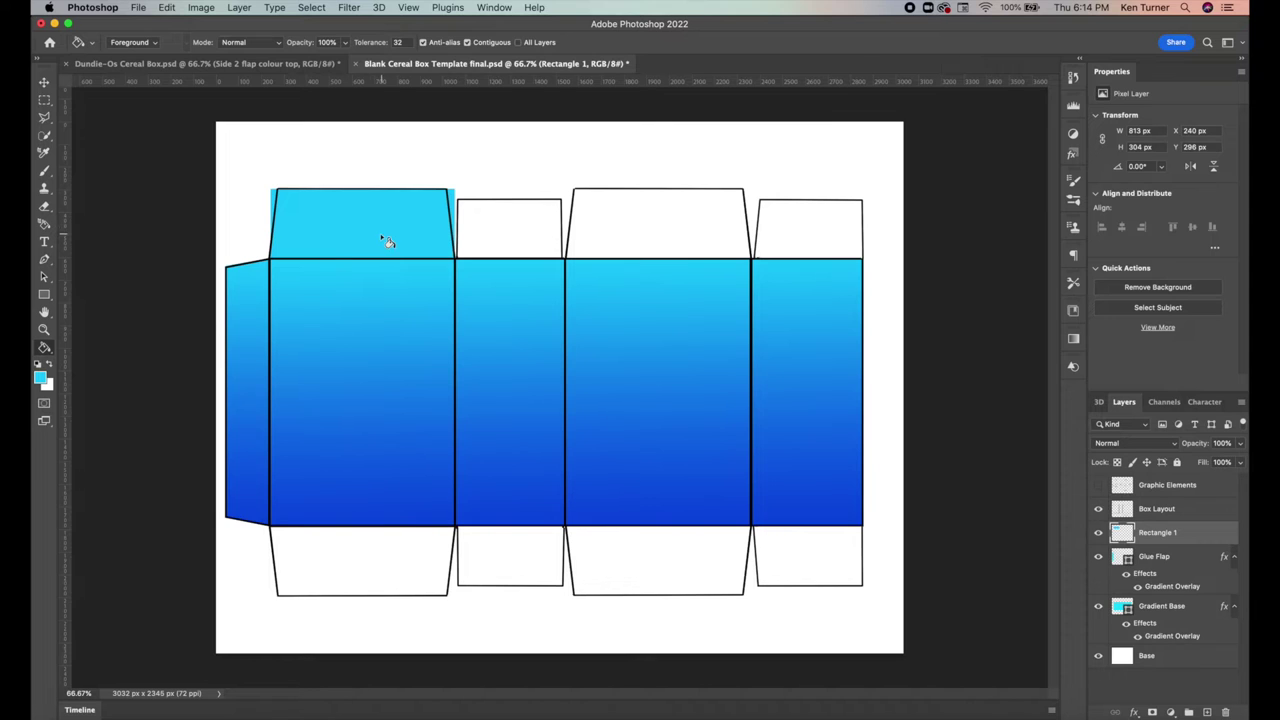
Apply a Perspective transform to the light blue rectangle, narrowing its upper edge to fit the top flap's outline
{"action": "left_click", "coordinate": [166, 7]}
{"action": "mouse_move", "coordinate": [205, 322]}
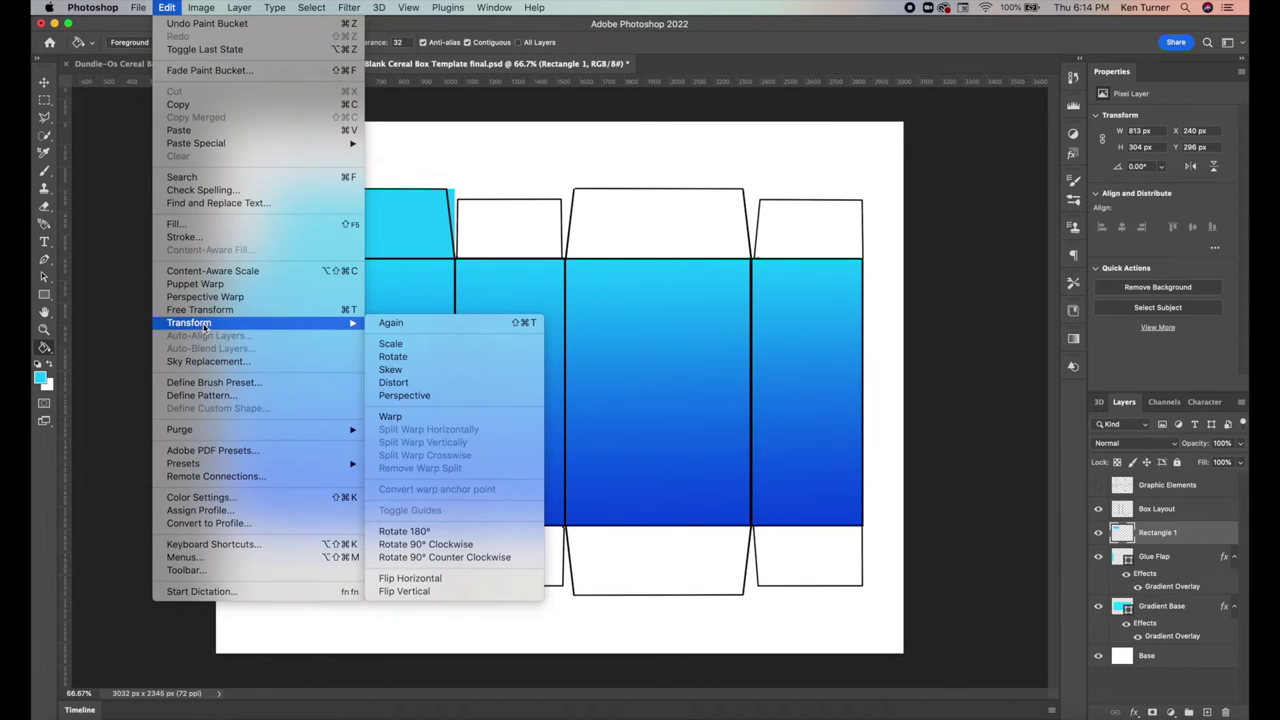
{"action": "left_click", "coordinate": [421, 396]}
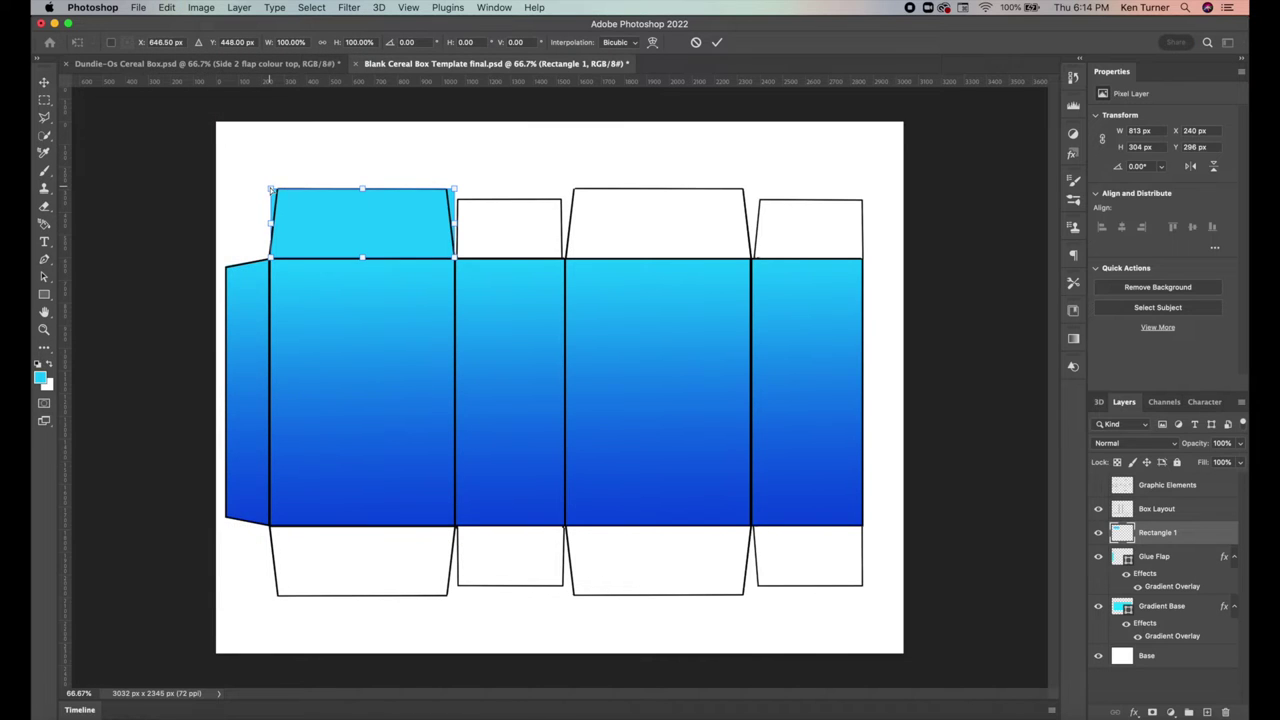
{"action": "left_click_drag", "start_coordinate": [270, 189], "coordinate": [277, 190]}
{"action": "key", "text": "Return"}
{"action": "key", "text": "g"}
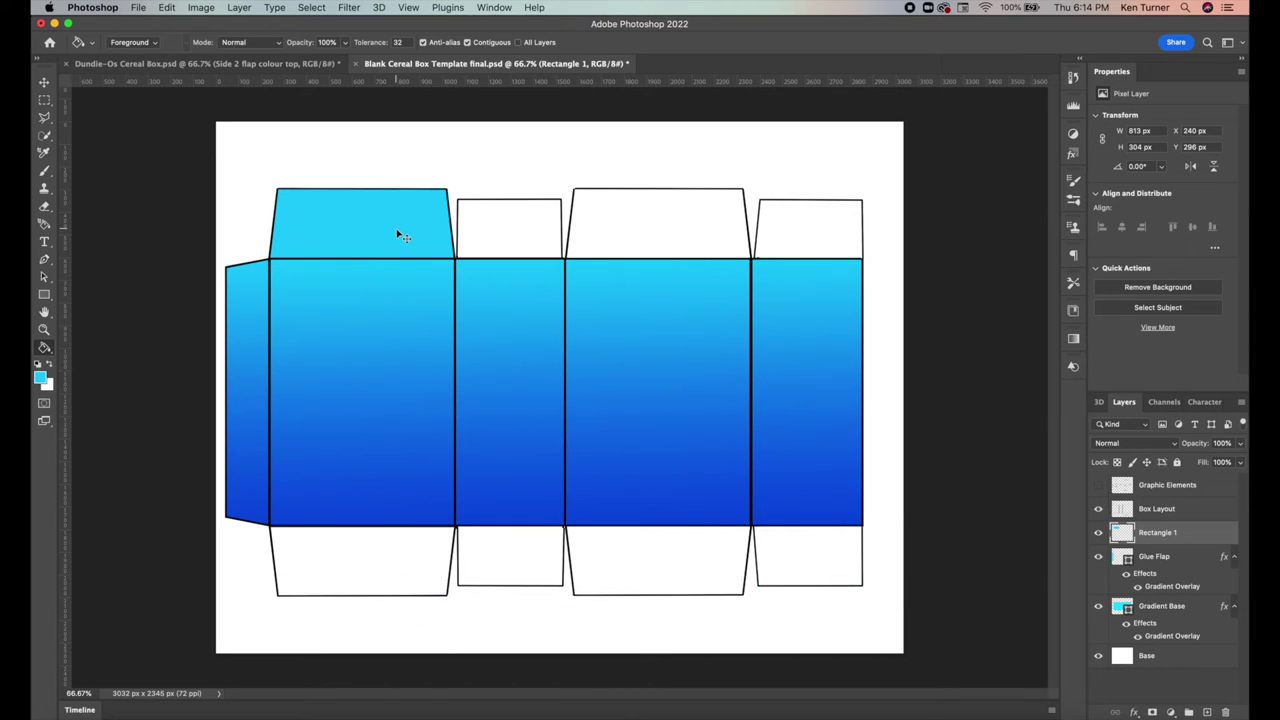
Duplicate the light blue flap shape and place the copy over the second large top flap
{"action": "key", "text": "super+j"}
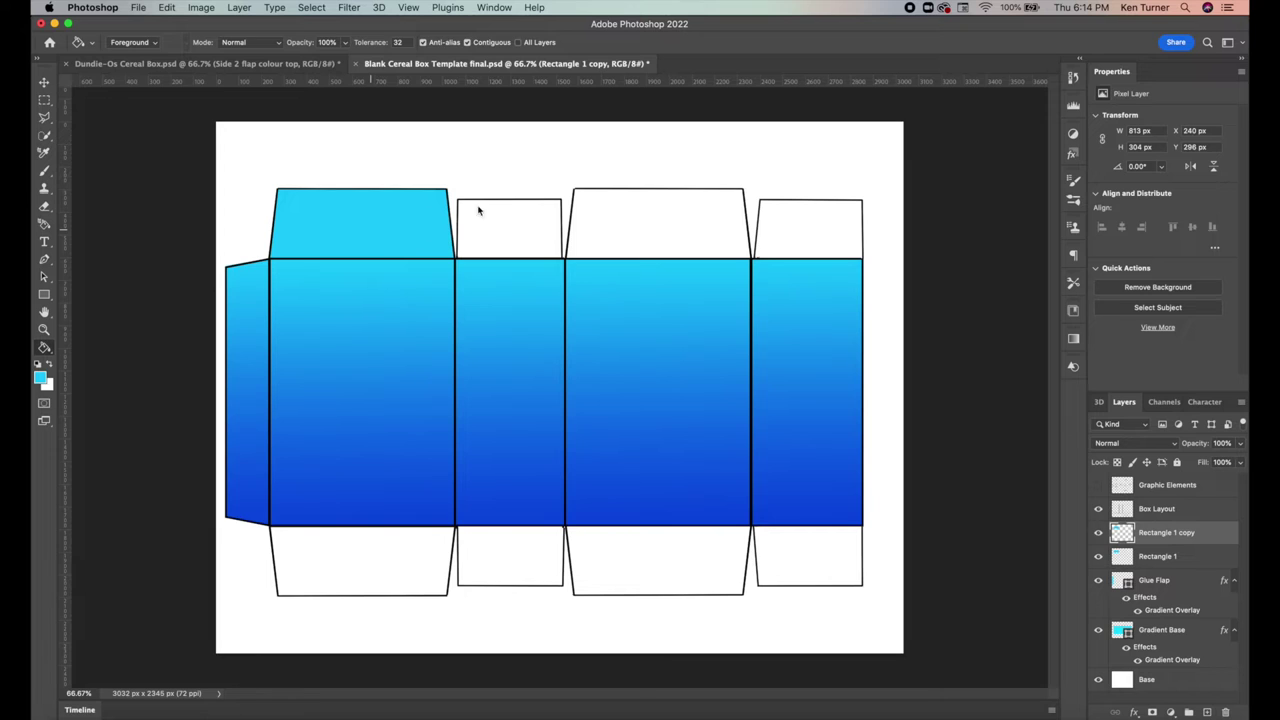
{"action": "left_click", "coordinate": [44, 81]}
{"action": "left_click_drag", "start_coordinate": [355, 224], "coordinate": [652, 229]}
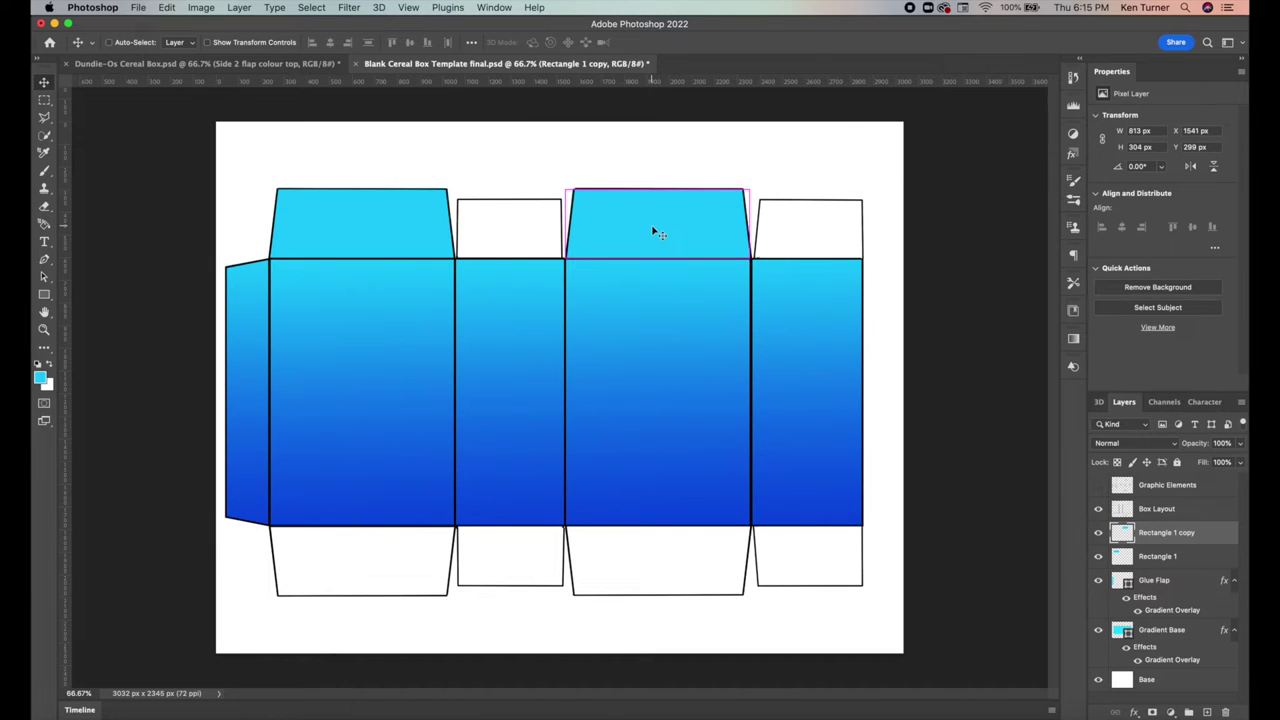
Duplicate the second top flap shape, place the copy over the bottom flap of the same panel, and flip it vertically
{"action": "key", "text": "super+j"}
{"action": "left_click_drag", "start_coordinate": [651, 224], "coordinate": [657, 568]}
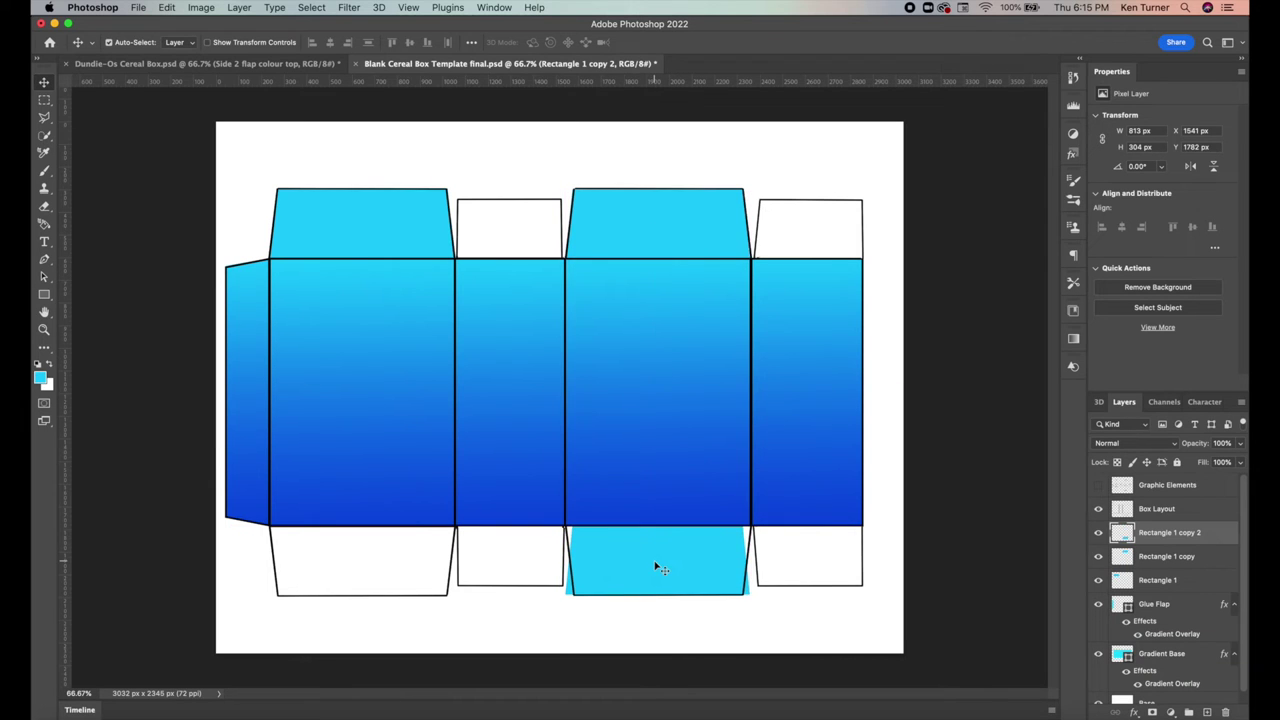
{"action": "left_click", "coordinate": [166, 7]}
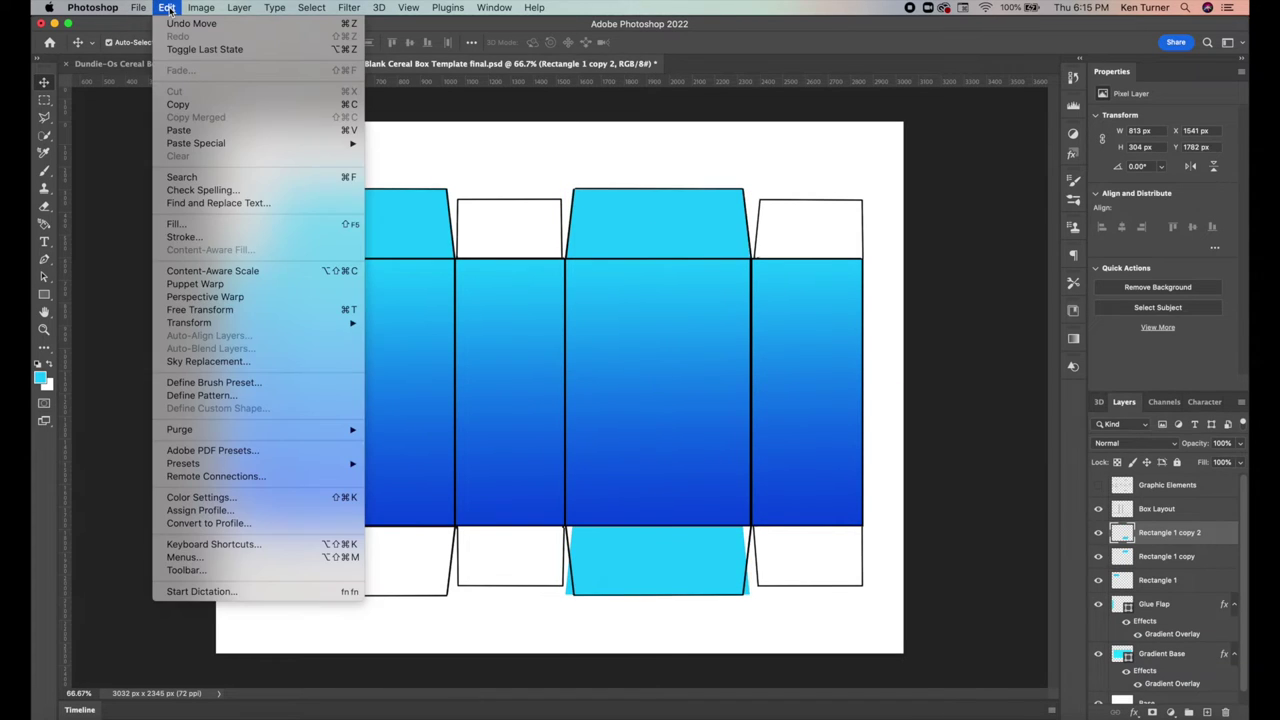
{"action": "mouse_move", "coordinate": [207, 325]}
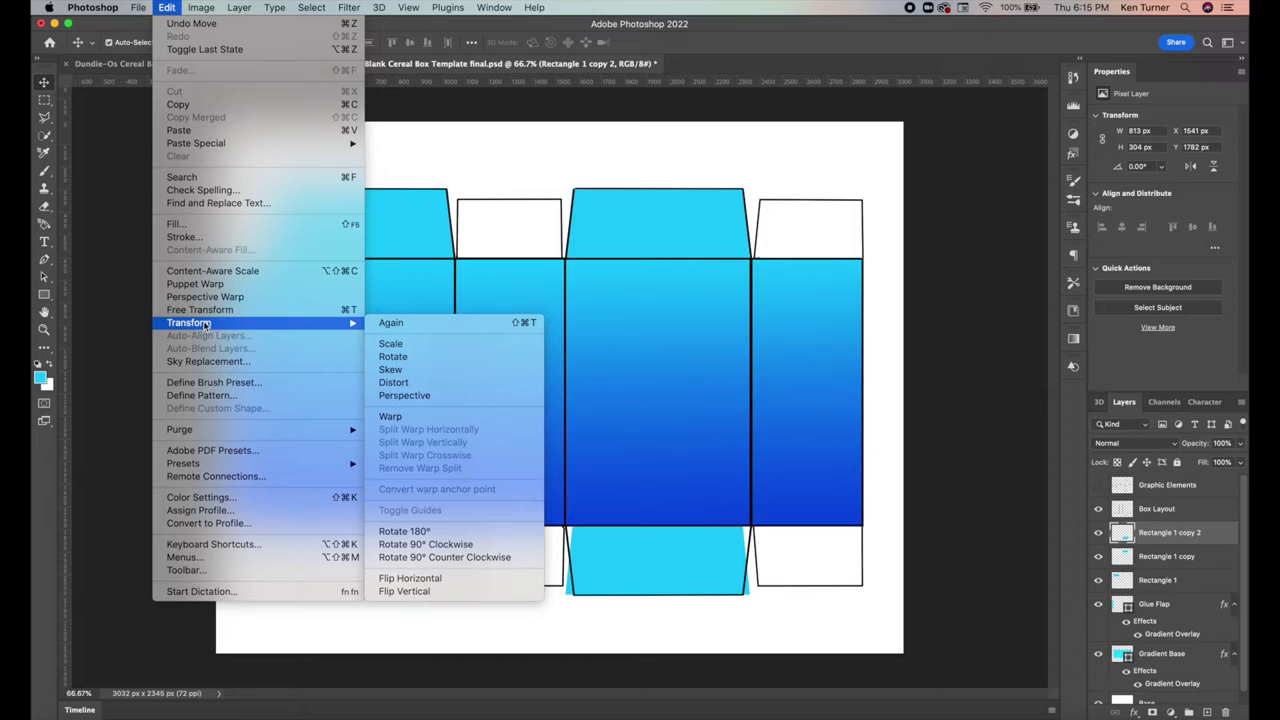
{"action": "left_click", "coordinate": [433, 592]}
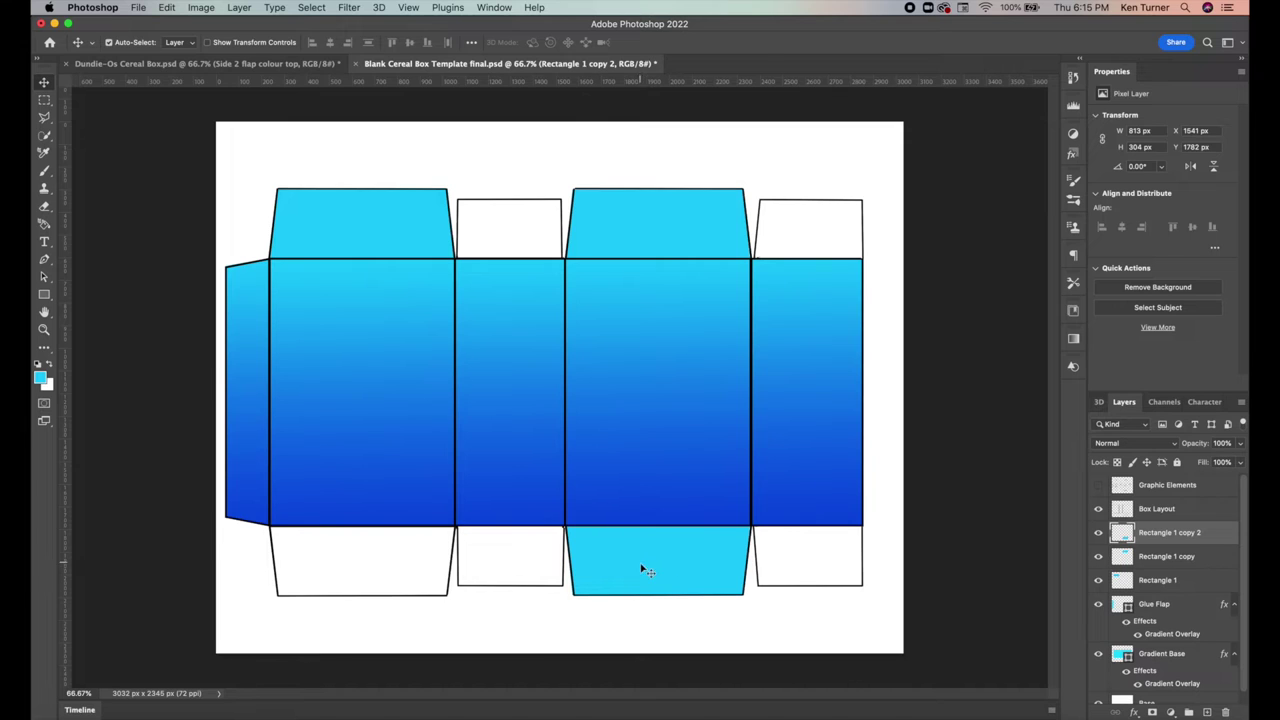
Fill the copied bottom flap with the dark blue sampled from the lower edge of the panel above it
{"action": "key", "text": "g"}
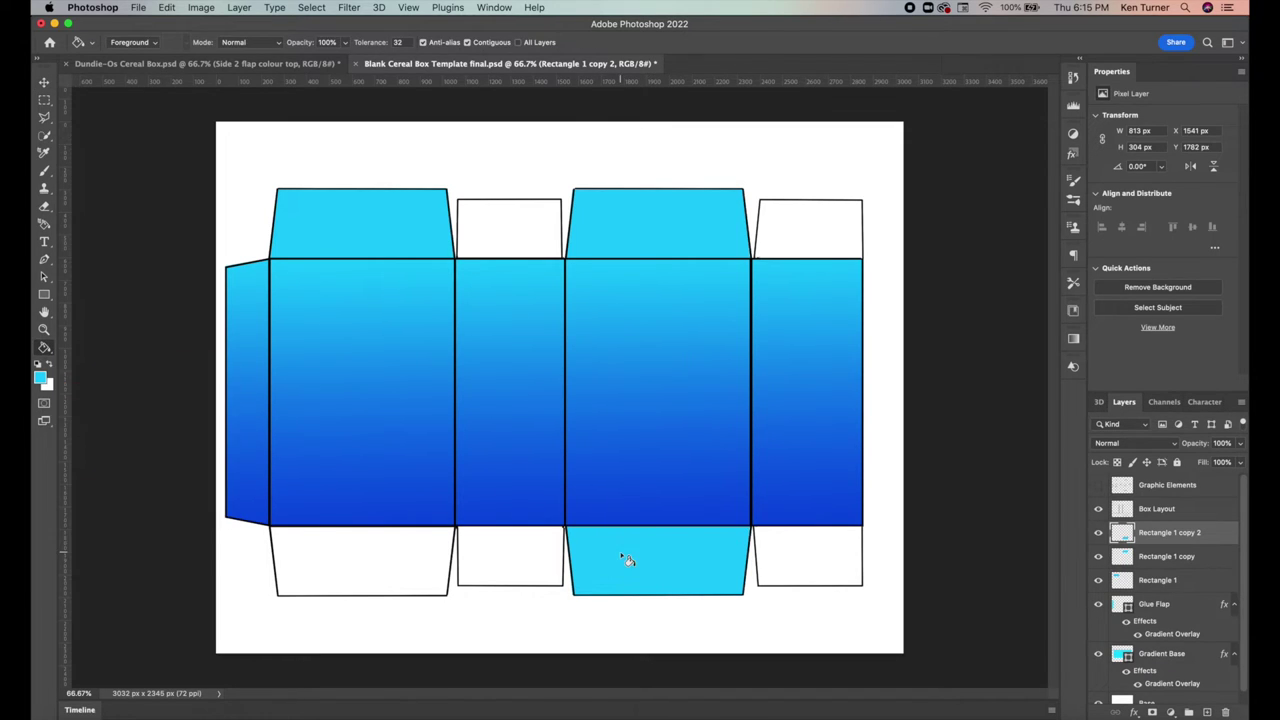
{"action": "left_click", "coordinate": [750, 515], "text": "alt"}
{"action": "left_click", "coordinate": [750, 516], "text": "alt"}
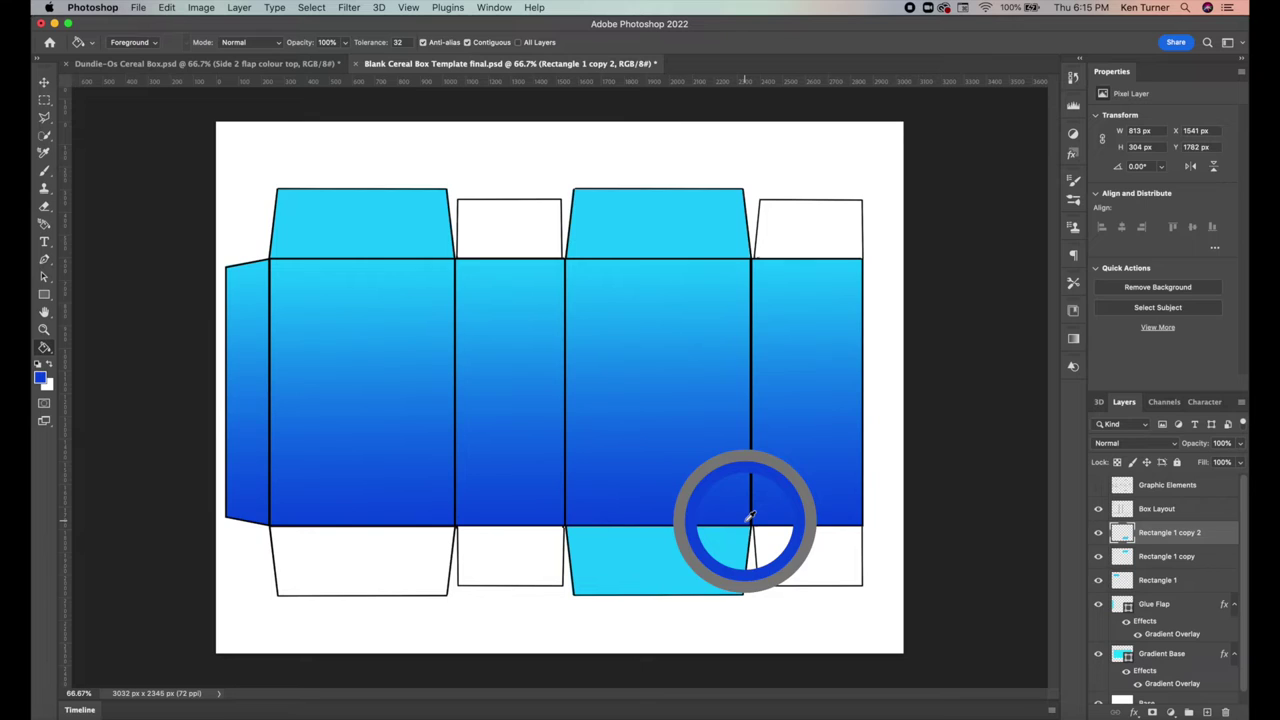
{"action": "left_click", "coordinate": [668, 565]}
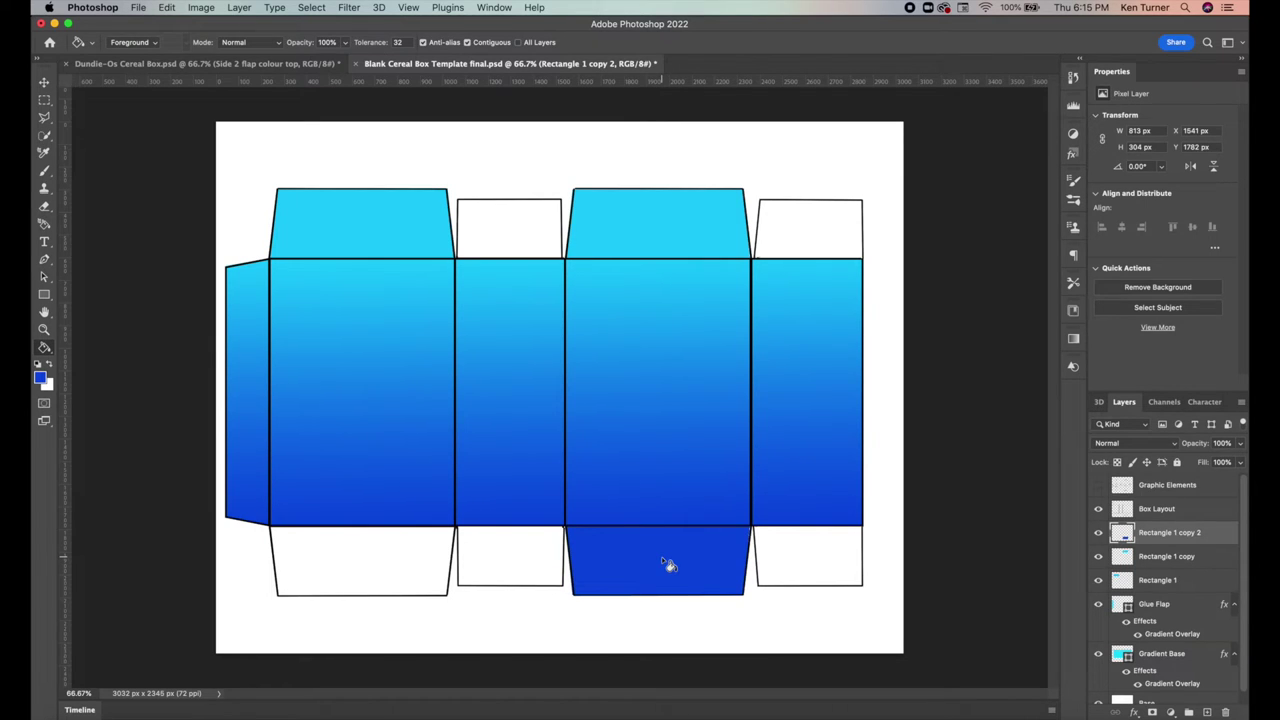
Duplicate the dark blue bottom flap and place the copy over the first large bottom flap
{"action": "key", "text": "super+j"}
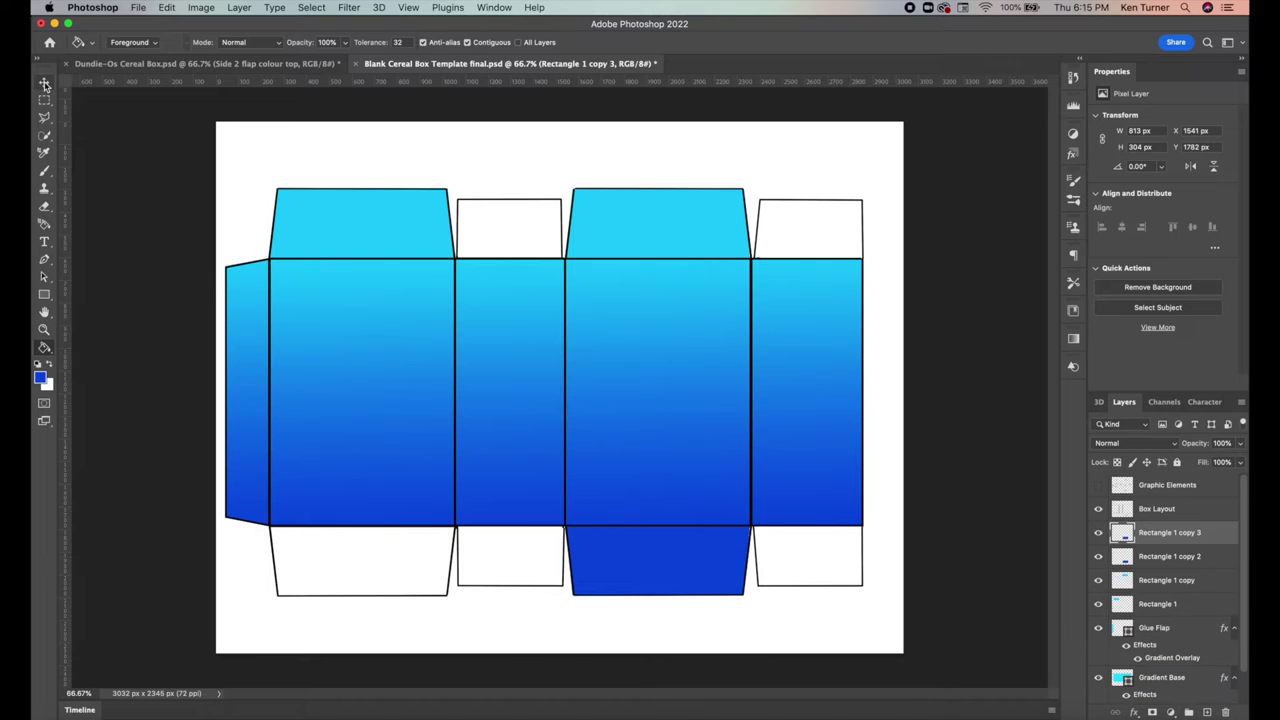
{"action": "left_click", "coordinate": [44, 82]}
{"action": "left_click_drag", "start_coordinate": [668, 565], "coordinate": [372, 565]}
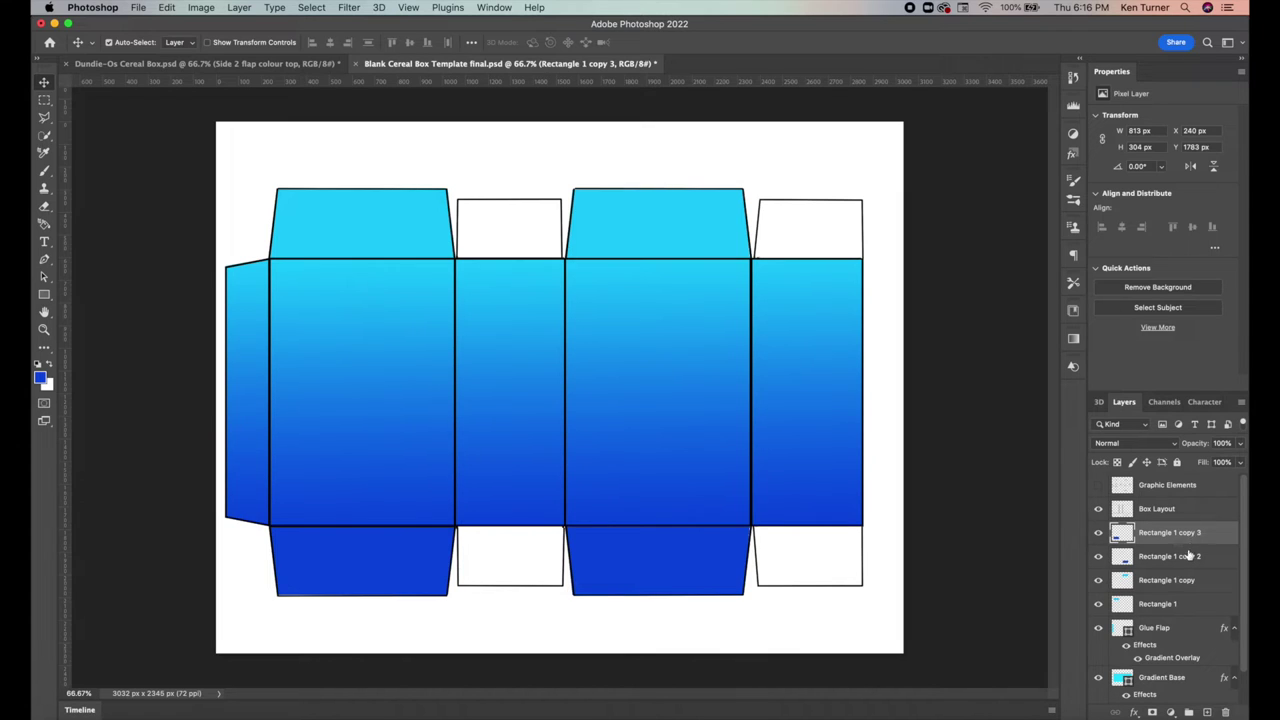
Rename the four flap layers, from the lowest upward, Top Flap Front, Top Flap Back, Bottom Flap Back and Bottom Flap Front
{"action": "double_click", "coordinate": [1158, 604]}
{"action": "type", "text": "Top Flap Front"}
{"action": "key", "text": "shift+Tab"}
{"action": "type", "text": "Top Flap Back"}
{"action": "key", "text": "shift+Tab"}
{"action": "type", "text": "Bottom Flap Back"}
{"action": "key", "text": "shift+Tab"}
{"action": "type", "text": "Bottom Flap Front"}
{"action": "key", "text": "Return"}
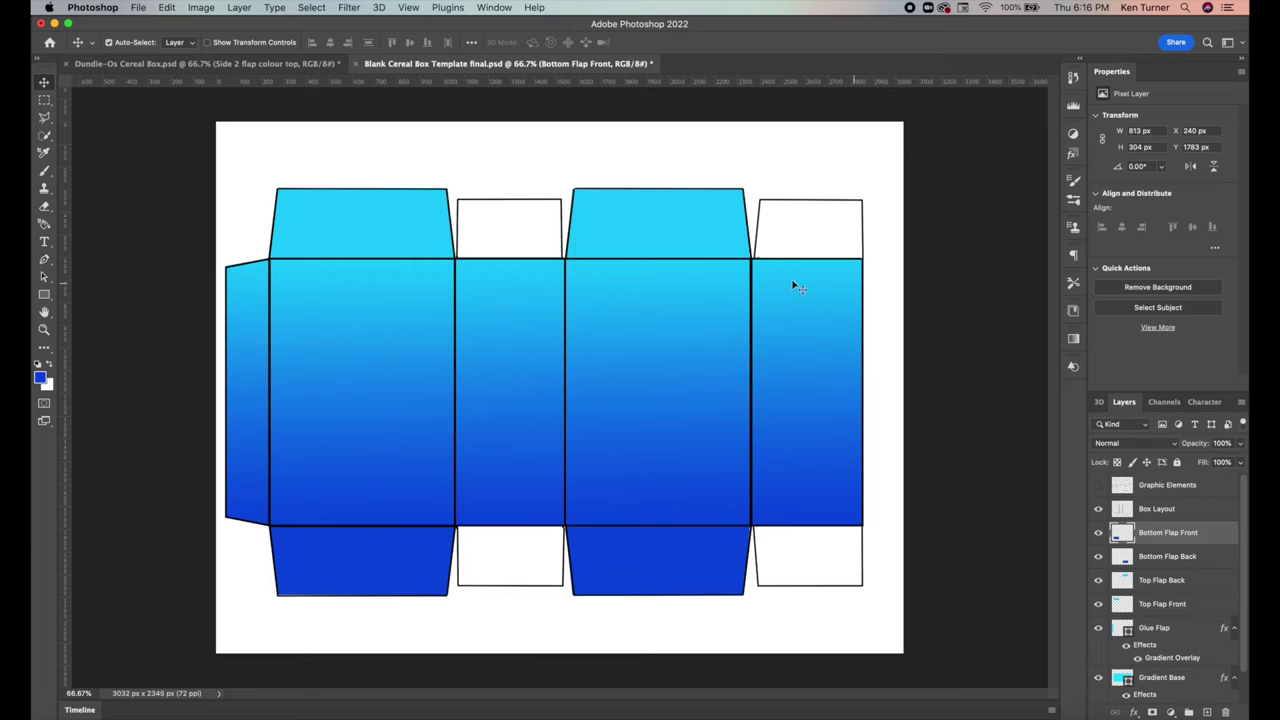
With the Box Layout layer hidden, nudge Bottom Flap Front up 2 px and Top Flap Front down 2 px to close the gaps
{"action": "left_click", "coordinate": [1099, 509]}
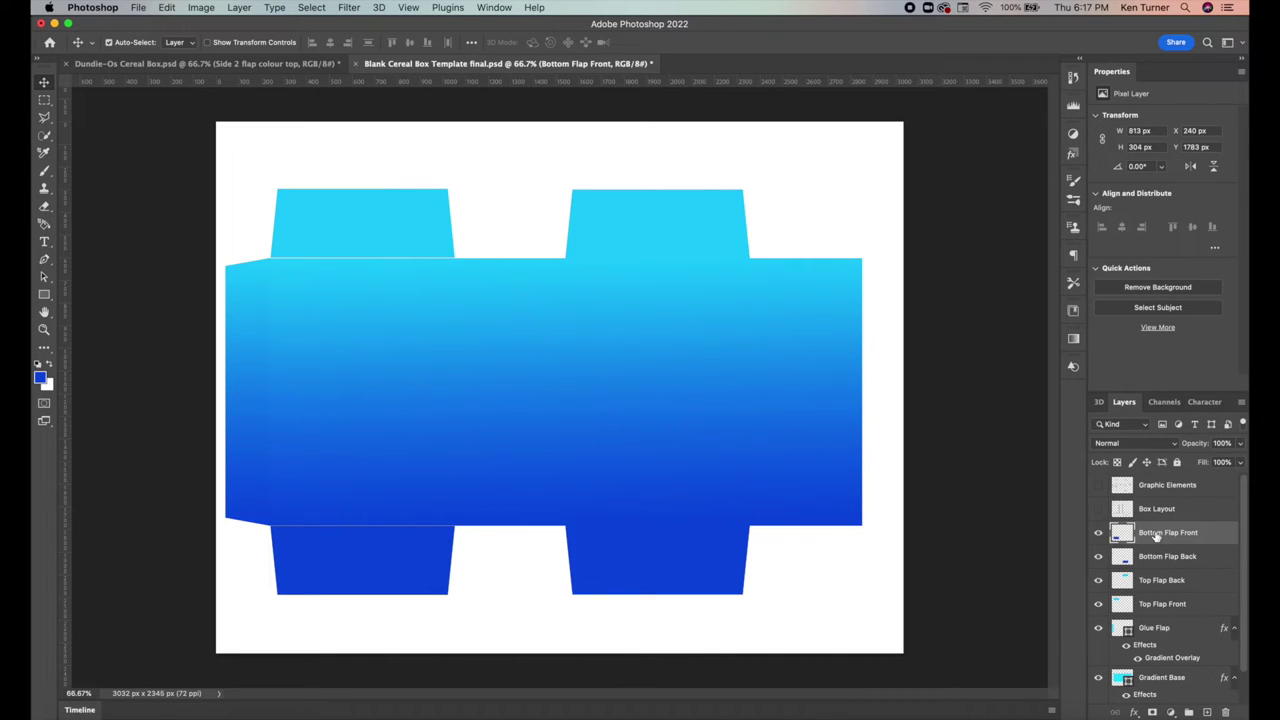
{"action": "key", "text": "Up"}
{"action": "key", "text": "Up"}
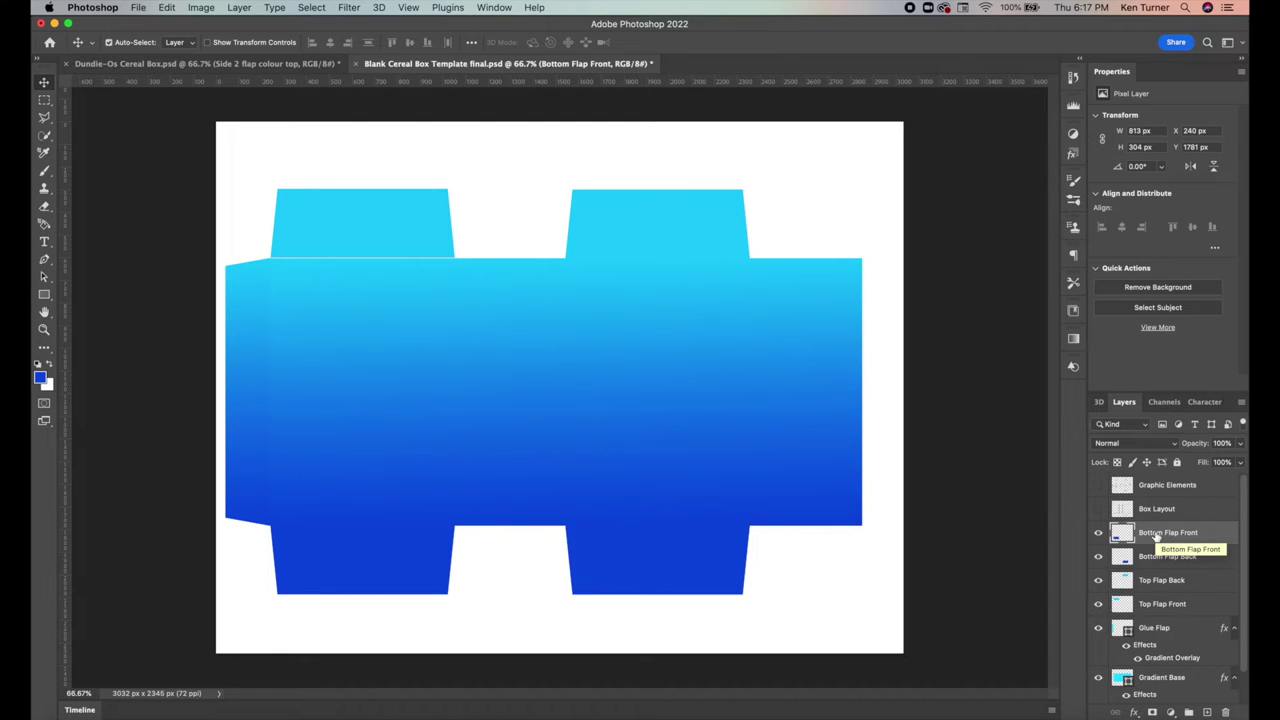
{"action": "left_click", "coordinate": [1177, 607]}
{"action": "key", "text": "Down"}
{"action": "key", "text": "Down"}
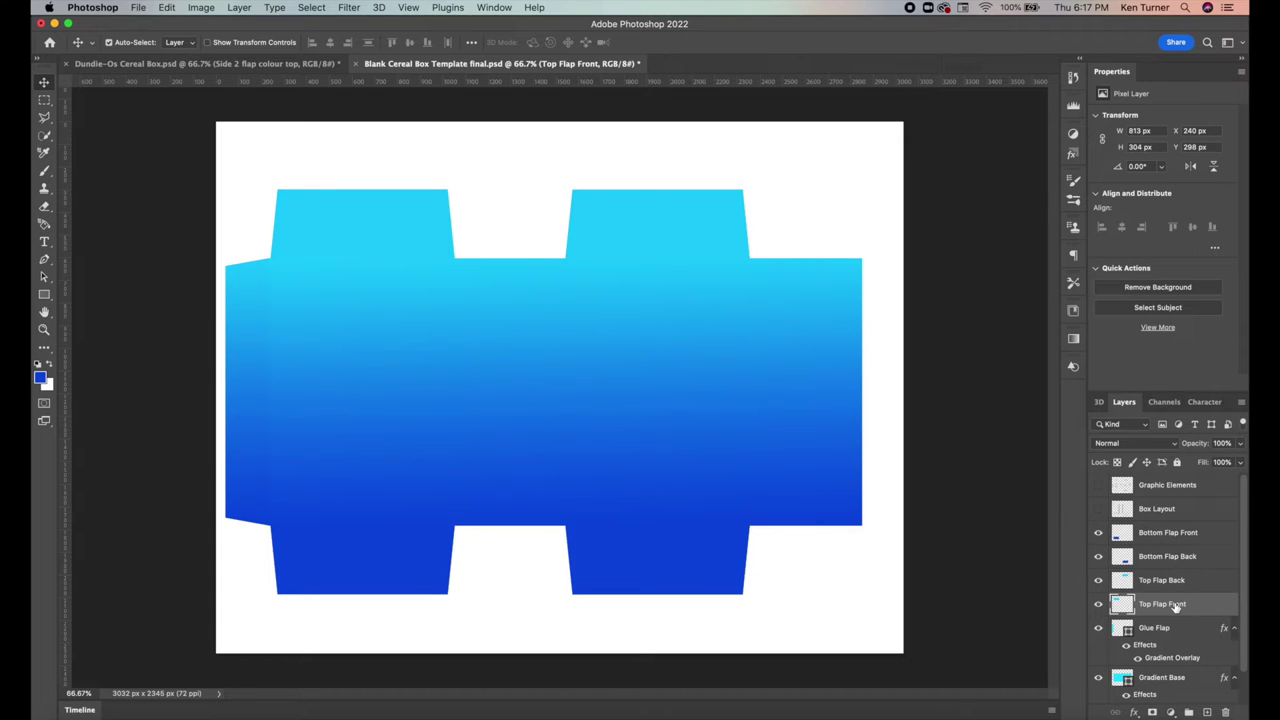
Show the Box Layout layer and cover the four small side flaps with rectangles, light blue for the upper pair and dark blue for the lower
{"action": "left_click", "coordinate": [1098, 509]}
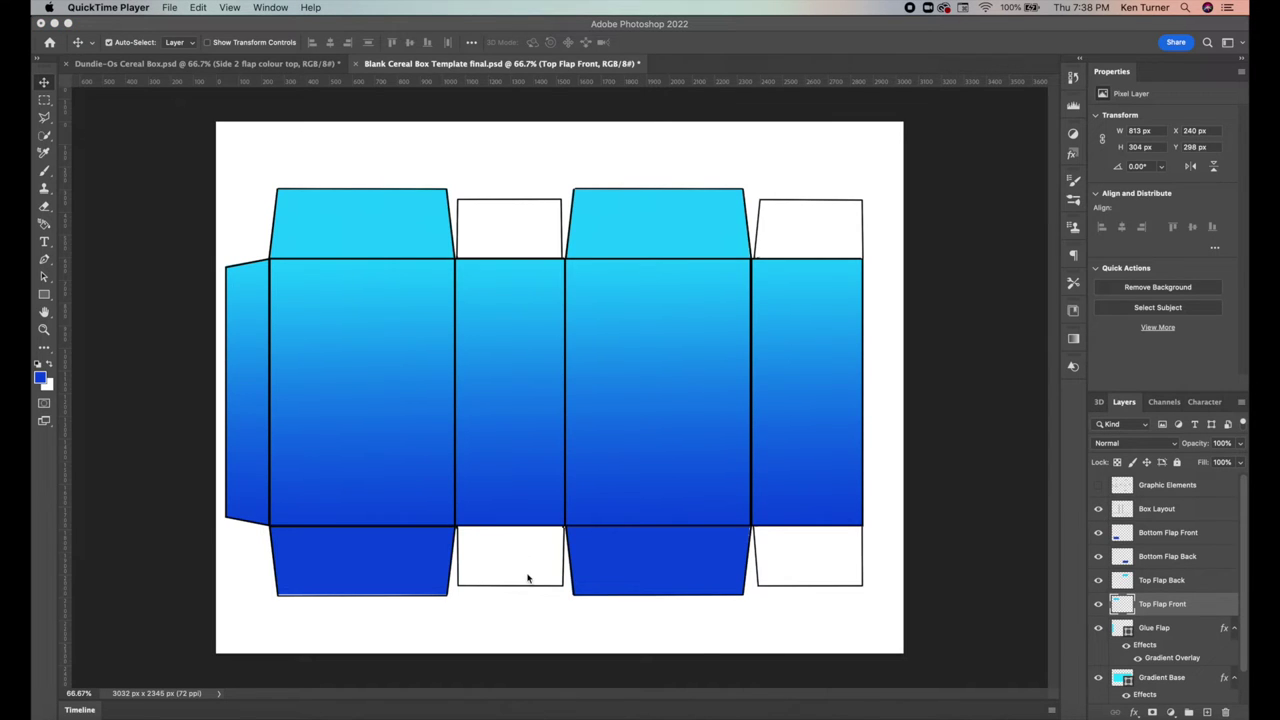
{"action": "key", "text": "u"}
{"action": "left_click_drag", "start_coordinate": [457, 534], "coordinate": [806, 238]}
{"action": "key", "text": "super+j"}
{"action": "key", "text": "v"}
{"action": "left_click_drag", "start_coordinate": [480, 545], "coordinate": [778, 545]}
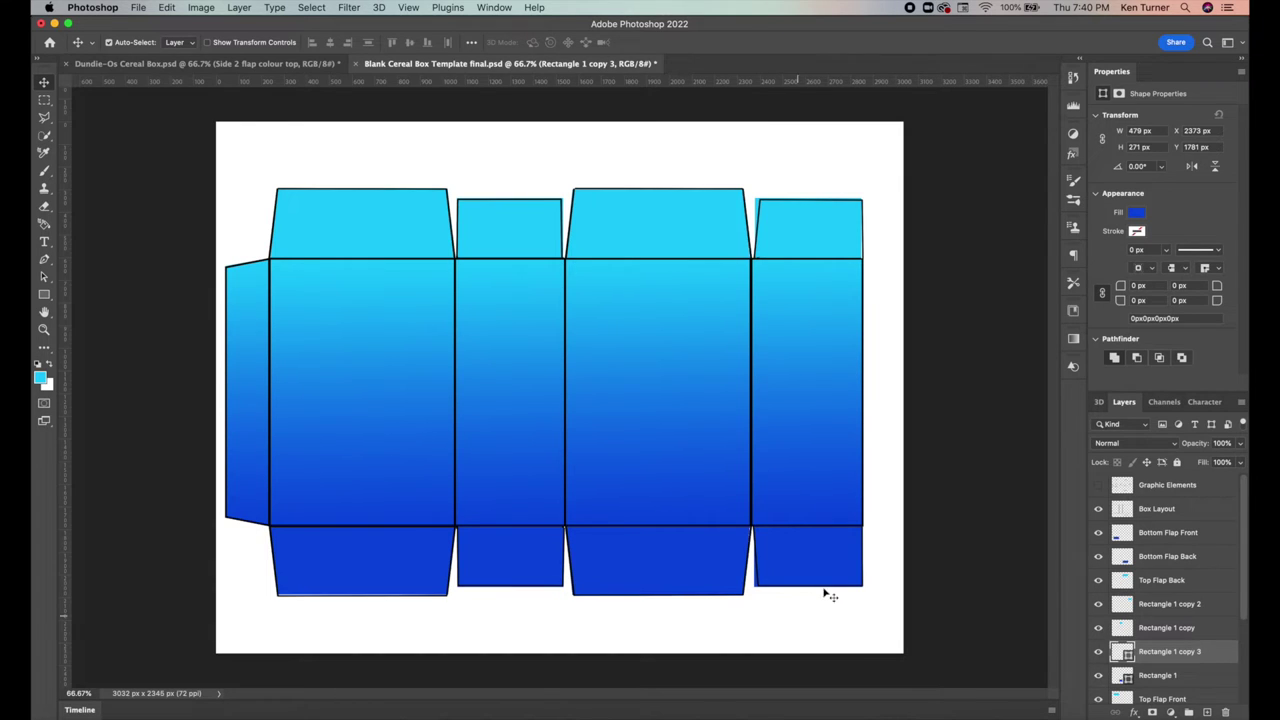
Rename the four side flap layers Side 2 top, Side 1 top, Side 2 bottom and Side 1 Bottom, keeping the Graphic Elements layer hidden
{"action": "left_click", "coordinate": [1097, 511]}
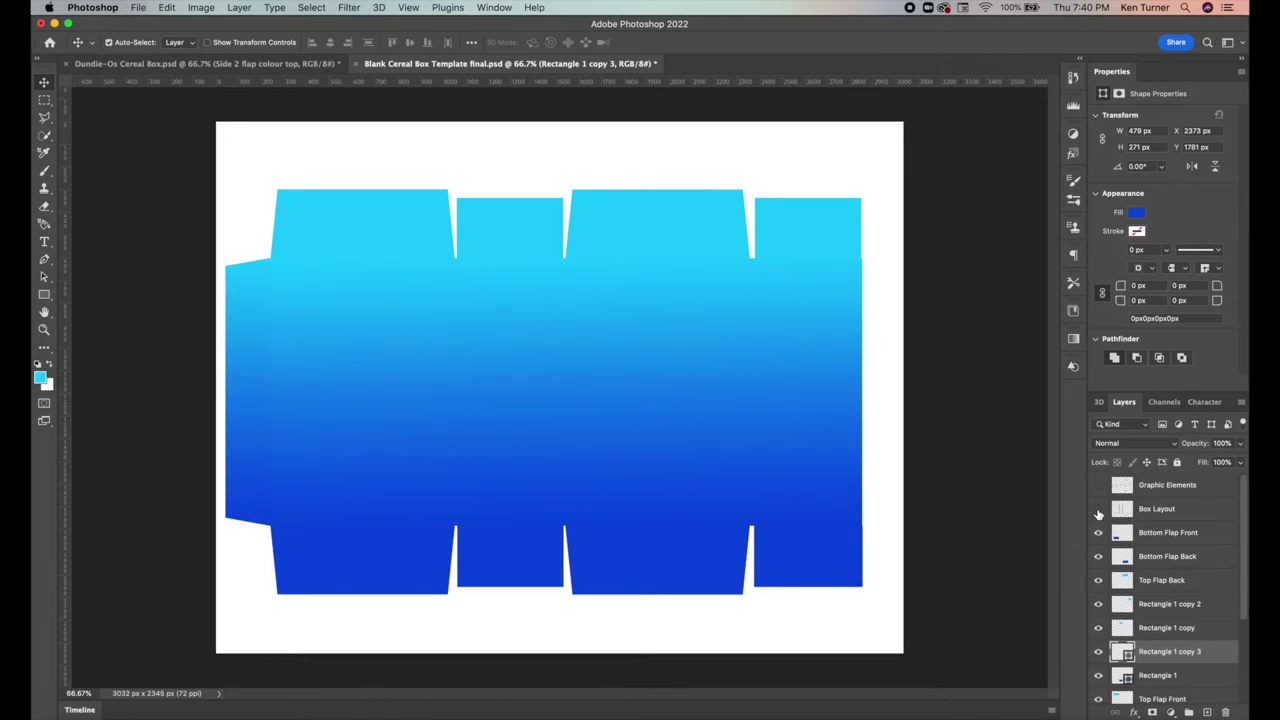
{"action": "left_click", "coordinate": [1168, 604]}
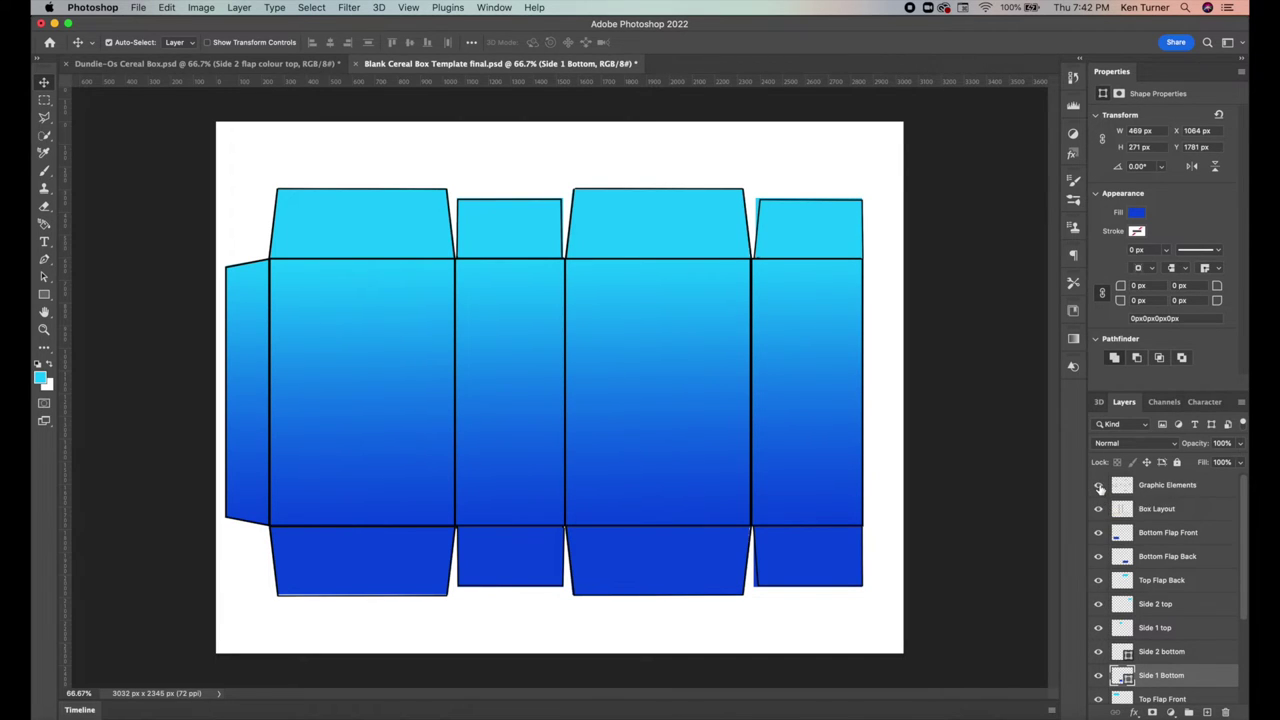
{"action": "left_click", "coordinate": [1099, 486]}
Open Steve Carell cartoon.jpeg from the Dundie-Os source pics folder on the Desktop
{"action": "left_click", "coordinate": [138, 8]}
{"action": "left_click", "coordinate": [160, 43]}
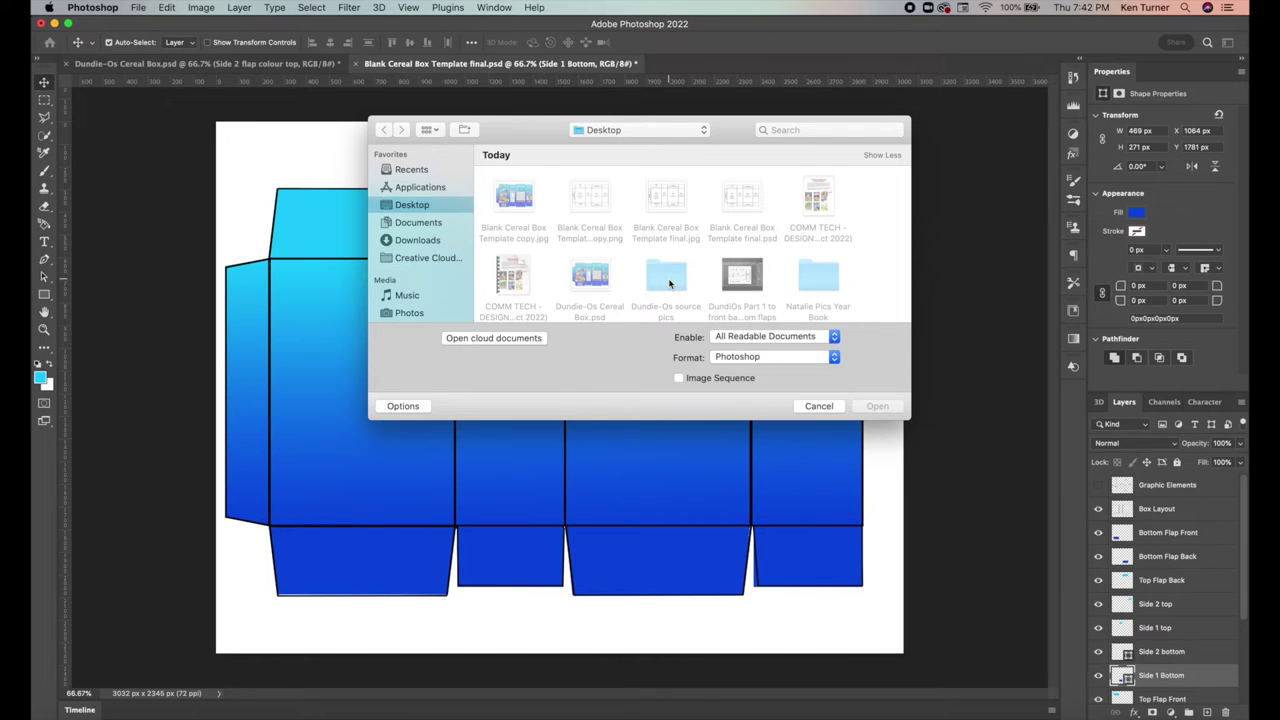
{"action": "double_click", "coordinate": [669, 284]}
{"action": "left_click", "coordinate": [586, 271]}
{"action": "key", "text": "Return"}
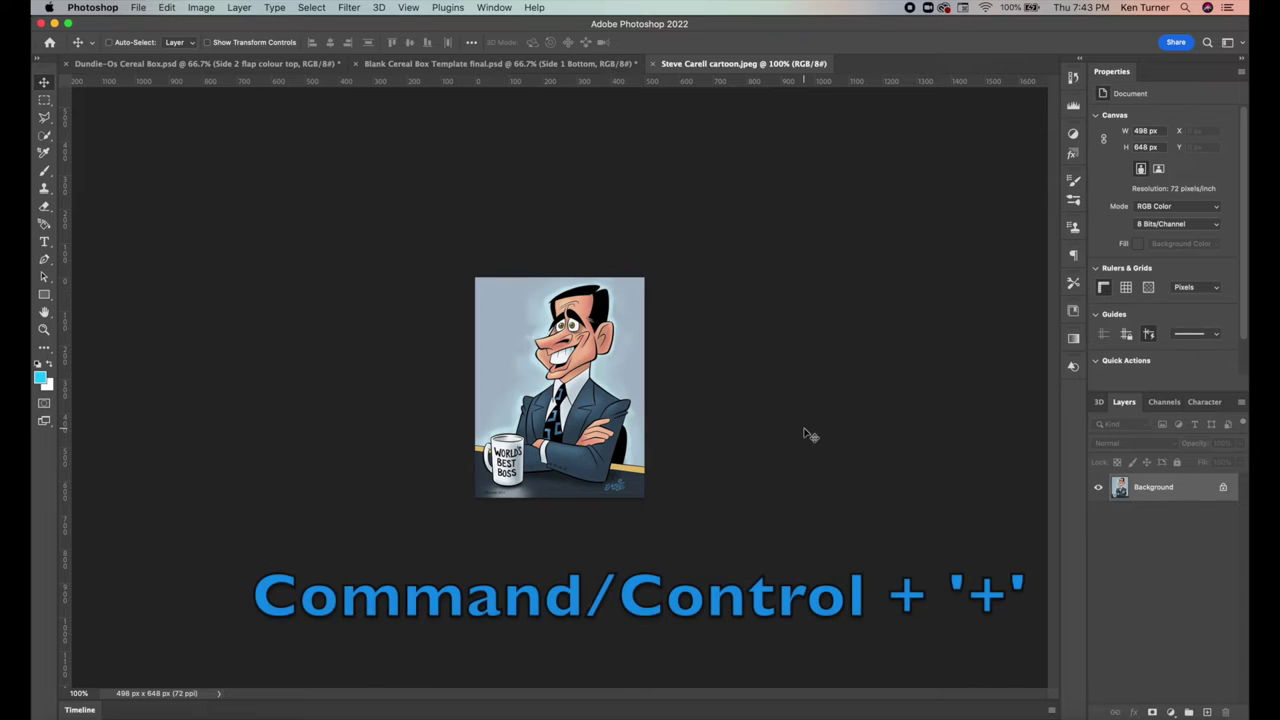
Select the cartoon man's head, suit and arms with the Quick Selection tool, leaving out the background and mug
{"action": "key", "text": "super"}
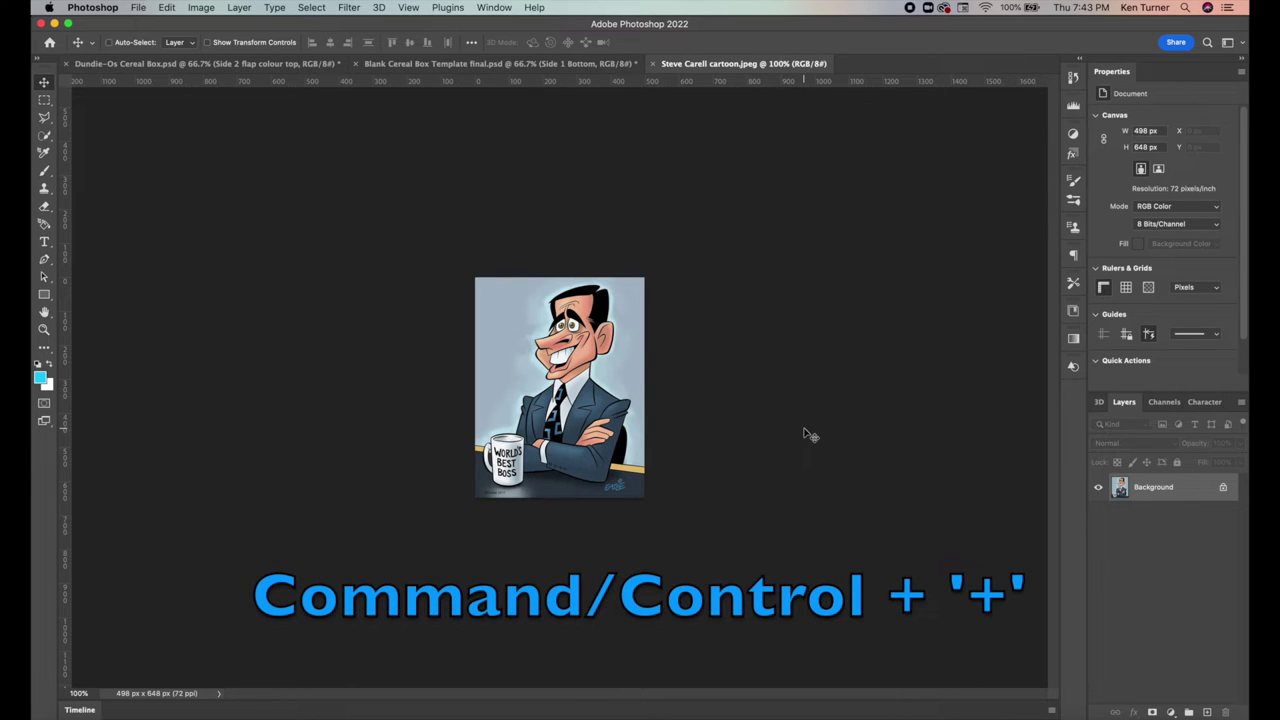
{"action": "key", "text": "super+plus"}
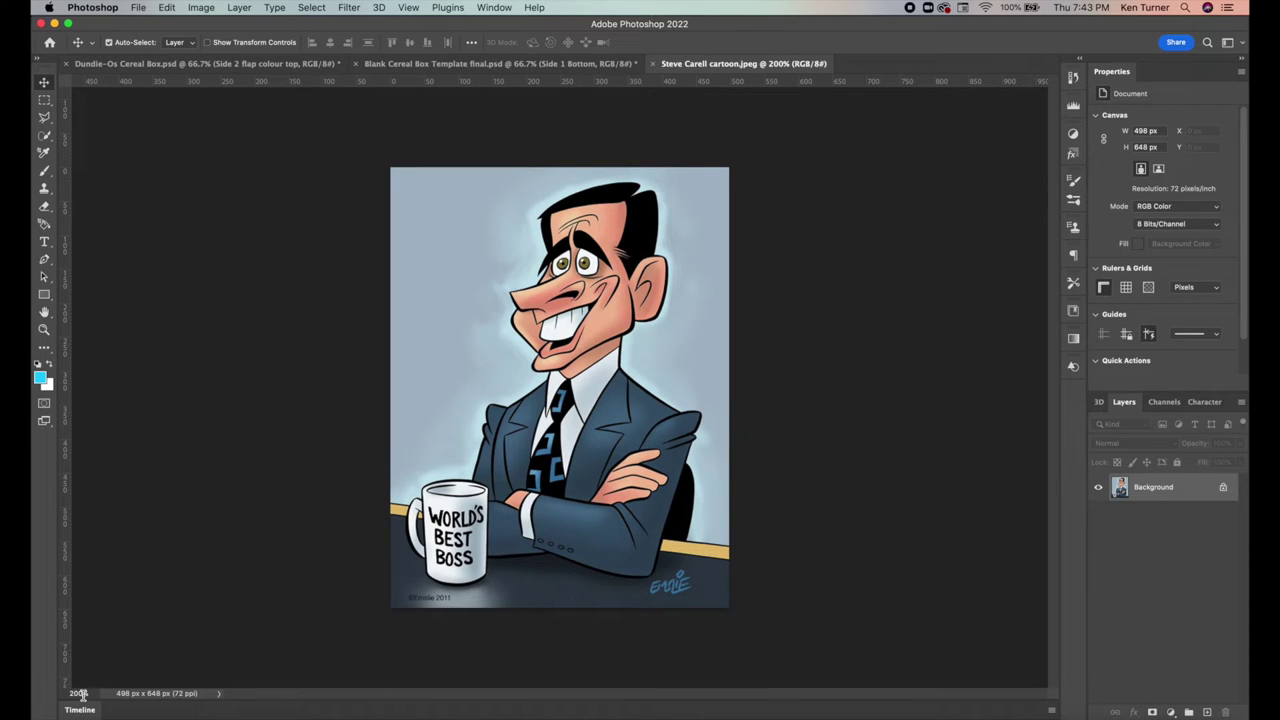
{"action": "left_click", "coordinate": [44, 137]}
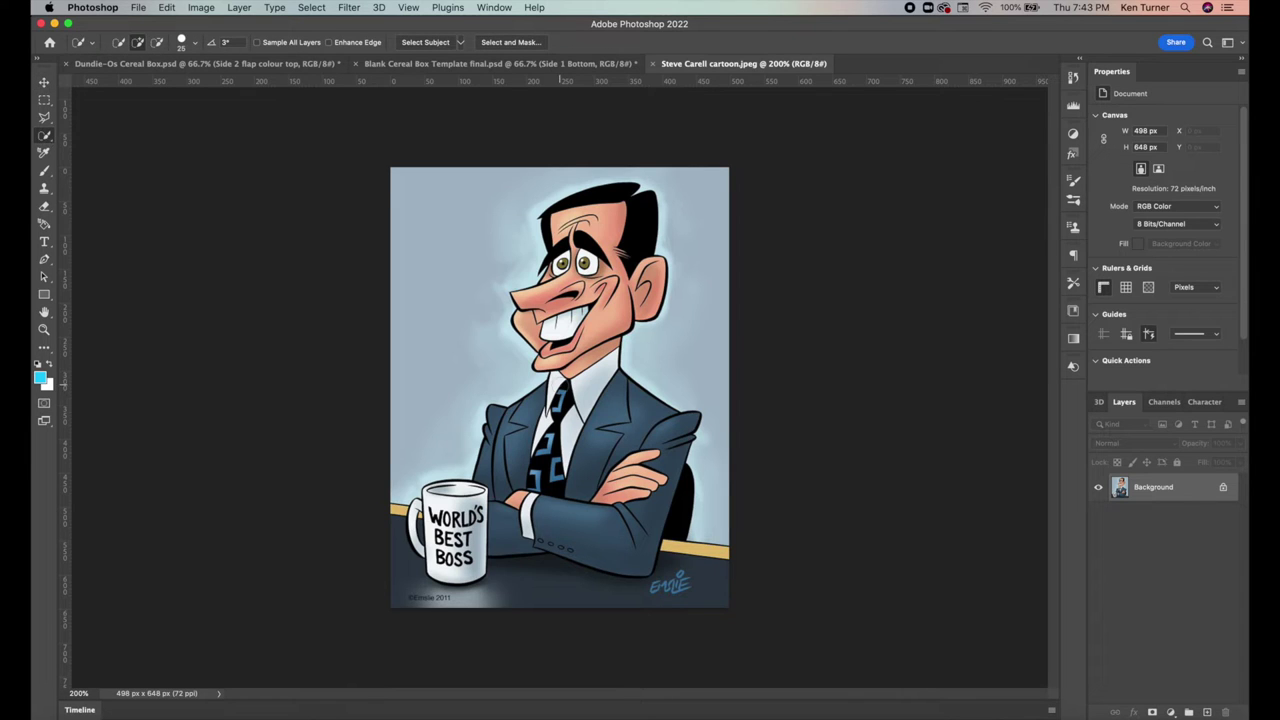
{"action": "mouse_move", "coordinate": [612, 200]}
{"action": "left_mouse_down"}
{"action": "mouse_move", "coordinate": [575, 290]}
{"action": "mouse_move", "coordinate": [625, 205]}
{"action": "mouse_move", "coordinate": [590, 315]}
{"action": "mouse_move", "coordinate": [640, 285]}
{"action": "mouse_move", "coordinate": [548, 313]}
{"action": "mouse_move", "coordinate": [545, 355]}
{"action": "mouse_move", "coordinate": [565, 288]}
{"action": "mouse_move", "coordinate": [600, 330]}
{"action": "mouse_move", "coordinate": [570, 345]}
{"action": "mouse_move", "coordinate": [590, 400]}
{"action": "mouse_move", "coordinate": [581, 384]}
{"action": "mouse_move", "coordinate": [525, 440]}
{"action": "mouse_move", "coordinate": [530, 510]}
{"action": "mouse_move", "coordinate": [570, 500]}
{"action": "mouse_move", "coordinate": [521, 500]}
{"action": "mouse_move", "coordinate": [665, 497]}
{"action": "mouse_move", "coordinate": [600, 487]}
{"action": "mouse_move", "coordinate": [606, 461]}
{"action": "mouse_move", "coordinate": [634, 446]}
{"action": "mouse_move", "coordinate": [682, 470]}
{"action": "mouse_move", "coordinate": [638, 444]}
{"action": "left_mouse_up"}
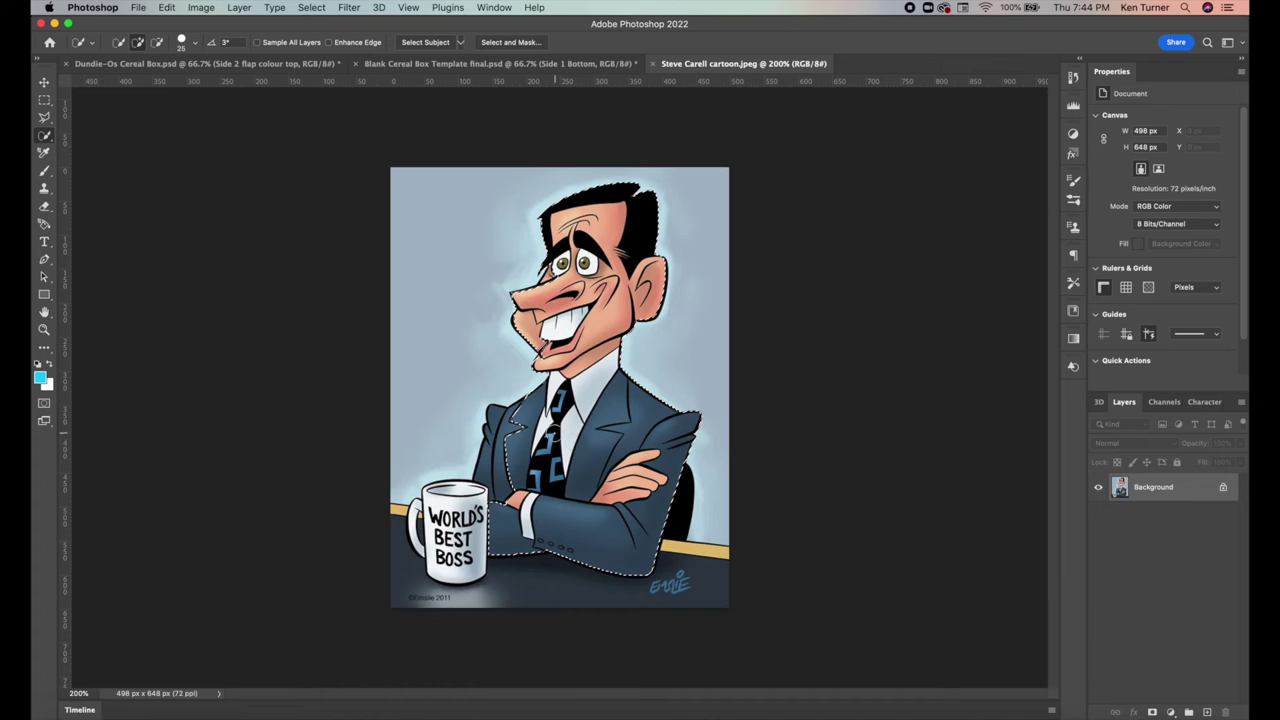
{"action": "left_click_drag", "start_coordinate": [519, 425], "coordinate": [662, 386]}
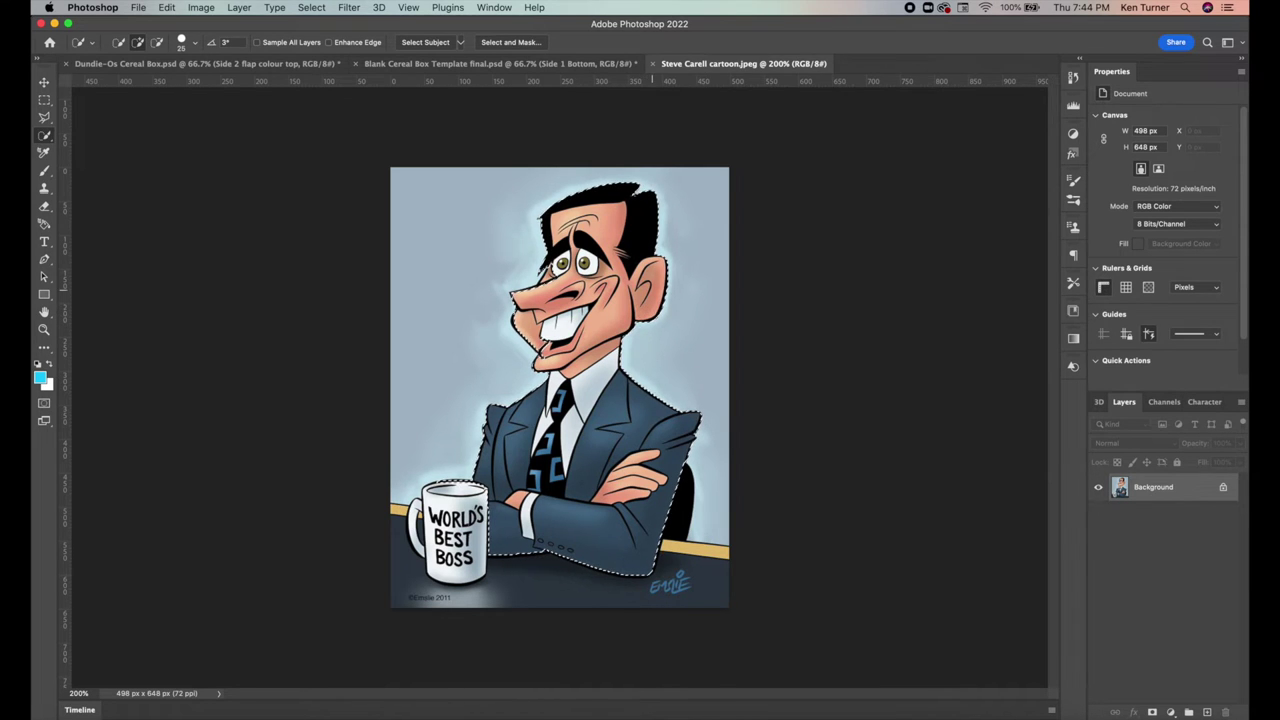
Reduce the Quick Selection brush size to 9 px for finer work around the face
{"action": "key", "text": "bracketleft"}
{"action": "key", "text": "bracketleft"}
{"action": "key", "text": "bracketright"}
{"action": "key", "text": "bracketright"}
{"action": "key", "text": "bracketleft"}
{"action": "key", "text": "bracketleft"}
{"action": "key", "text": "bracketleft"}
{"action": "key", "text": "bracketleft"}
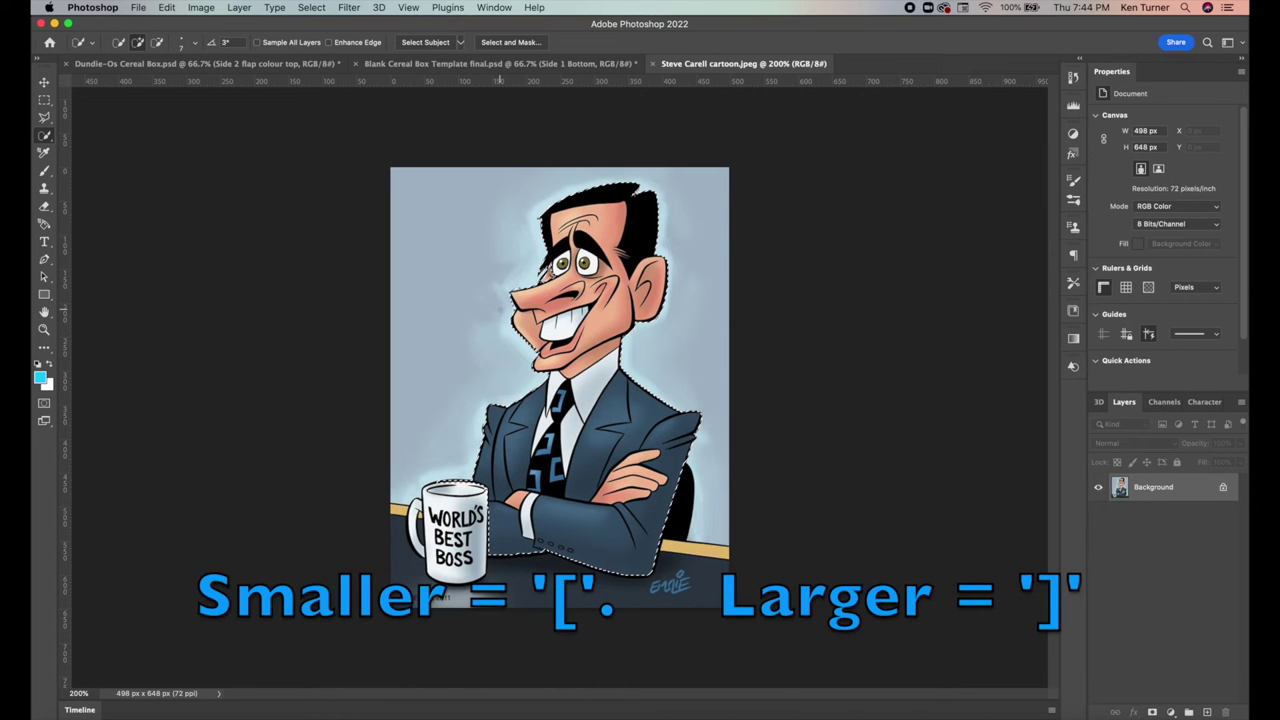
{"action": "key", "text": "bracketright"}
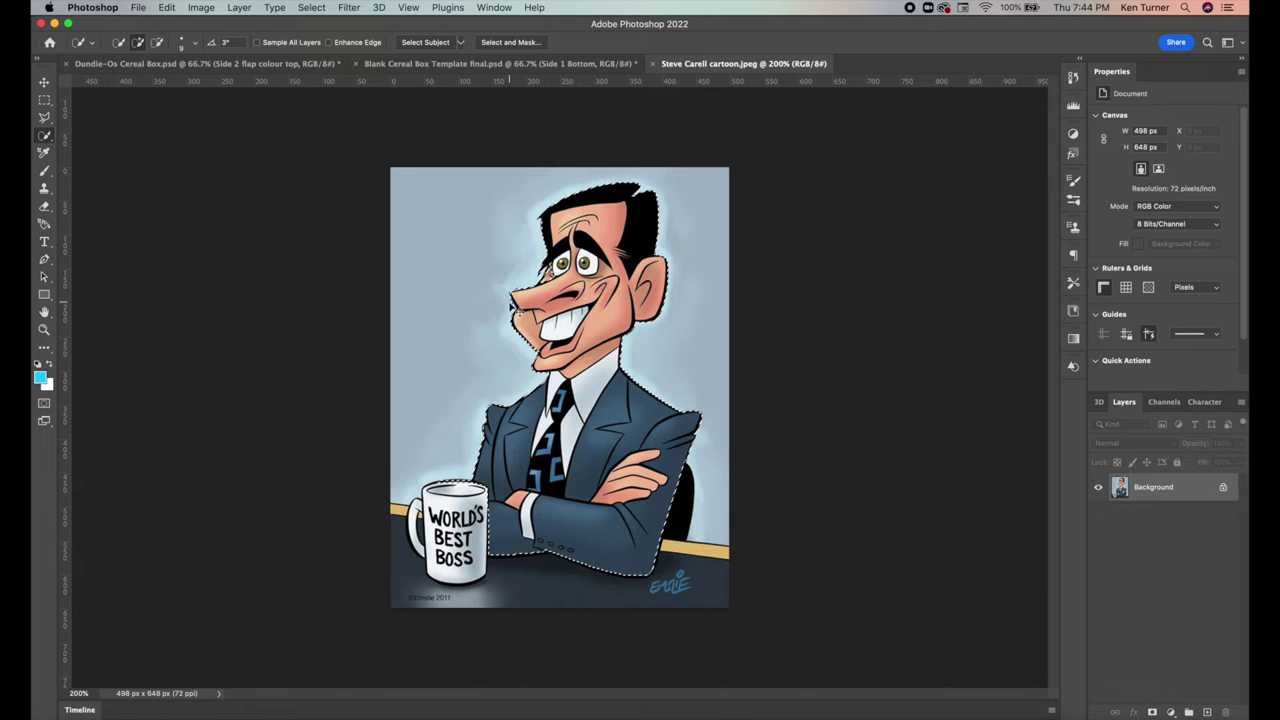
Clean up the selection edge around the nose and face, subtracting stray background with a small brush
{"action": "key", "text": "super+equal"}
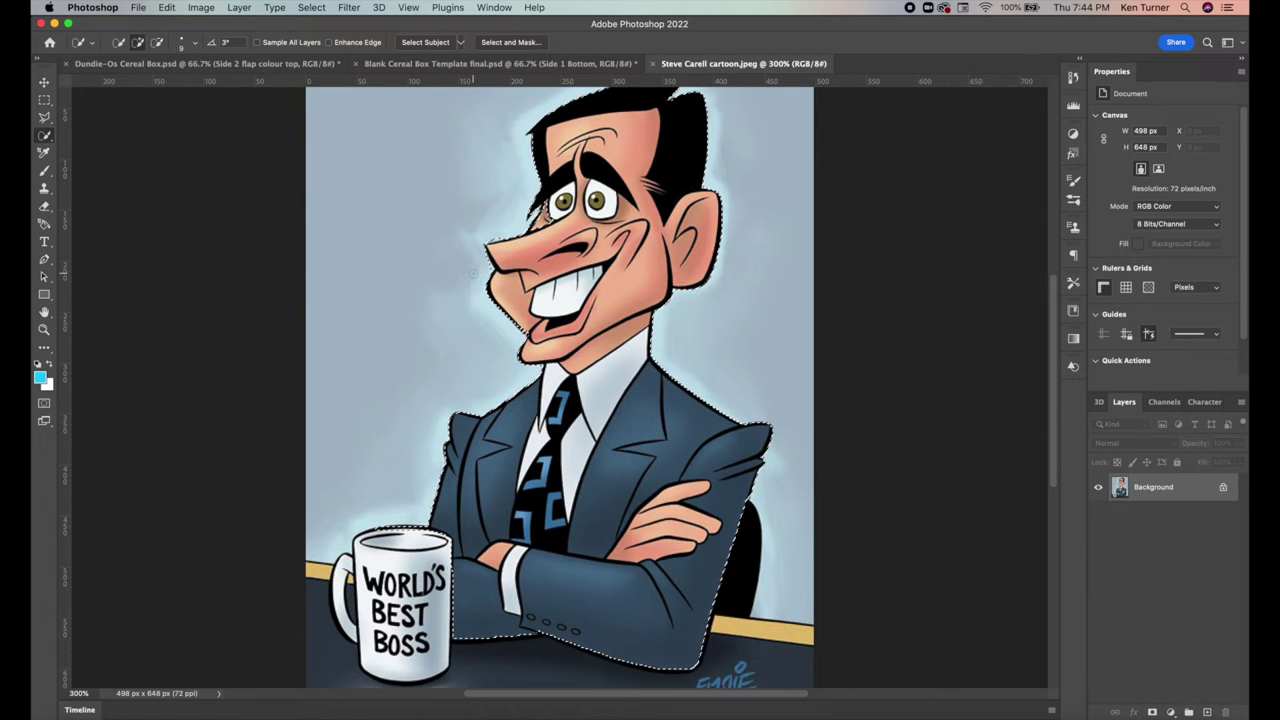
{"action": "key", "text": "alt"}
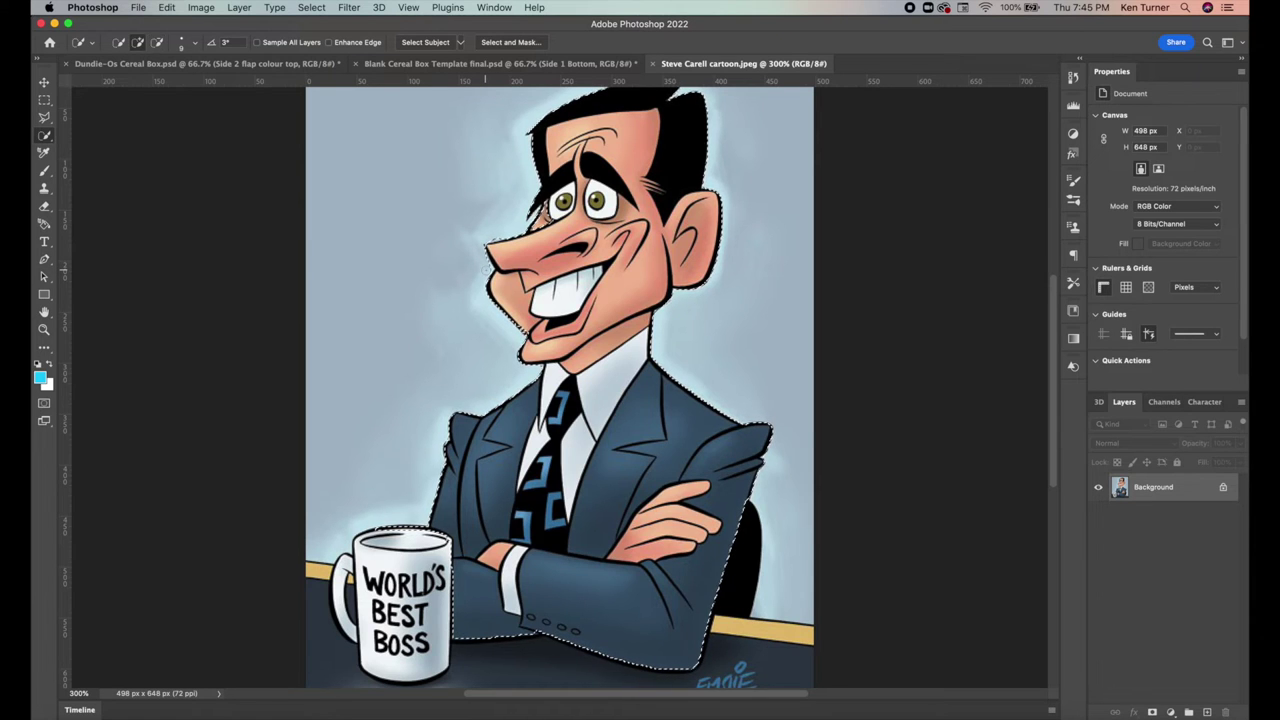
{"action": "key", "text": "alt"}
{"action": "key", "text": "alt"}
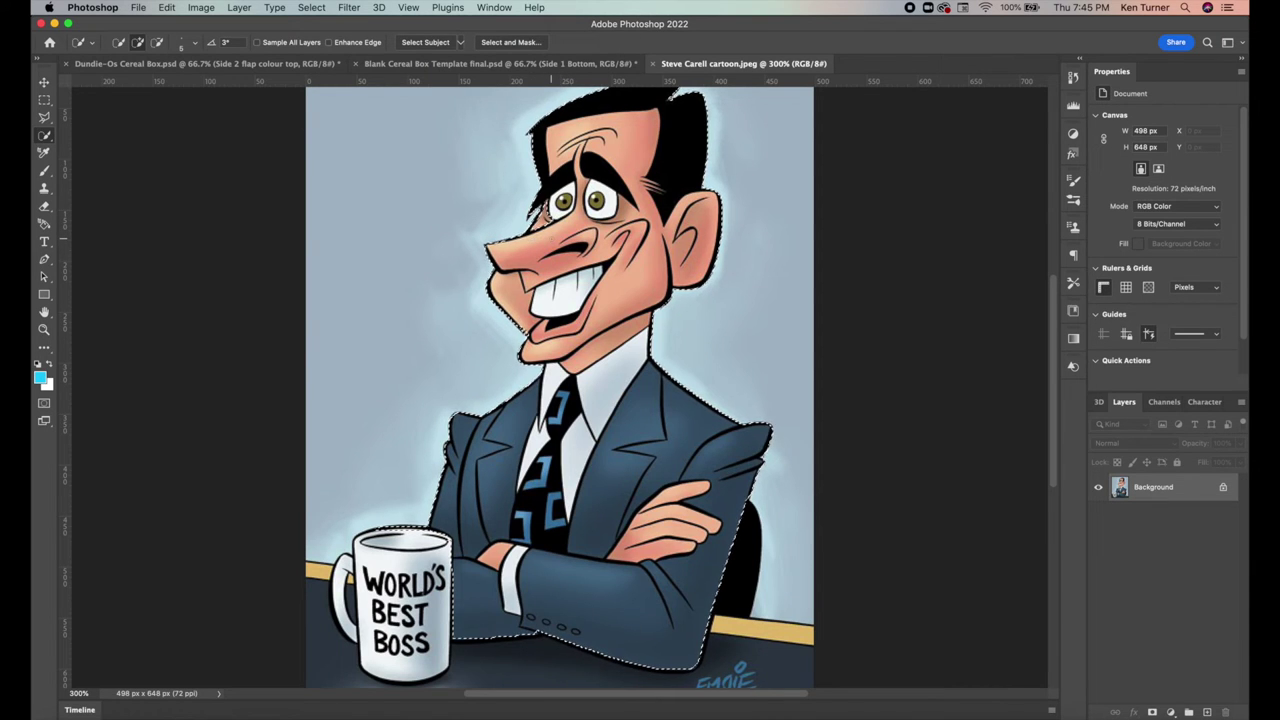
{"action": "left_click", "coordinate": [511, 42]}
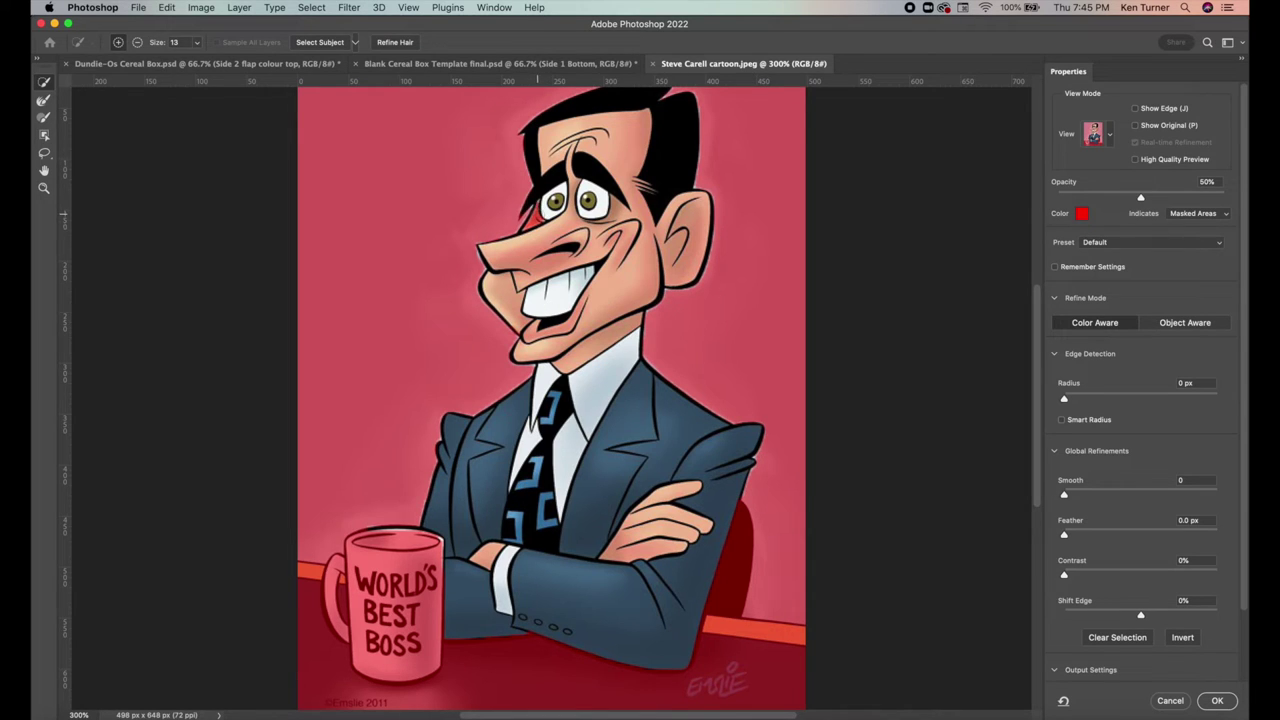
{"action": "left_click", "coordinate": [1170, 700]}
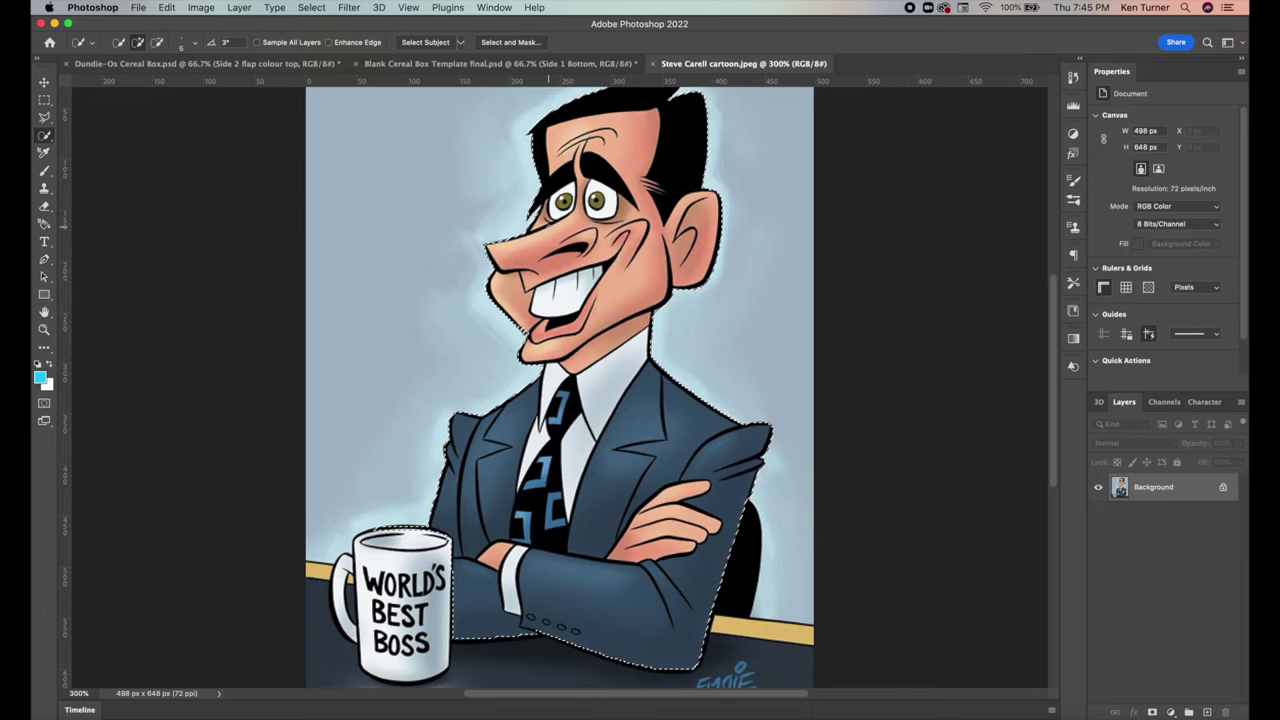
{"action": "left_click", "coordinate": [510, 42]}
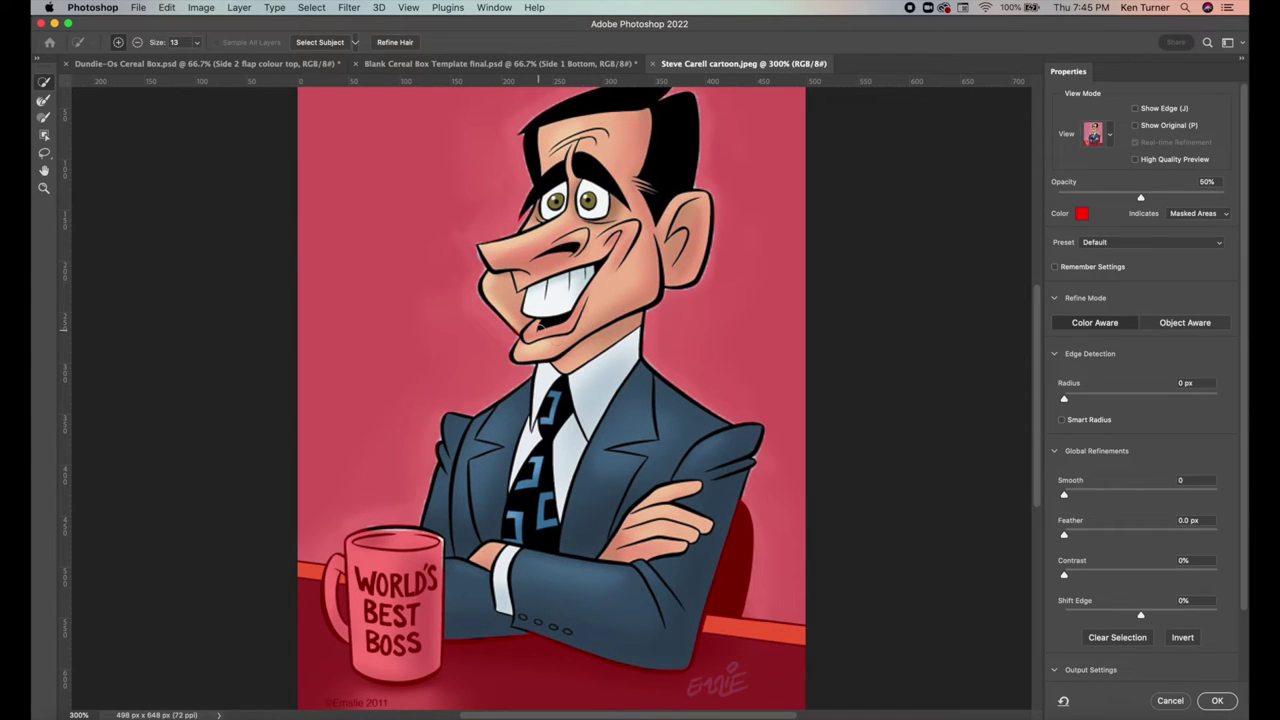
{"action": "key", "text": "Escape"}
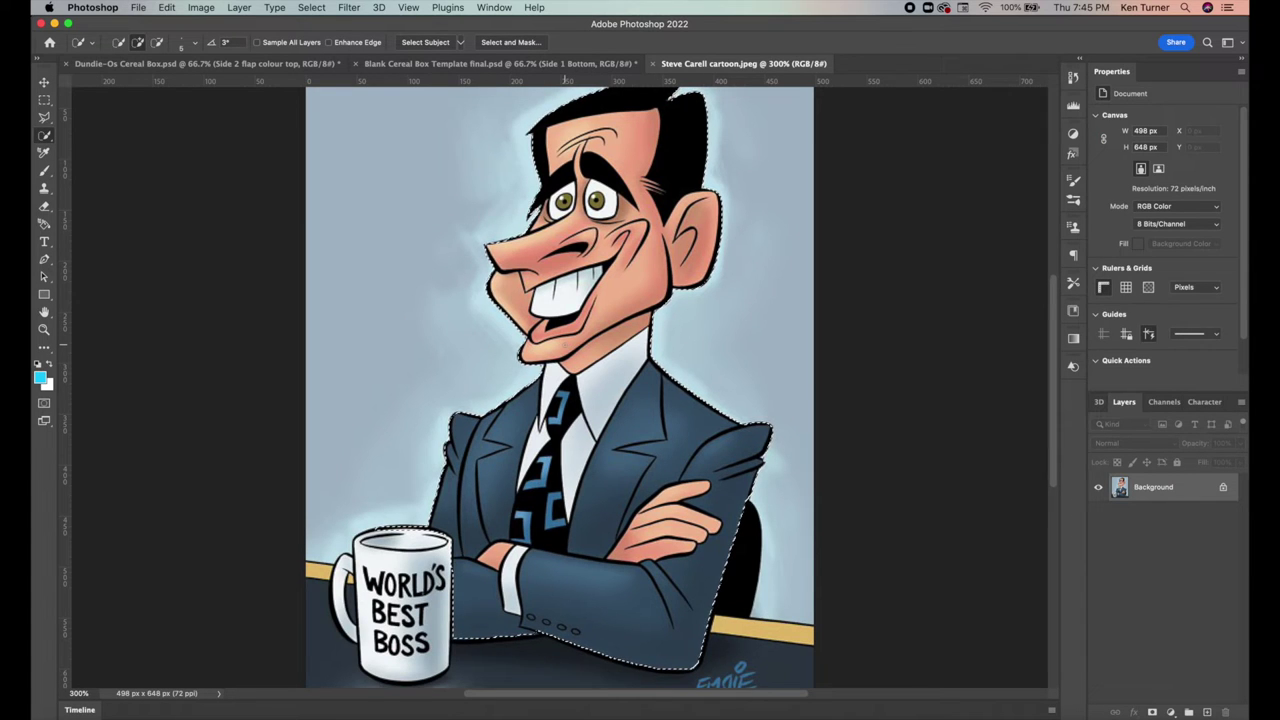
{"action": "left_click", "coordinate": [512, 42]}
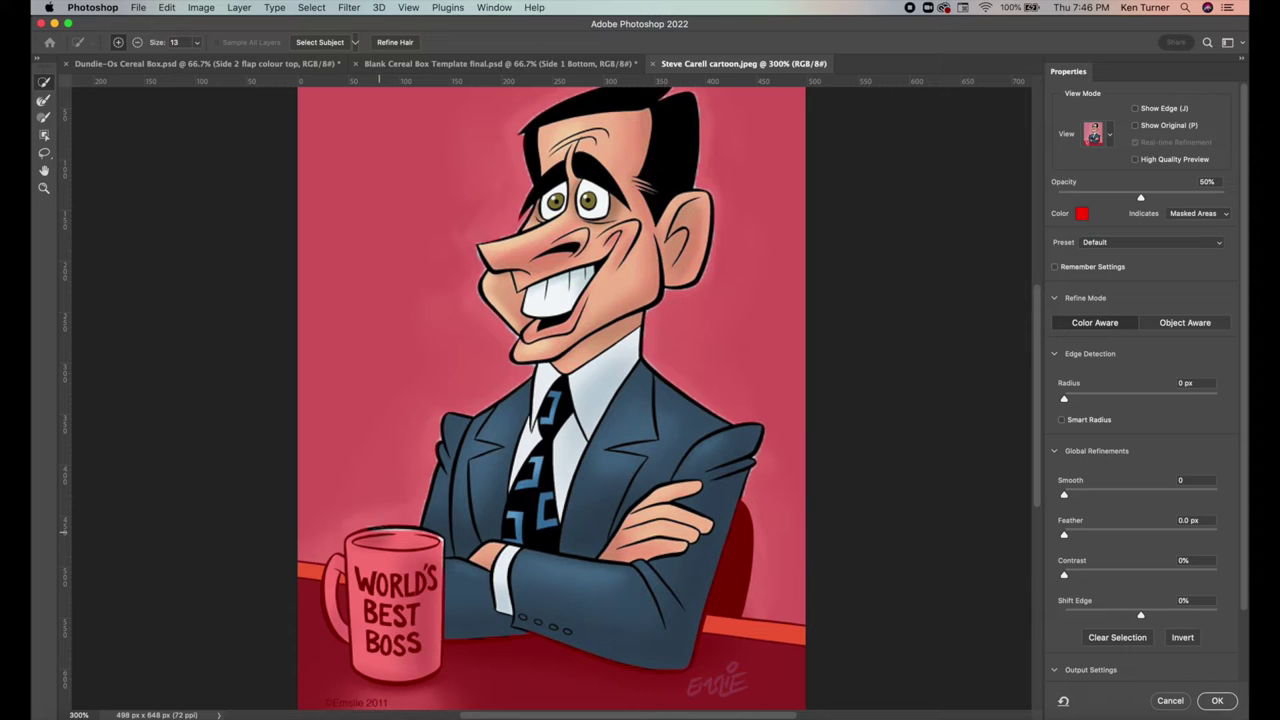
{"action": "left_click", "coordinate": [1172, 703]}
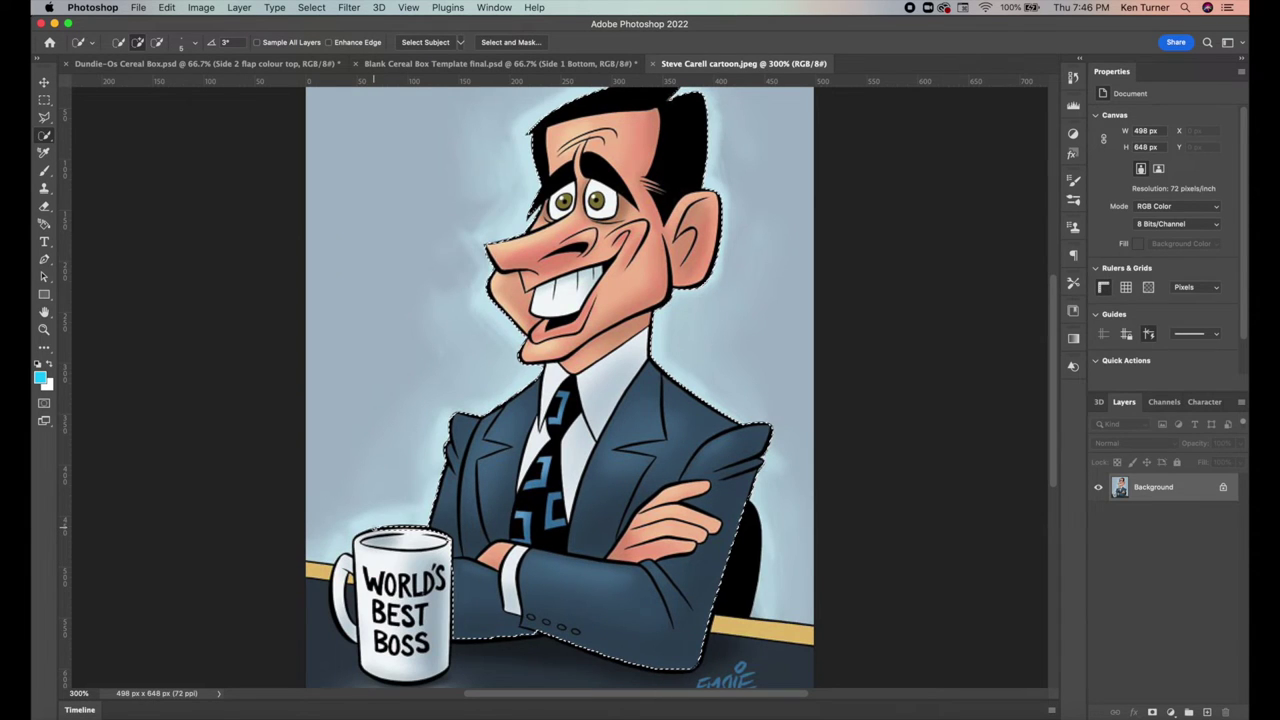
Refine the cartoon selection in Select and Mask by raising the edge detection radius and slightly increasing the contrast
{"action": "left_click", "coordinate": [510, 42]}
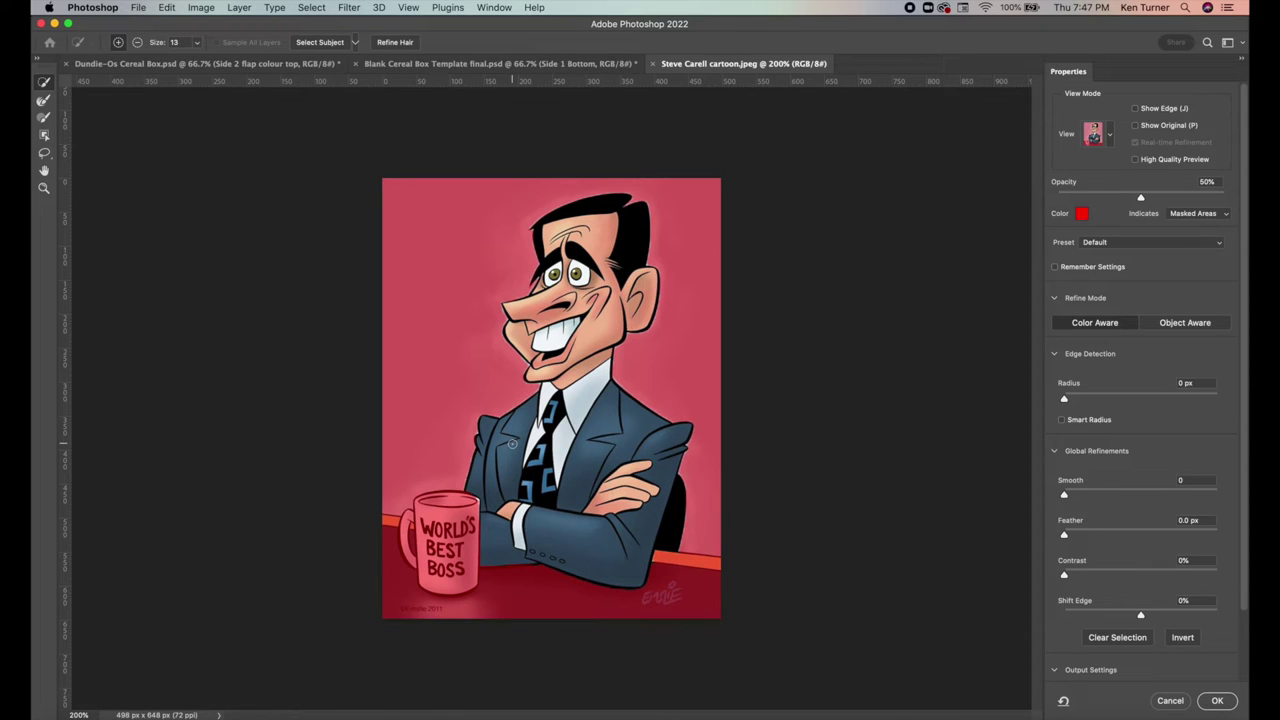
{"action": "left_click", "coordinate": [1065, 400]}
{"action": "left_click_drag", "start_coordinate": [1065, 401], "coordinate": [1086, 403]}
{"action": "left_click_drag", "start_coordinate": [1087, 403], "coordinate": [1103, 403]}
{"action": "left_click_drag", "start_coordinate": [1066, 576], "coordinate": [1077, 580]}
{"action": "left_click", "coordinate": [1217, 702]}
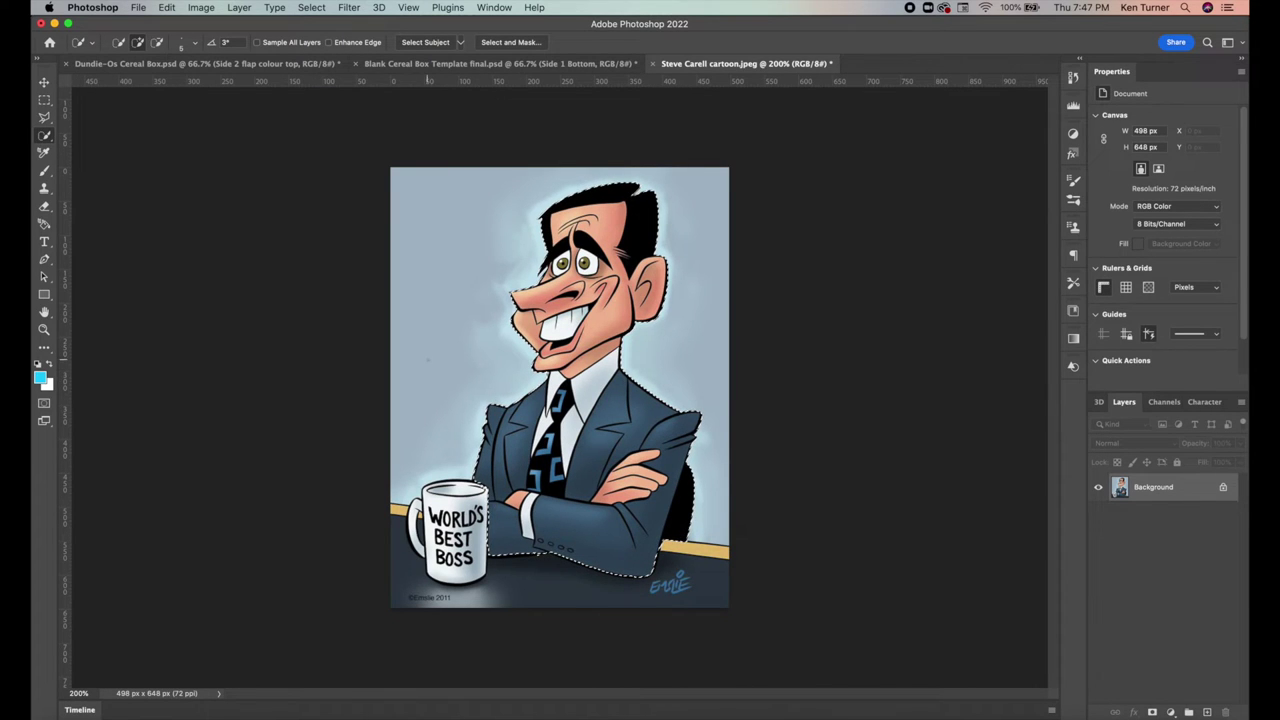
Copy the selected cartoon man into Blank Cereal Box Template final.psd and place him low on the large front panel beside the glue flap
{"action": "key", "text": "super+c"}
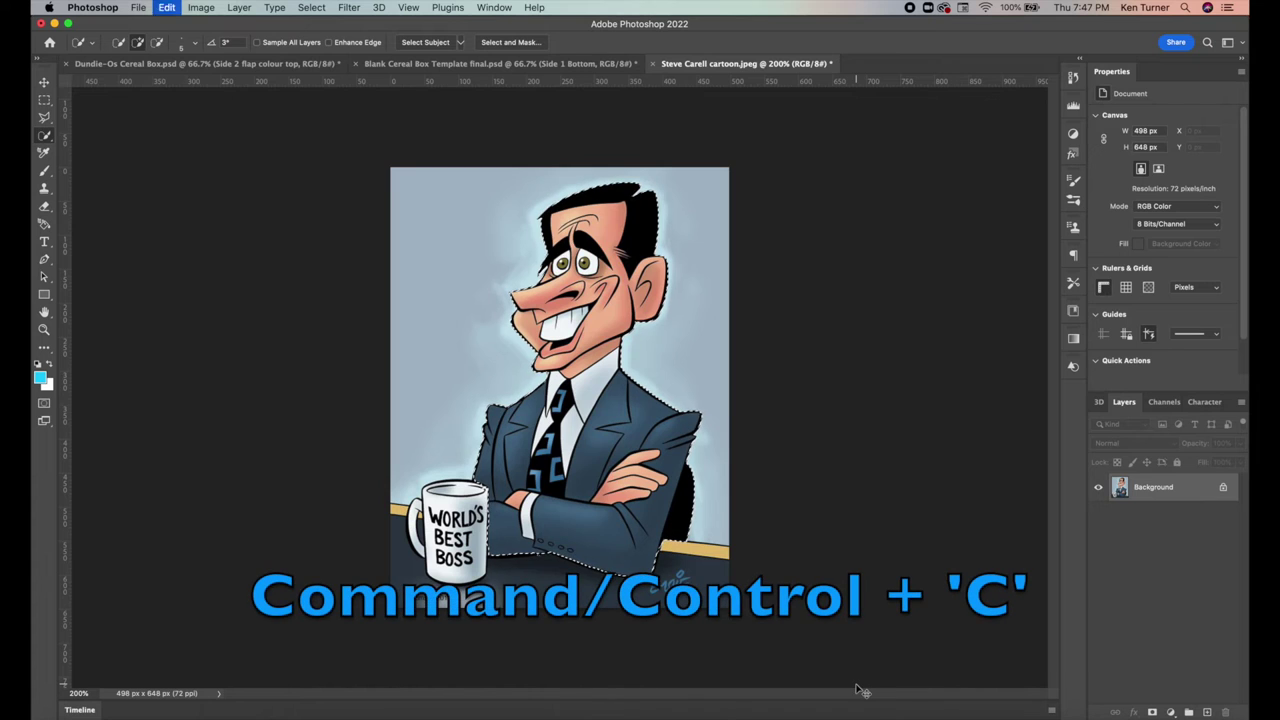
{"action": "left_click", "coordinate": [425, 64]}
{"action": "key", "text": "super+v"}
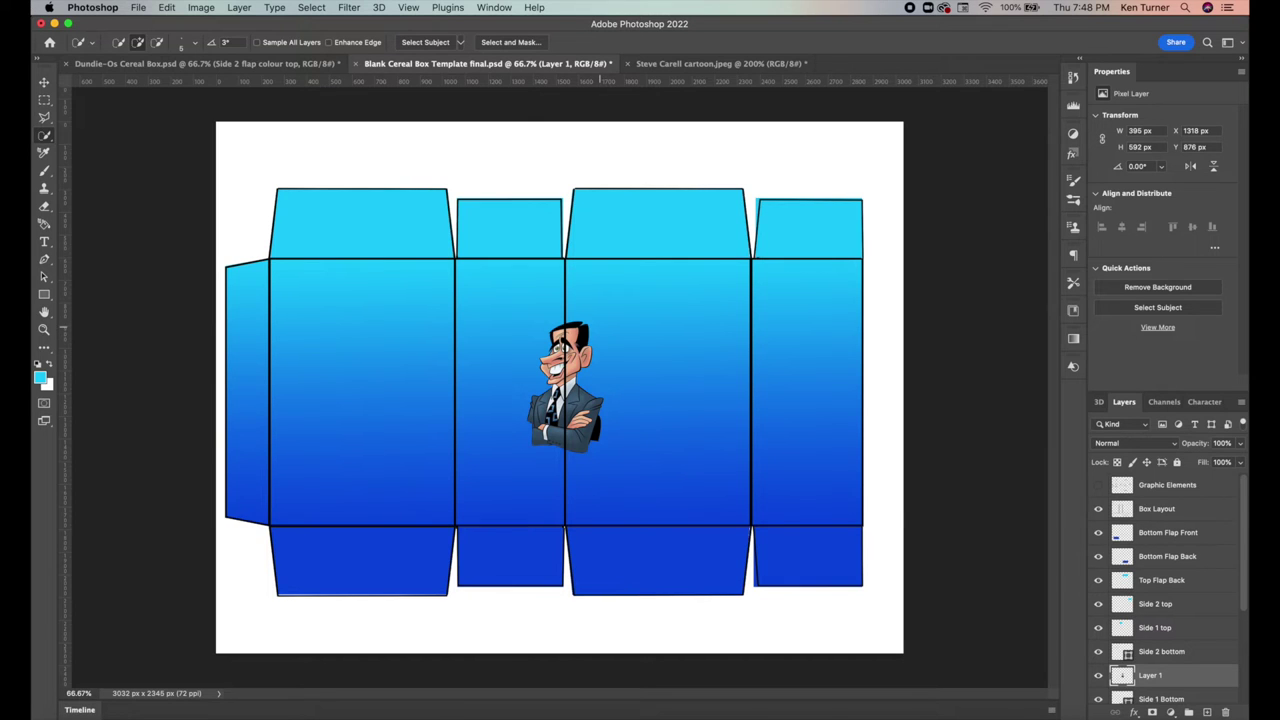
{"action": "left_click", "coordinate": [43, 81]}
{"action": "left_click_drag", "start_coordinate": [595, 403], "coordinate": [428, 458]}
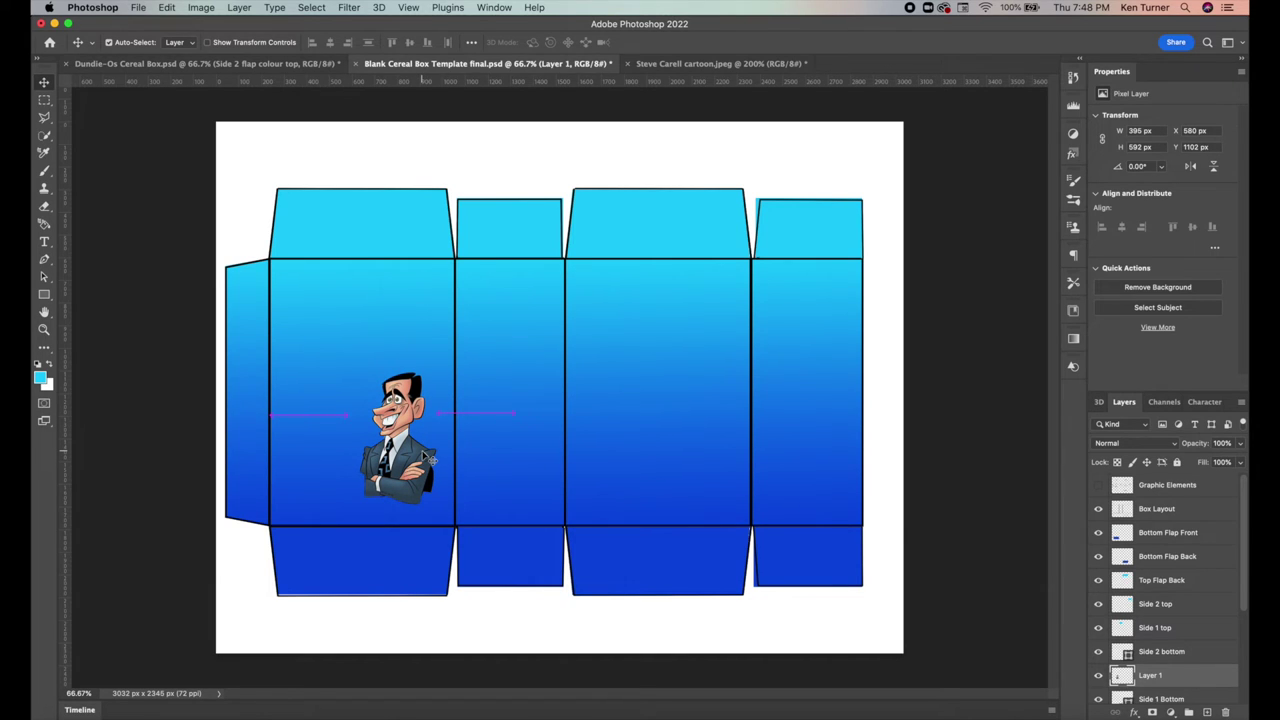
Enlarge the cartoon man proportionally to about 140% and shift him slightly toward the front panel's right edge
{"action": "key", "text": "super+t"}
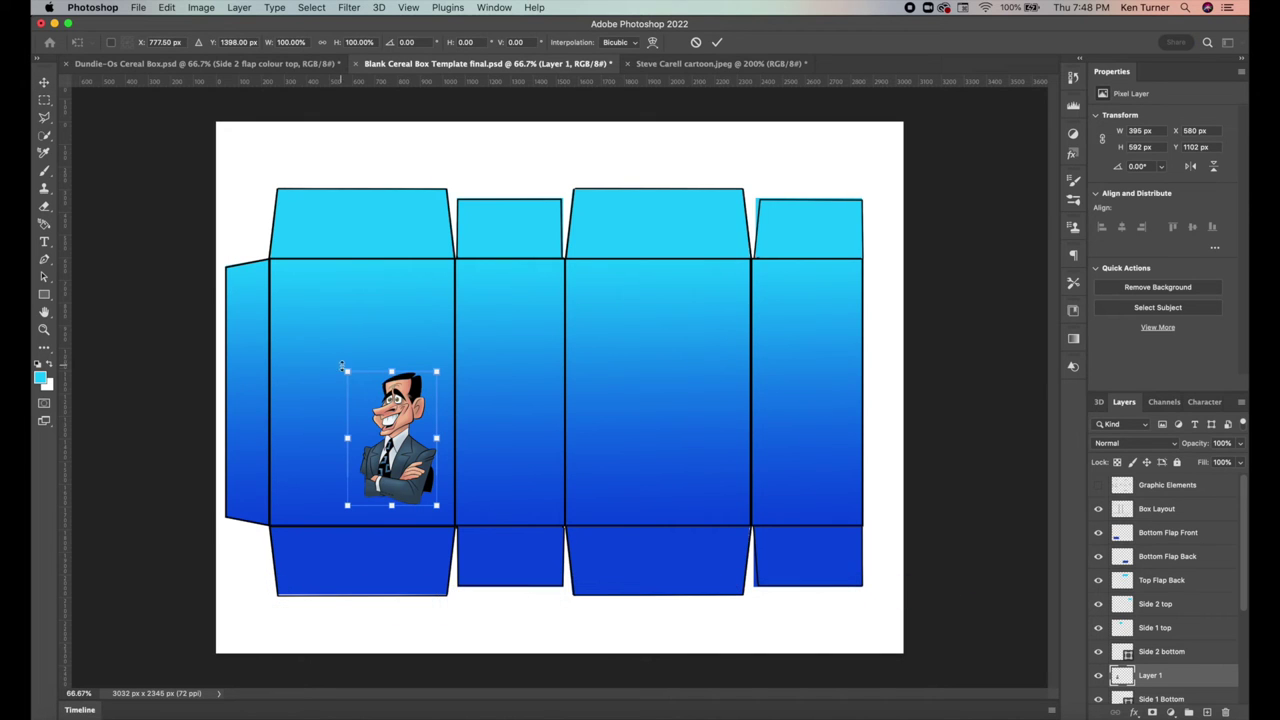
{"action": "left_click_drag", "start_coordinate": [347, 372], "coordinate": [328, 345]}
{"action": "left_click_drag", "start_coordinate": [312, 333], "coordinate": [284, 323]}
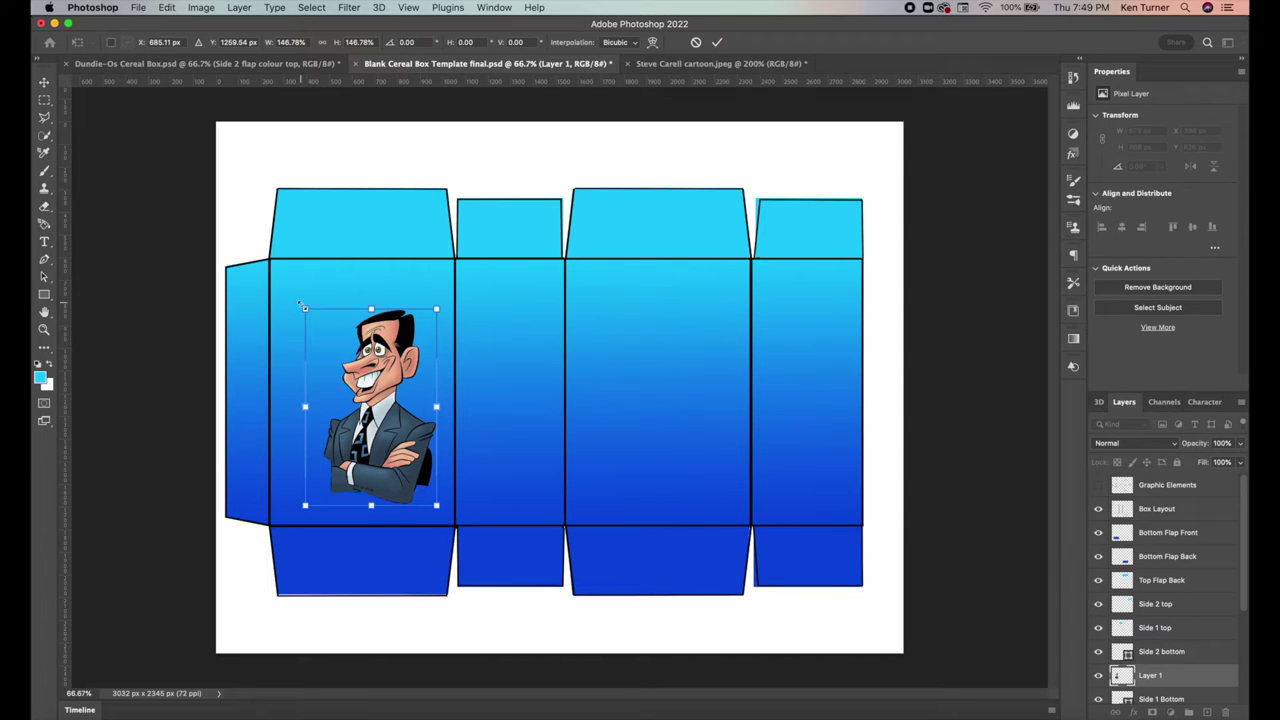
{"action": "left_click_drag", "start_coordinate": [305, 309], "coordinate": [312, 318]}
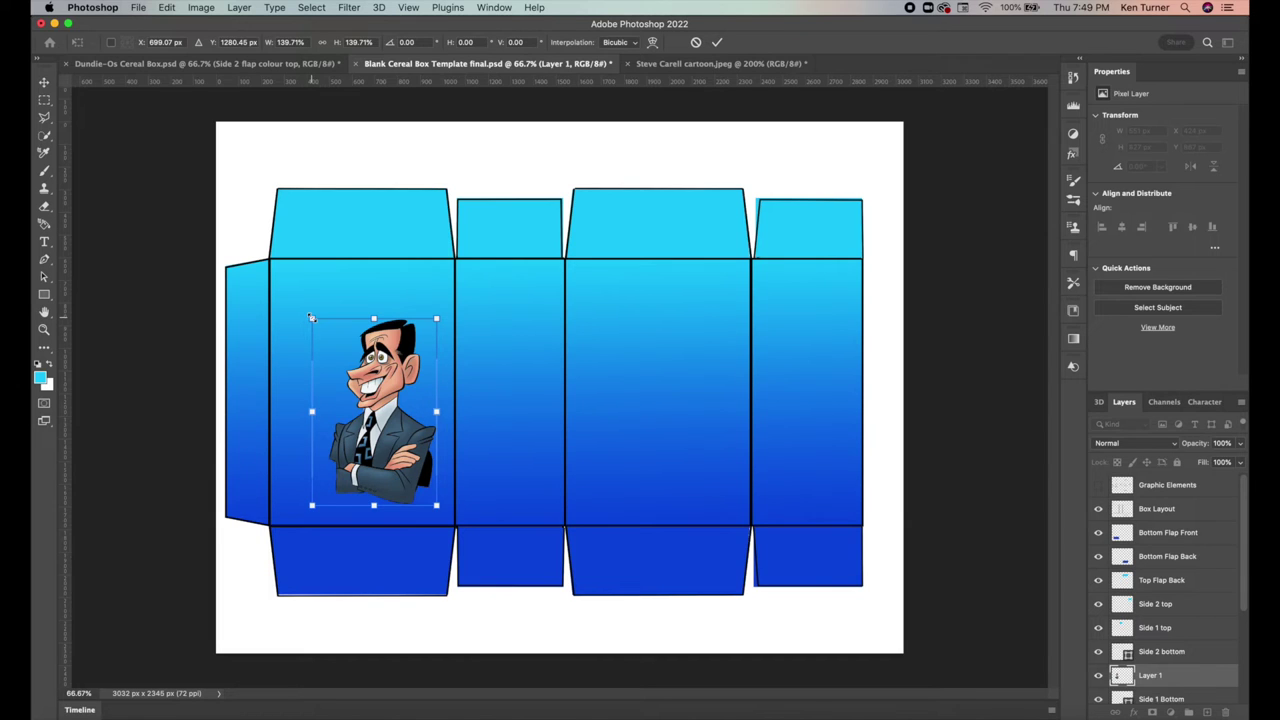
{"action": "key", "text": "Return"}
{"action": "left_click_drag", "start_coordinate": [379, 328], "coordinate": [405, 349]}
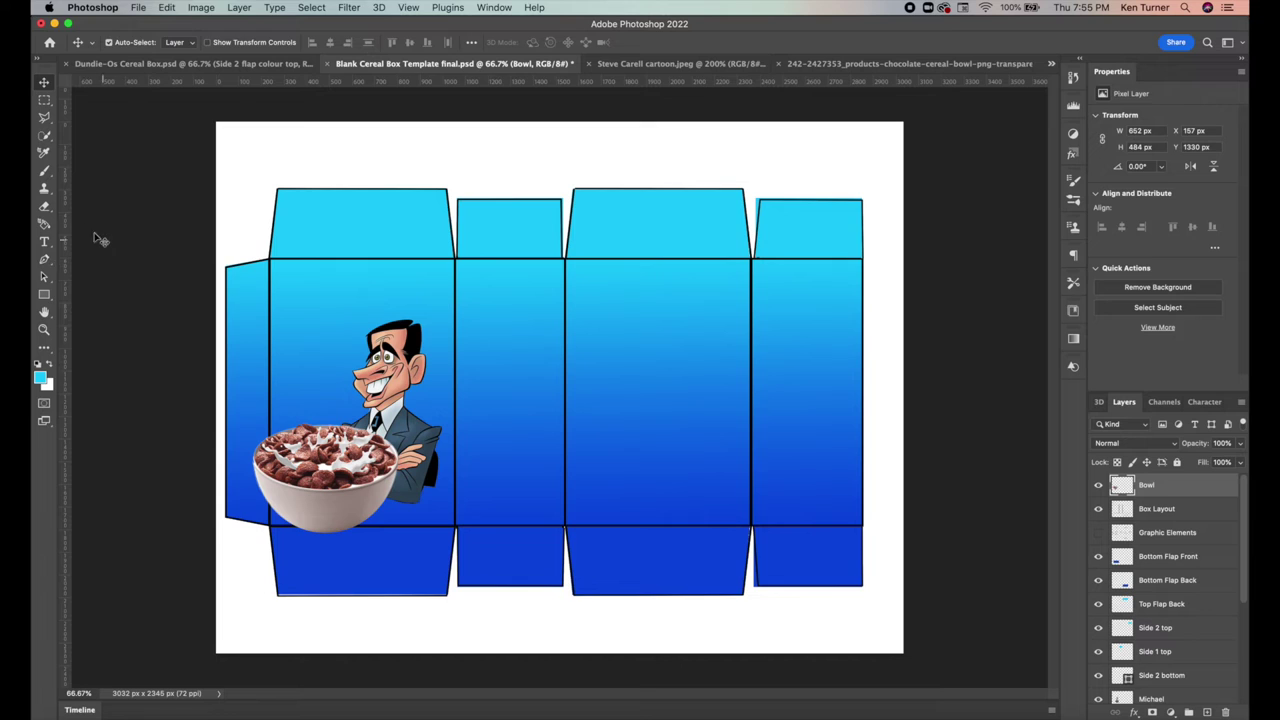
Set the Eraser brush size to 80 px and erase the parts of the Bowl layer that extend past the front panel's lower and left edges
{"action": "left_click", "coordinate": [44, 206]}
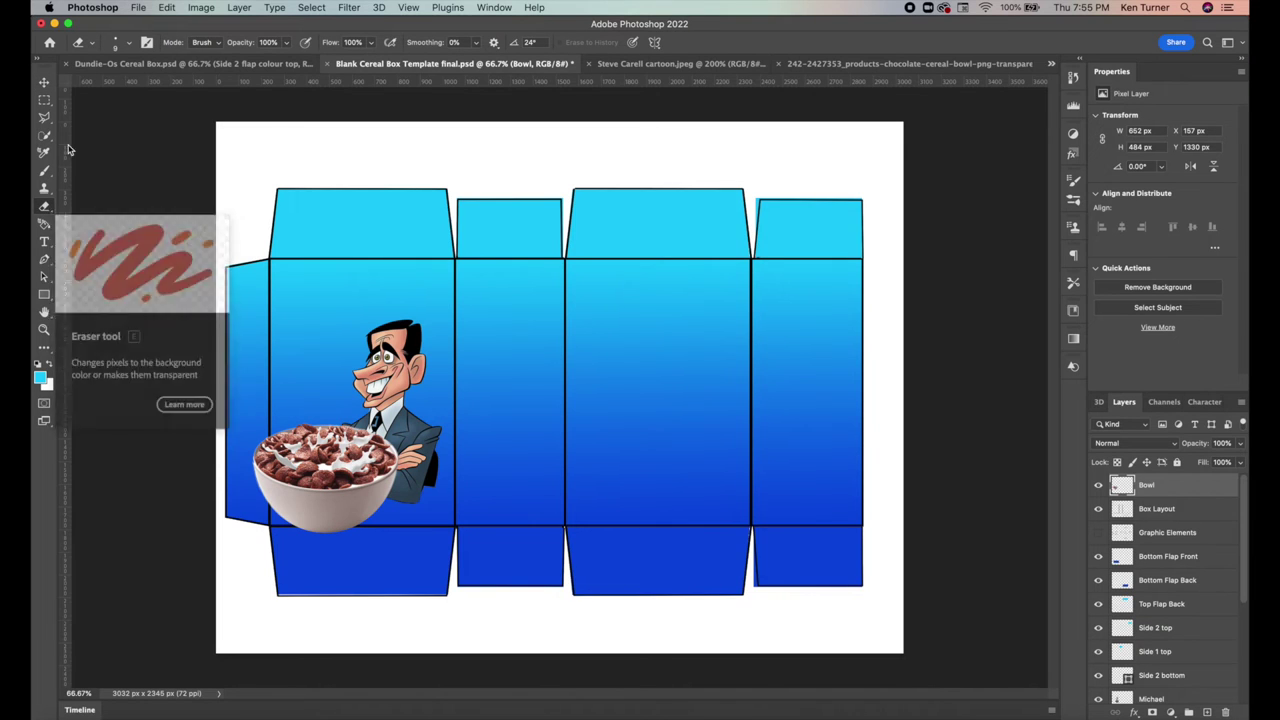
{"action": "left_click", "coordinate": [127, 46]}
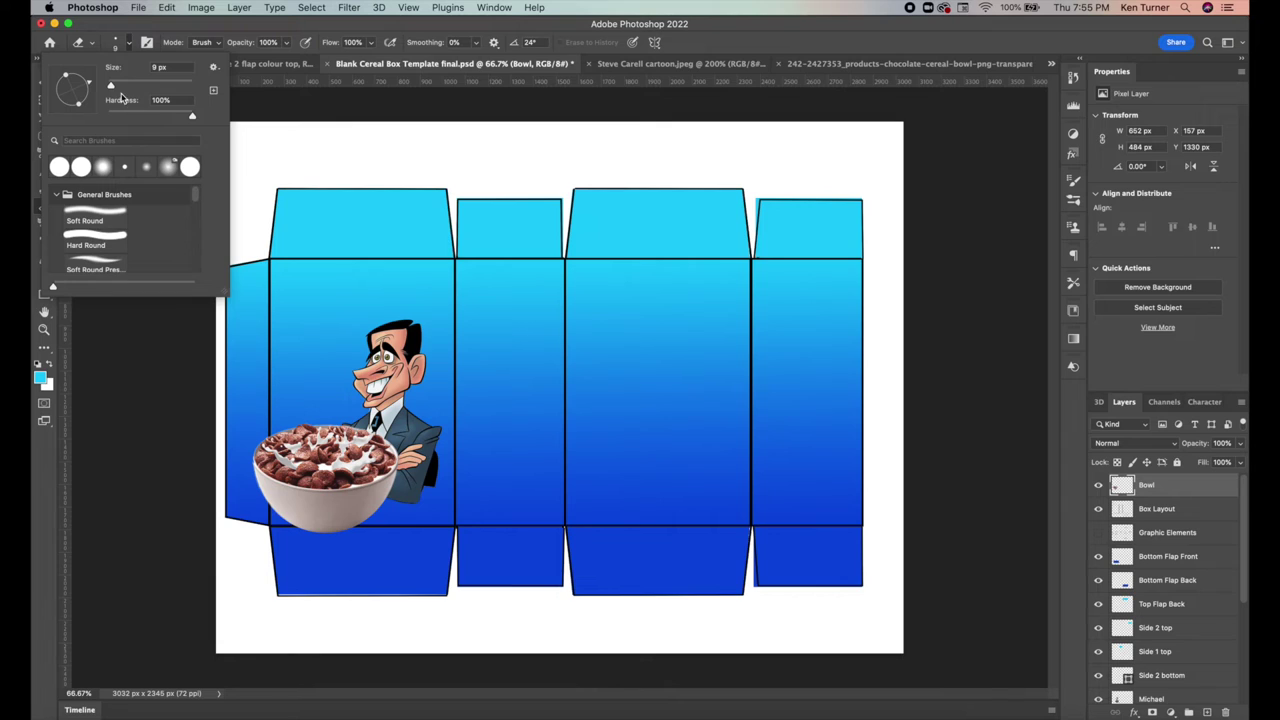
{"action": "left_click", "coordinate": [161, 100]}
{"action": "key", "text": "shift+Tab"}
{"action": "type", "text": "143"}
{"action": "key", "text": "Return"}
{"action": "type", "text": "80"}
{"action": "key", "text": "Return"}
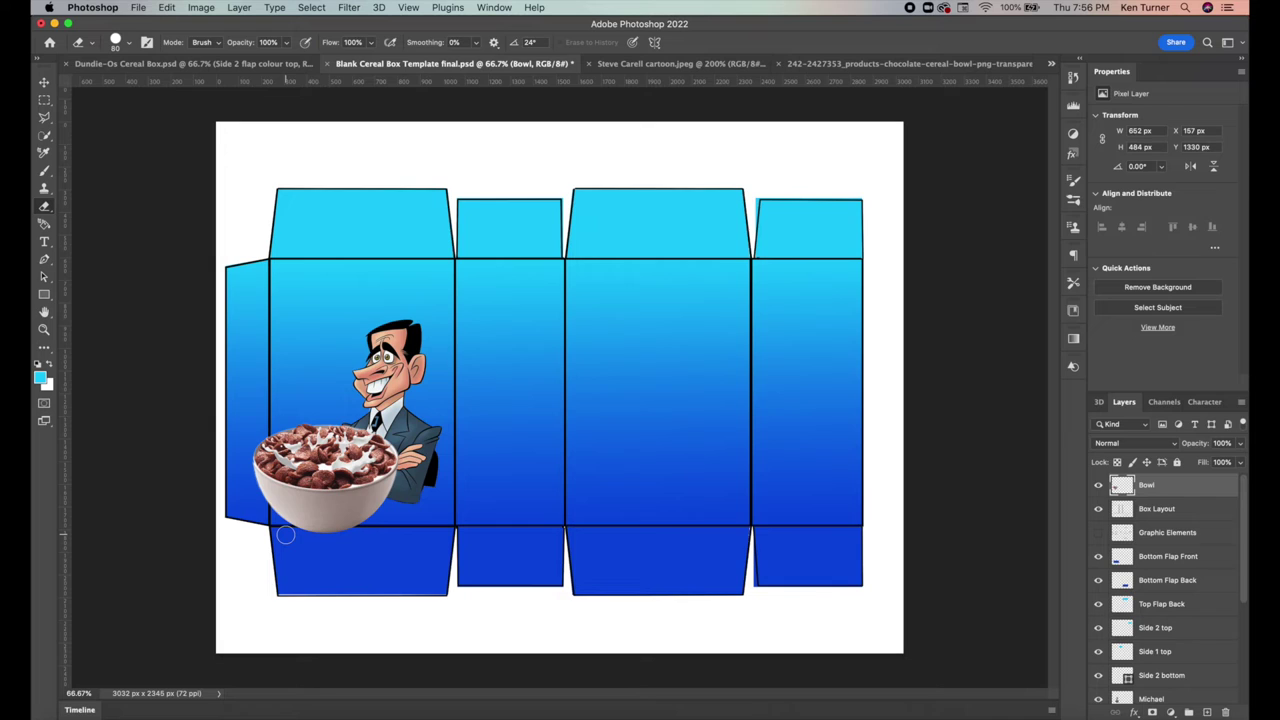
{"action": "left_click_drag", "start_coordinate": [285, 535], "coordinate": [415, 547]}
{"action": "left_click_drag", "start_coordinate": [260, 508], "coordinate": [251, 437]}
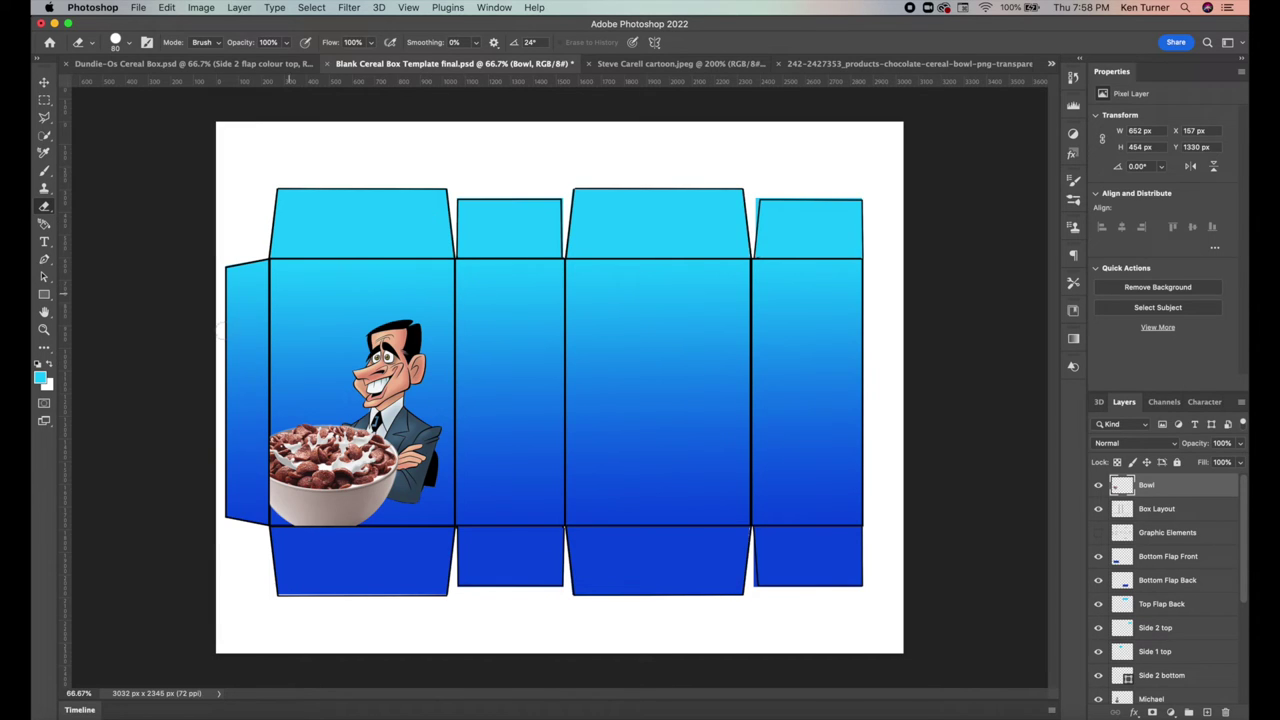
Add the text "Dundie-" in white above the cartoon man on the front panel
{"action": "key", "text": "t"}
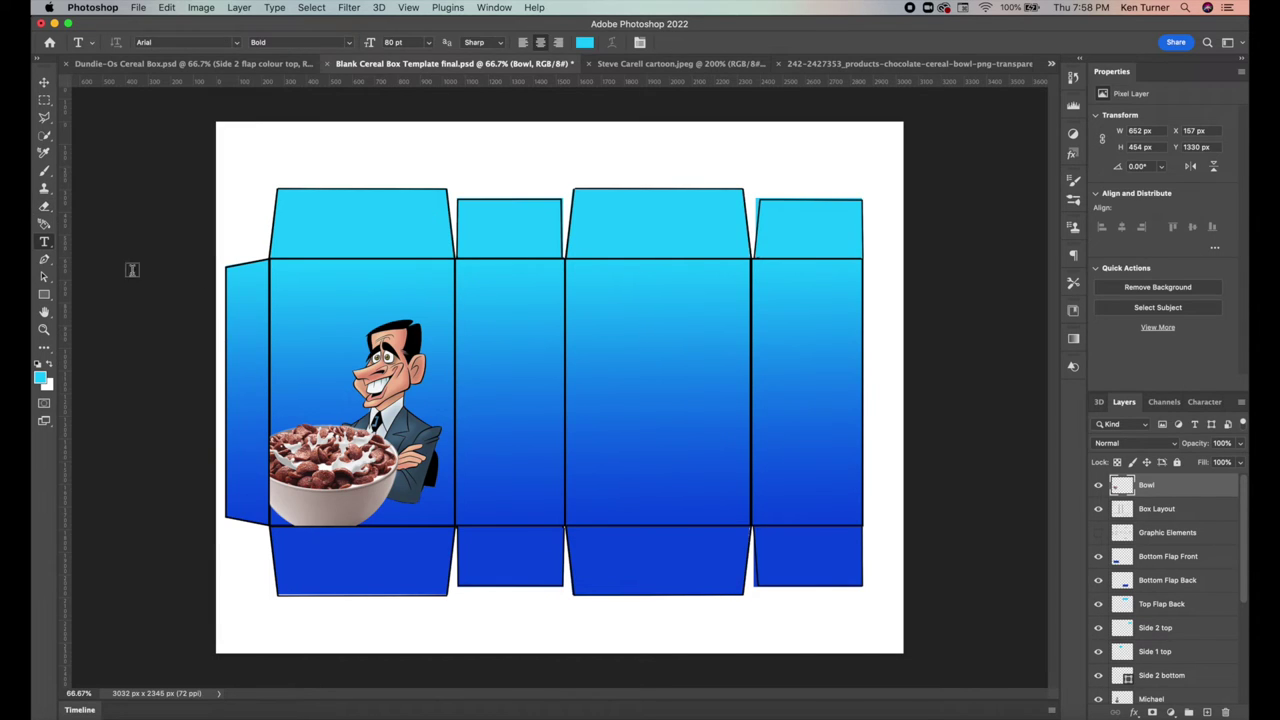
{"action": "left_click", "coordinate": [332, 301]}
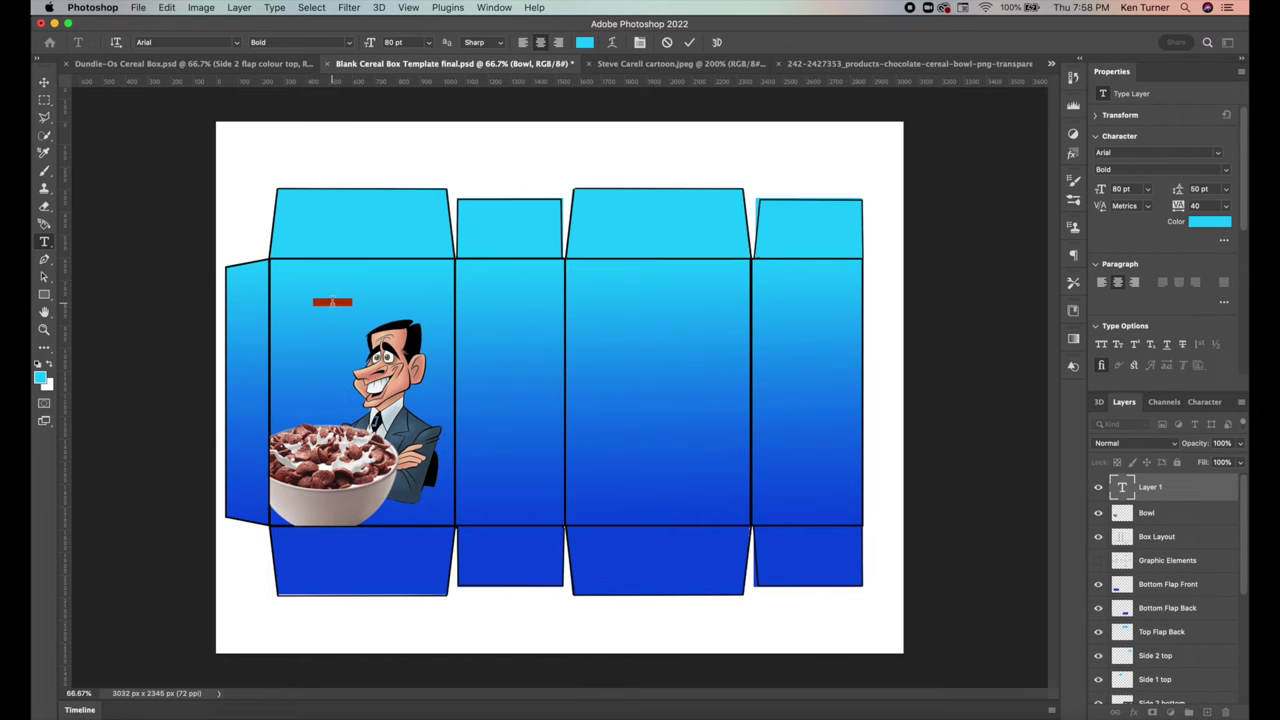
{"action": "key", "text": "BackSpace"}
{"action": "left_click", "coordinate": [325, 301]}
{"action": "left_click", "coordinate": [50, 366]}
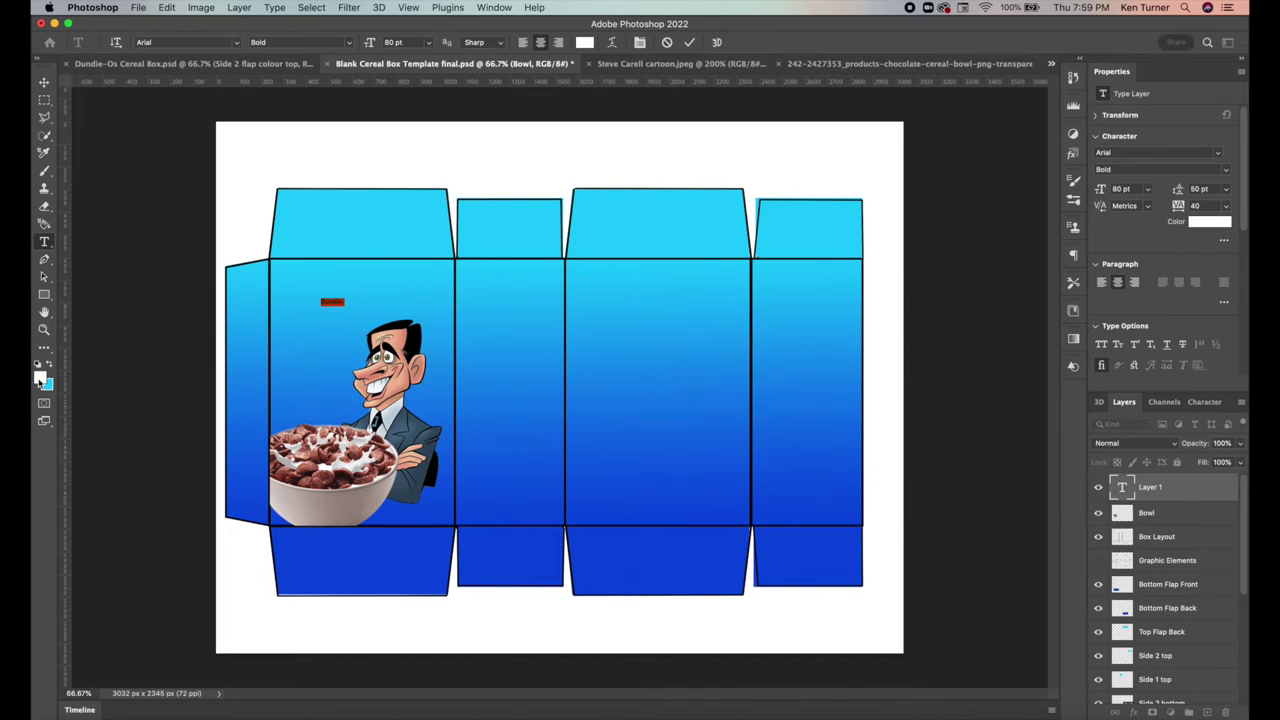
{"action": "left_click", "coordinate": [41, 378]}
{"action": "key", "text": "Return"}
{"action": "left_click", "coordinate": [44, 82]}
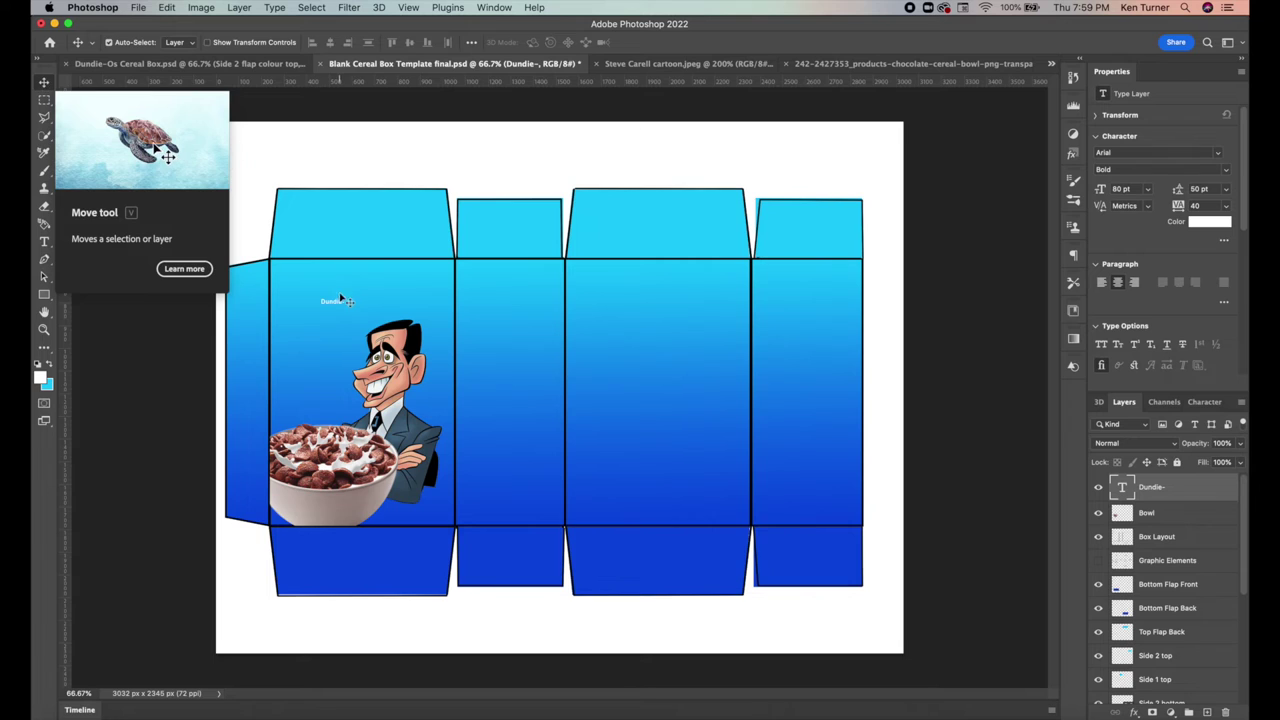
Set the Dundie- text to the LaffRiotNF font at 510 pt and move it into place above the cartoon man
{"action": "left_click", "coordinate": [44, 241]}
{"action": "double_click", "coordinate": [332, 301]}
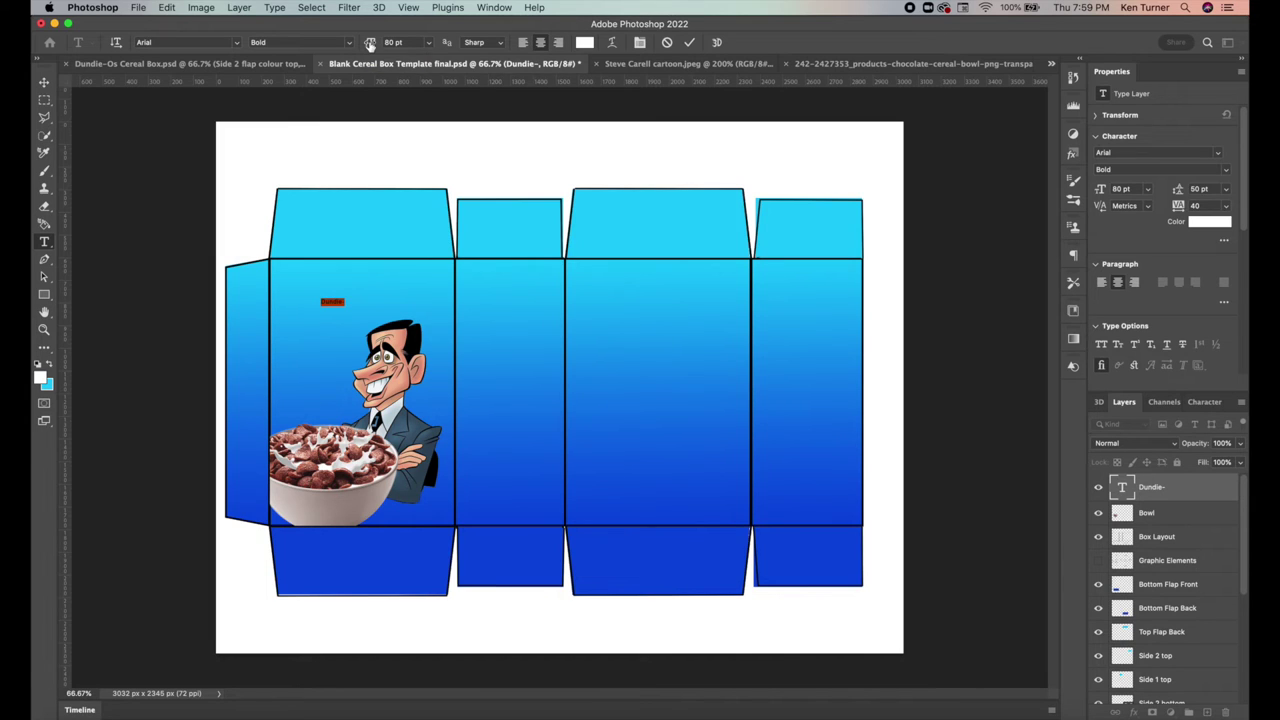
{"action": "left_click_drag", "start_coordinate": [370, 44], "coordinate": [568, 87]}
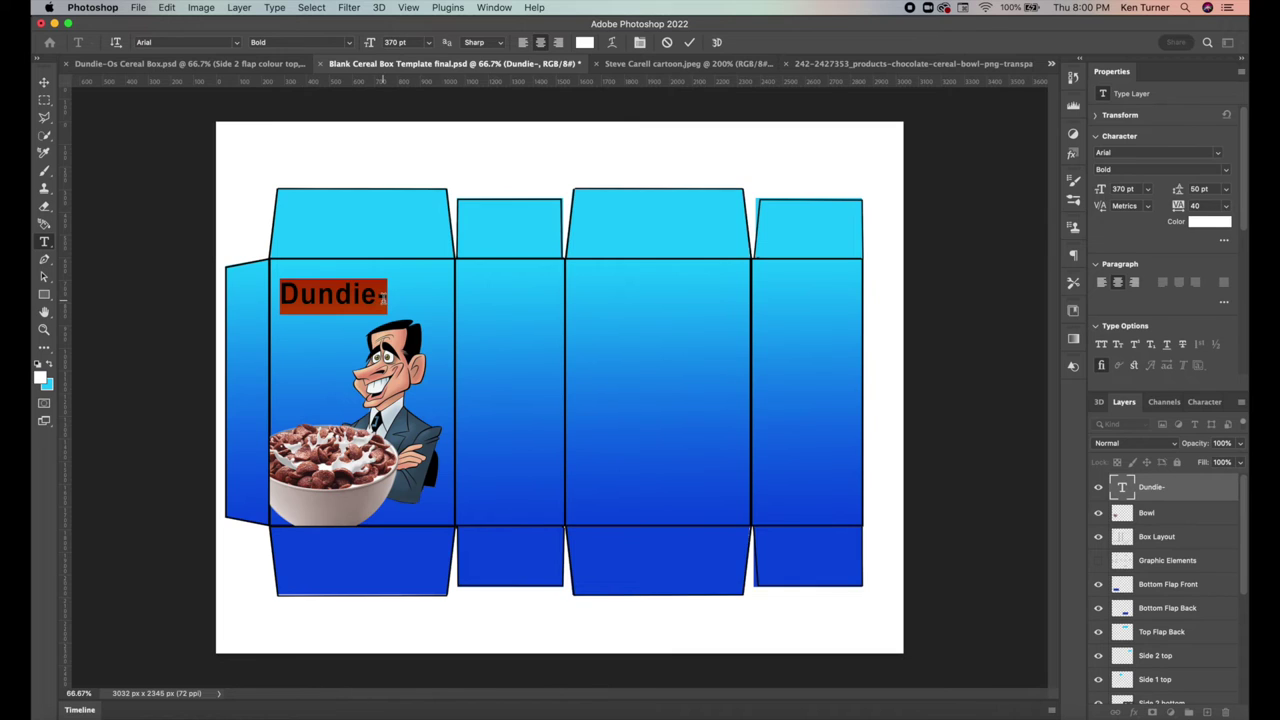
{"action": "left_click", "coordinate": [366, 296]}
{"action": "double_click", "coordinate": [368, 295]}
{"action": "left_click", "coordinate": [237, 44]}
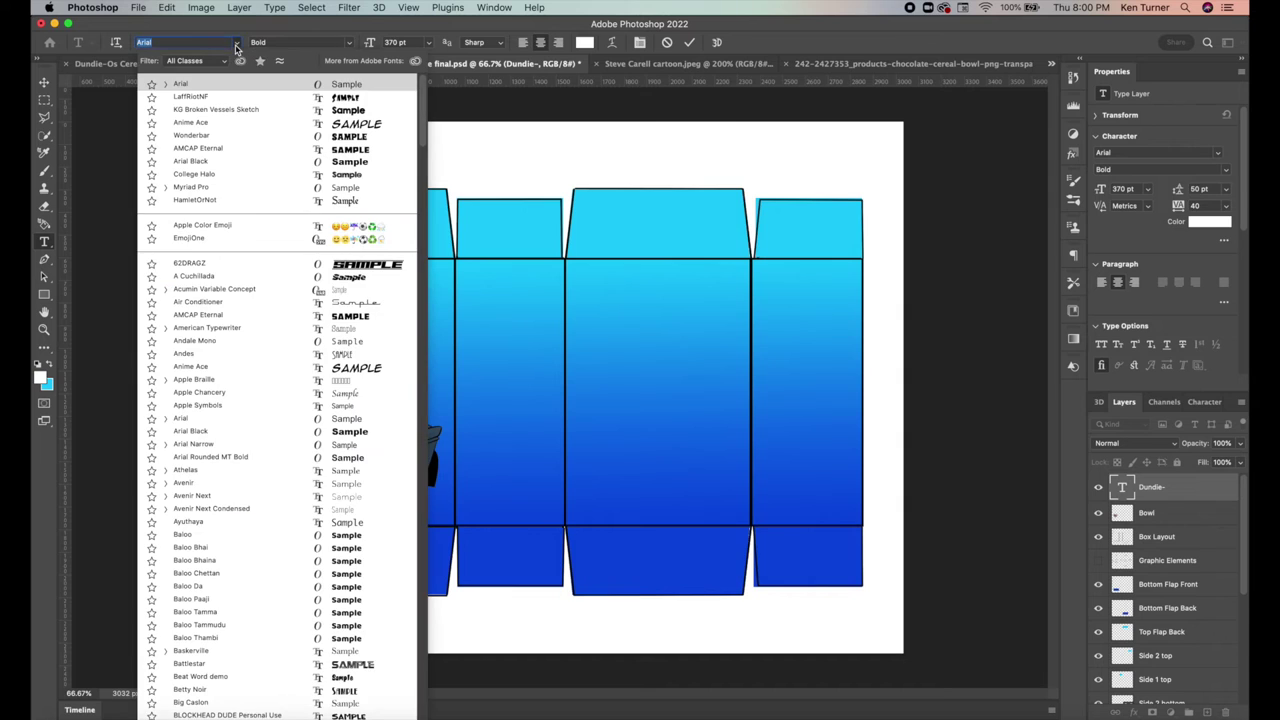
{"action": "left_click", "coordinate": [345, 99]}
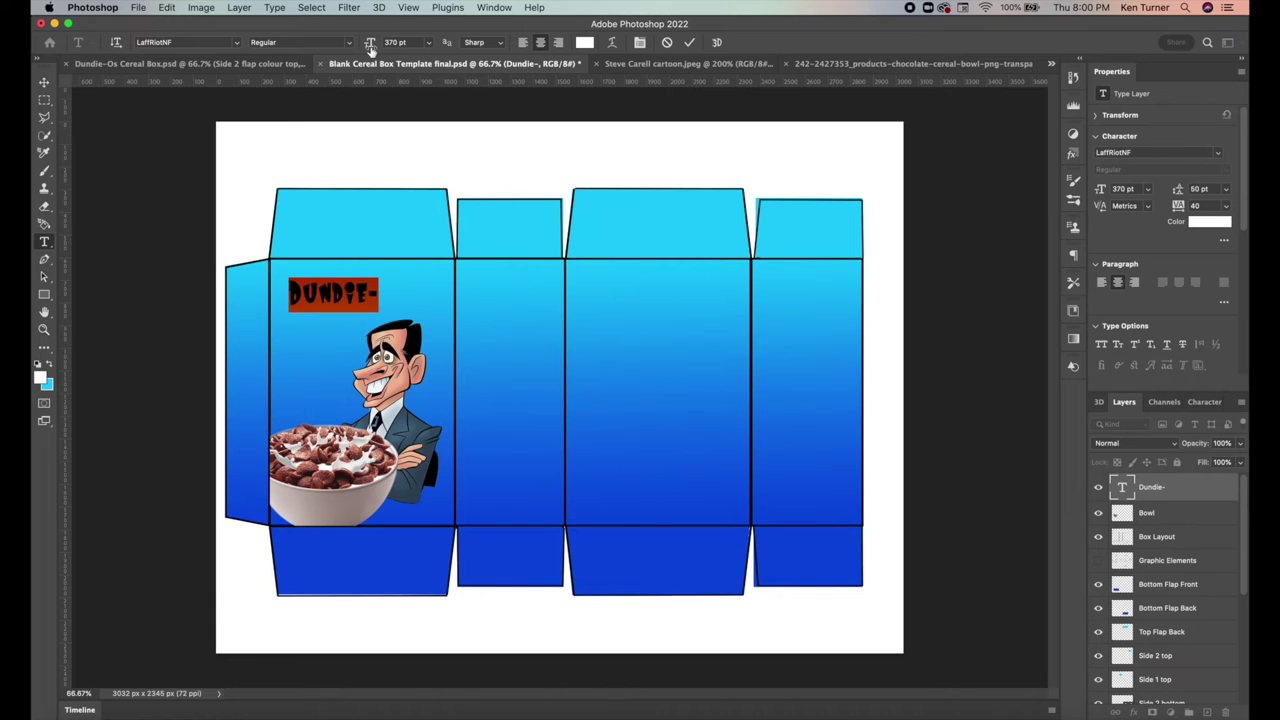
{"action": "left_click_drag", "start_coordinate": [370, 48], "coordinate": [464, 47]}
{"action": "left_click", "coordinate": [44, 82]}
{"action": "left_click_drag", "start_coordinate": [328, 293], "coordinate": [342, 305]}
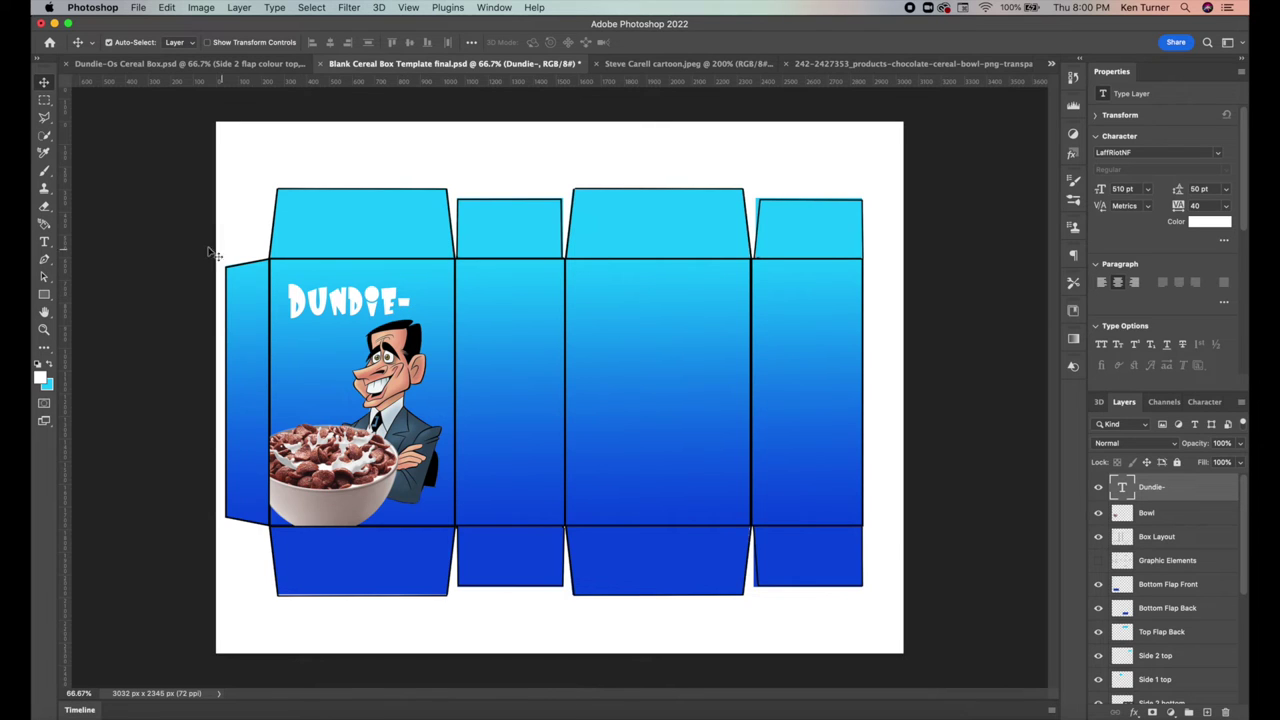
Warp the Dundie- text with the Arc style, reducing the bend for a gentler curve
{"action": "left_click", "coordinate": [44, 244]}
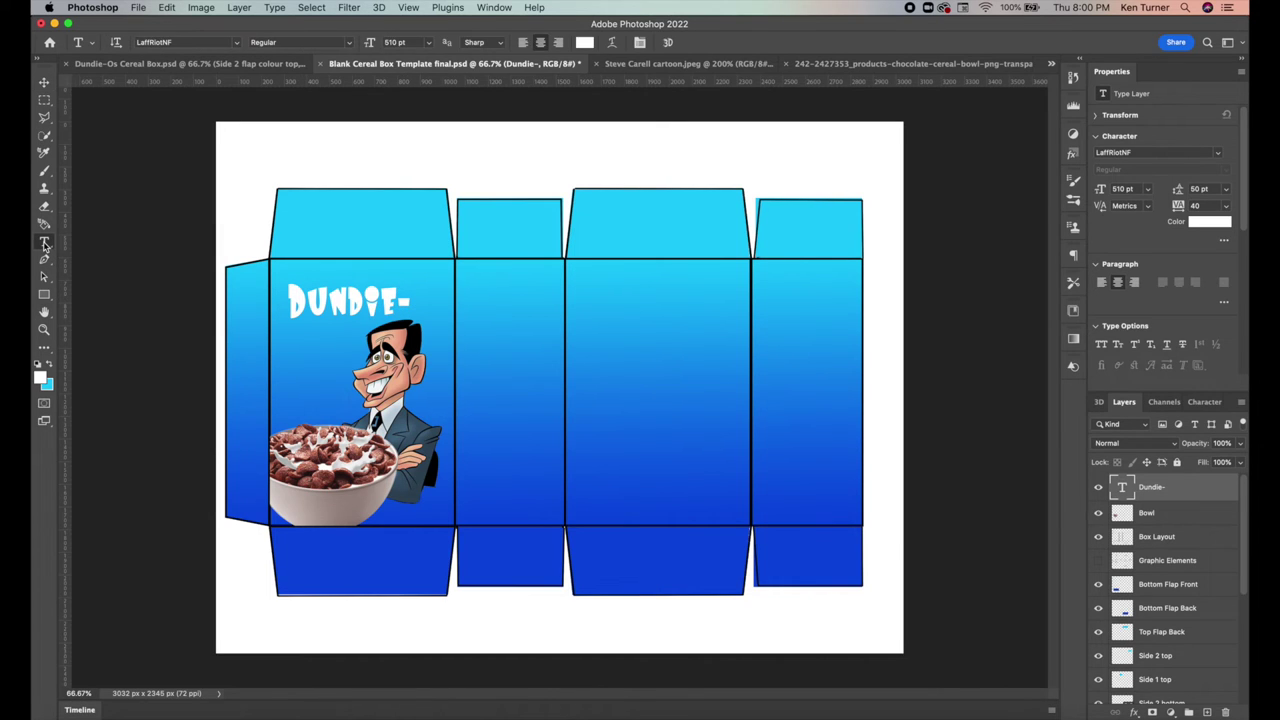
{"action": "left_click", "coordinate": [612, 46]}
{"action": "left_click", "coordinate": [612, 43]}
{"action": "left_click", "coordinate": [925, 194]}
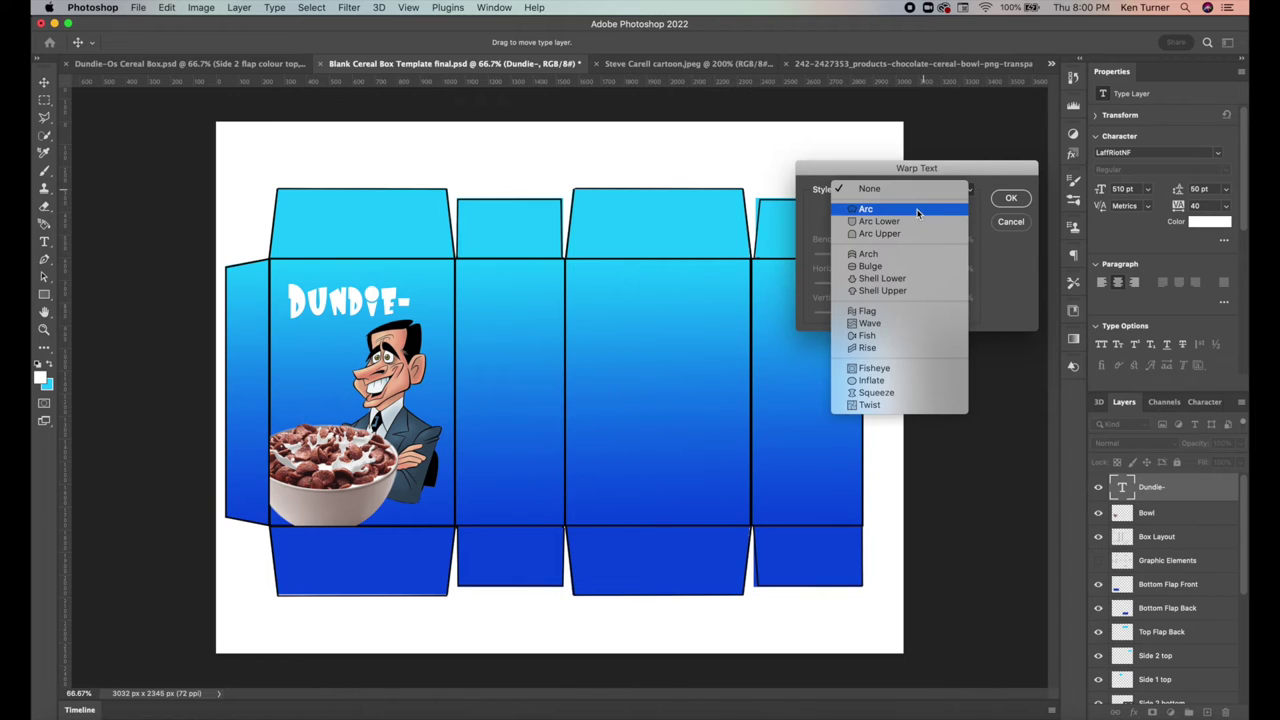
{"action": "left_click", "coordinate": [920, 212]}
{"action": "left_click_drag", "start_coordinate": [924, 260], "coordinate": [904, 261]}
{"action": "left_click", "coordinate": [1011, 198]}
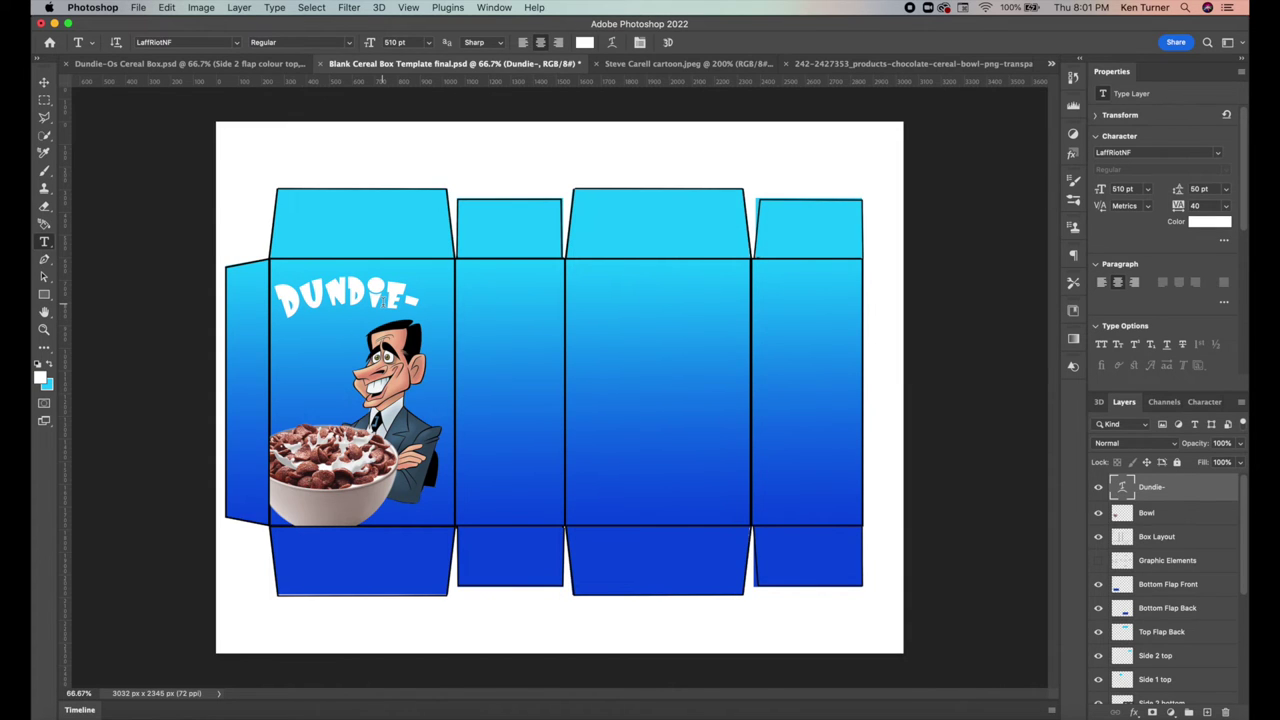
Rotate the Dundie- text counterclockwise by about 20.6° and move it slightly down on the front panel
{"action": "key", "text": "super+t"}
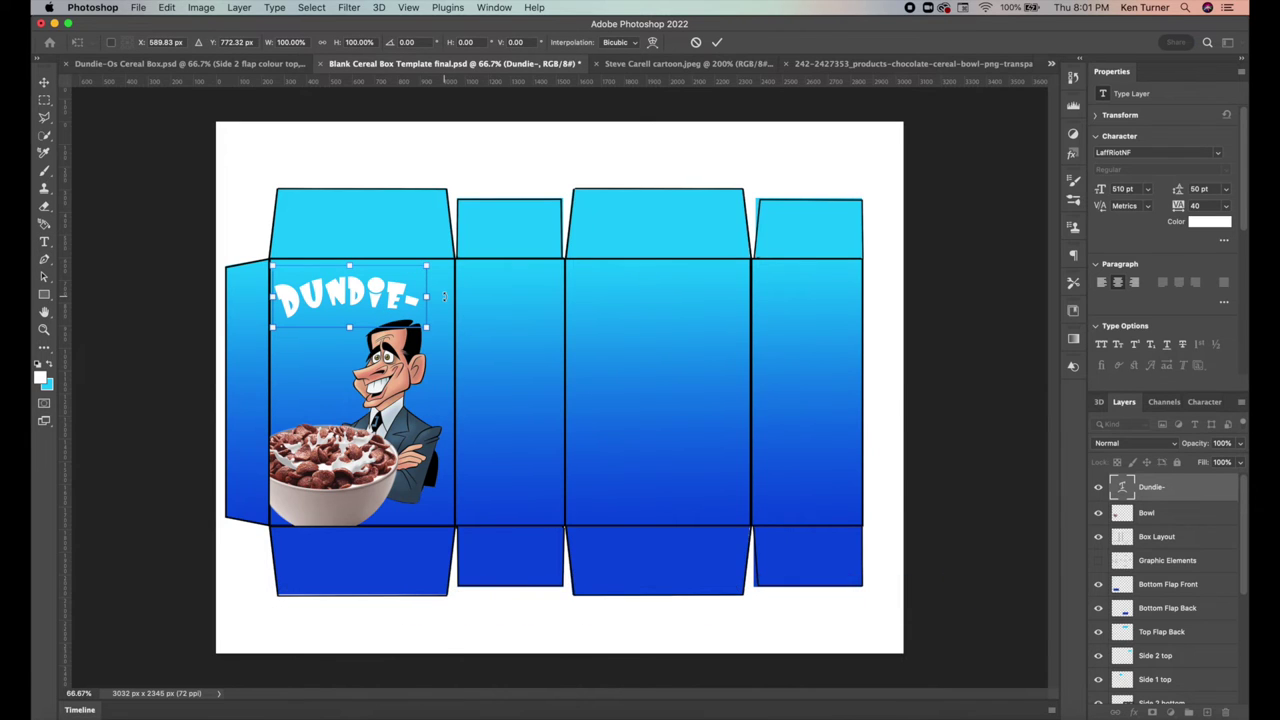
{"action": "left_click_drag", "start_coordinate": [441, 297], "coordinate": [452, 250]}
{"action": "left_click_drag", "start_coordinate": [354, 291], "coordinate": [356, 300]}
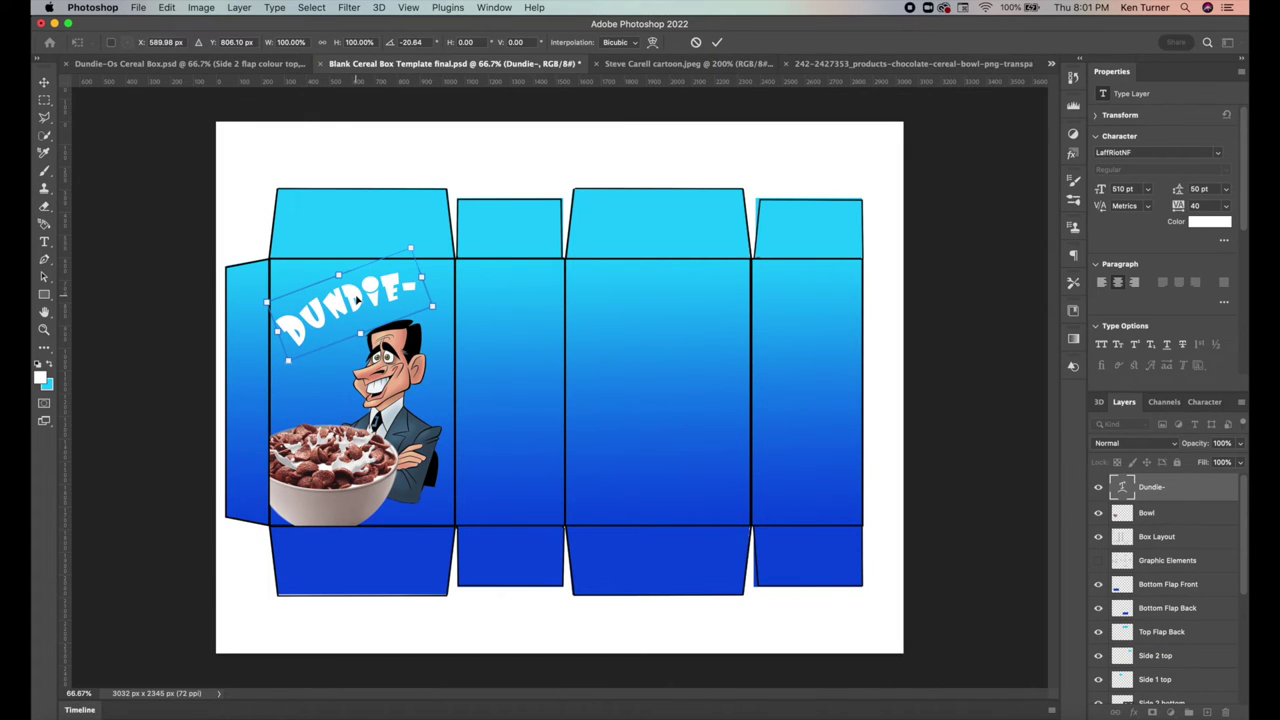
{"action": "key", "text": "Return"}
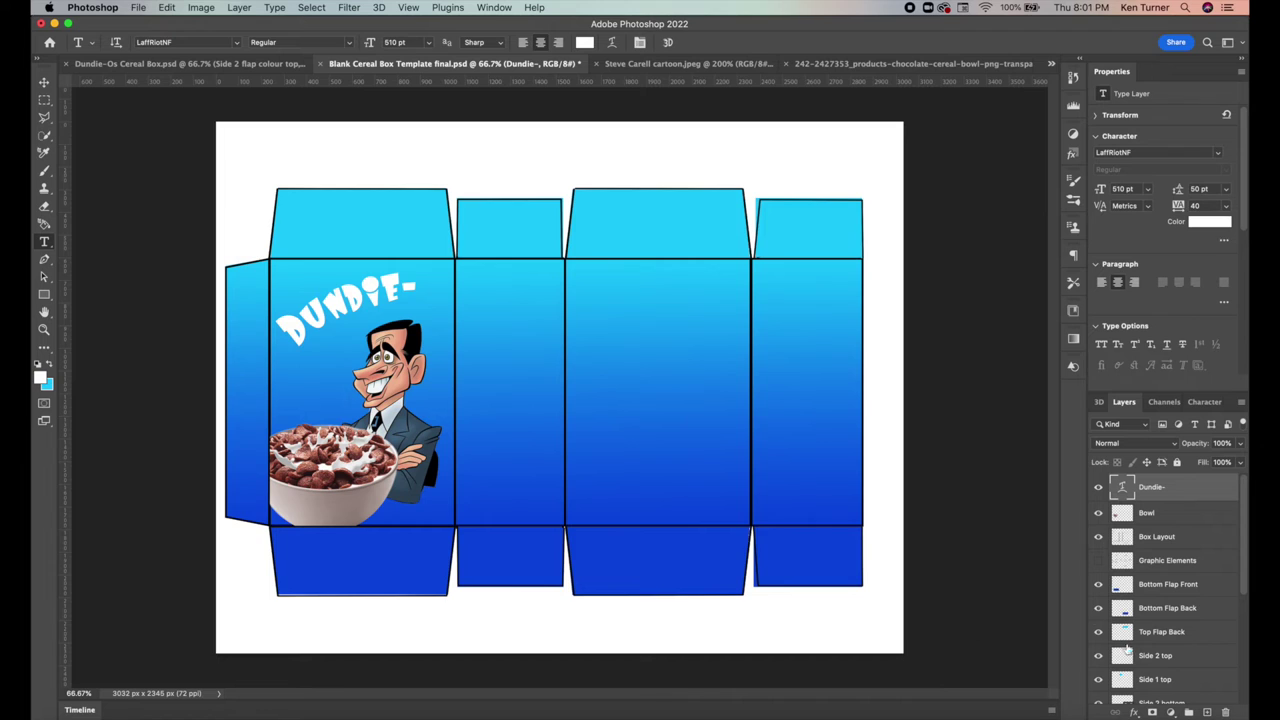
Add a 9 px outside Stroke in blue 0f29e8 to the Dundie- text layer
{"action": "left_click", "coordinate": [1134, 712]}
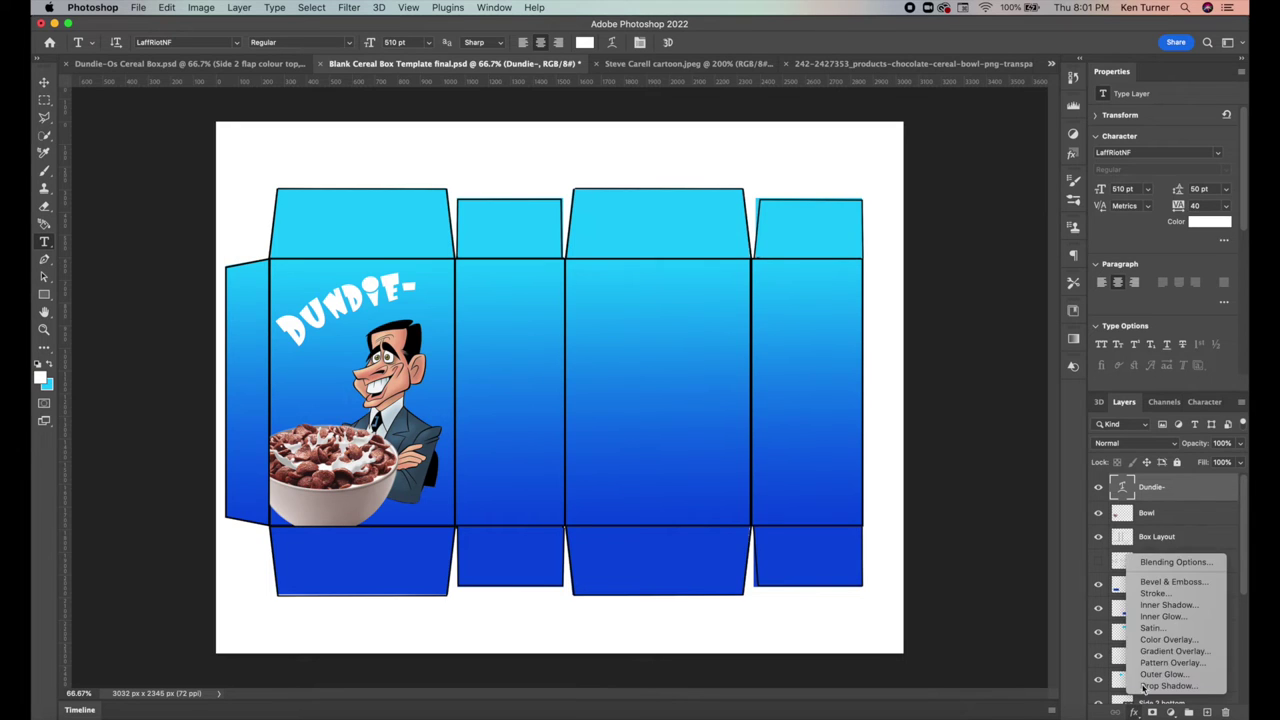
{"action": "left_click", "coordinate": [1153, 594]}
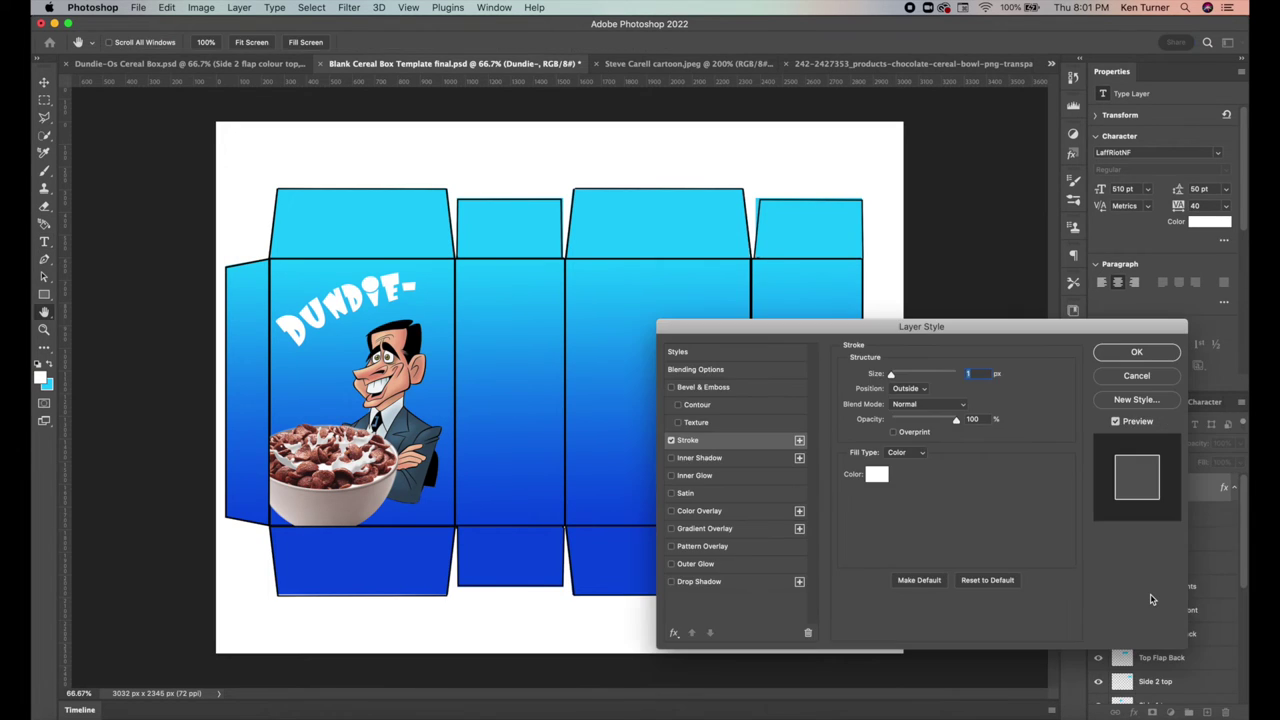
{"action": "left_click", "coordinate": [879, 478]}
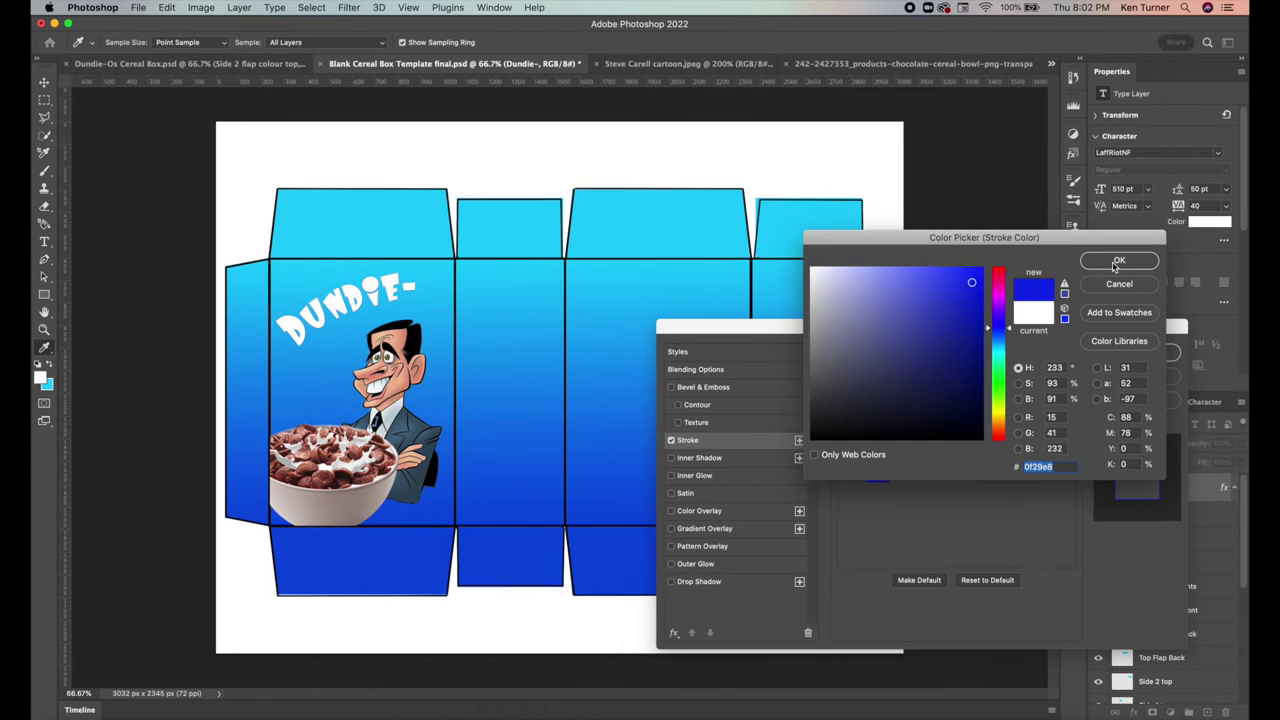
{"action": "left_click", "coordinate": [1117, 262]}
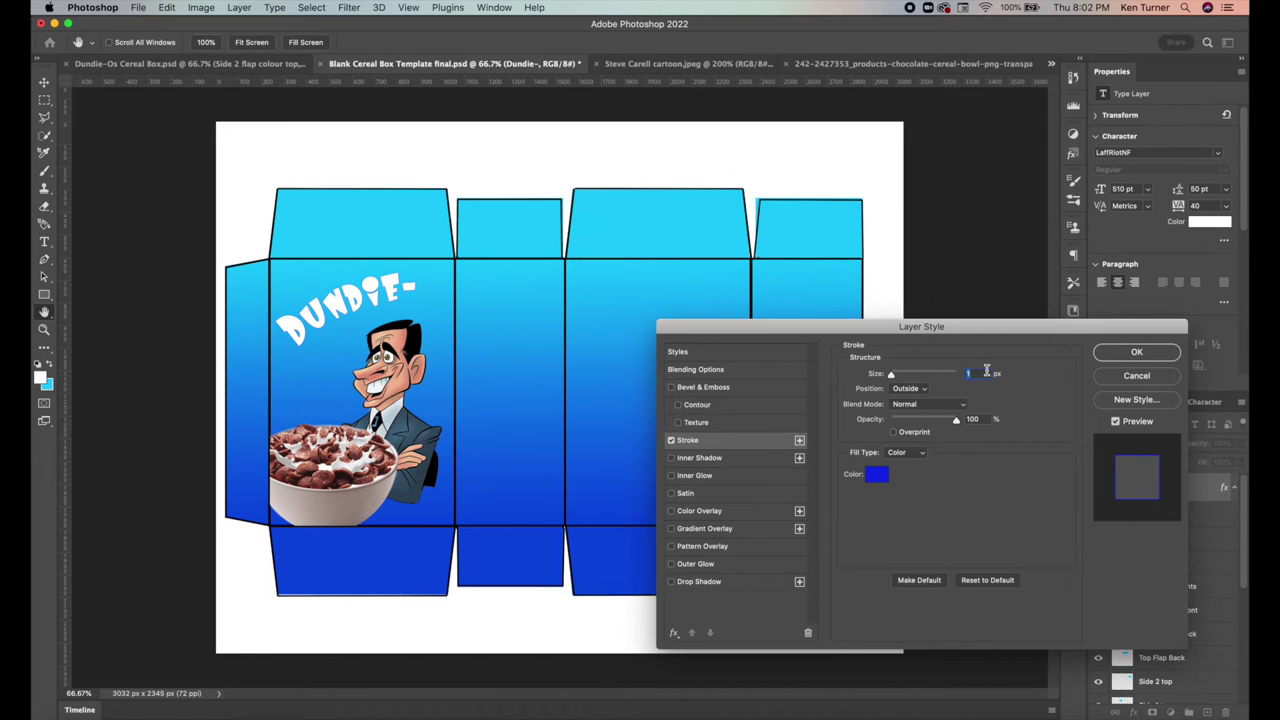
{"action": "left_click_drag", "start_coordinate": [891, 376], "coordinate": [897, 378]}
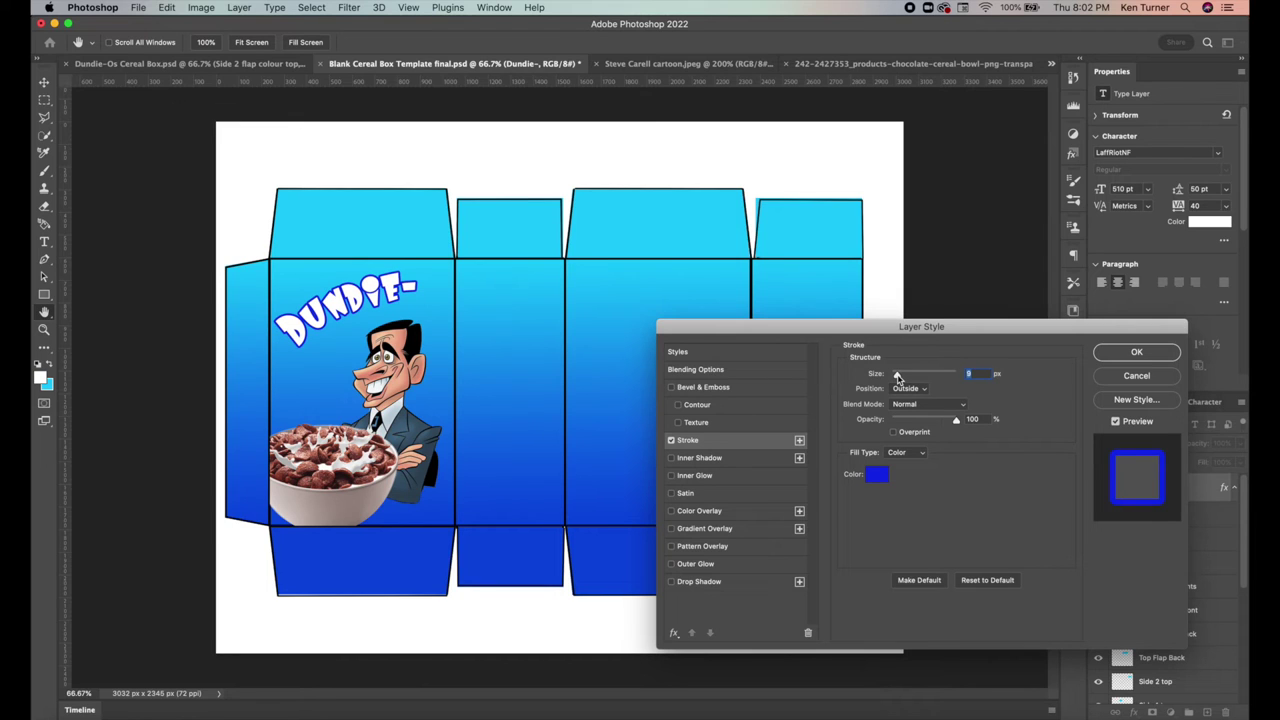
{"action": "key", "text": "Return"}
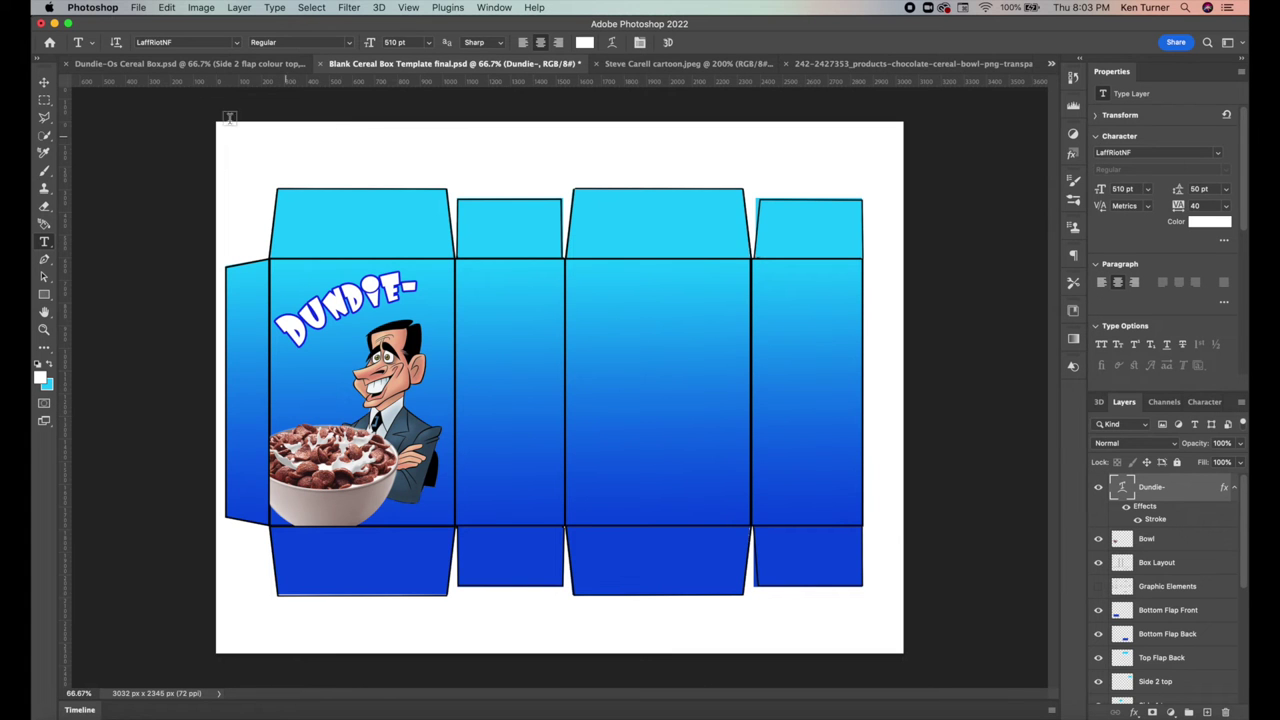
Open the 'O'.jpeg image as a separate document
{"action": "left_click", "coordinate": [142, 9]}
{"action": "left_click", "coordinate": [147, 37]}
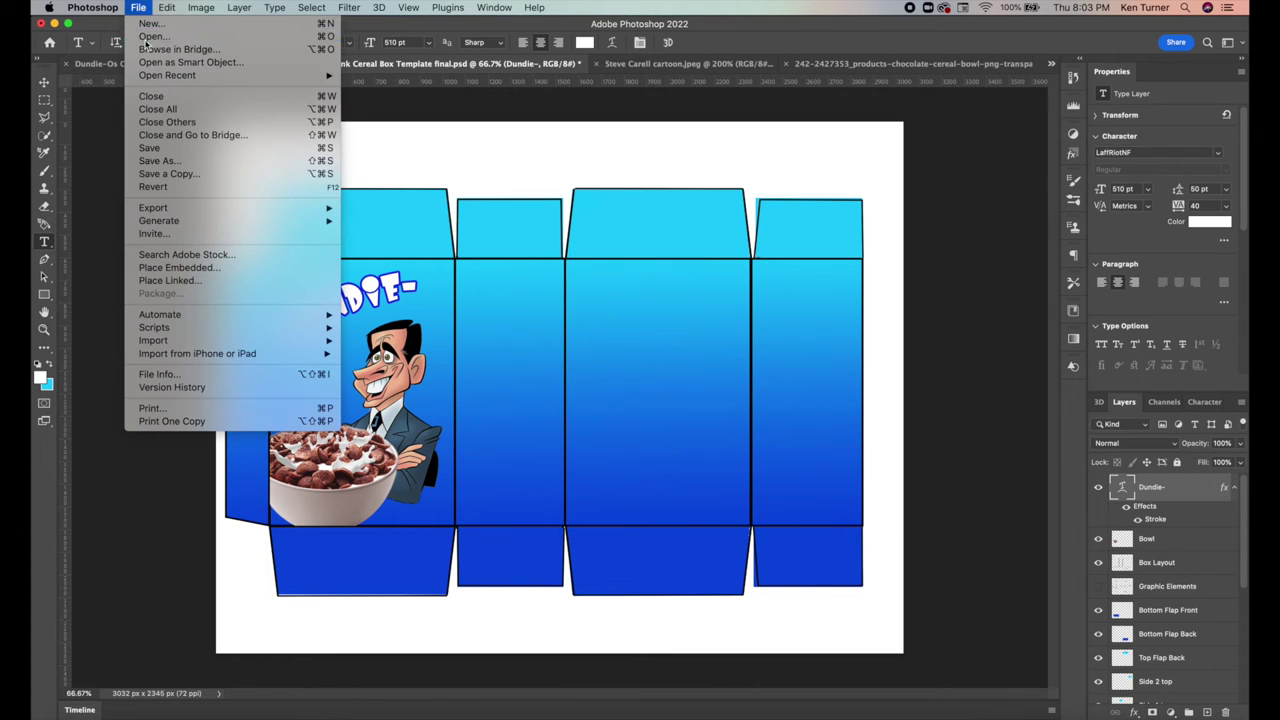
{"action": "double_click", "coordinate": [508, 263]}
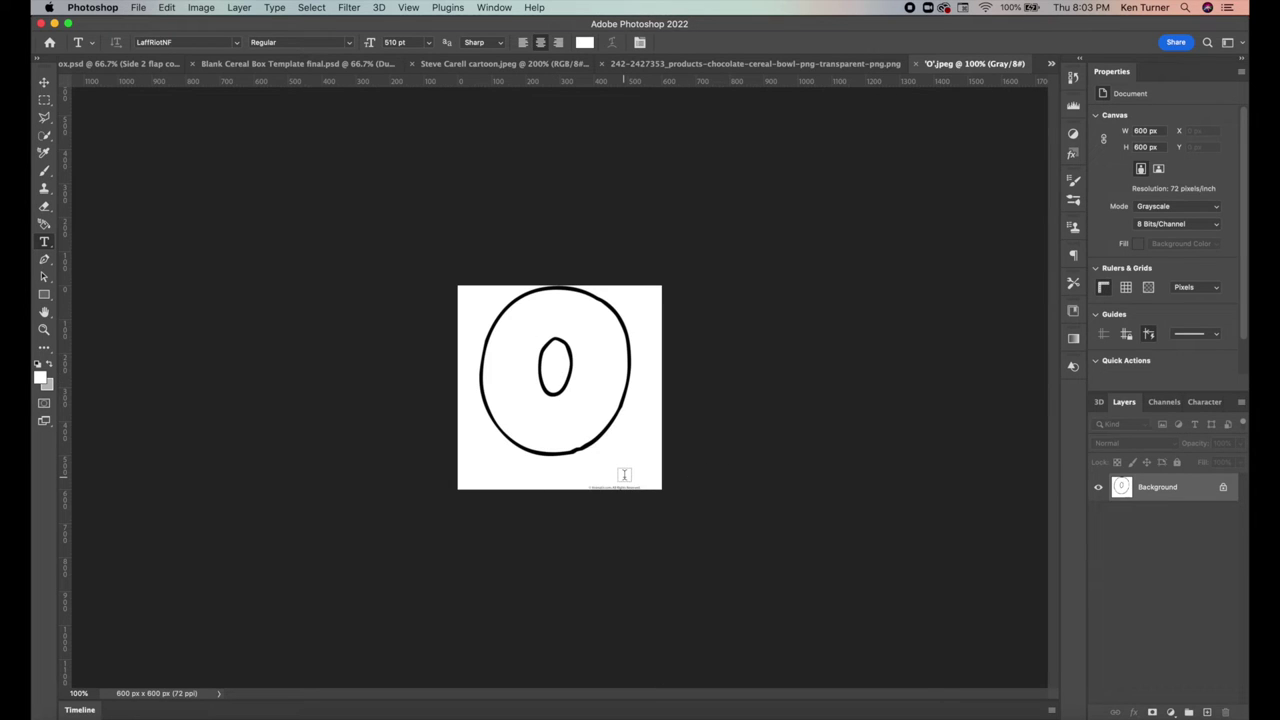
Unlock the Background layer, remove the white around and inside the letter O, and shift the letter down within the canvas
{"action": "left_click", "coordinate": [1222, 489]}
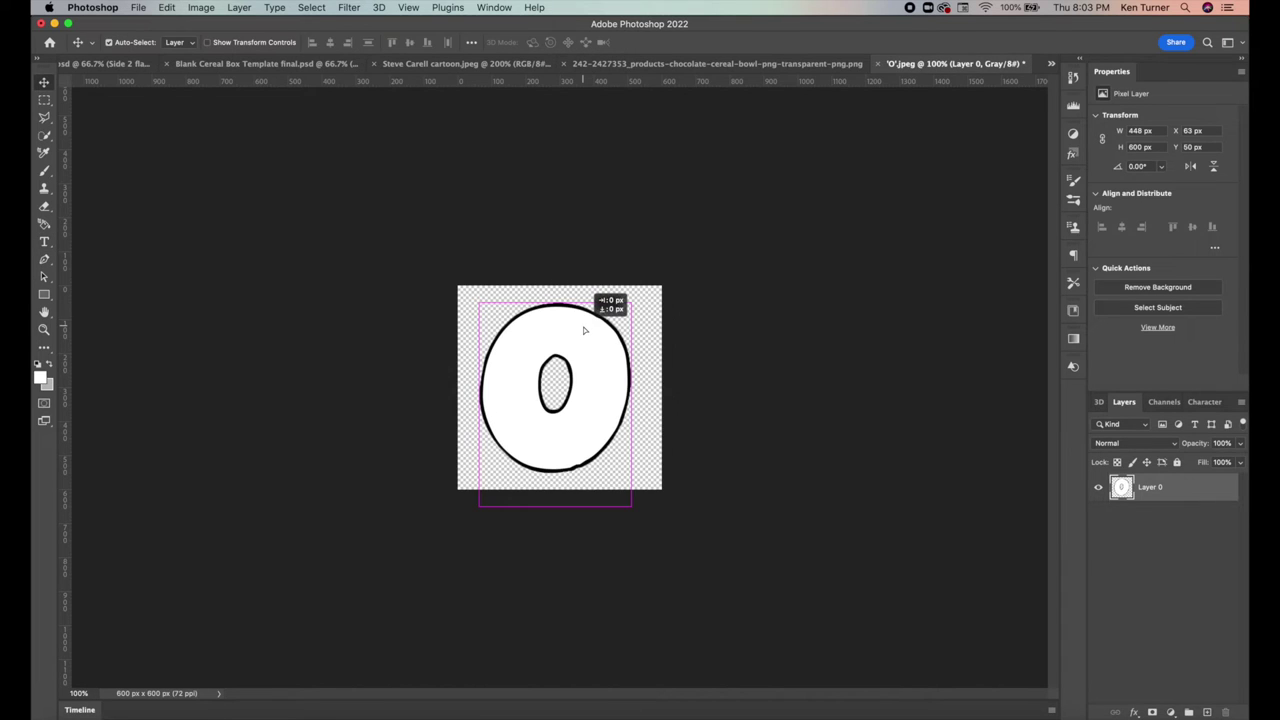
{"action": "left_click_drag", "start_coordinate": [584, 318], "coordinate": [584, 326]}
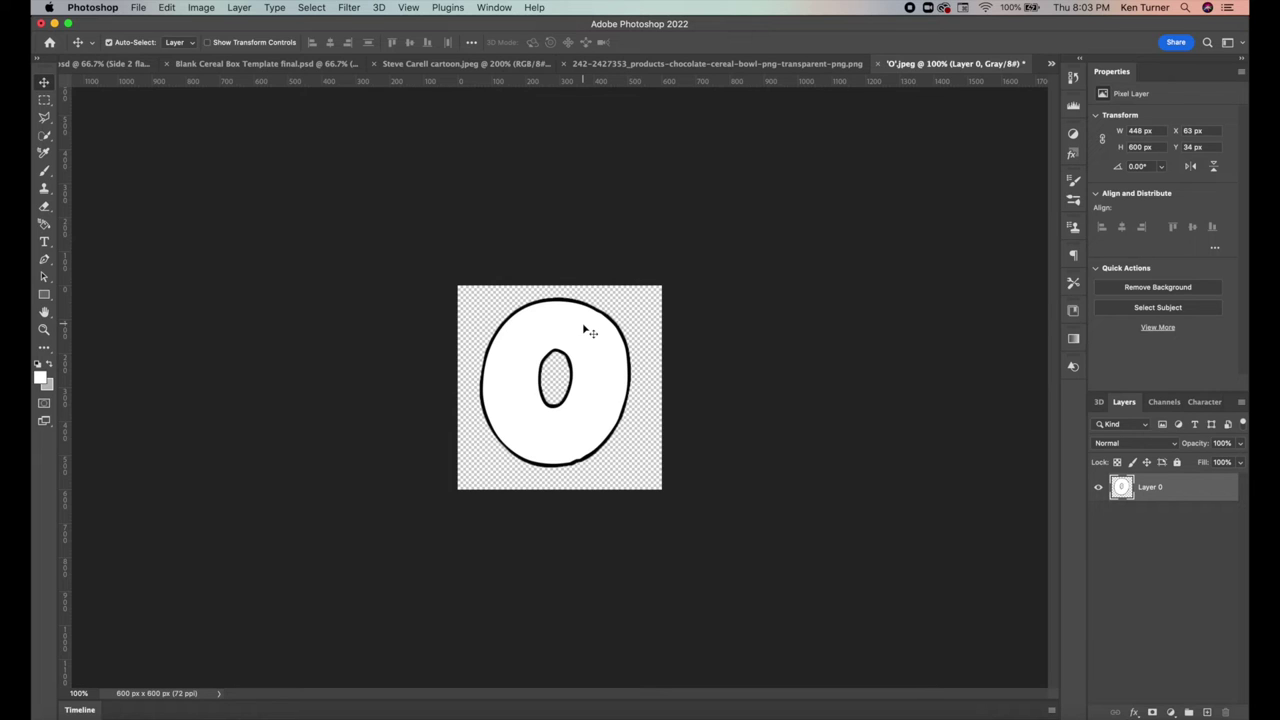
Set the foreground colour to yellow-orange febb06 and try to fill the letter O with the Paint Bucket
{"action": "left_click", "coordinate": [44, 348]}
{"action": "right_click", "coordinate": [44, 348]}
{"action": "left_click", "coordinate": [110, 667]}
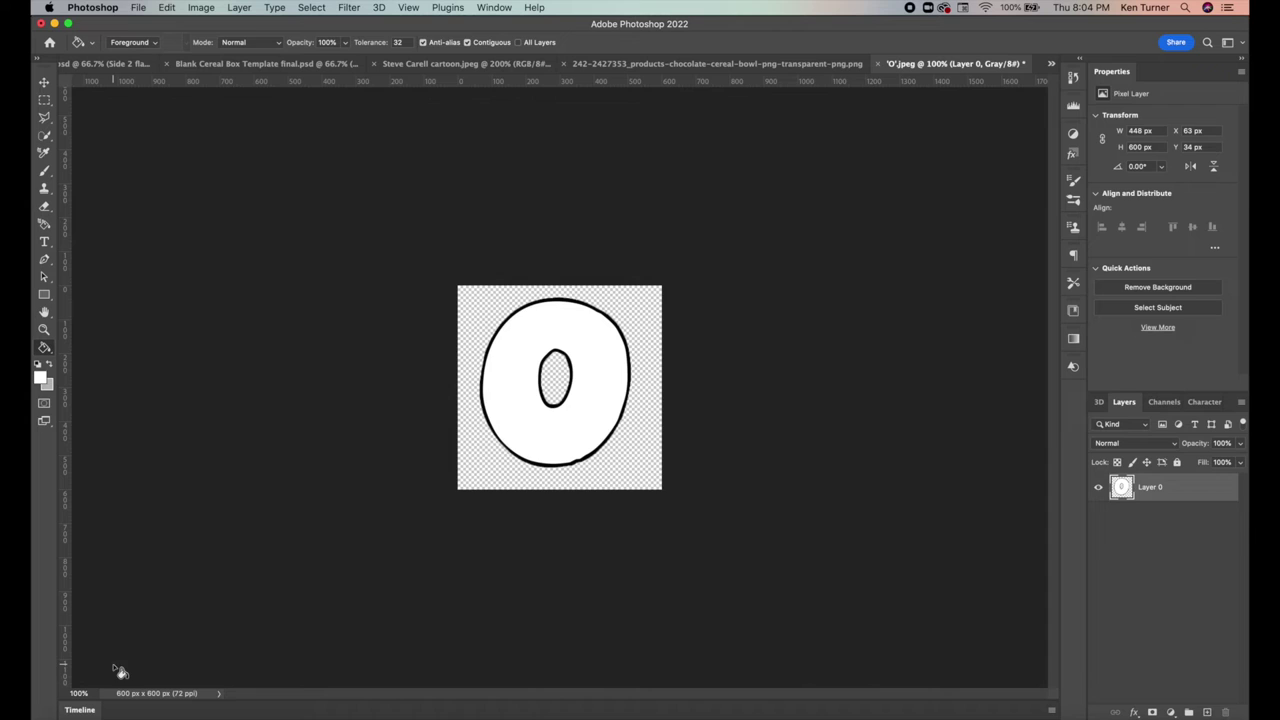
{"action": "left_click", "coordinate": [41, 378]}
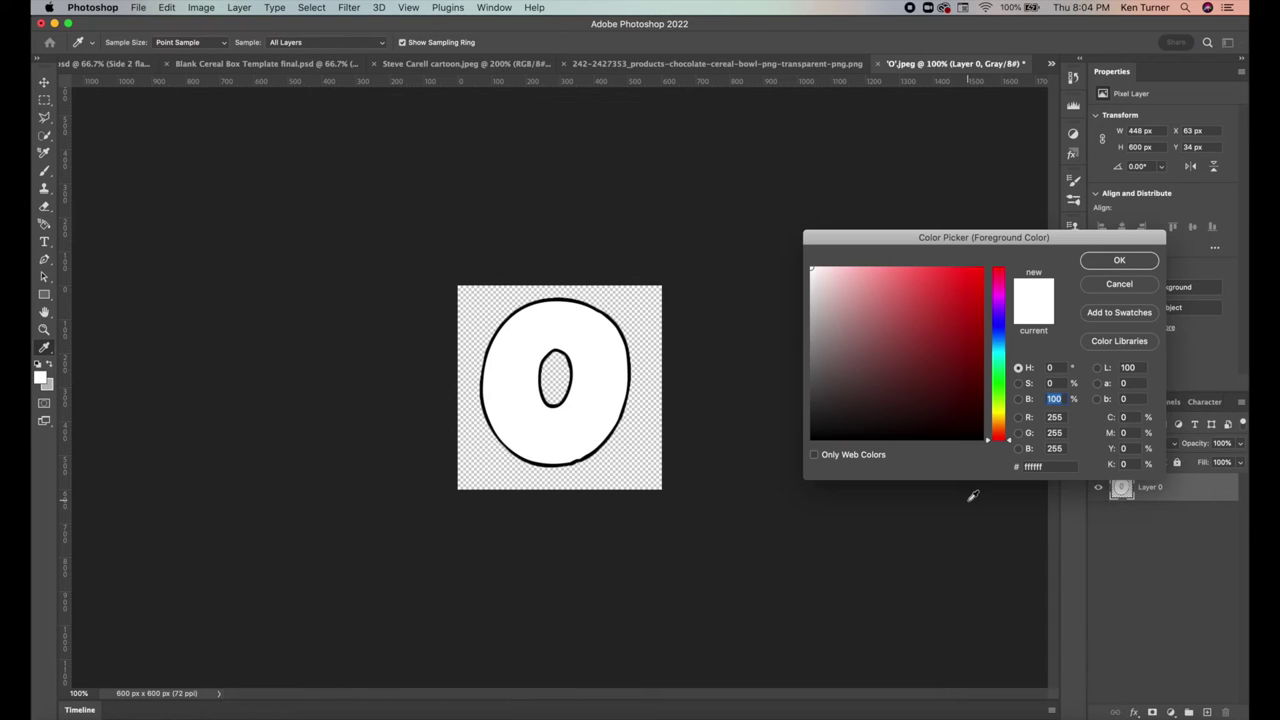
{"action": "left_click", "coordinate": [1004, 424]}
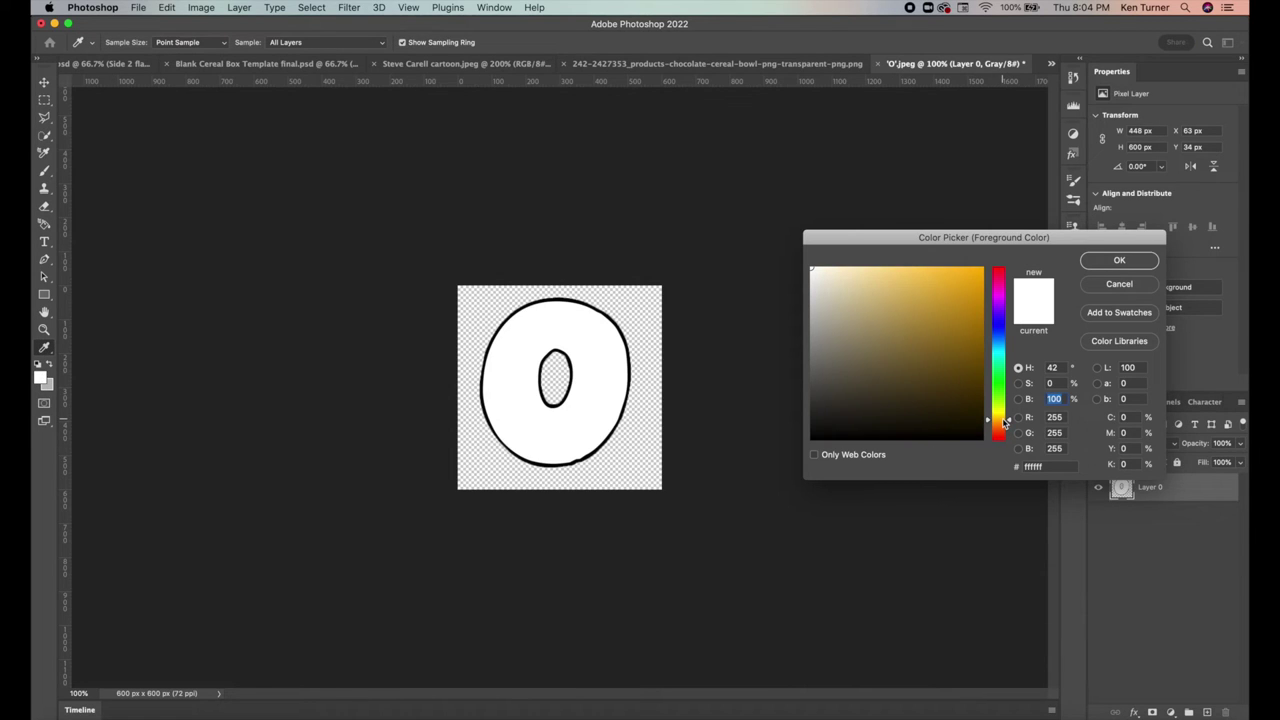
{"action": "left_click", "coordinate": [1004, 422]}
{"action": "left_click", "coordinate": [980, 270]}
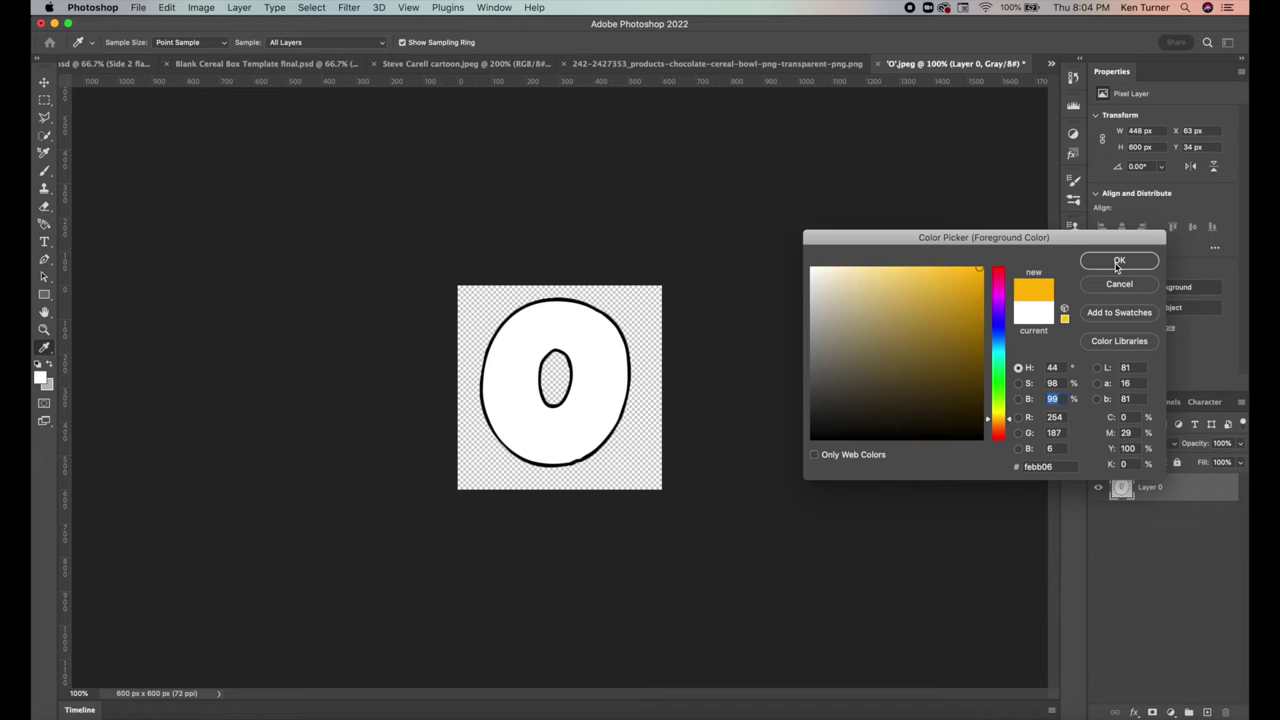
{"action": "left_click", "coordinate": [1118, 262]}
{"action": "left_click", "coordinate": [598, 354]}
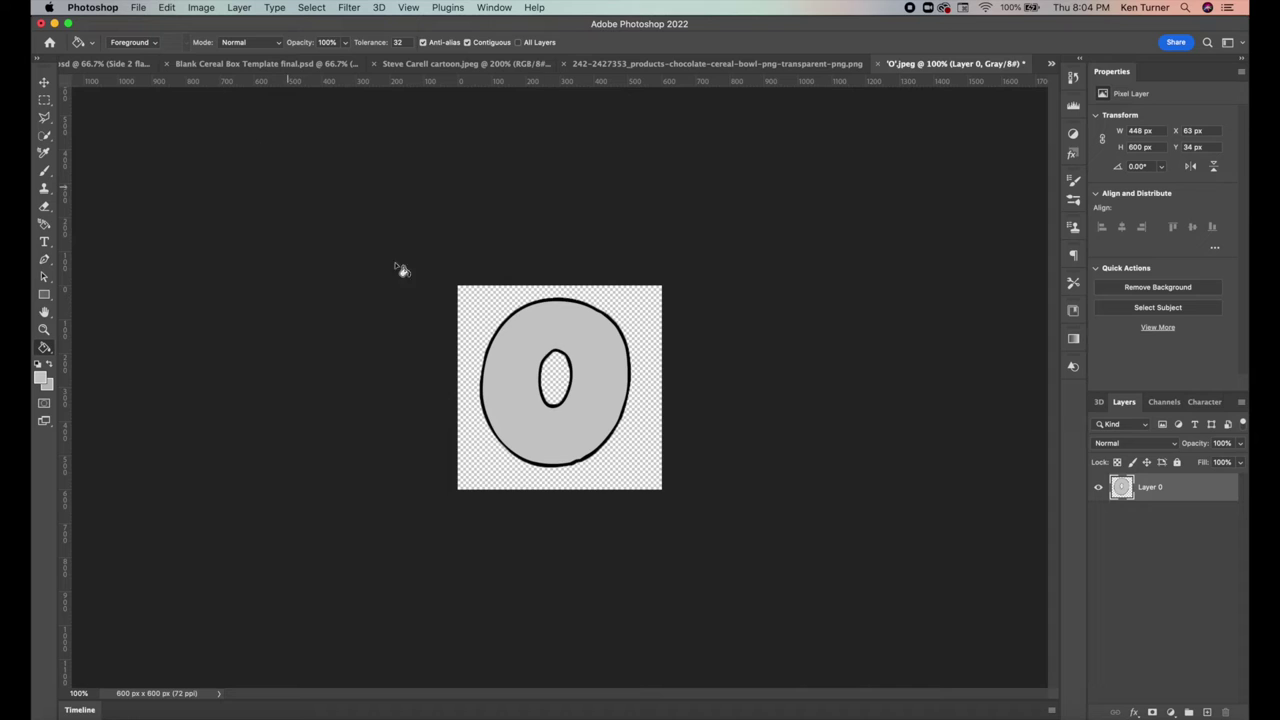
Convert the O image to RGB Color mode and fill the letter's body with yellow-orange
{"action": "left_click", "coordinate": [200, 8]}
{"action": "mouse_move", "coordinate": [200, 23]}
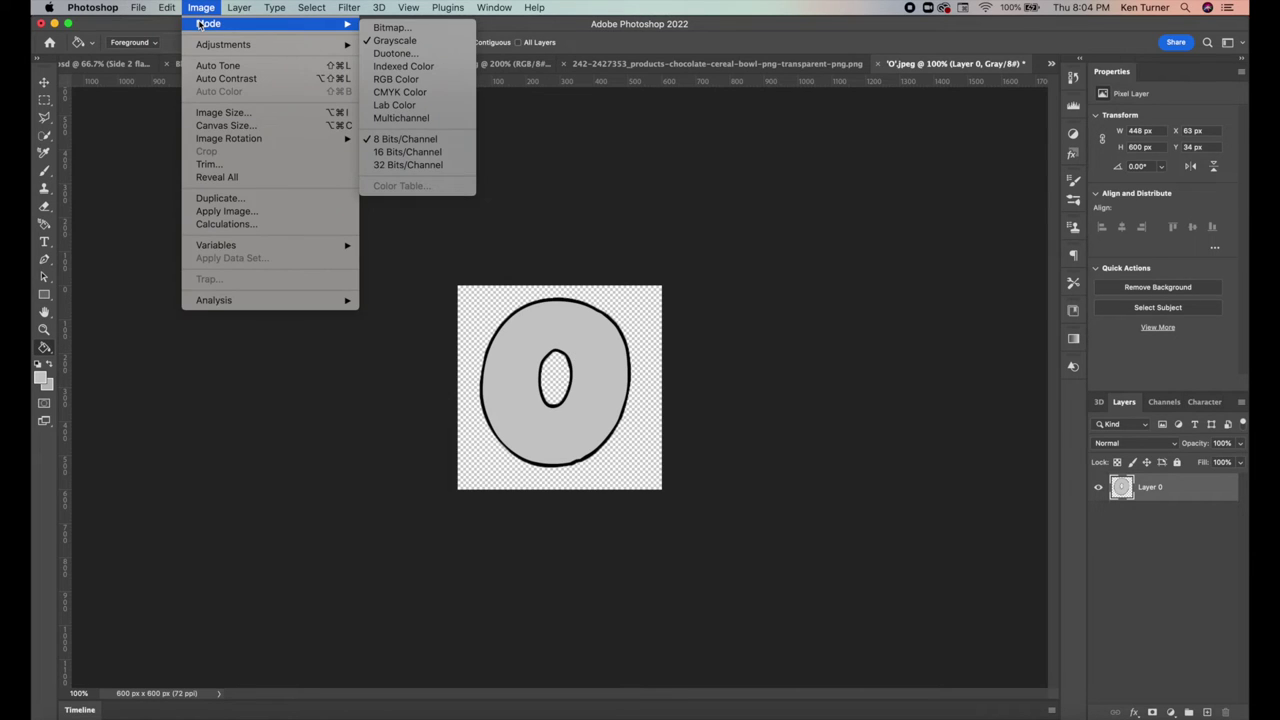
{"action": "left_click", "coordinate": [413, 80]}
{"action": "left_click", "coordinate": [531, 326]}
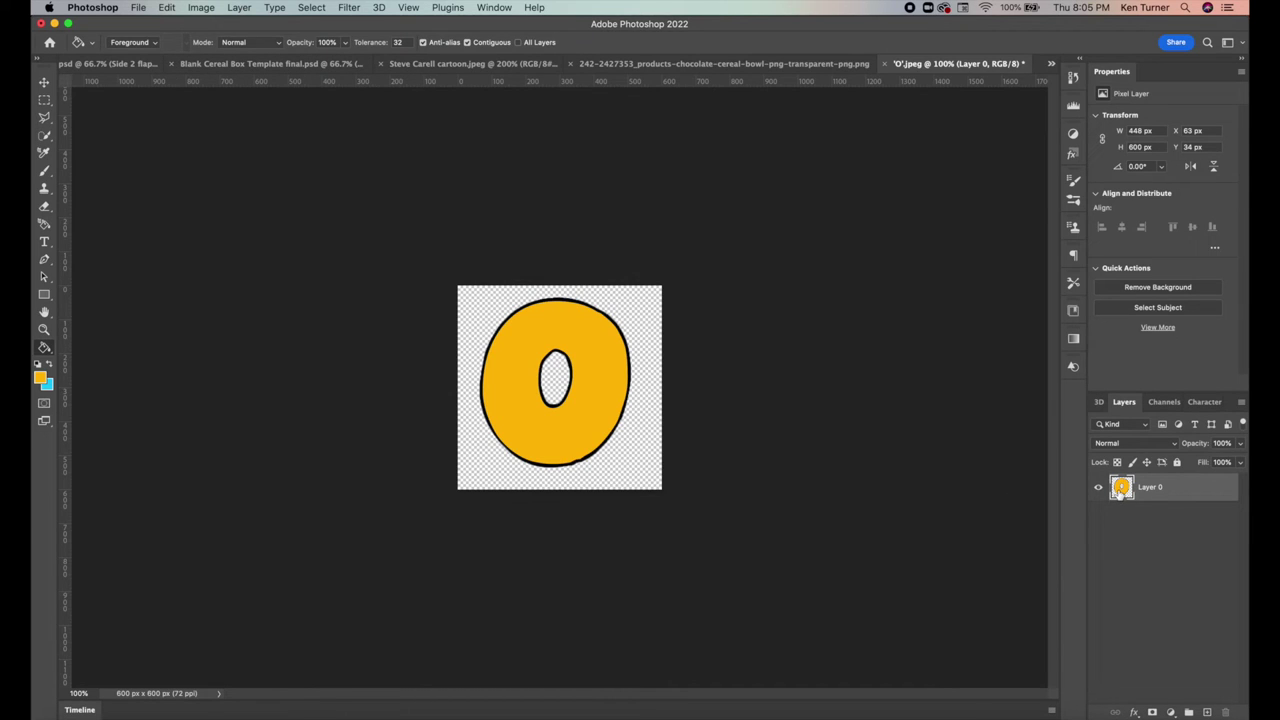
Copy the O into Blank Cereal Box Template final.psd, scale it to about 149 × 200 px and place it right after the Dundie- text
{"action": "left_click_drag", "start_coordinate": [1121, 488], "coordinate": [443, 365]}
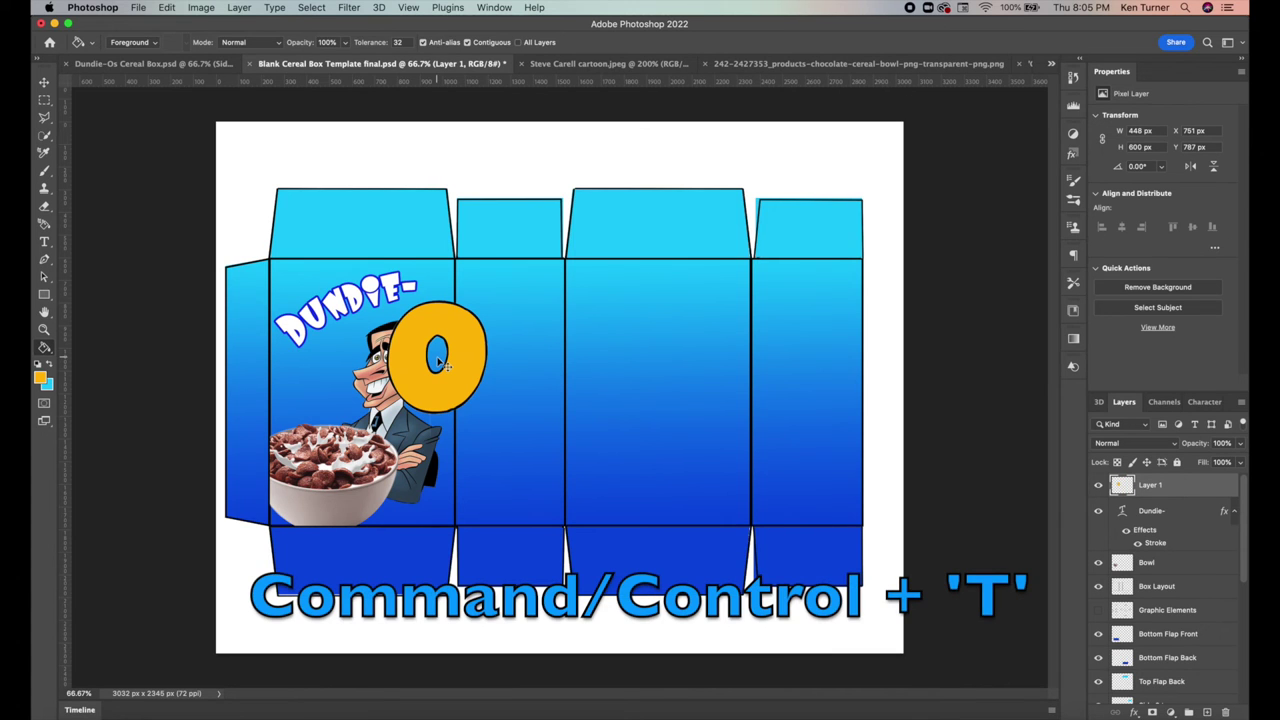
{"action": "key", "text": "super+t"}
{"action": "left_click_drag", "start_coordinate": [487, 435], "coordinate": [425, 306]}
{"action": "key", "text": "Return"}
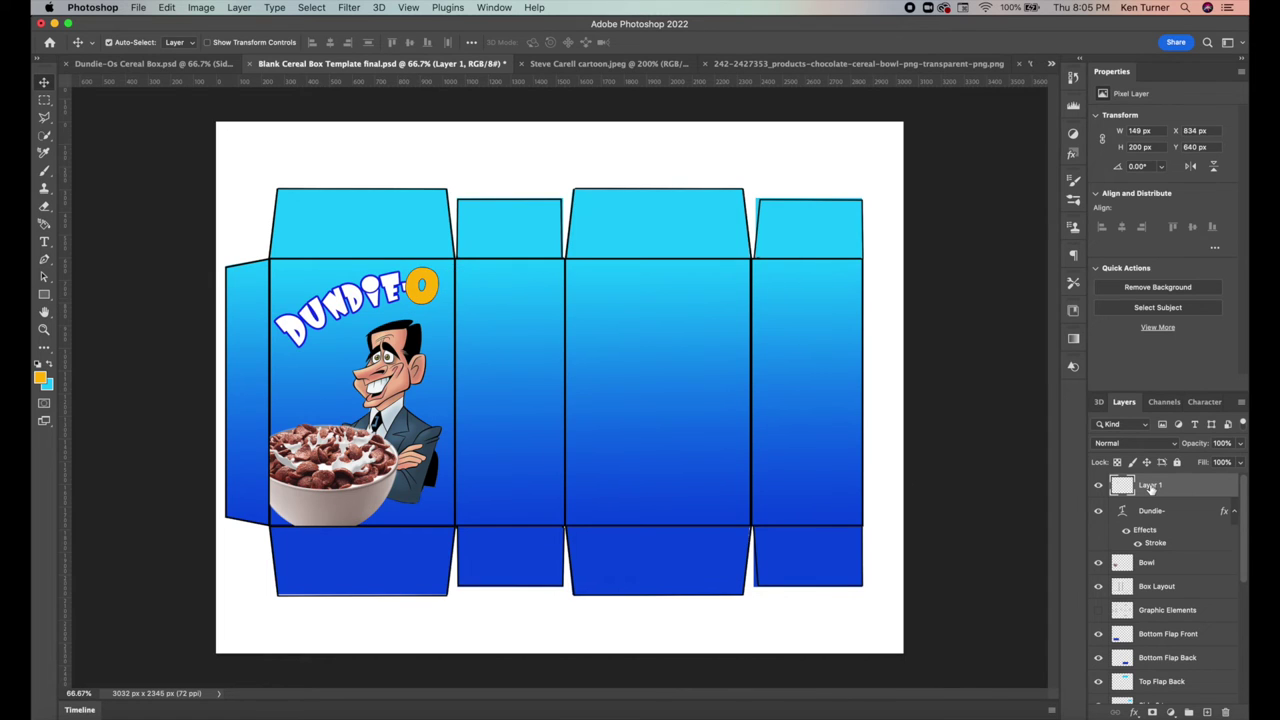
Rename the new letter layer to 'O'
{"action": "double_click", "coordinate": [1150, 486]}
{"action": "type", "text": "O"}
{"action": "key", "text": "Return"}
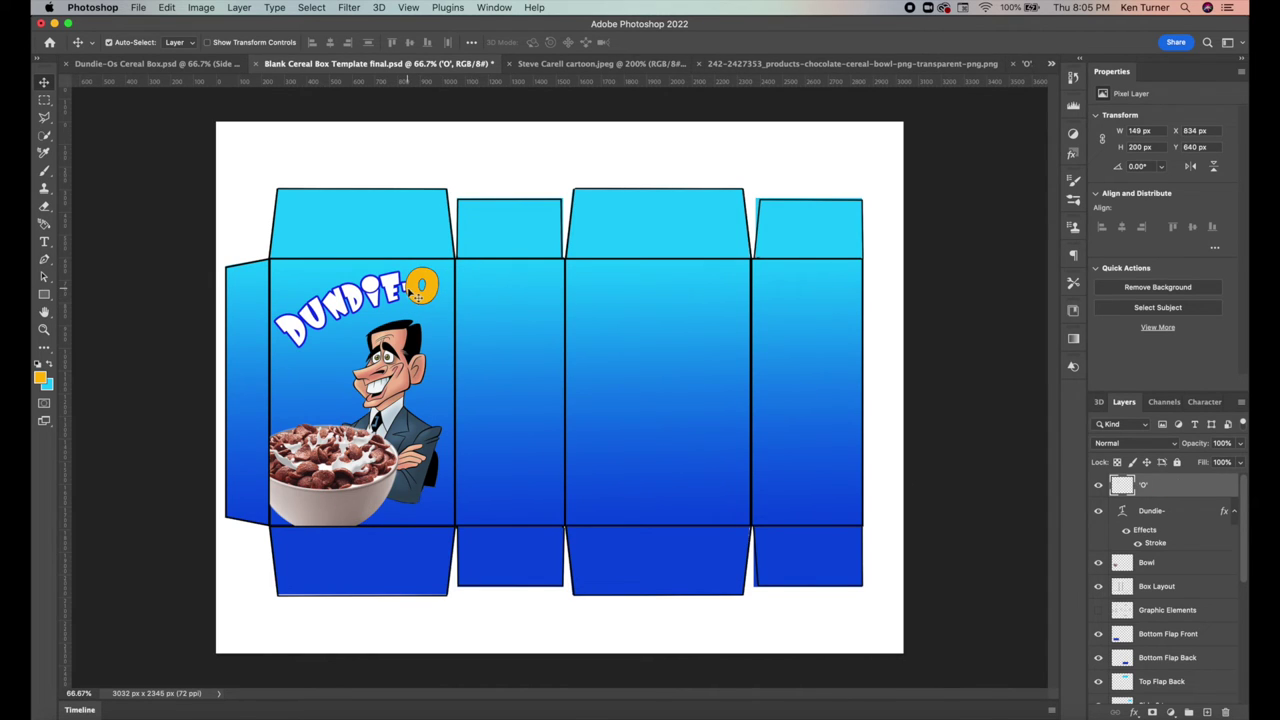
Move the Dundie- text layer above the 'O' layer, rotate the text to about -6.2° and position it so its hyphen meets the O
{"action": "left_click", "coordinate": [1176, 514]}
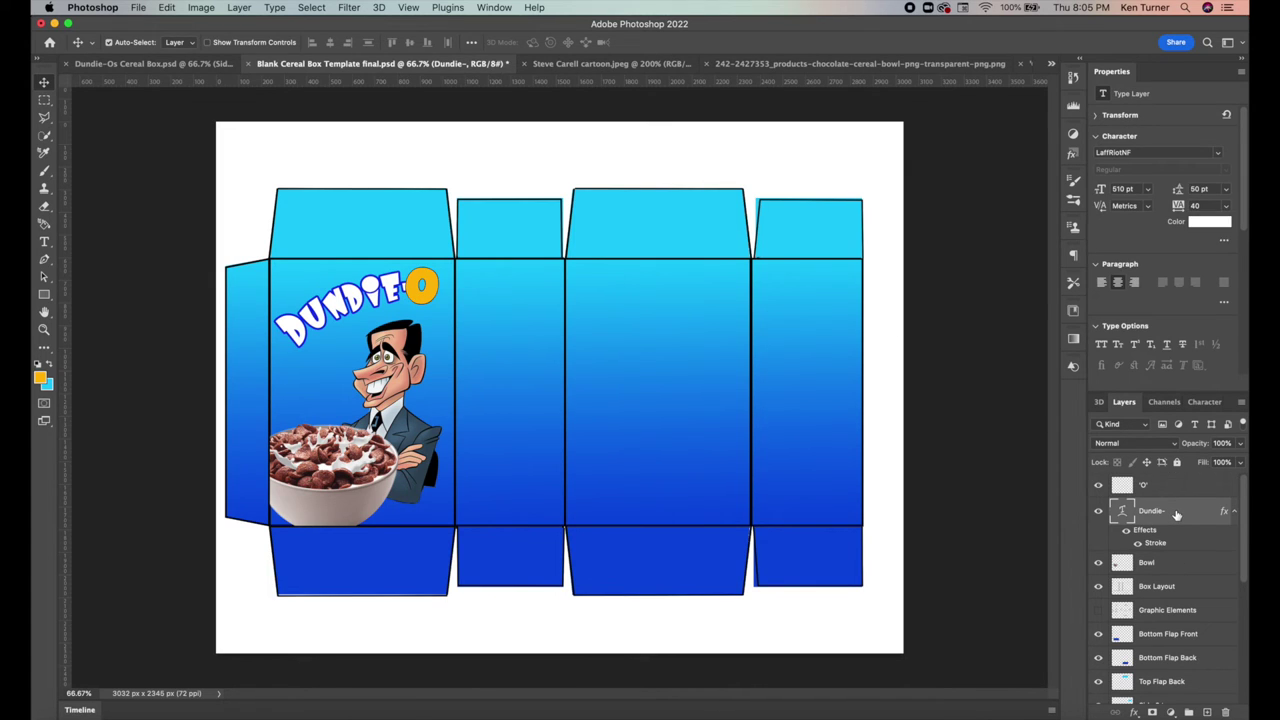
{"action": "left_click_drag", "start_coordinate": [1177, 514], "coordinate": [1176, 487]}
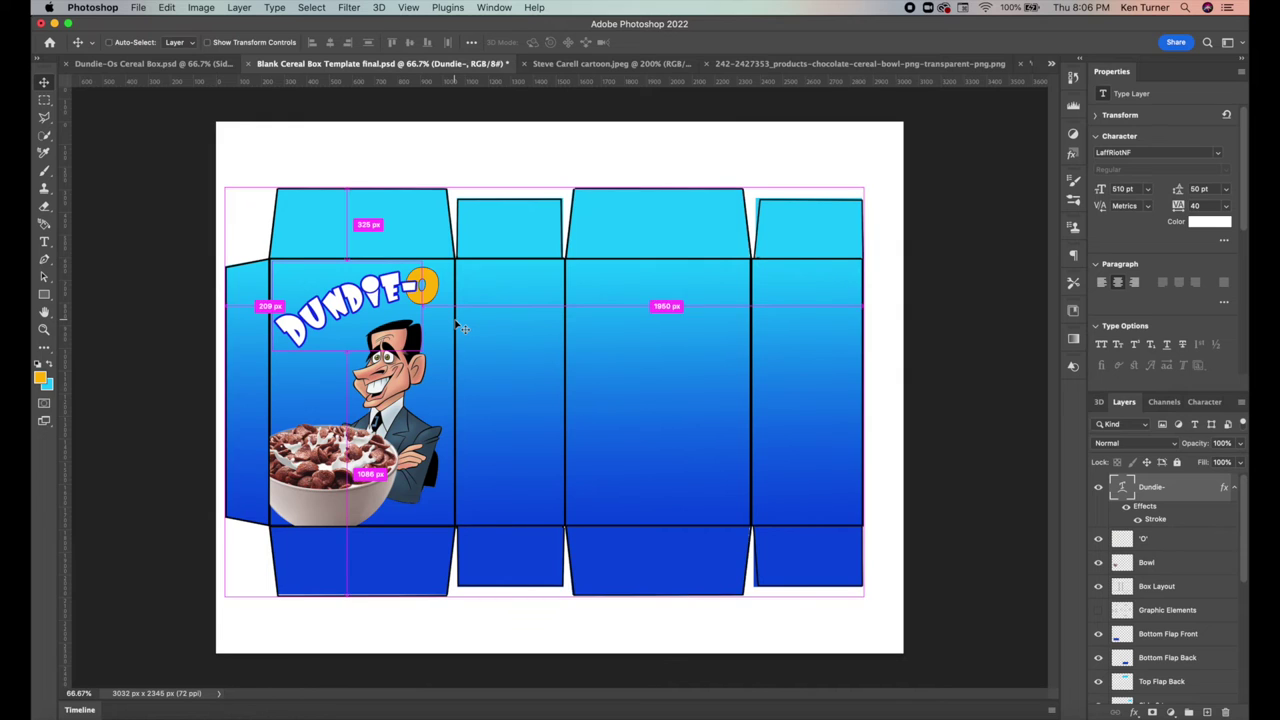
{"action": "key", "text": "super+t"}
{"action": "left_click_drag", "start_coordinate": [439, 302], "coordinate": [369, 295]}
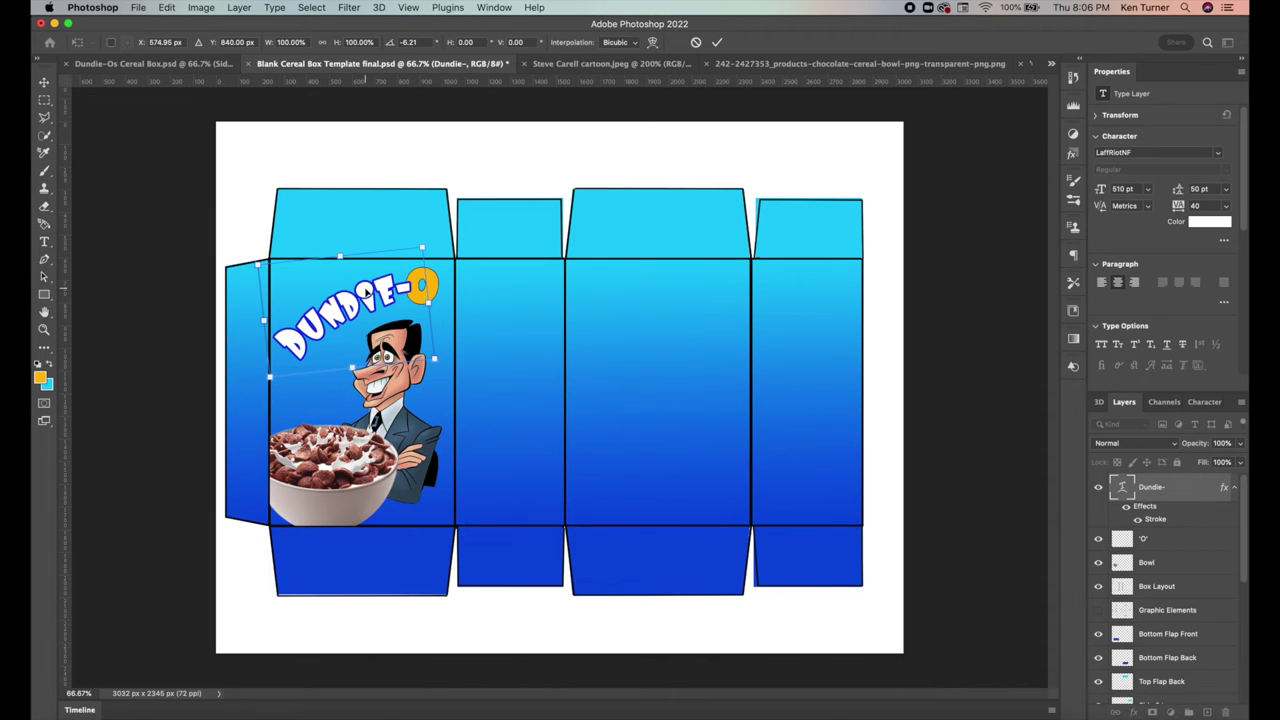
{"action": "key", "text": "Return"}
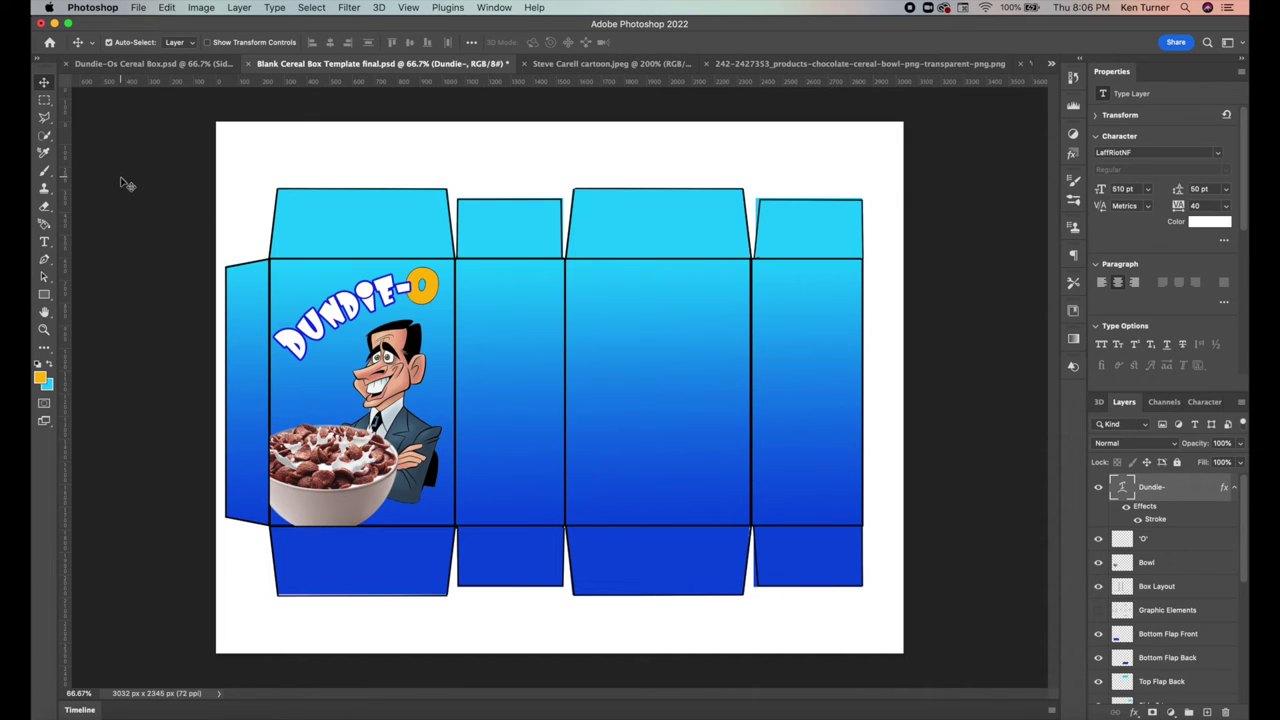
Add a separate white letter S in LaffRiotNF at 510 pt with a 9 px blue outside stroke
{"action": "left_click", "coordinate": [46, 245]}
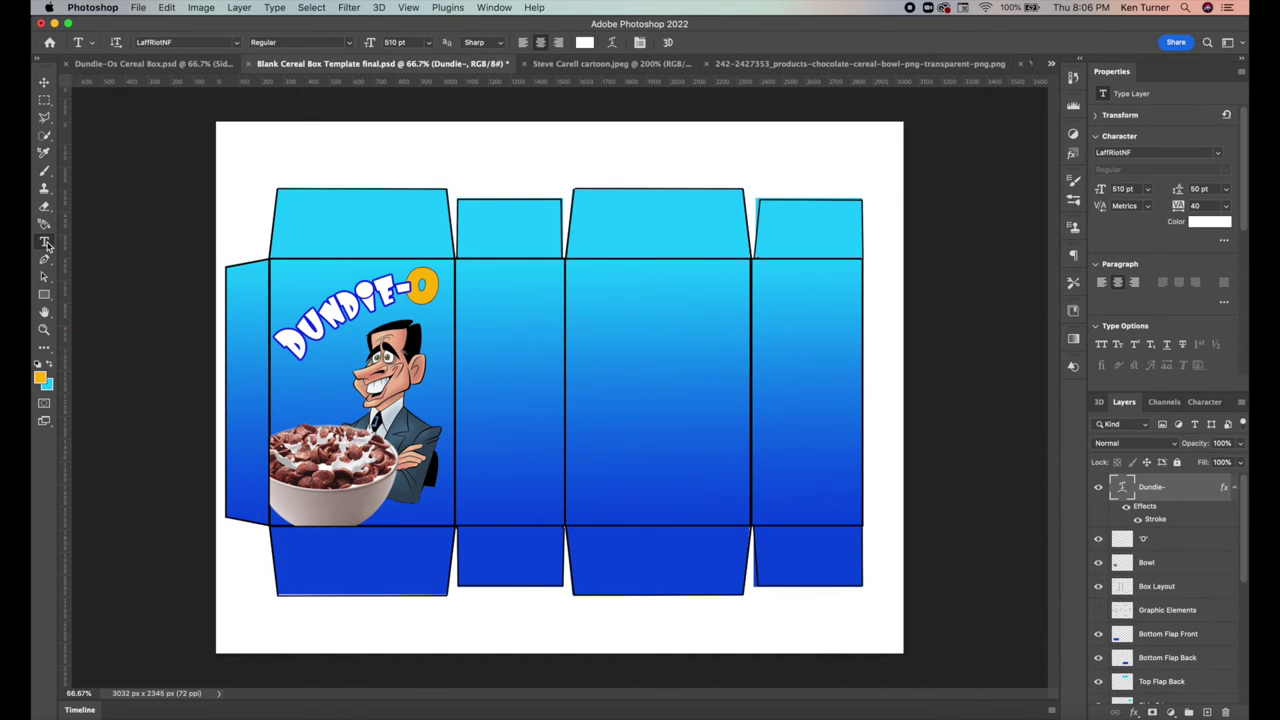
{"action": "left_click", "coordinate": [518, 386]}
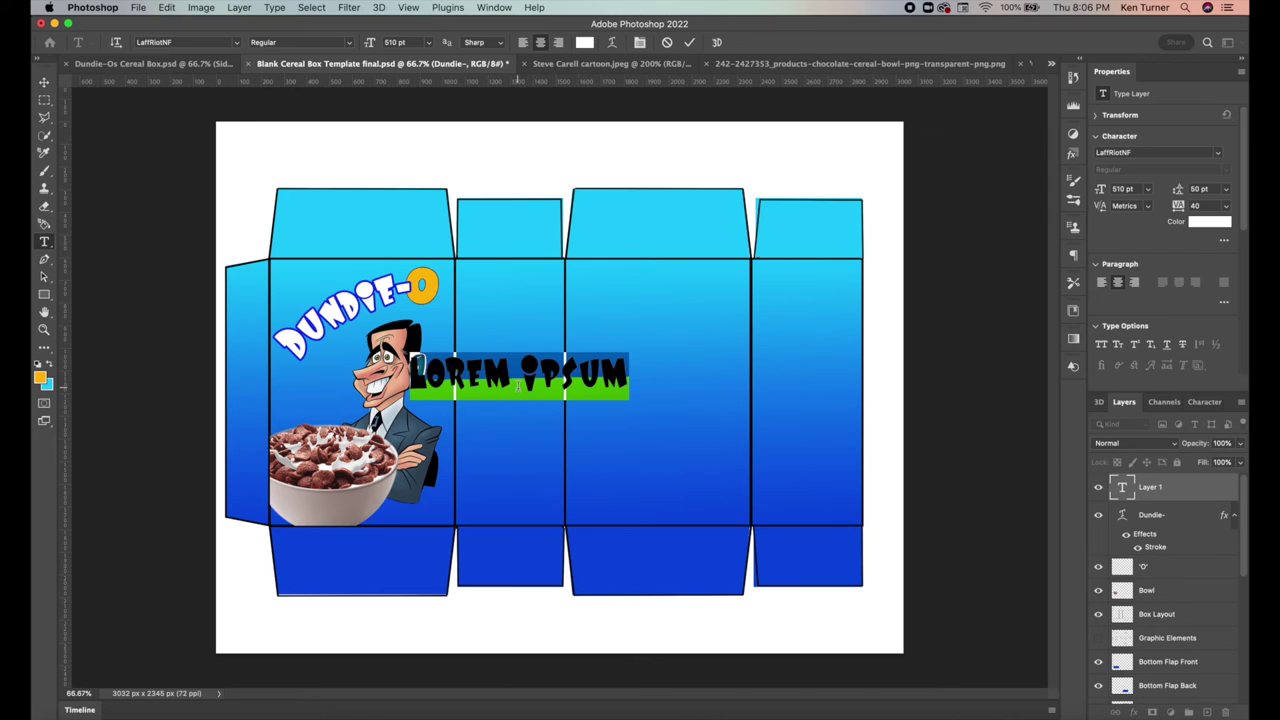
{"action": "type", "text": "S"}
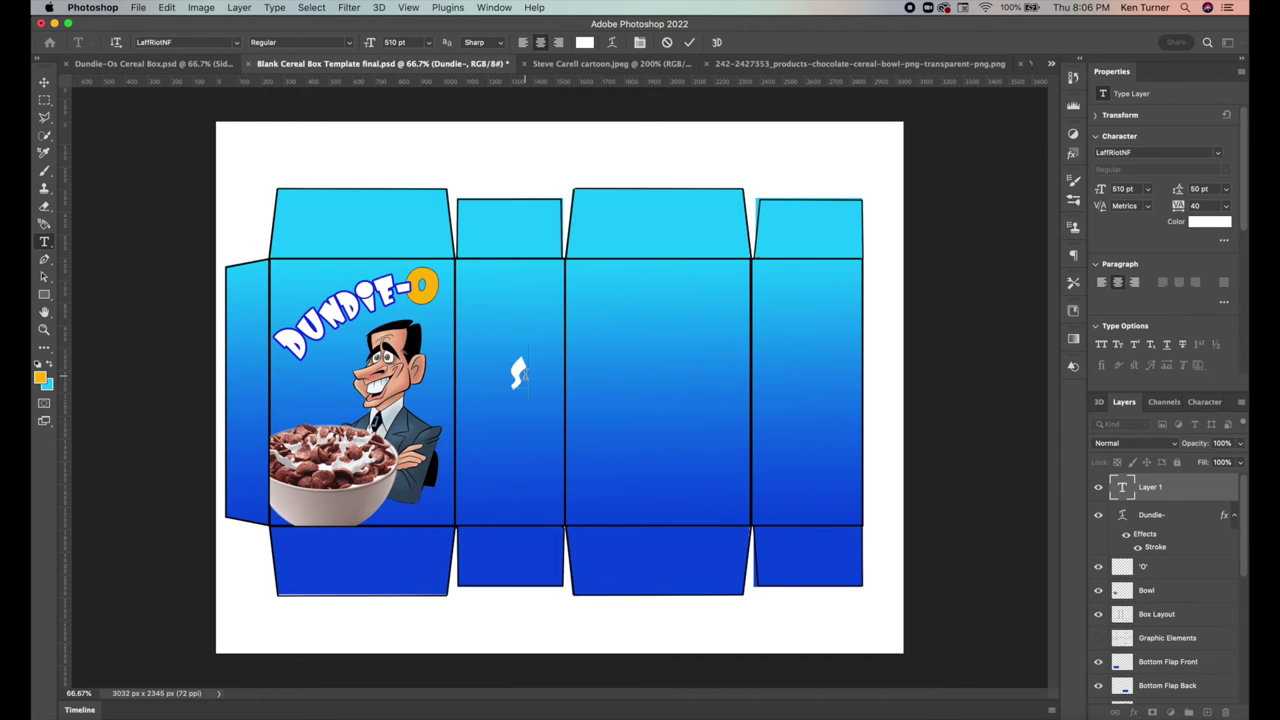
{"action": "left_click", "coordinate": [1134, 712]}
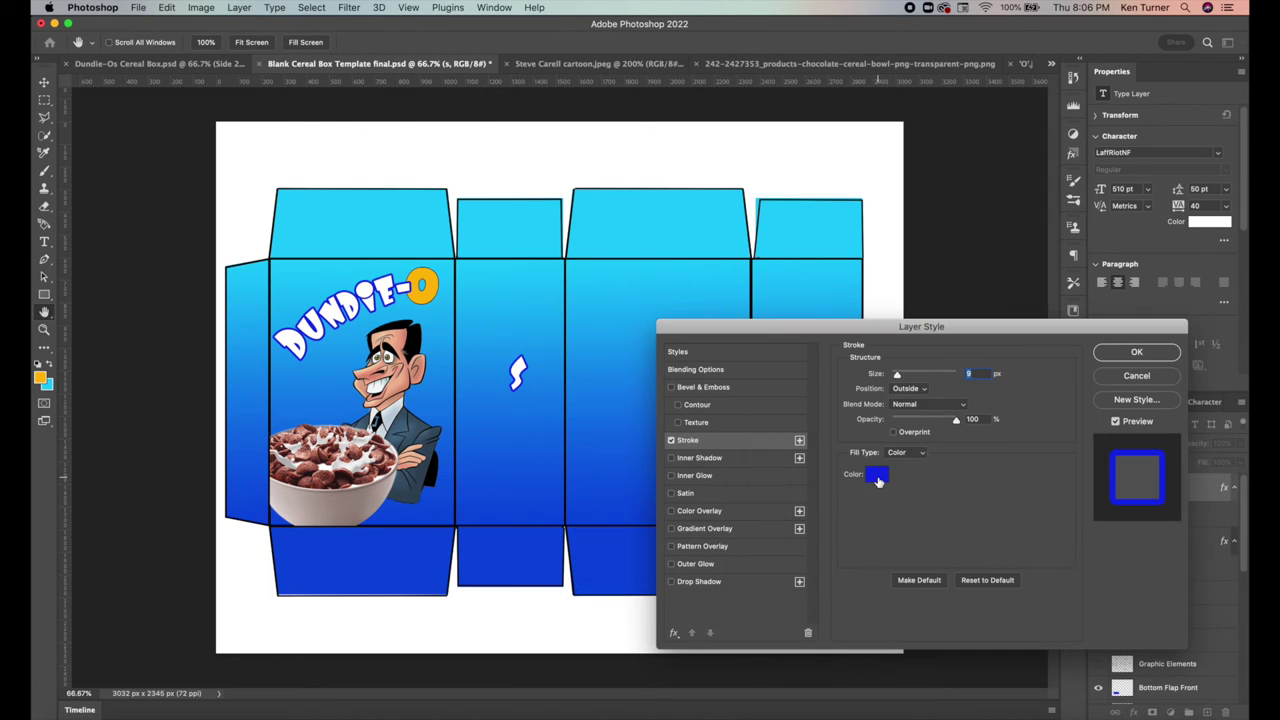
{"action": "left_click", "coordinate": [1136, 352]}
Place the S right after the orange O, reduce it to 386 pt and raise it slightly to complete the title
{"action": "left_click", "coordinate": [44, 83]}
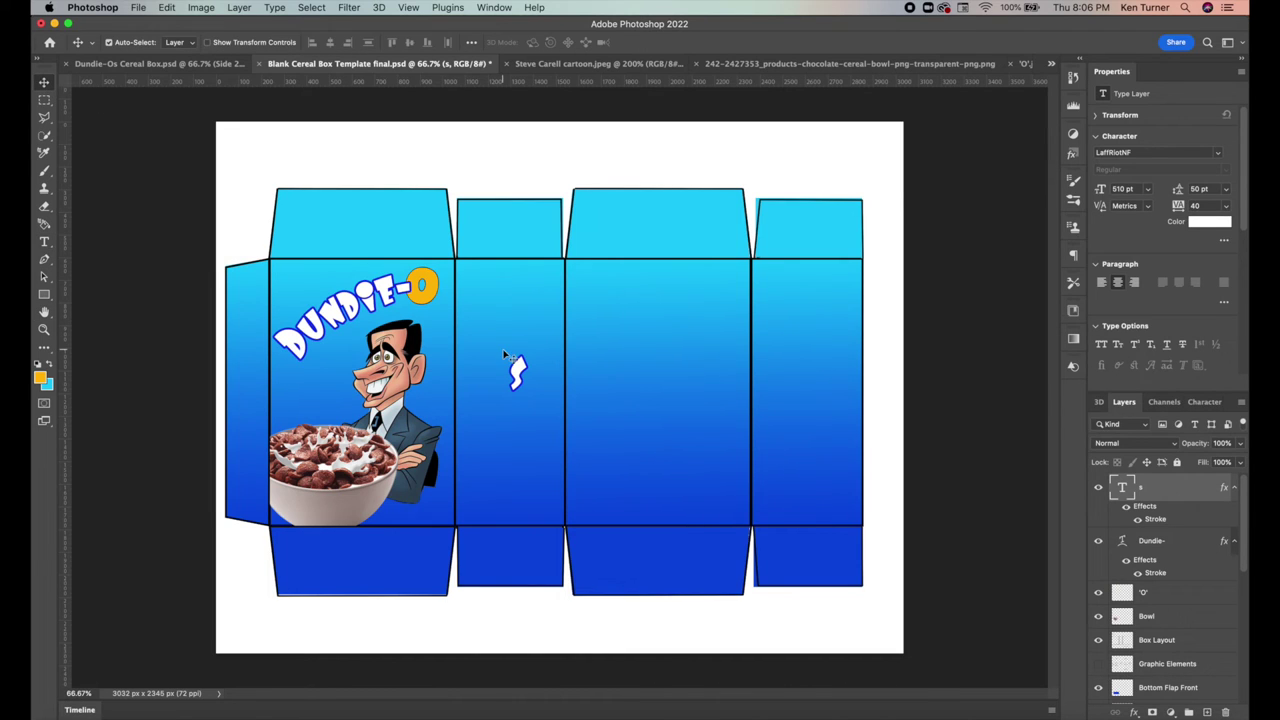
{"action": "left_click_drag", "start_coordinate": [531, 374], "coordinate": [452, 302]}
{"action": "key", "text": "Left"}
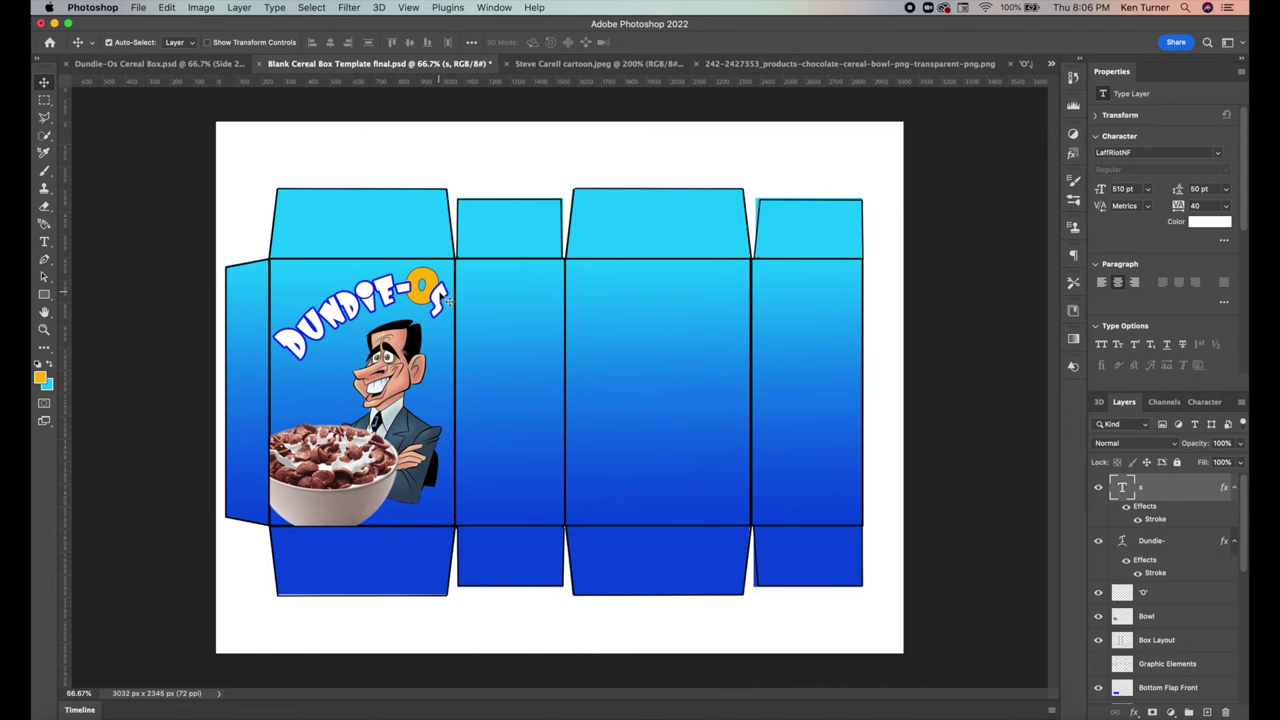
{"action": "left_click", "coordinate": [44, 241]}
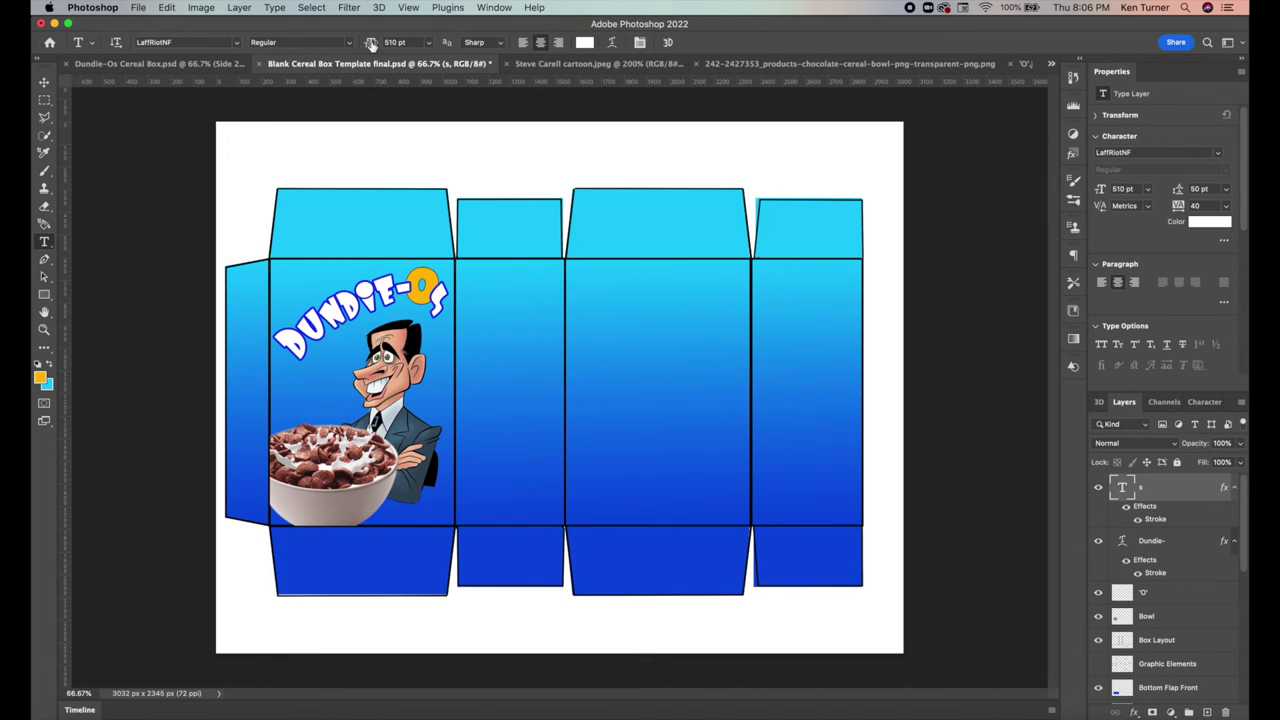
{"action": "left_click_drag", "start_coordinate": [370, 42], "coordinate": [278, 132]}
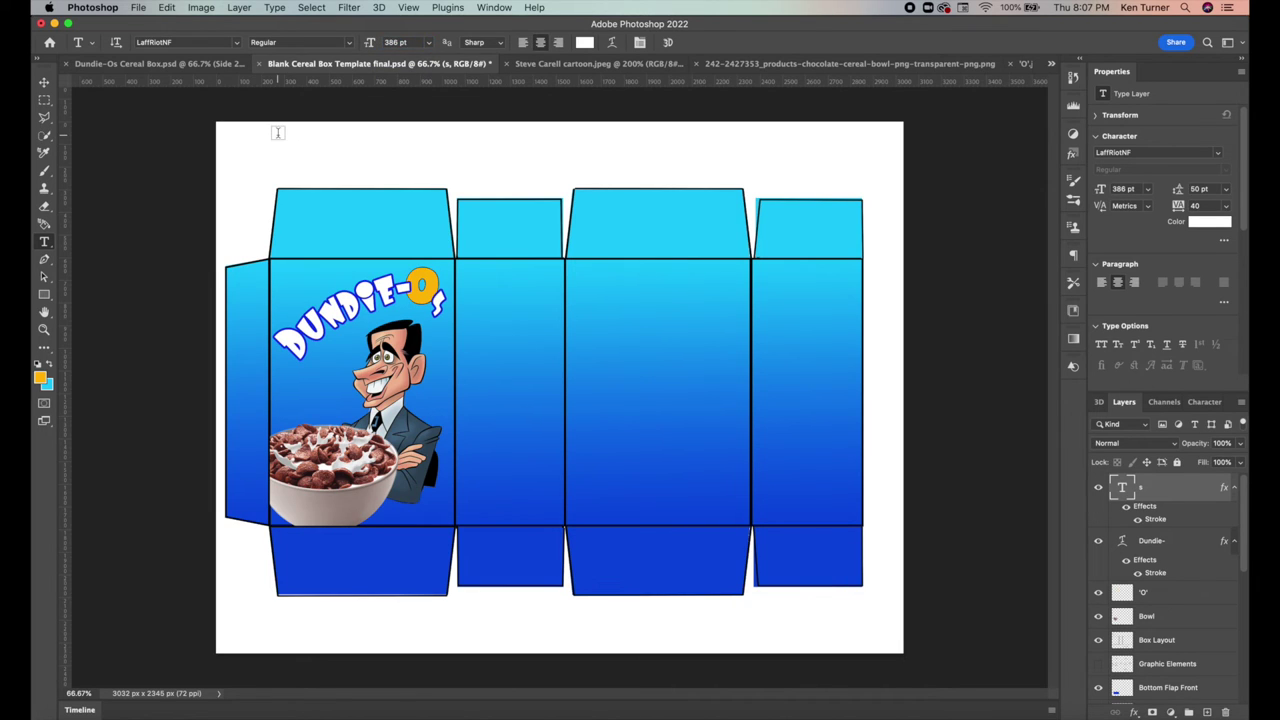
{"action": "key", "text": "v"}
{"action": "left_click_drag", "start_coordinate": [447, 306], "coordinate": [449, 300]}
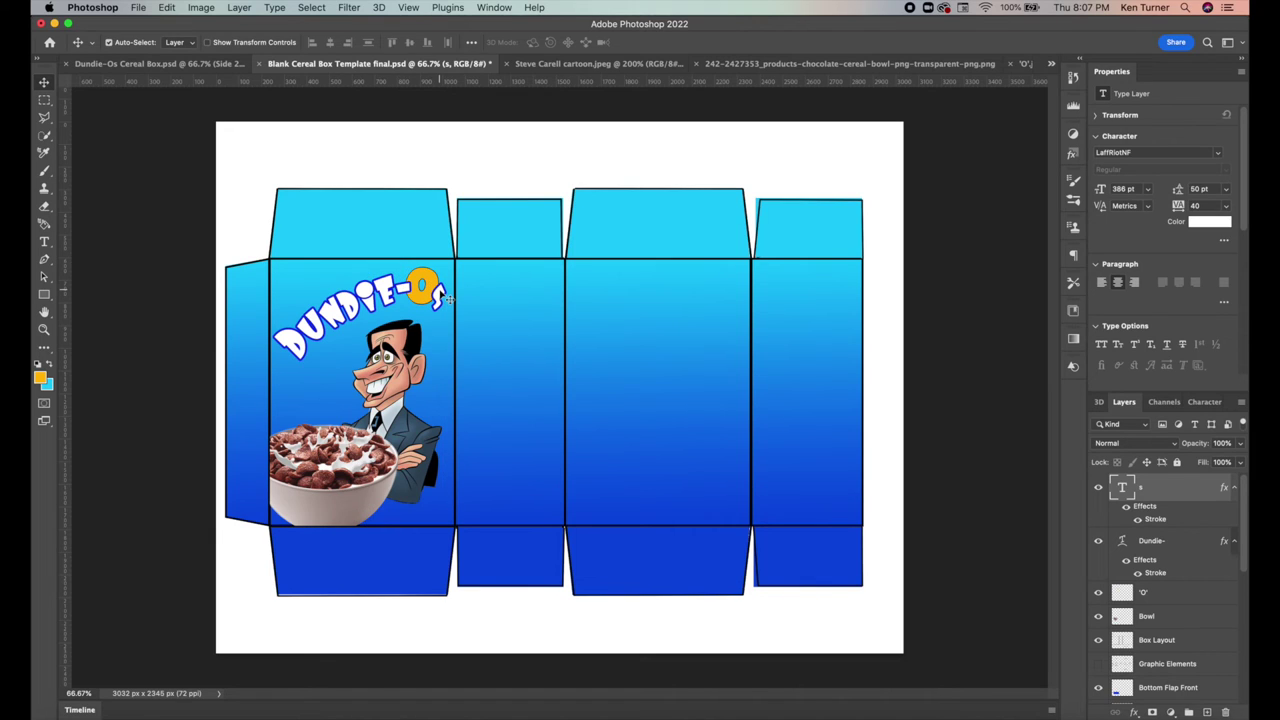
{"action": "key", "text": "shift+Up"}
Rasterize the s and Dundie- text layers and merge them with the 'O' layer into one layer
{"action": "left_click", "coordinate": [1179, 540], "text": "shift"}
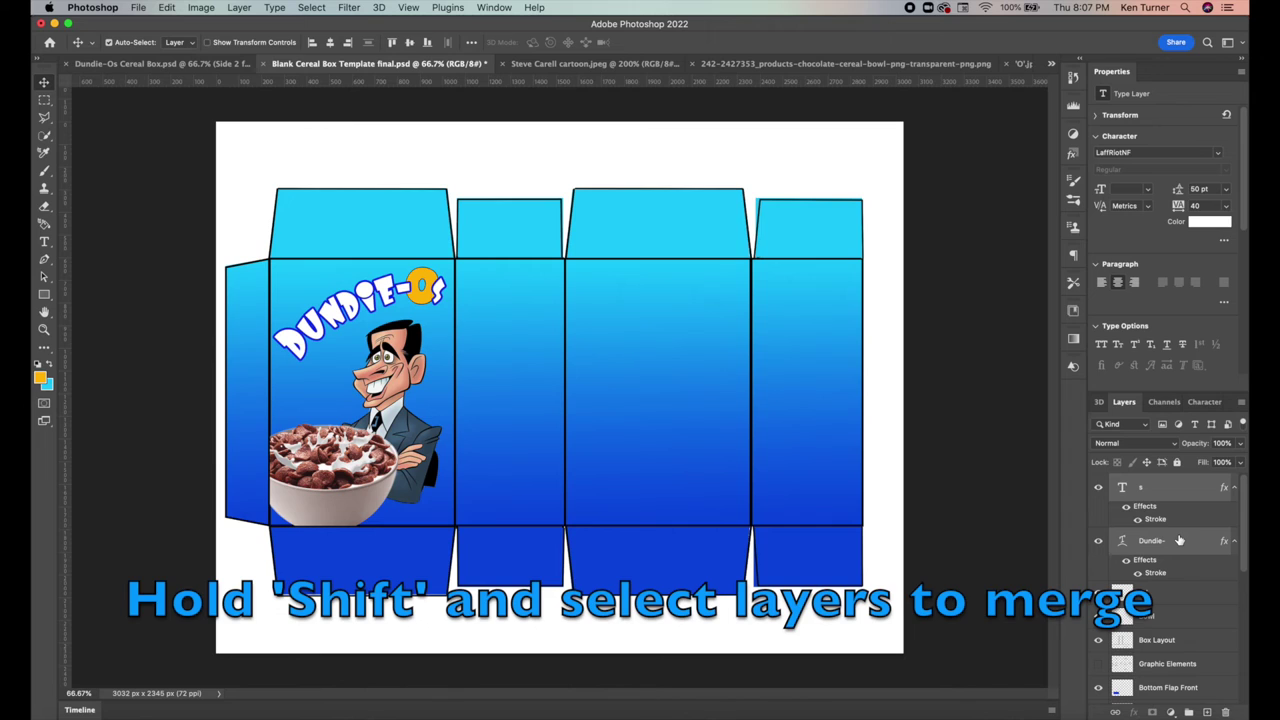
{"action": "left_click", "coordinate": [1182, 597], "text": "shift"}
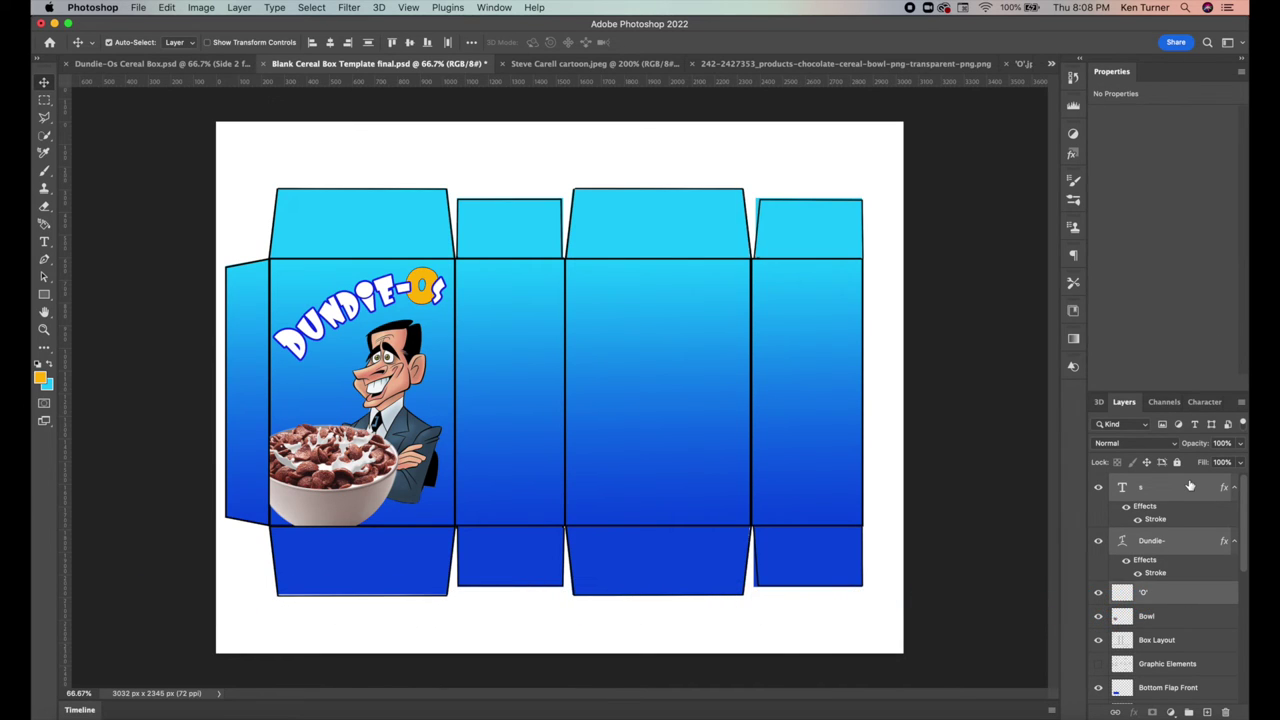
{"action": "right_click", "coordinate": [1191, 495]}
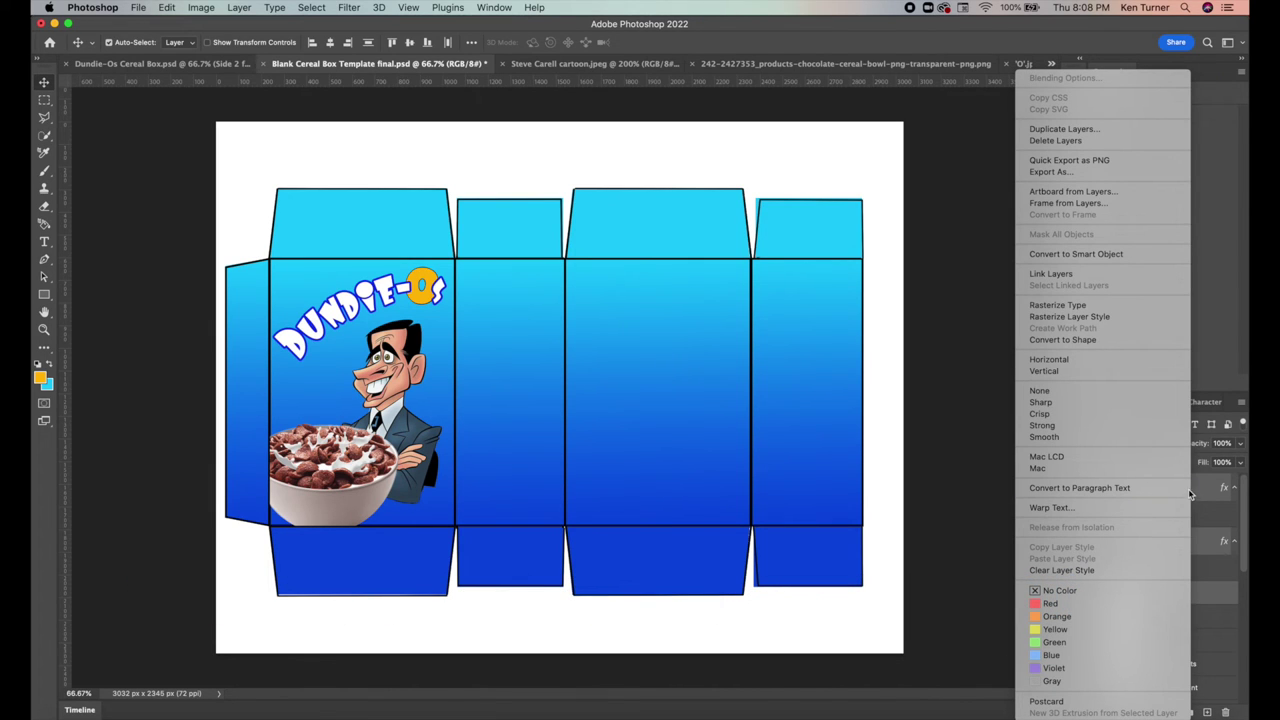
{"action": "left_click", "coordinate": [1043, 311]}
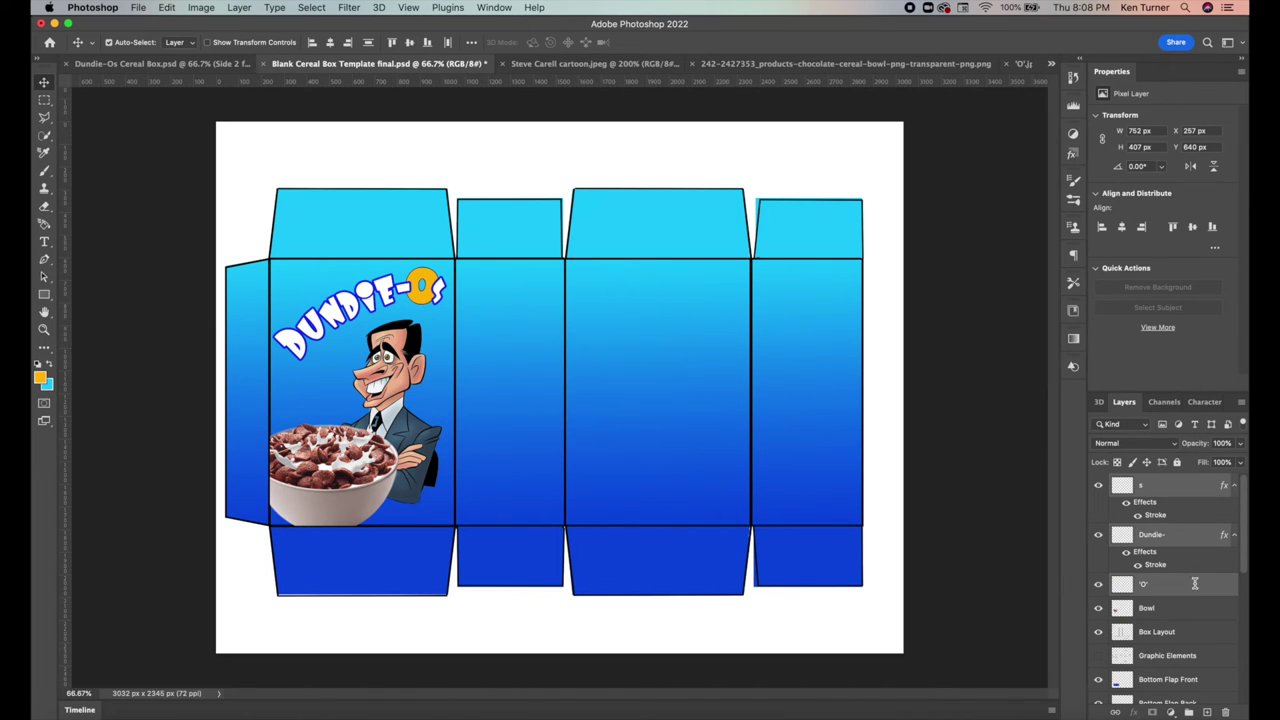
{"action": "right_click", "coordinate": [1195, 588]}
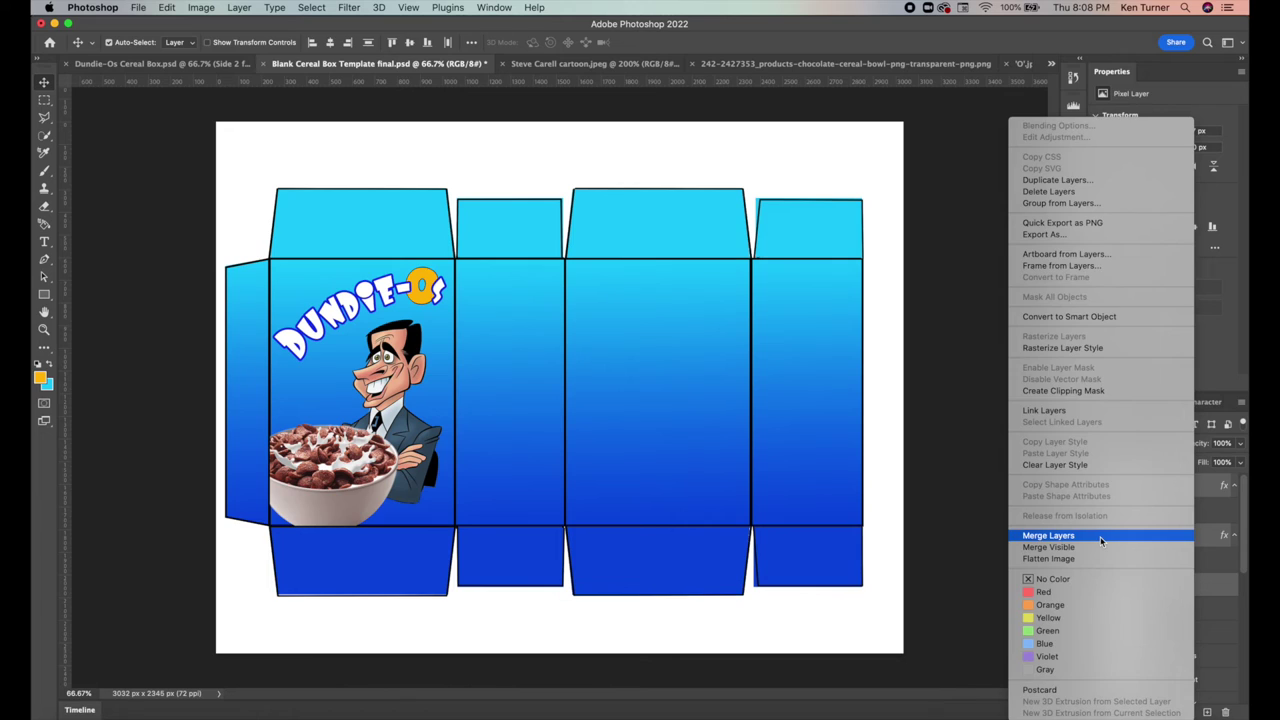
{"action": "left_click", "coordinate": [1048, 536]}
Check the merged title layer by toggling its visibility, and rename it DundiO Logo
{"action": "left_click", "coordinate": [1097, 486]}
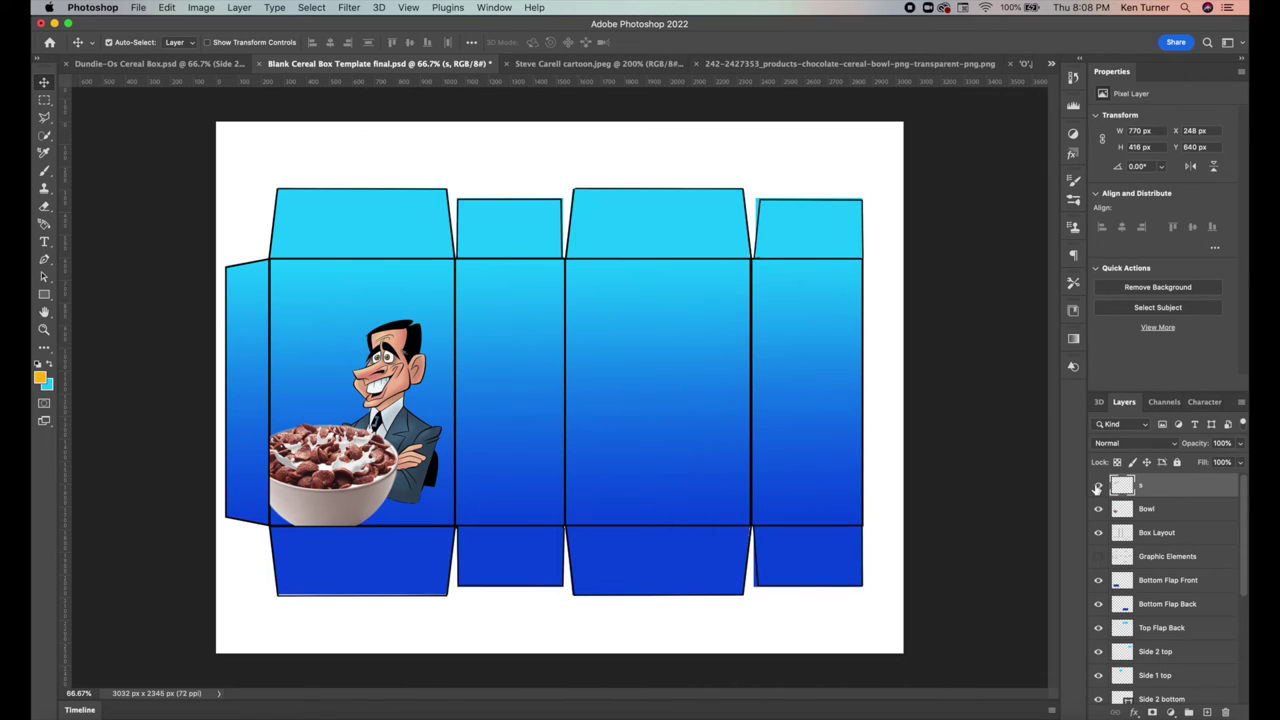
{"action": "left_click", "coordinate": [1097, 486]}
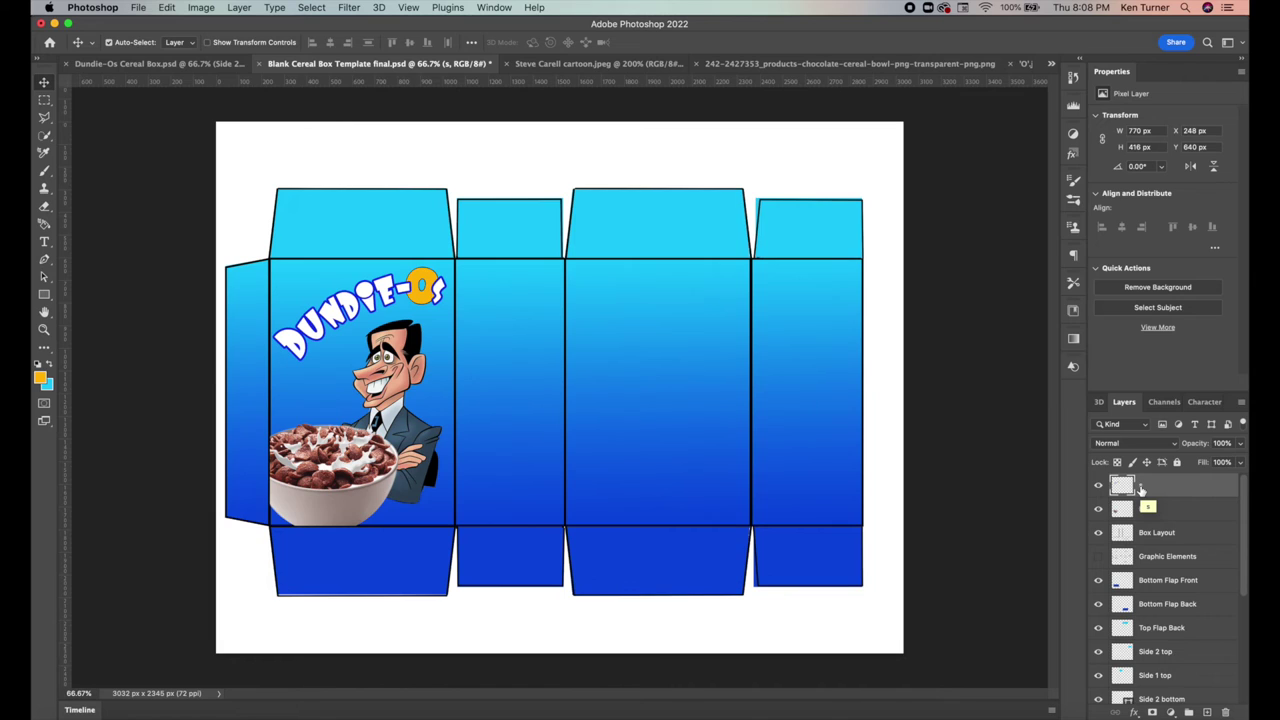
{"action": "double_click", "coordinate": [1140, 487]}
{"action": "type", "text": "DundiO Logo"}
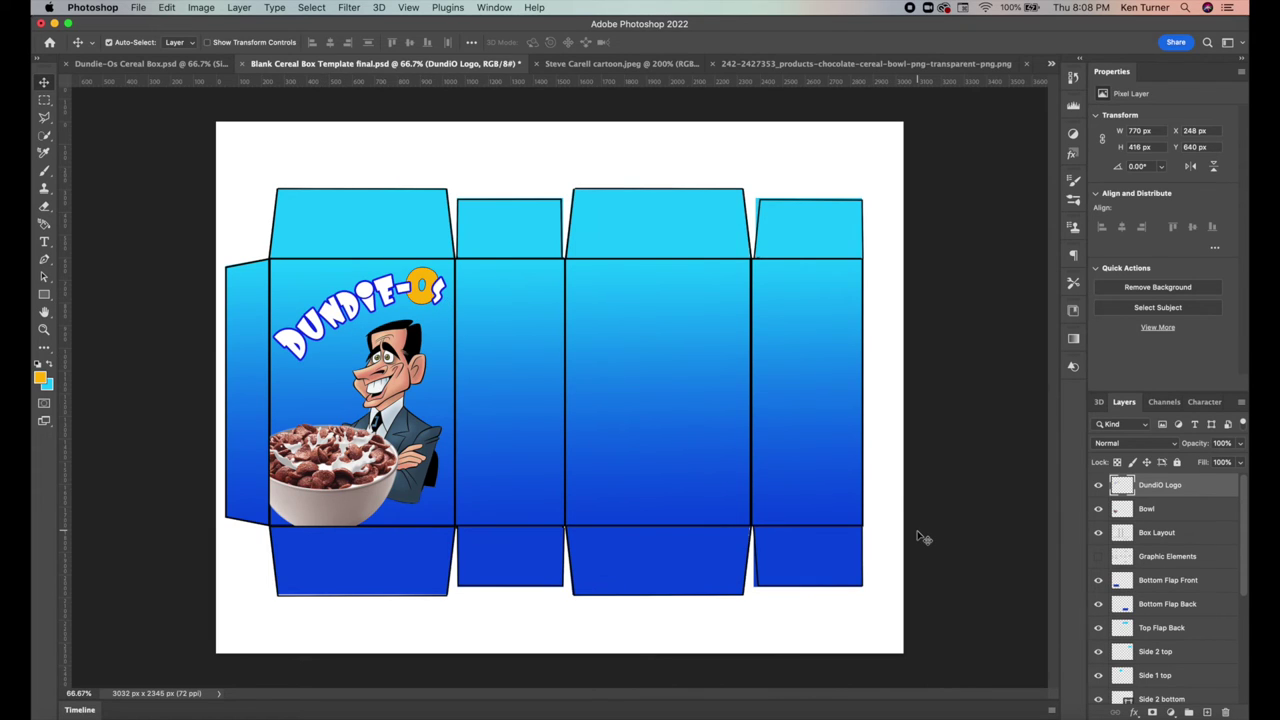
Add a red drop shadow to the logo with 100% opacity, 52° angle, 11 px distance and zero spread and size
{"action": "left_click", "coordinate": [1135, 712]}
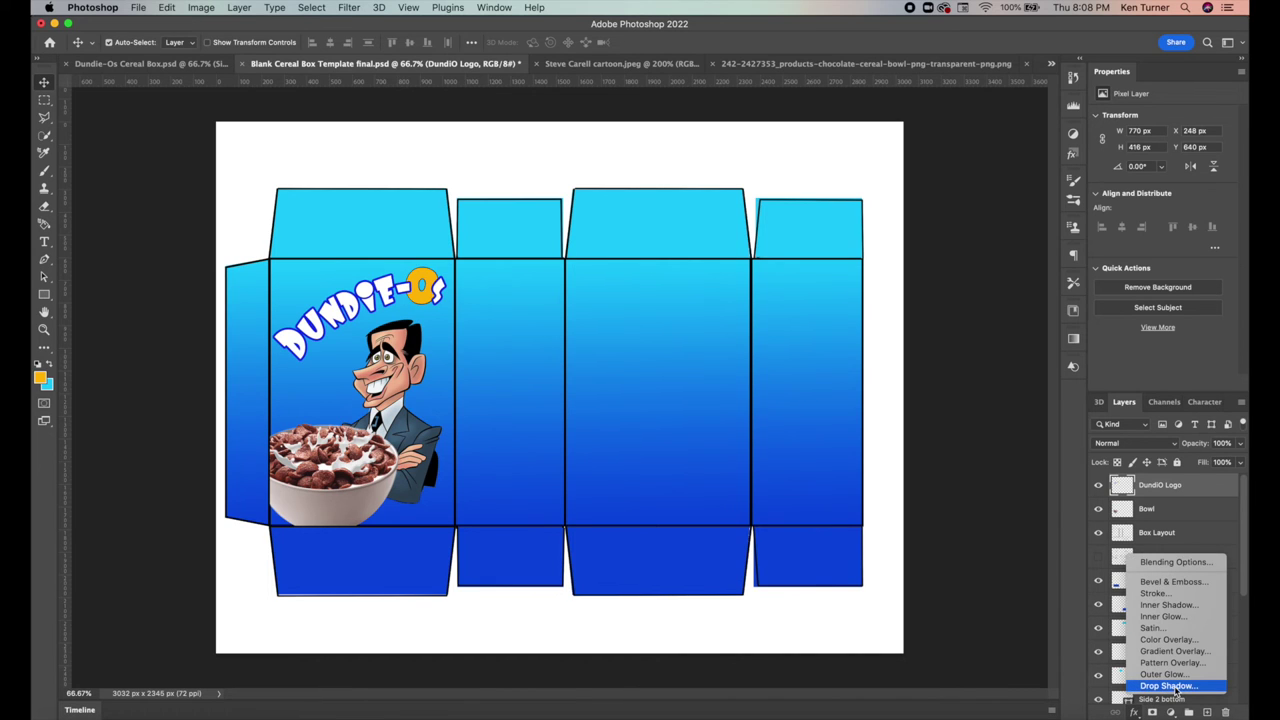
{"action": "left_click", "coordinate": [1170, 686]}
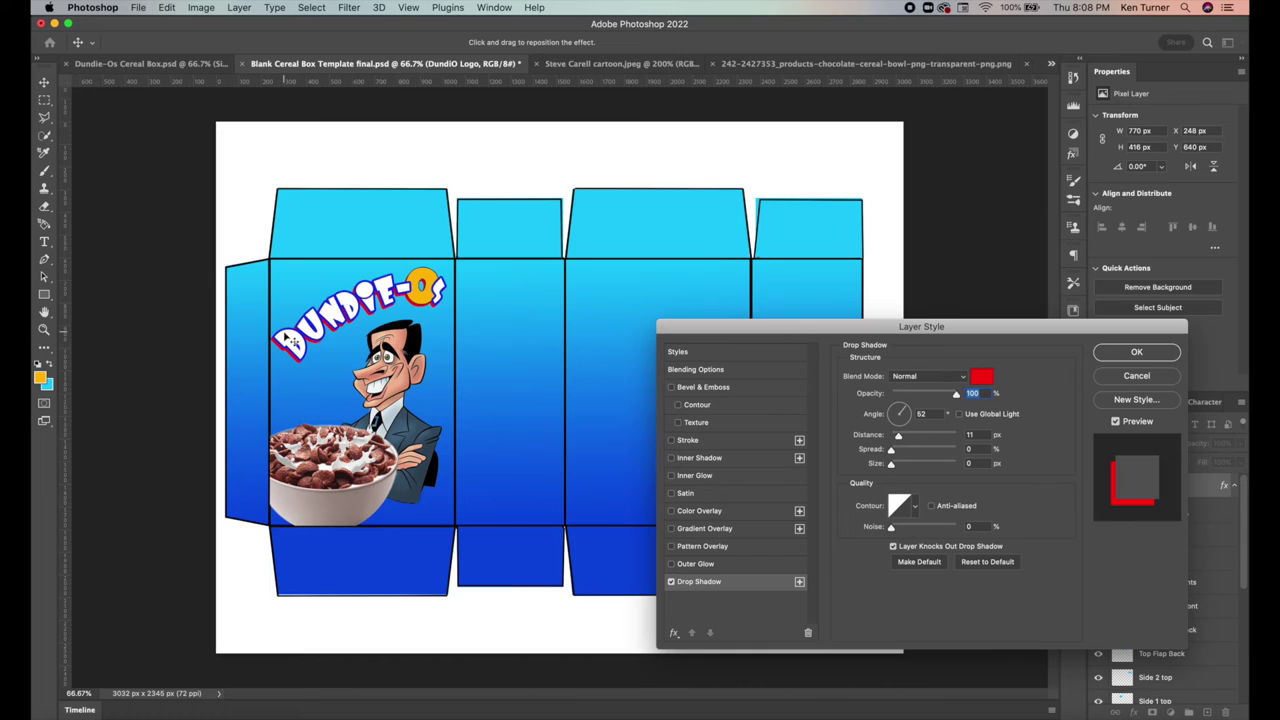
{"action": "left_click", "coordinate": [1128, 354]}
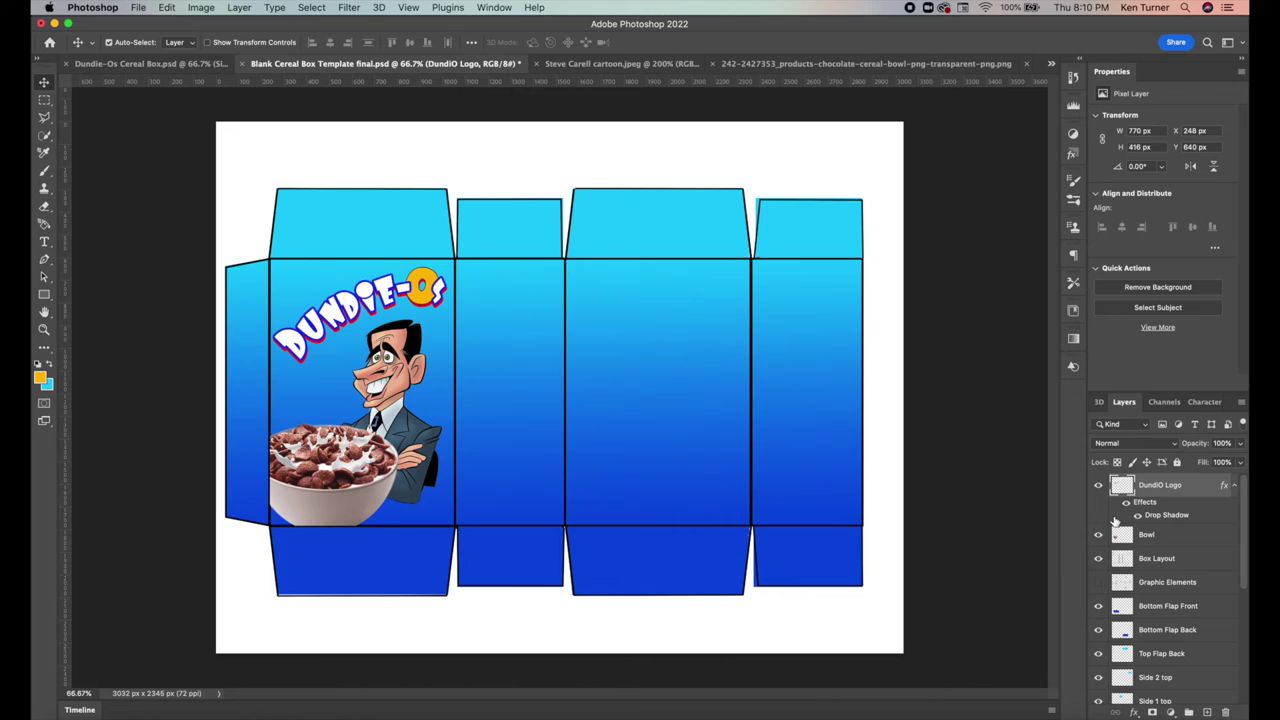
Check the template's panel labels, duplicate the logo and place the copy upside down on the front's top flap at about 526 × 156 px
{"action": "left_click", "coordinate": [1098, 582]}
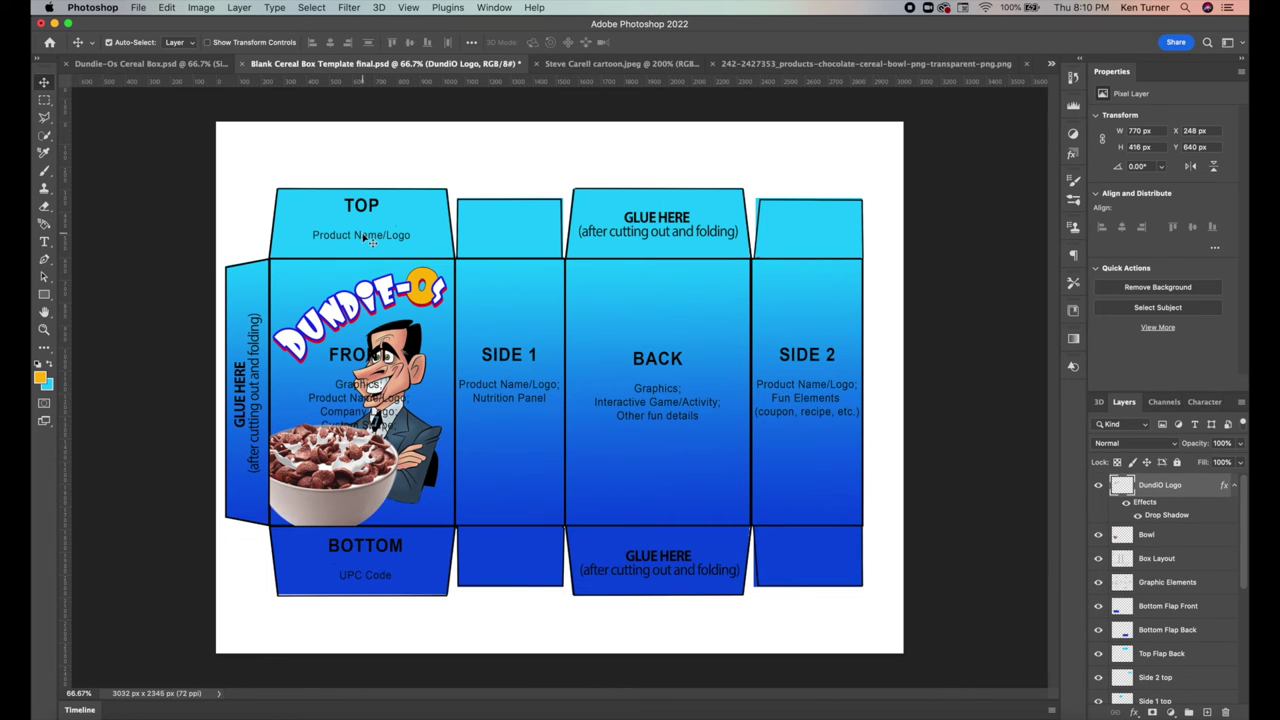
{"action": "left_click", "coordinate": [1098, 582]}
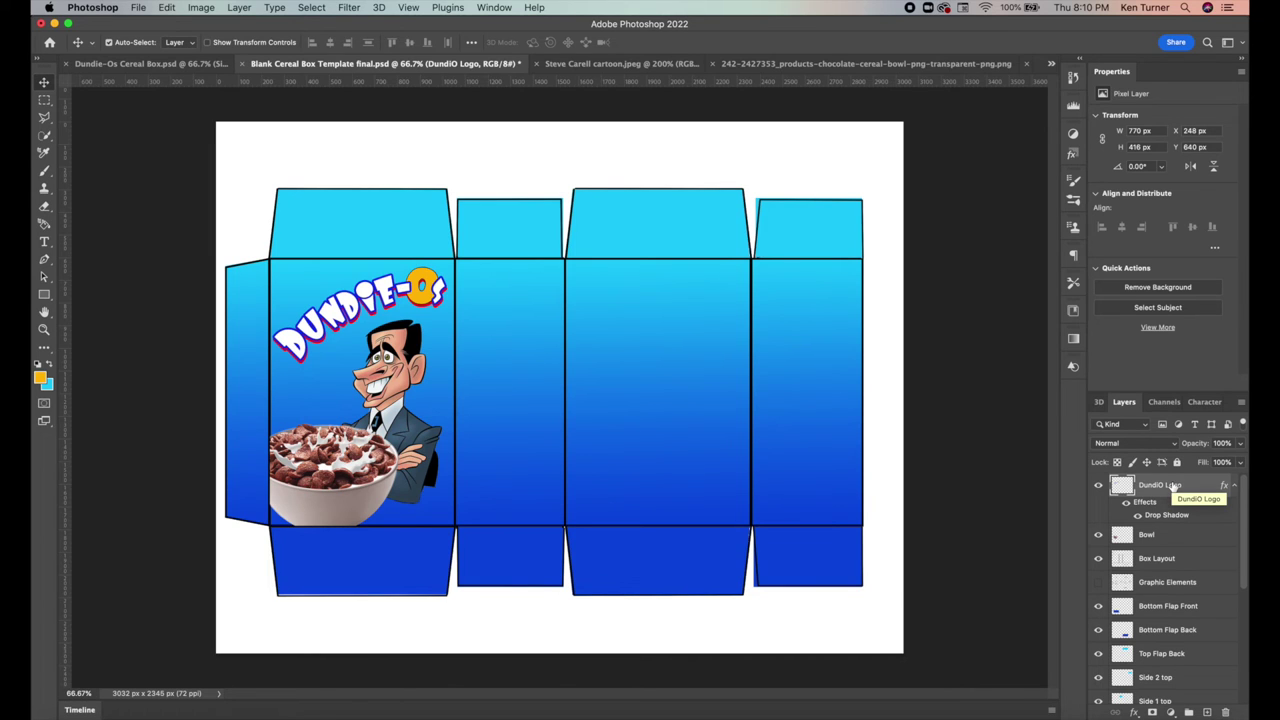
{"action": "key", "text": "super+j"}
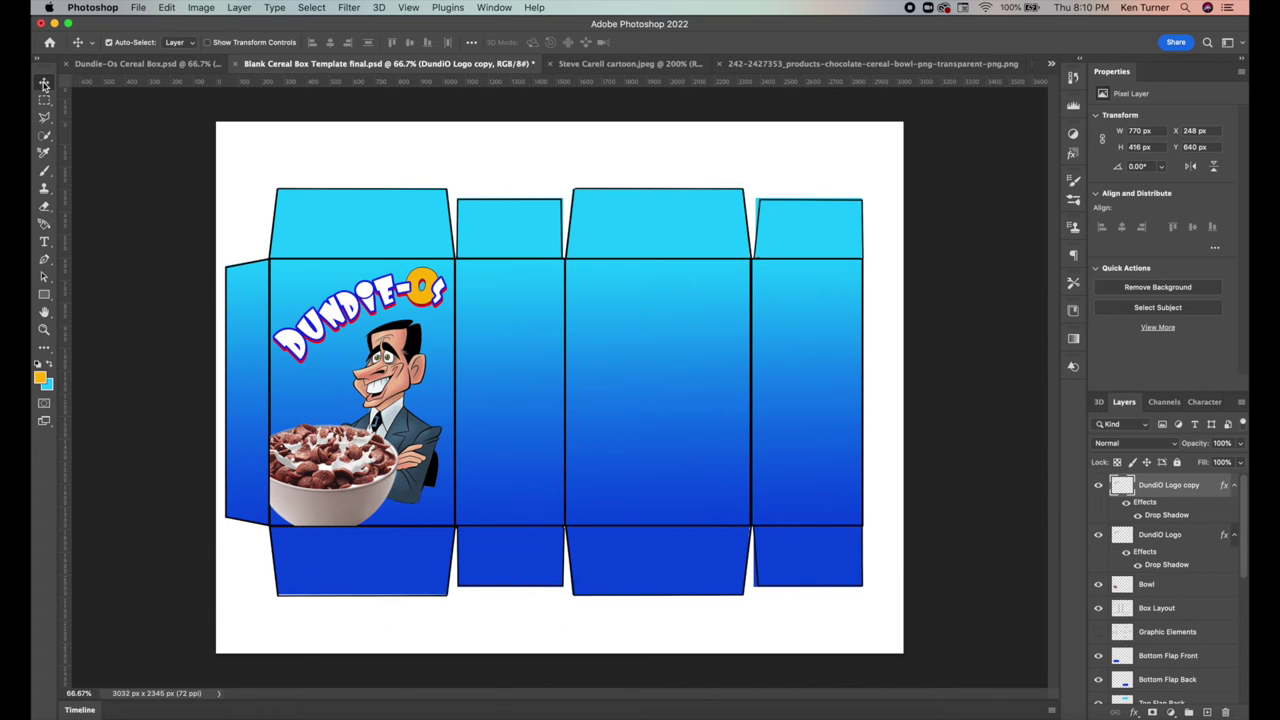
{"action": "left_click_drag", "start_coordinate": [392, 297], "coordinate": [383, 213]}
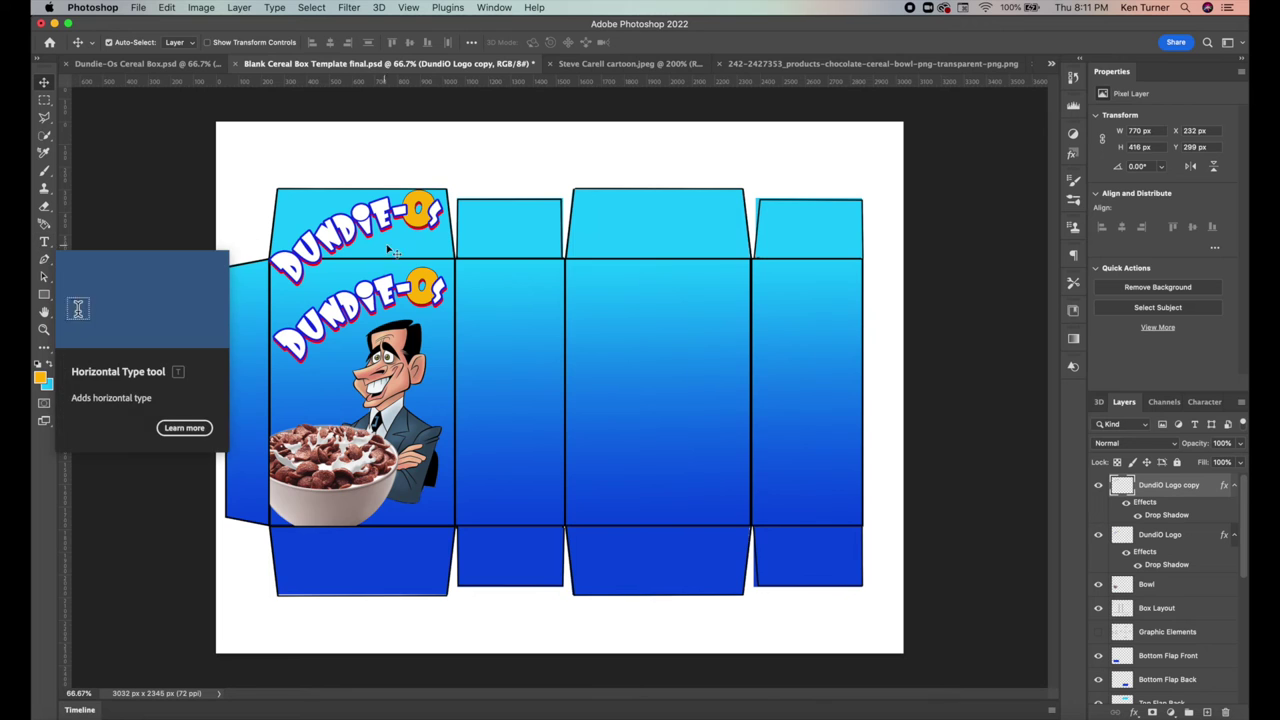
{"action": "key", "text": "super+t"}
{"action": "left_click_drag", "start_coordinate": [458, 232], "coordinate": [300, 165]}
{"action": "key", "text": "Return"}
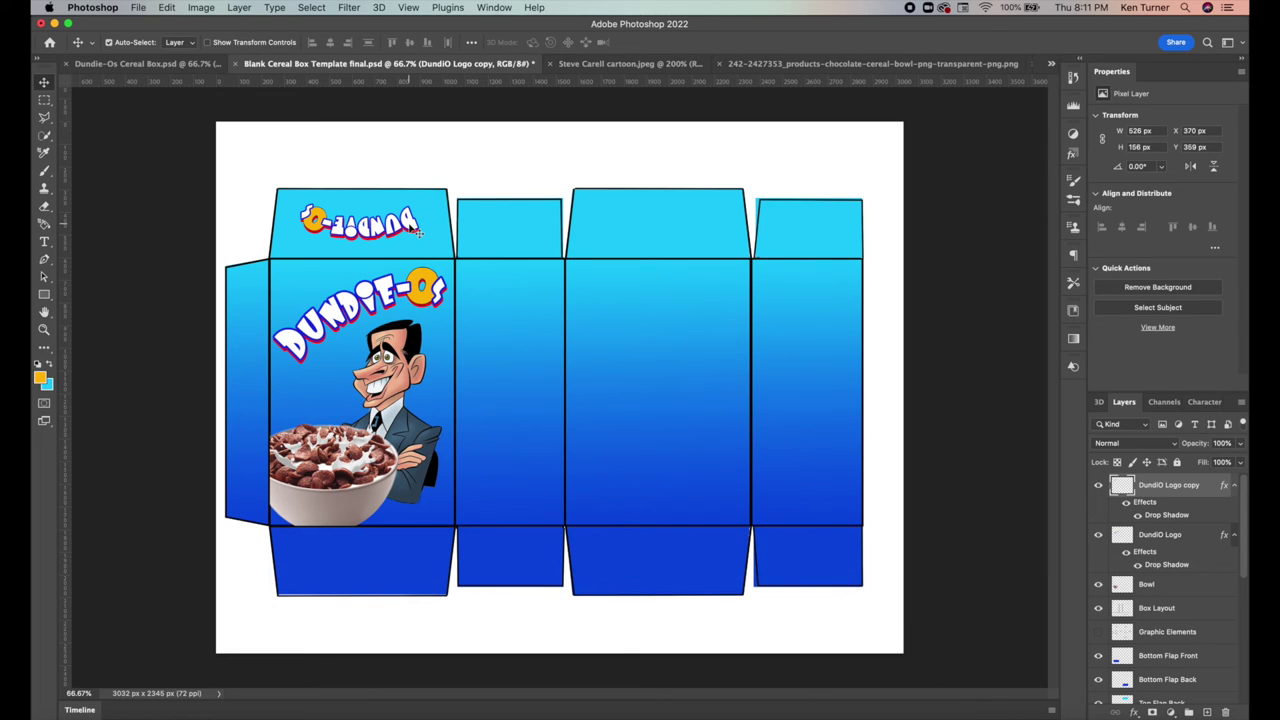
Duplicate the top-flap logo and place upright copies about 384 × 113 px at the top of the Side 1 and Side 2 panels
{"action": "left_click", "coordinate": [1098, 631]}
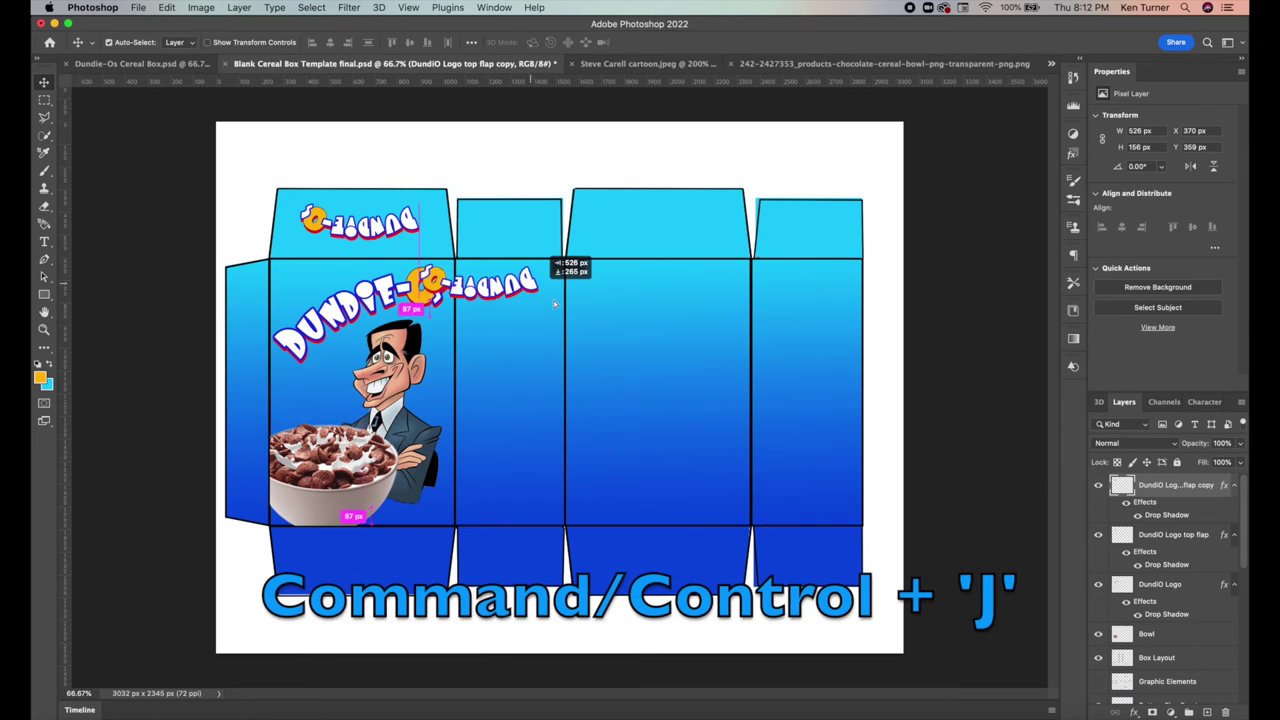
{"action": "left_click_drag", "start_coordinate": [566, 264], "coordinate": [545, 280]}
{"action": "key", "text": "Return"}
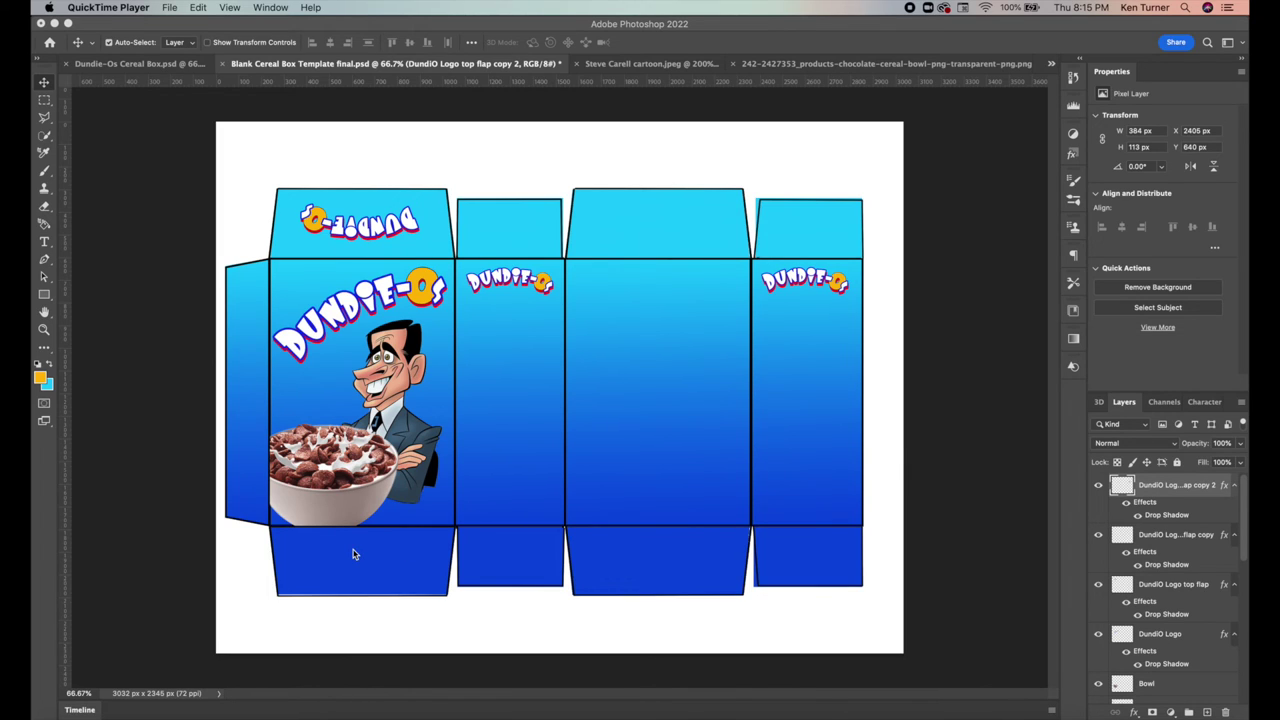
Open Nutrition Panel.jpeg from the Dundie-Os source pics folder
{"action": "left_click", "coordinate": [527, 388]}
{"action": "left_click", "coordinate": [138, 7]}
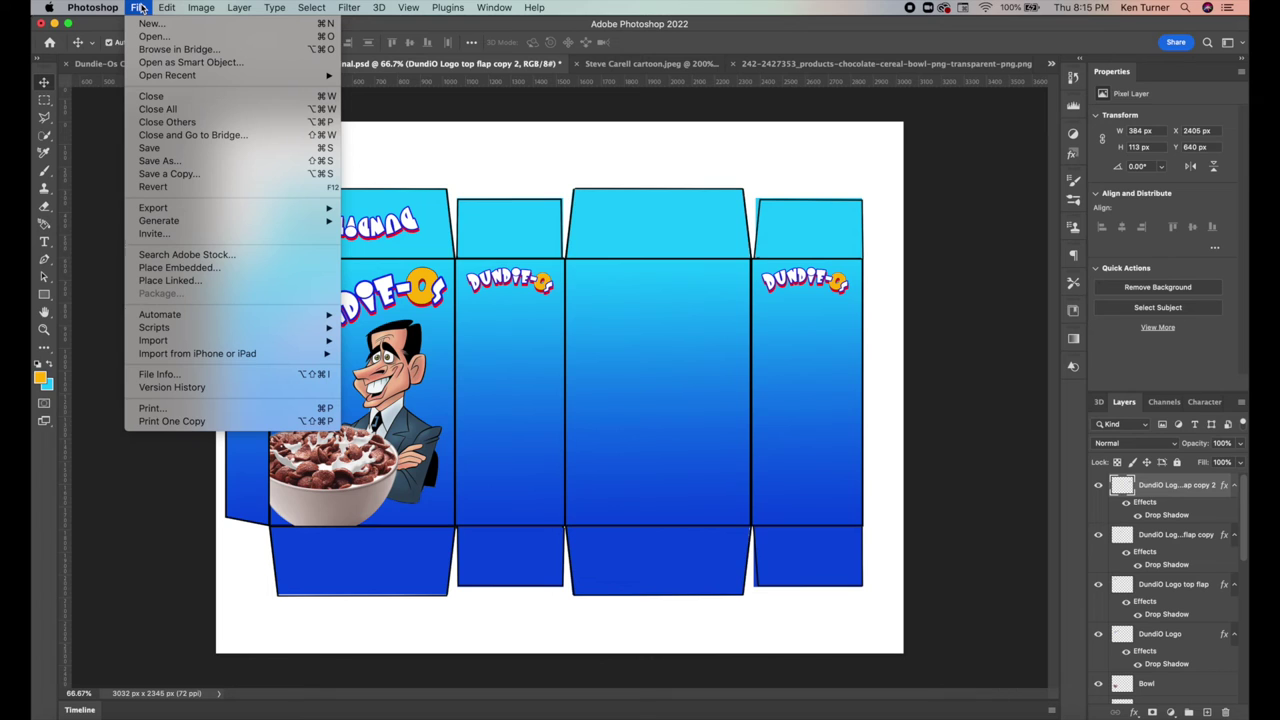
{"action": "left_click", "coordinate": [149, 38]}
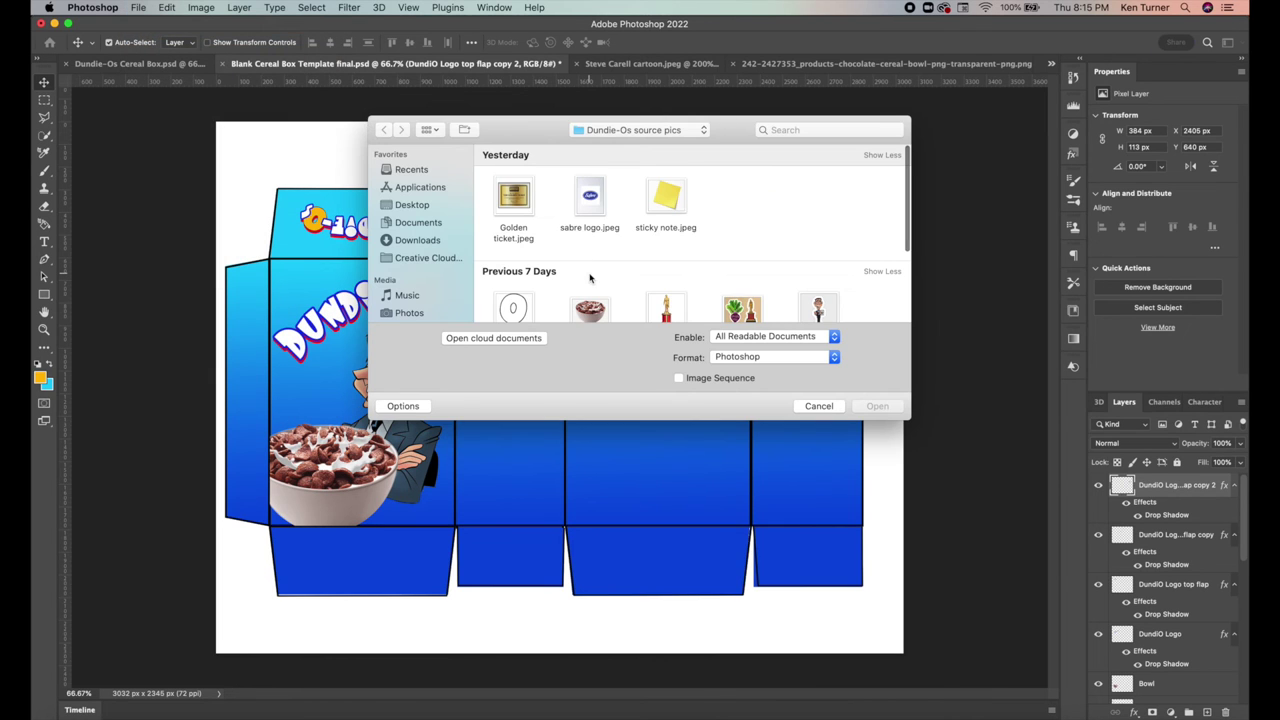
{"action": "scroll", "coordinate": [590, 278], "scroll_direction": "down", "scroll_amount": 4}
{"action": "left_click", "coordinate": [515, 270]}
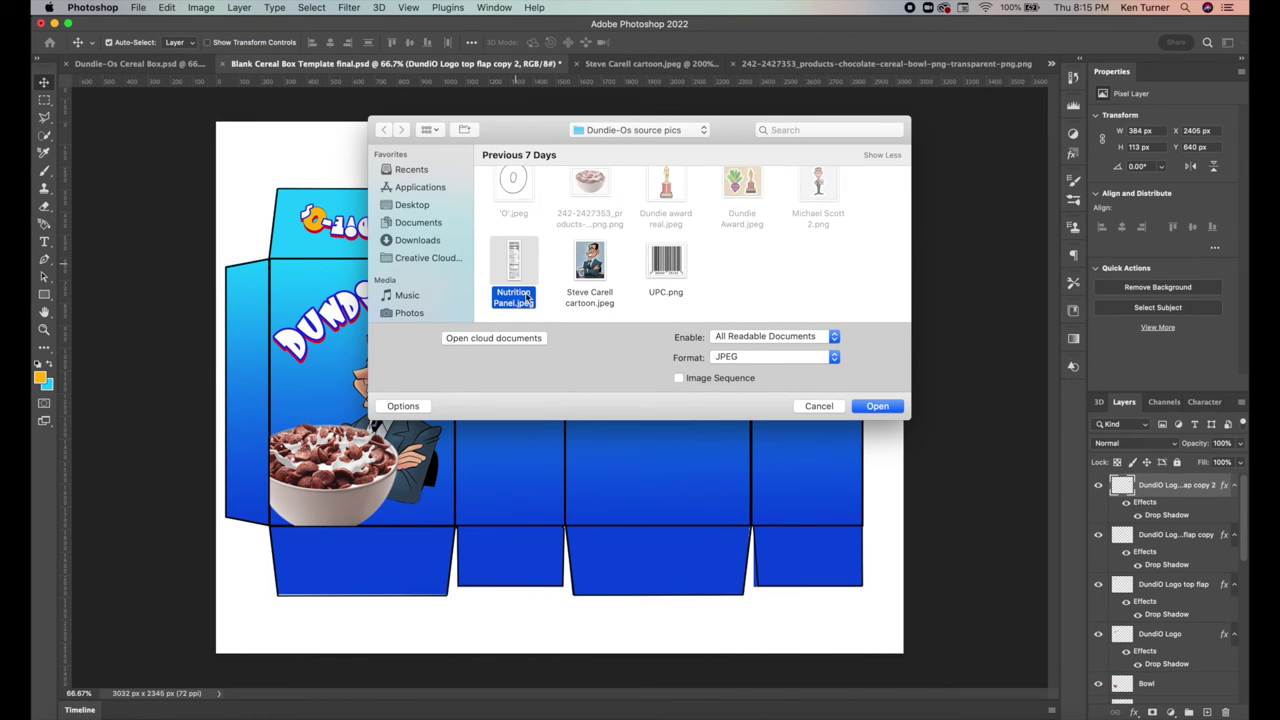
{"action": "left_click", "coordinate": [886, 406]}
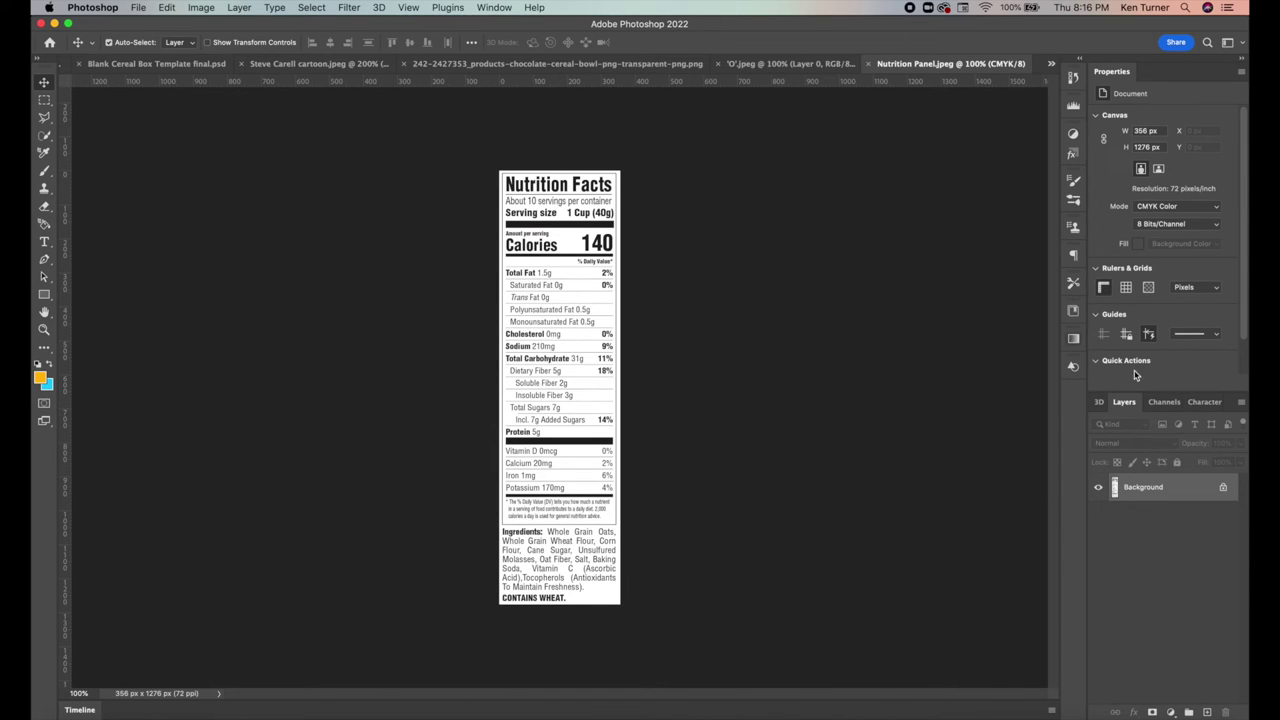
Unlock the nutrition panel image, bring it into the box design and fit it on Side 1 below the logo at about 334 × 943 px
{"action": "left_click", "coordinate": [1222, 487]}
{"action": "left_click_drag", "start_coordinate": [1115, 487], "coordinate": [501, 379]}
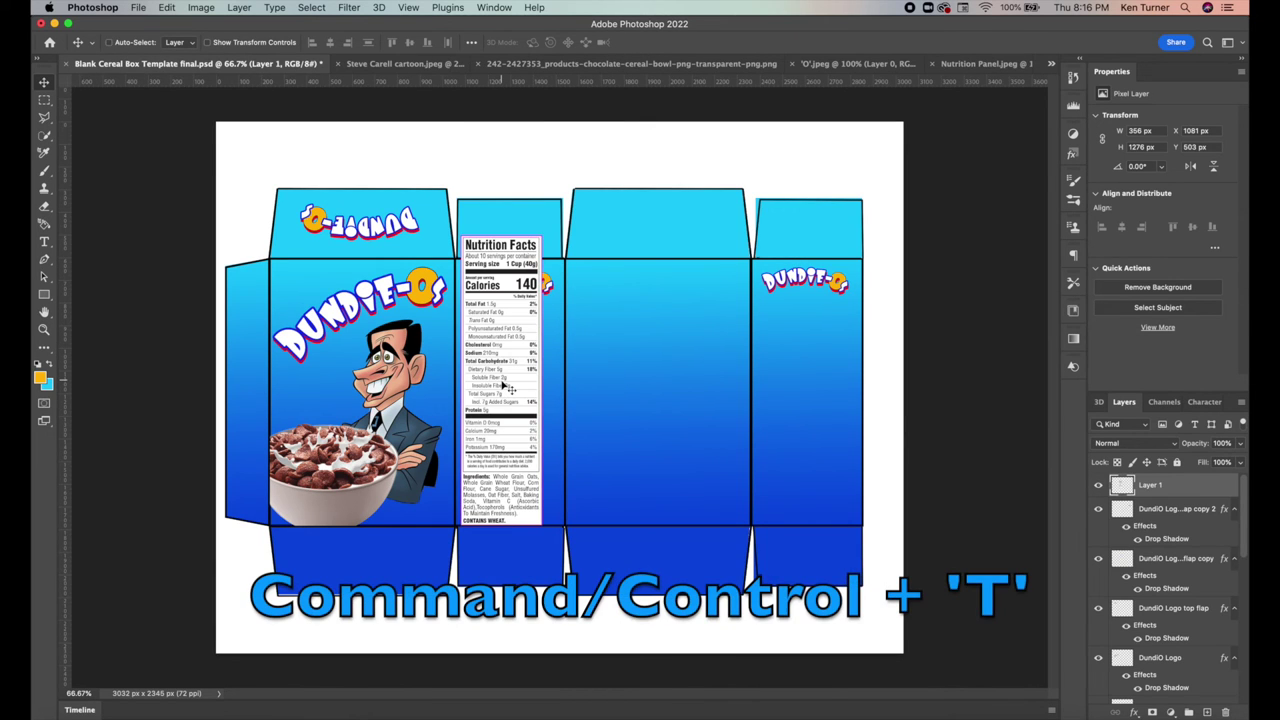
{"action": "key", "text": "super+t"}
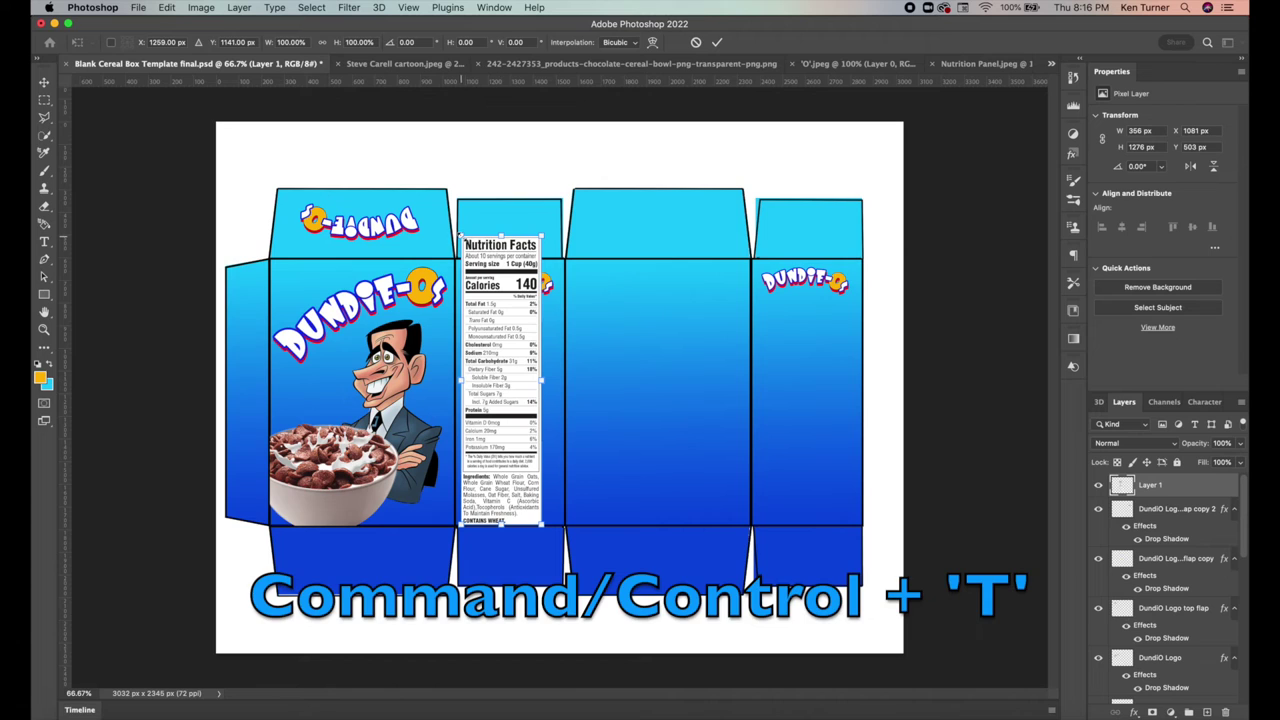
{"action": "left_click_drag", "start_coordinate": [458, 236], "coordinate": [478, 292]}
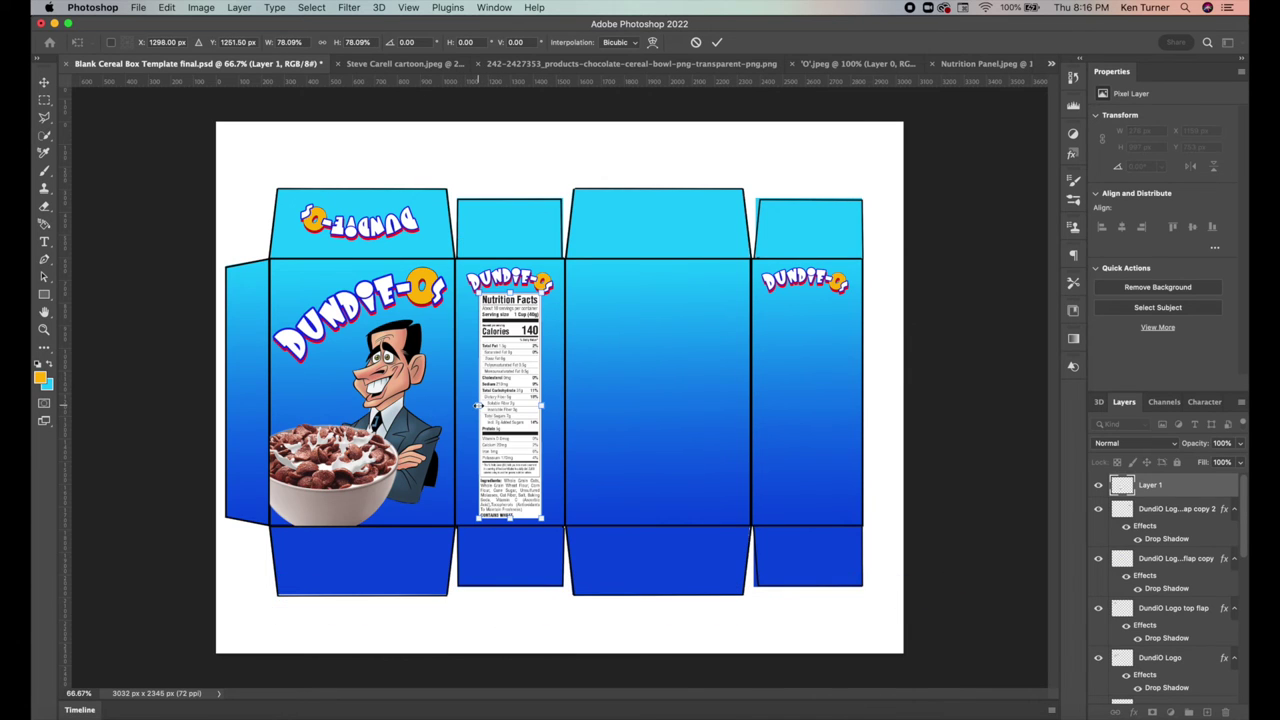
{"action": "mouse_move", "coordinate": [477, 405]}
{"action": "left_mouse_down"}
{"action": "mouse_move", "coordinate": [466, 405]}
{"action": "mouse_move", "coordinate": [477, 405]}
{"action": "left_mouse_up"}
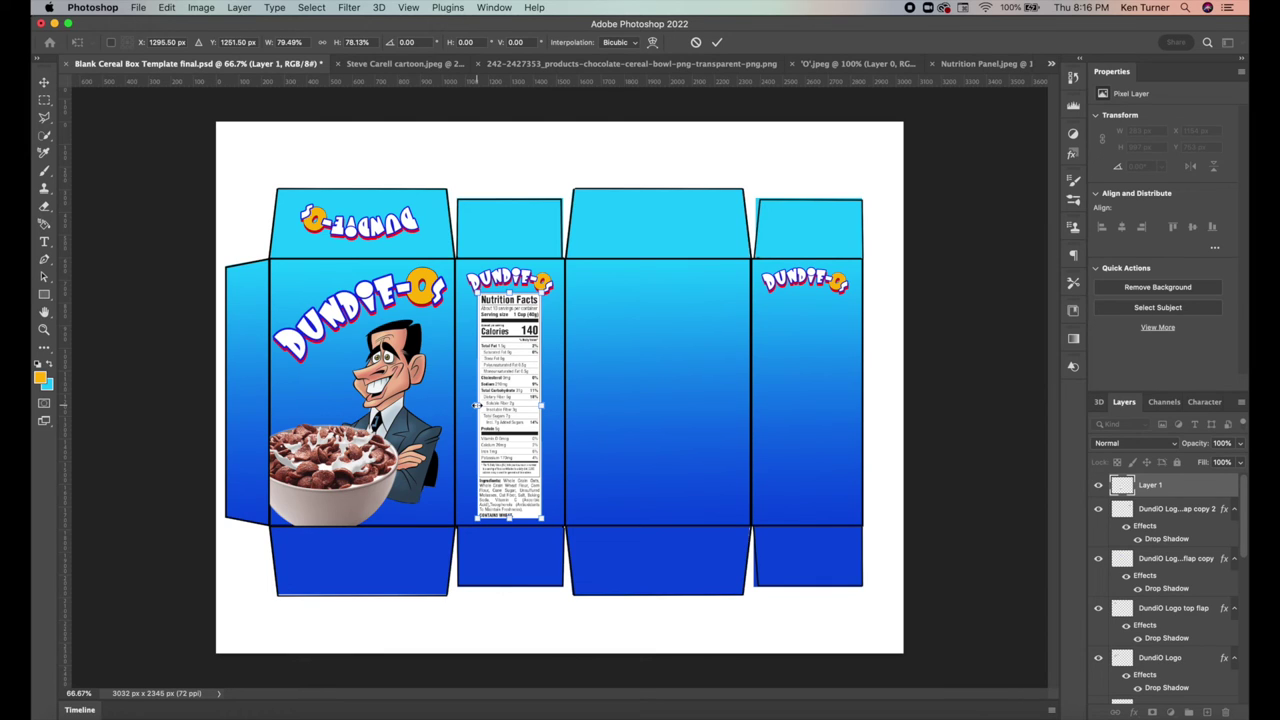
{"action": "left_click_drag", "start_coordinate": [477, 405], "coordinate": [504, 515]}
{"action": "key", "text": "Return"}
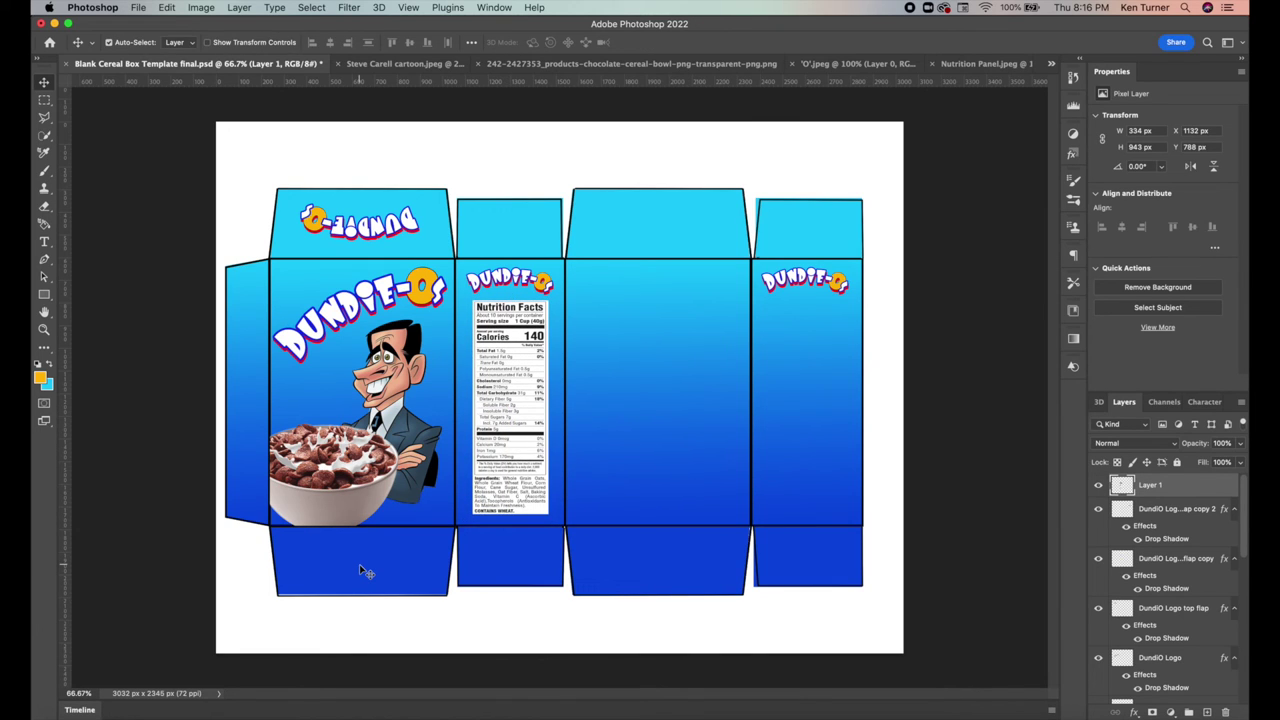
Open UPC.png and place the barcode on the front's bottom flap at about 240 × 206 px
{"action": "left_click", "coordinate": [140, 7]}
{"action": "left_click", "coordinate": [186, 46]}
{"action": "key", "text": "Return"}
{"action": "left_click_drag", "start_coordinate": [138, 86], "coordinate": [322, 563]}
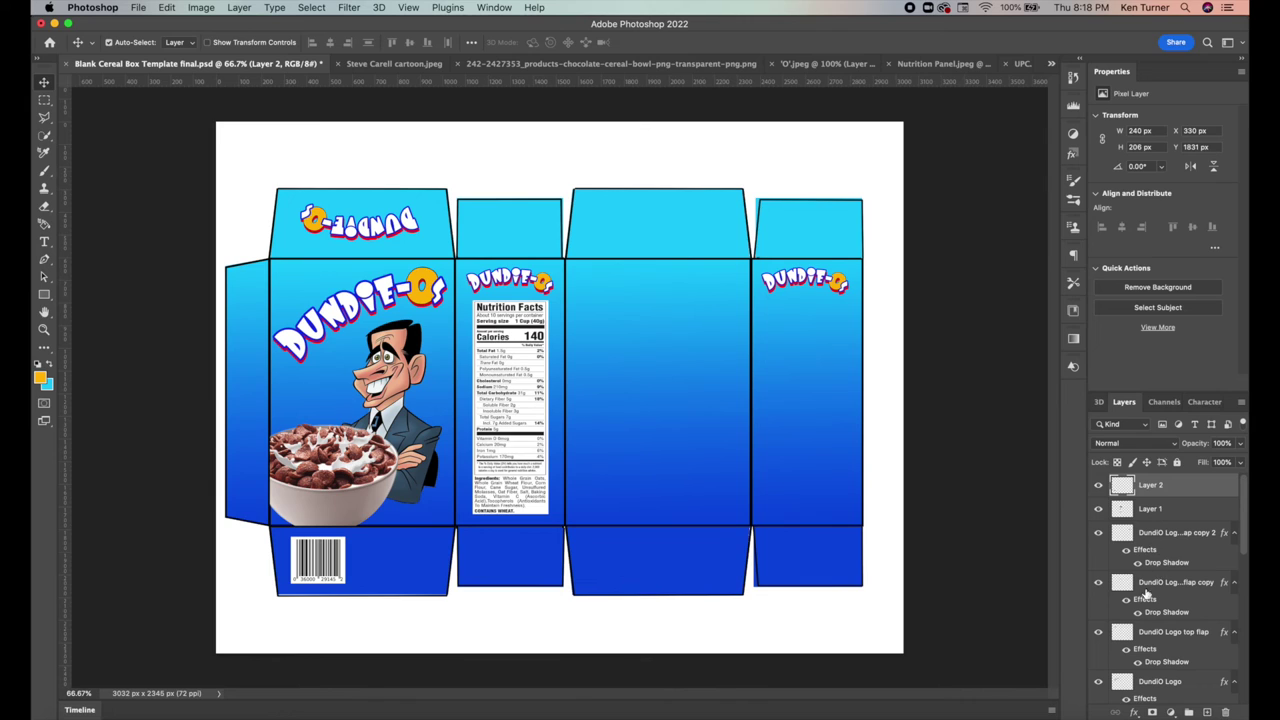
Show the Graphic Elements layer to check the template's panel labels, and hide it again
{"action": "scroll", "coordinate": [1147, 590], "scroll_direction": "down", "scroll_amount": 3}
{"action": "left_click", "coordinate": [1098, 624]}
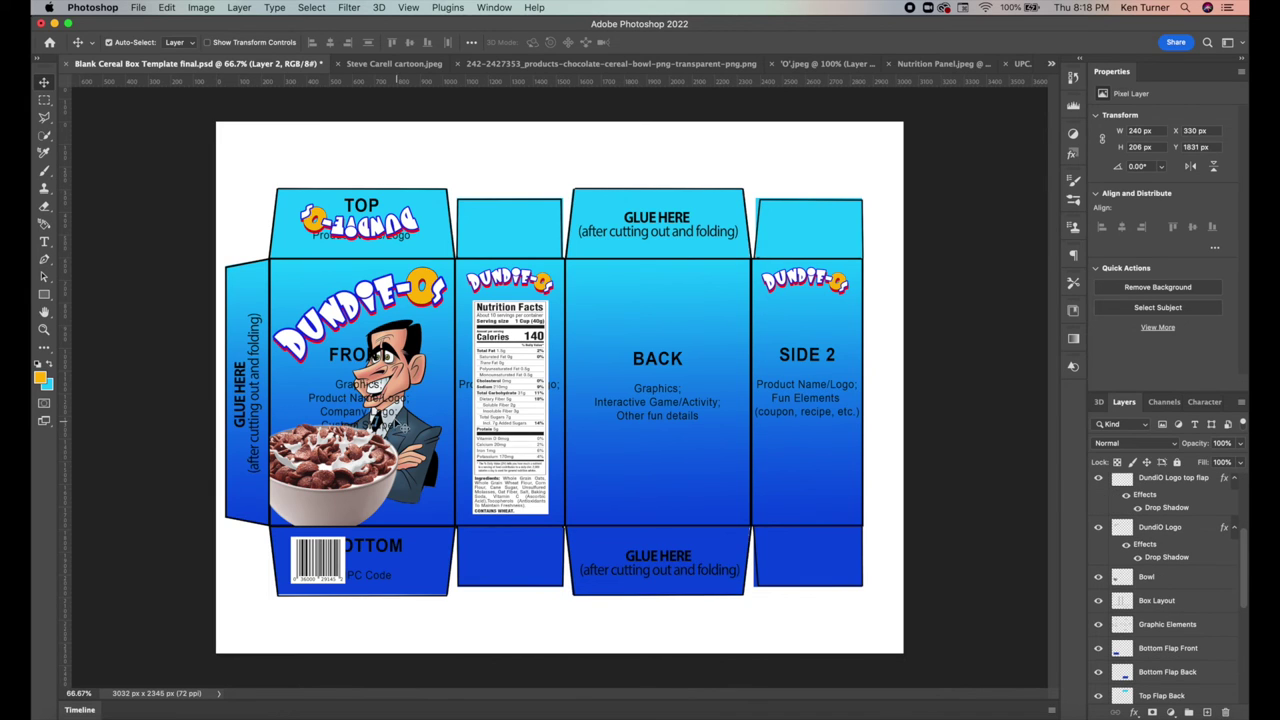
{"action": "left_click", "coordinate": [1097, 625]}
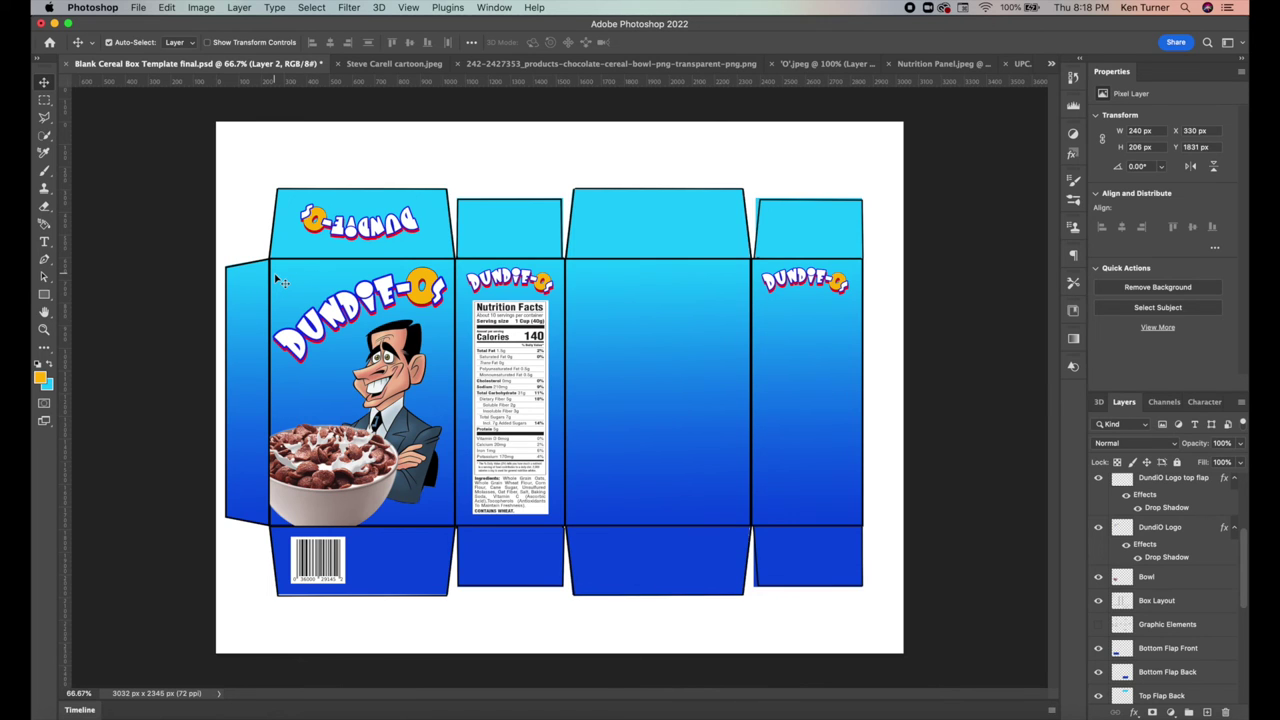
Open sabre logo.jpeg and select the oval Sabre logo using Select and Mask
{"action": "left_click", "coordinate": [138, 7]}
{"action": "left_click", "coordinate": [150, 43]}
{"action": "double_click", "coordinate": [594, 204]}
{"action": "key", "text": "super+alt+r"}
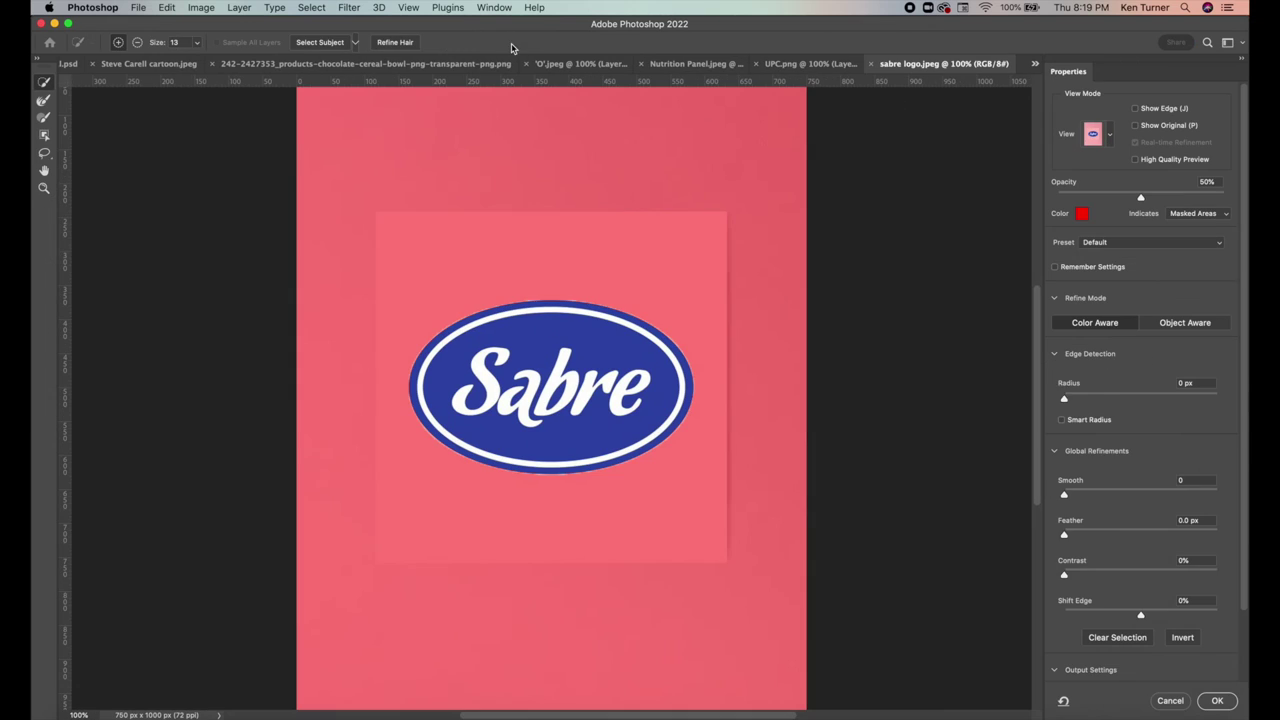
{"action": "left_click", "coordinate": [1217, 700]}
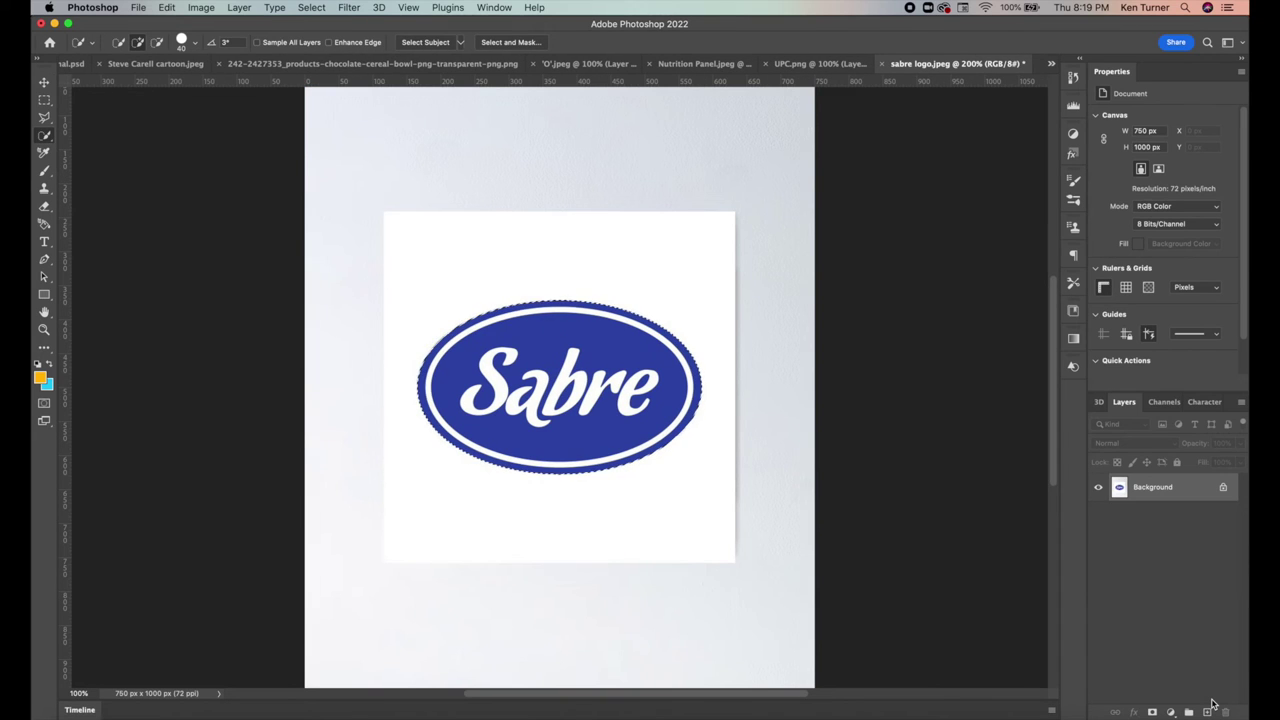
Copy the Sabre logo into the box design and scale it to about 220 × 136 px in the front panel's upper-left corner
{"action": "key", "text": "super+c"}
{"action": "left_click", "coordinate": [70, 63]}
{"action": "key", "text": "super+v"}
{"action": "key", "text": "v"}
{"action": "left_click_drag", "start_coordinate": [580, 391], "coordinate": [301, 284]}
{"action": "key", "text": "super+t"}
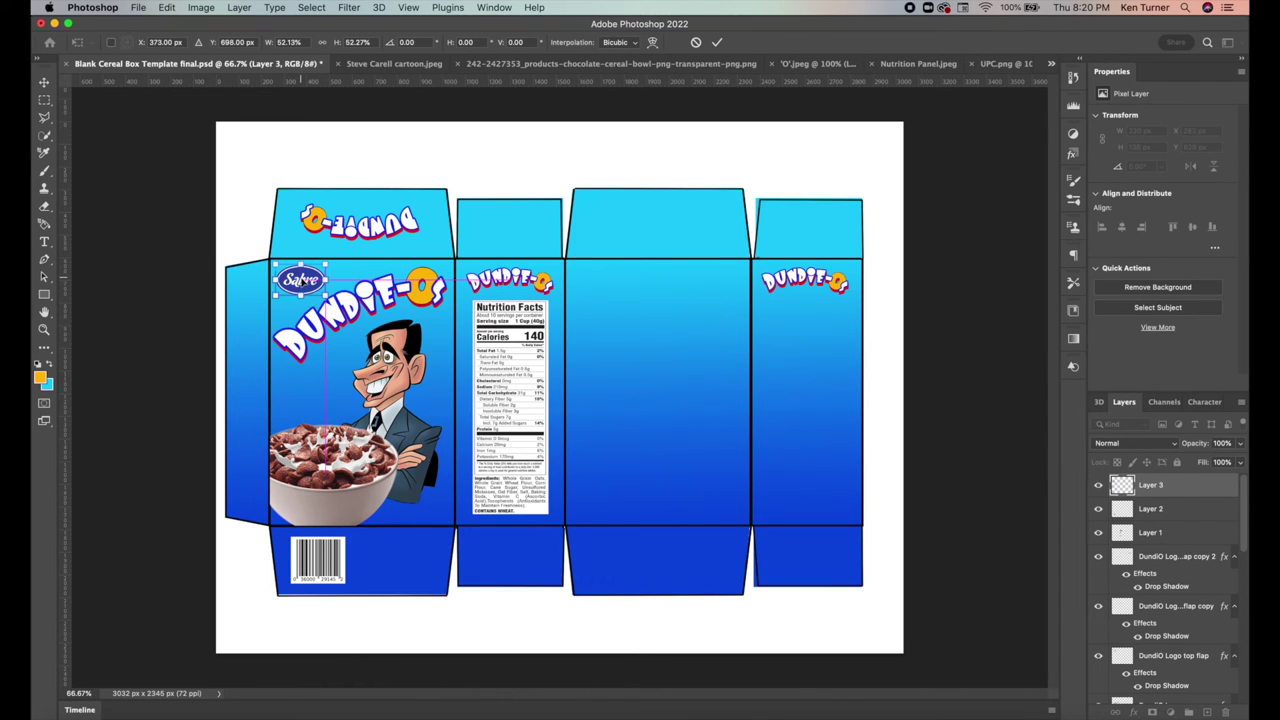
{"action": "key", "text": "Return"}
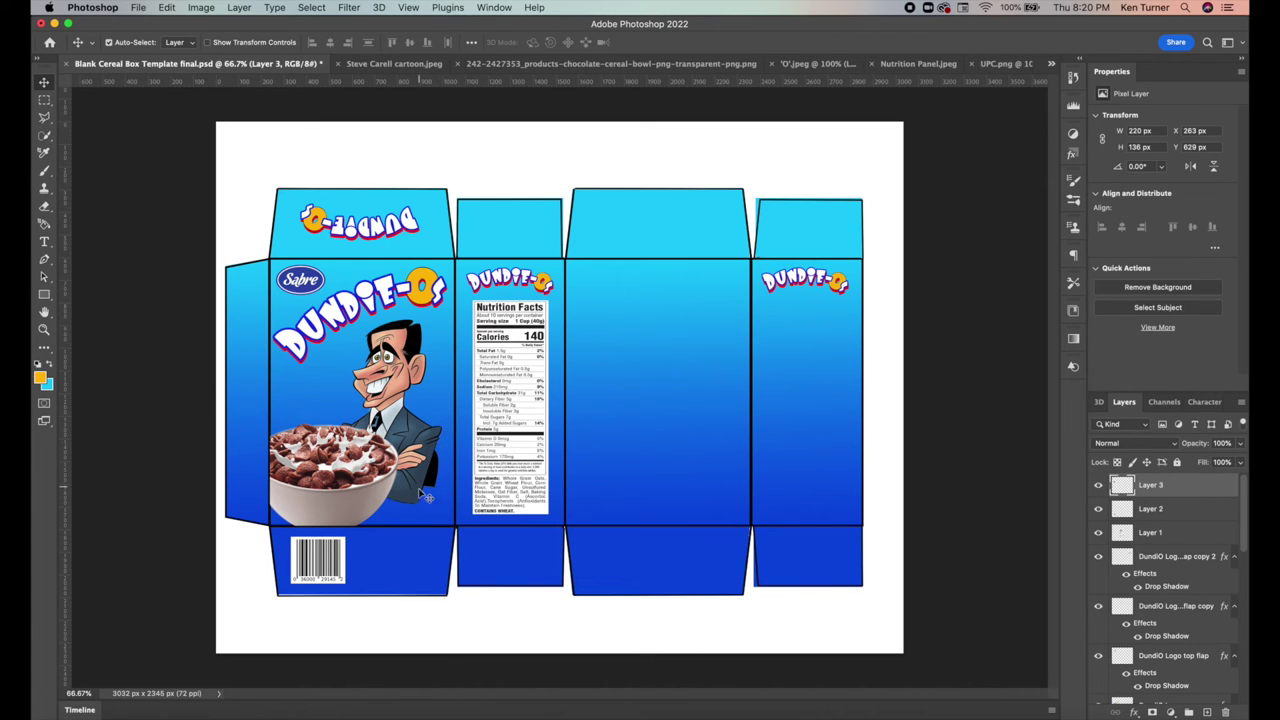
Open sticky note.jpeg, try selecting the yellow note with the Quick Selection tool and deselect it
{"action": "left_click", "coordinate": [138, 7]}
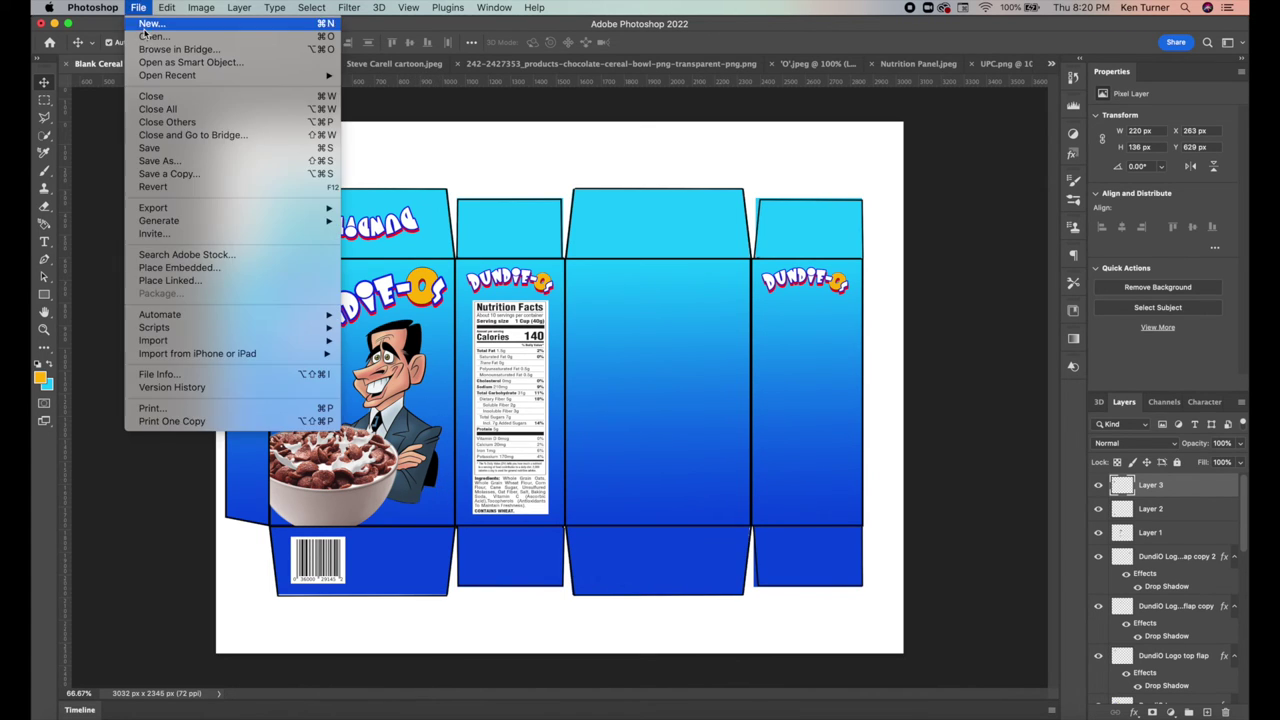
{"action": "left_click", "coordinate": [160, 40]}
{"action": "double_click", "coordinate": [666, 200]}
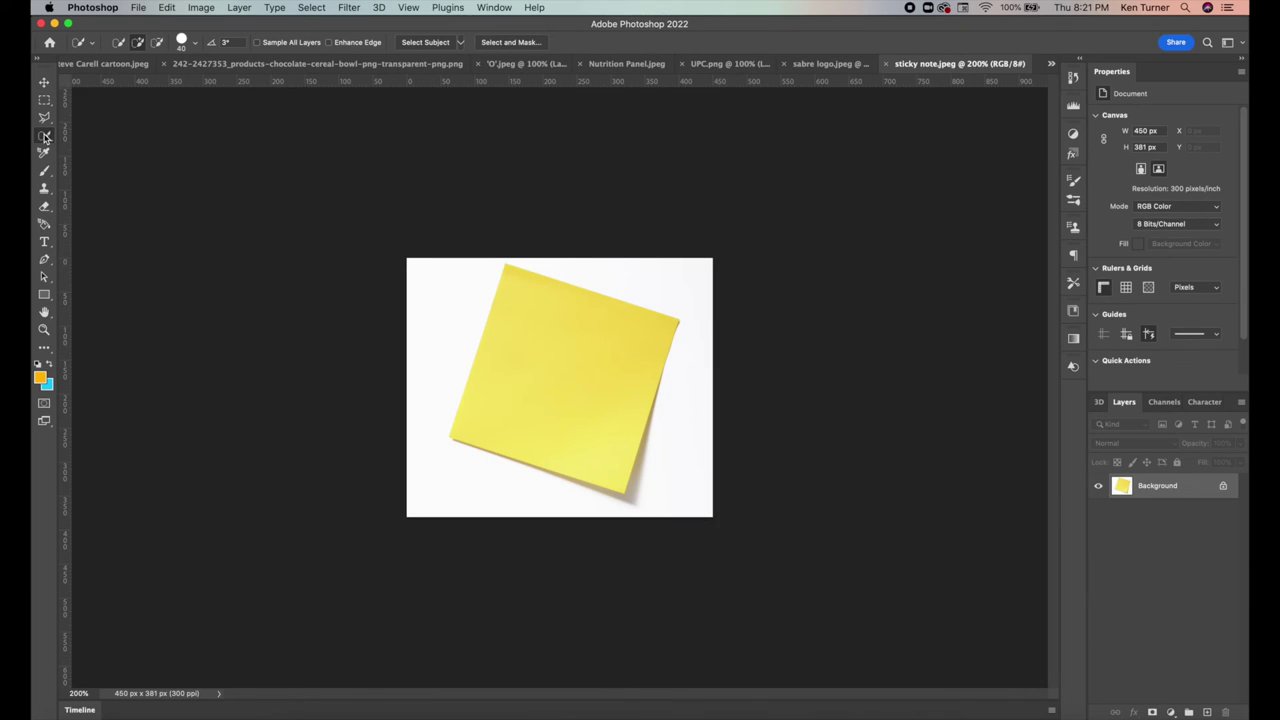
{"action": "mouse_move", "coordinate": [528, 334]}
{"action": "left_mouse_down"}
{"action": "mouse_move", "coordinate": [586, 400]}
{"action": "mouse_move", "coordinate": [560, 470]}
{"action": "left_mouse_up"}
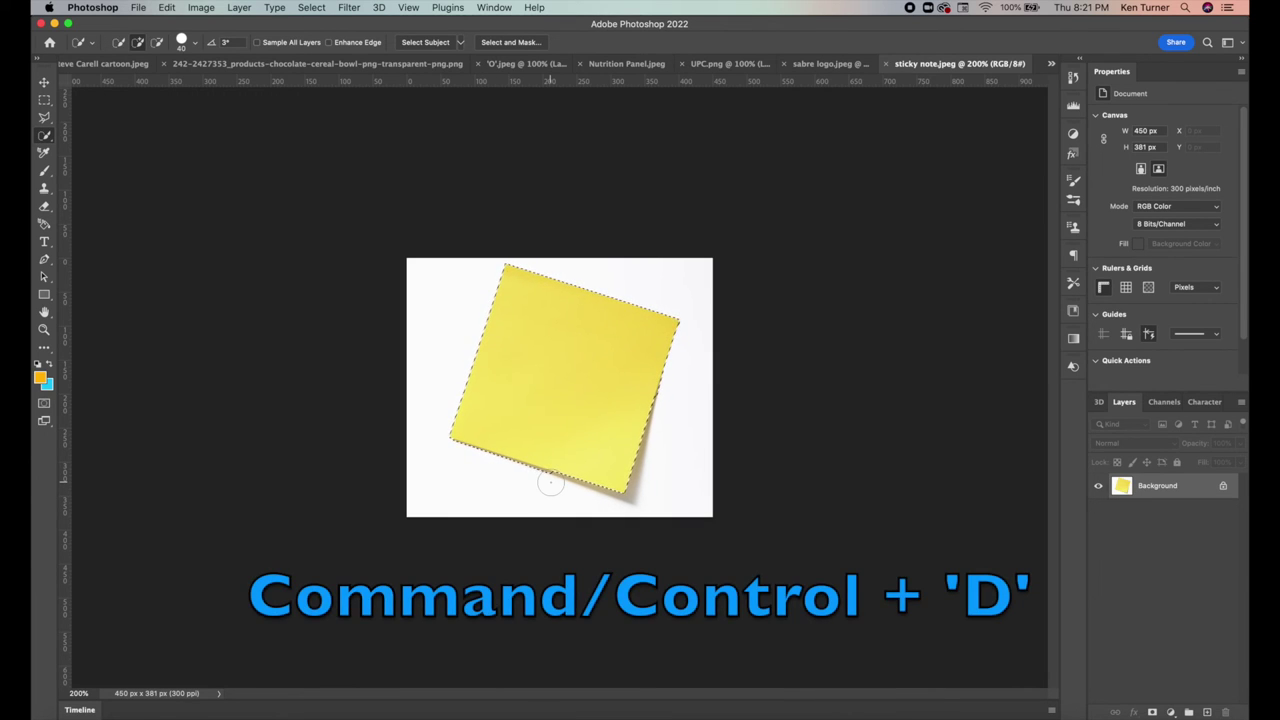
{"action": "key", "text": "super+d"}
Outline the yellow note with the Polygonal Lasso tool and copy it onto the front panel beside the cereal bowl
{"action": "left_click", "coordinate": [44, 118]}
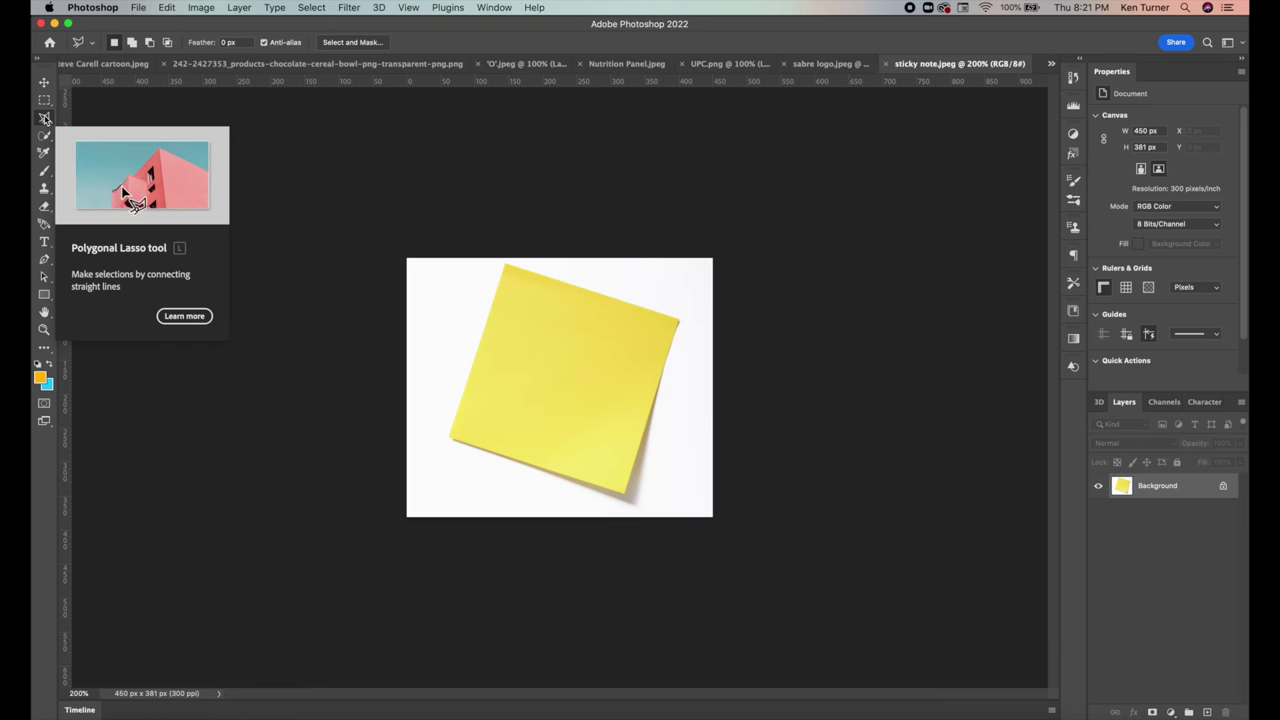
{"action": "left_click", "coordinate": [505, 266]}
{"action": "left_click", "coordinate": [451, 439]}
{"action": "left_click", "coordinate": [626, 493]}
{"action": "left_click", "coordinate": [679, 322]}
{"action": "left_click", "coordinate": [506, 267]}
{"action": "key", "text": "super+c"}
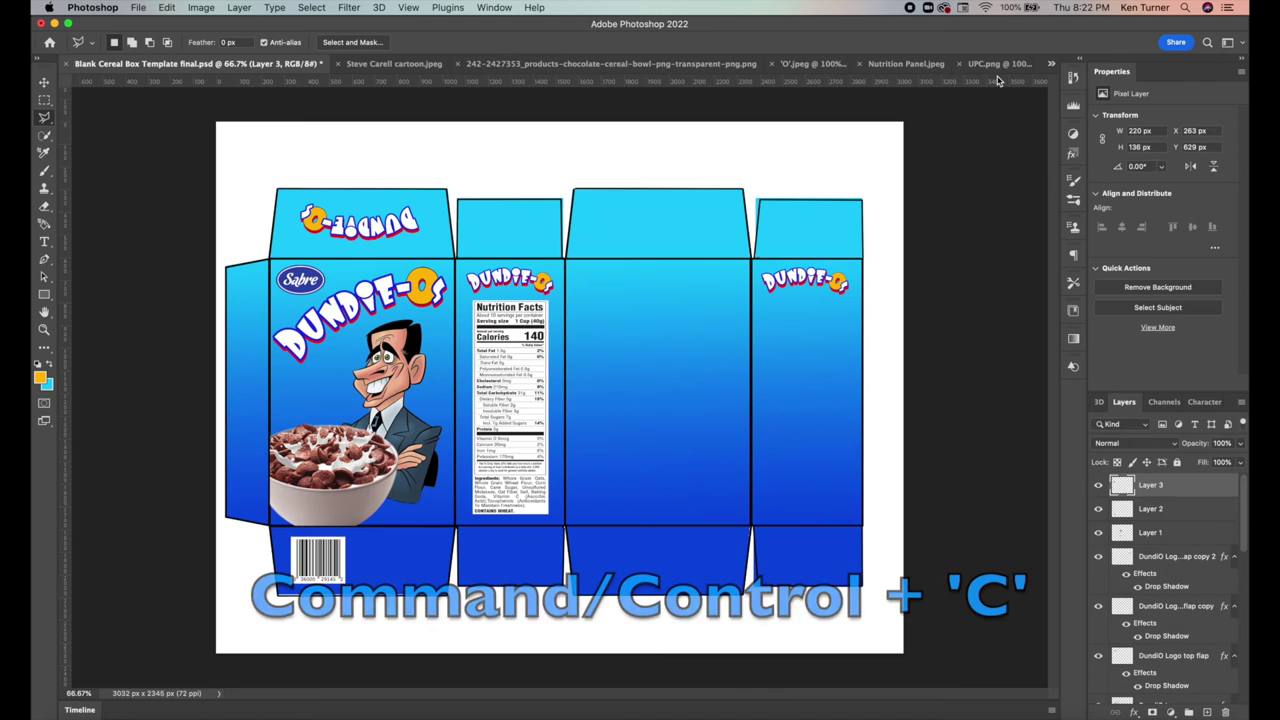
{"action": "key", "text": "super+v"}
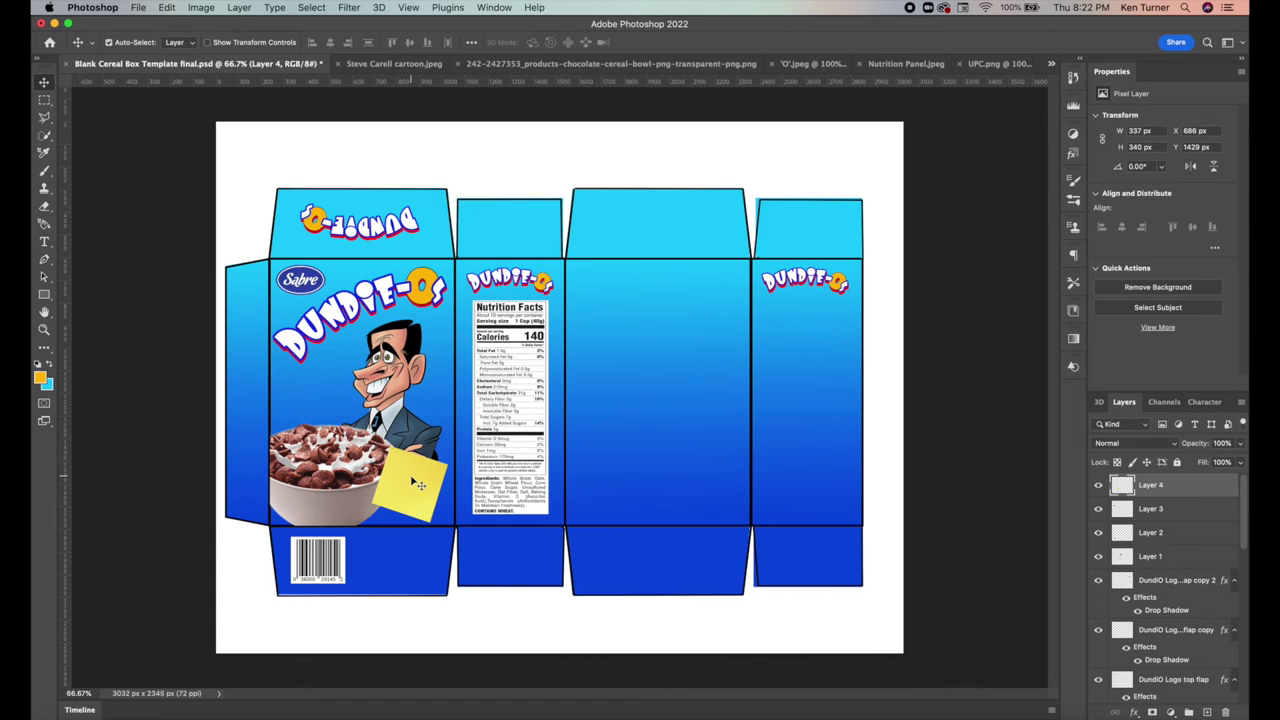
Warp the sticky note's lower-left edge for a curled look and rotate the note about 8° counterclockwise
{"action": "left_click", "coordinate": [167, 8]}
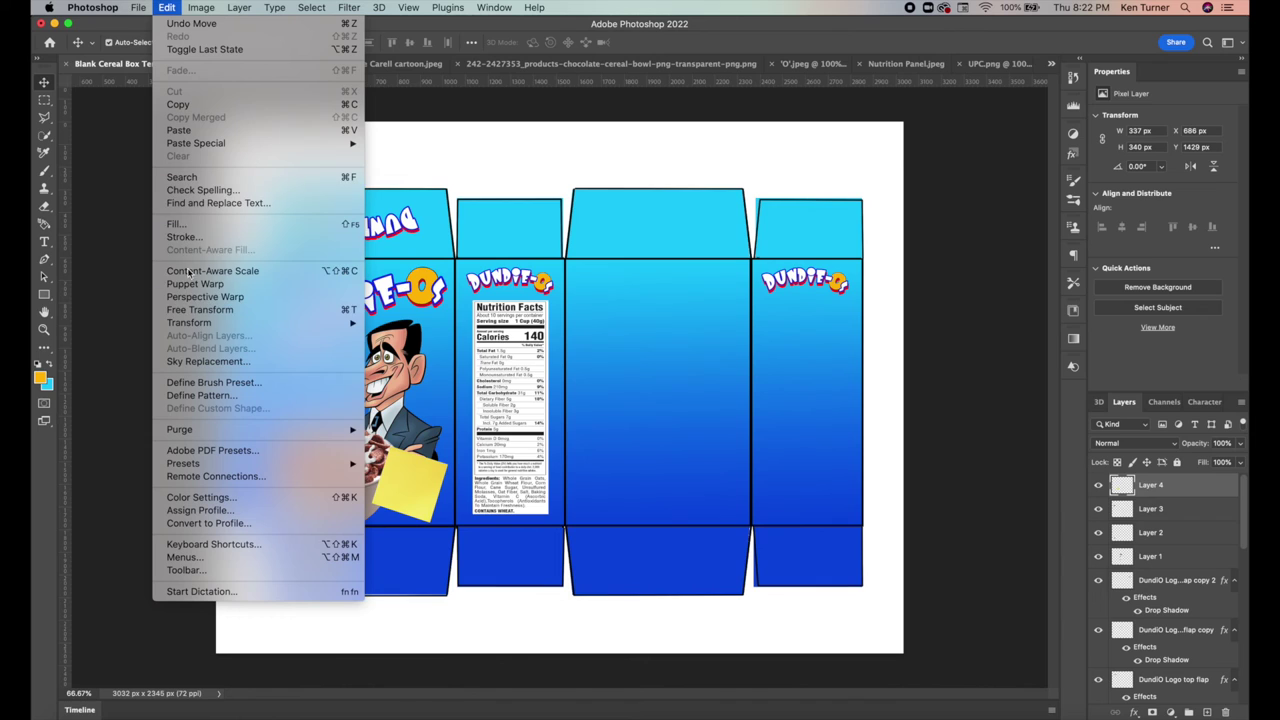
{"action": "mouse_move", "coordinate": [183, 323]}
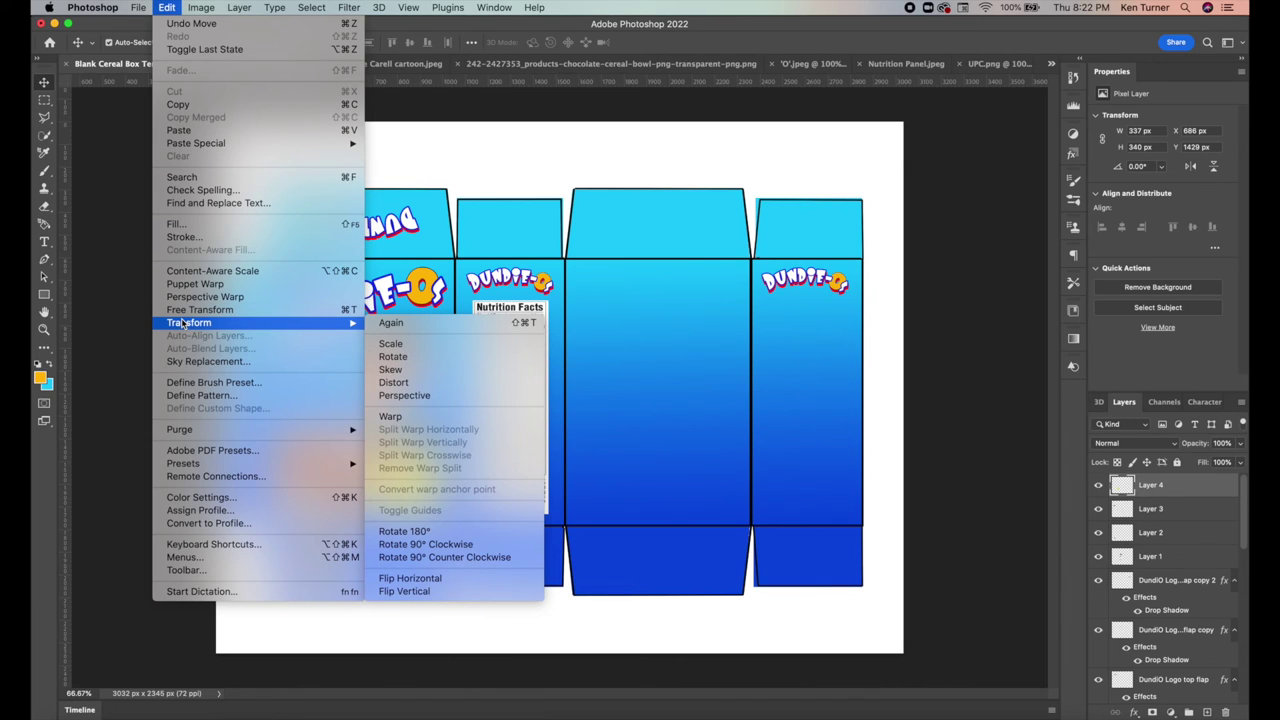
{"action": "left_click", "coordinate": [391, 416]}
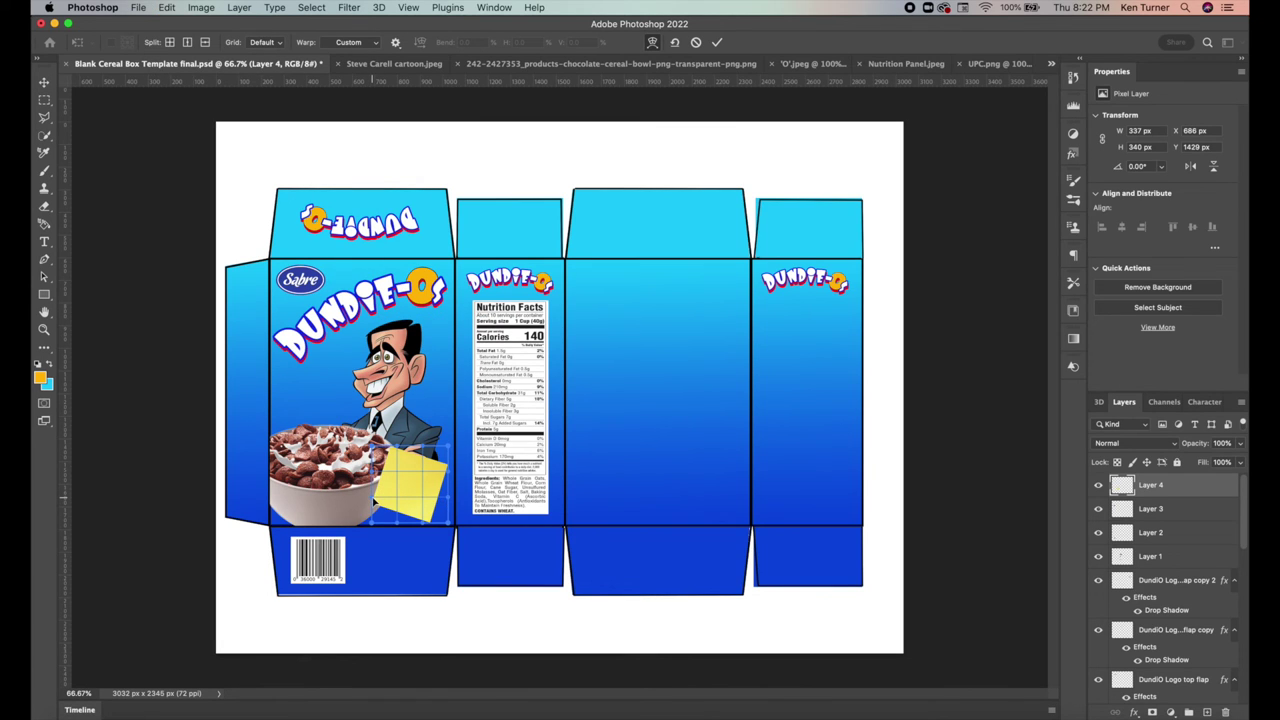
{"action": "left_click_drag", "start_coordinate": [363, 497], "coordinate": [401, 519]}
{"action": "key", "text": "super+t"}
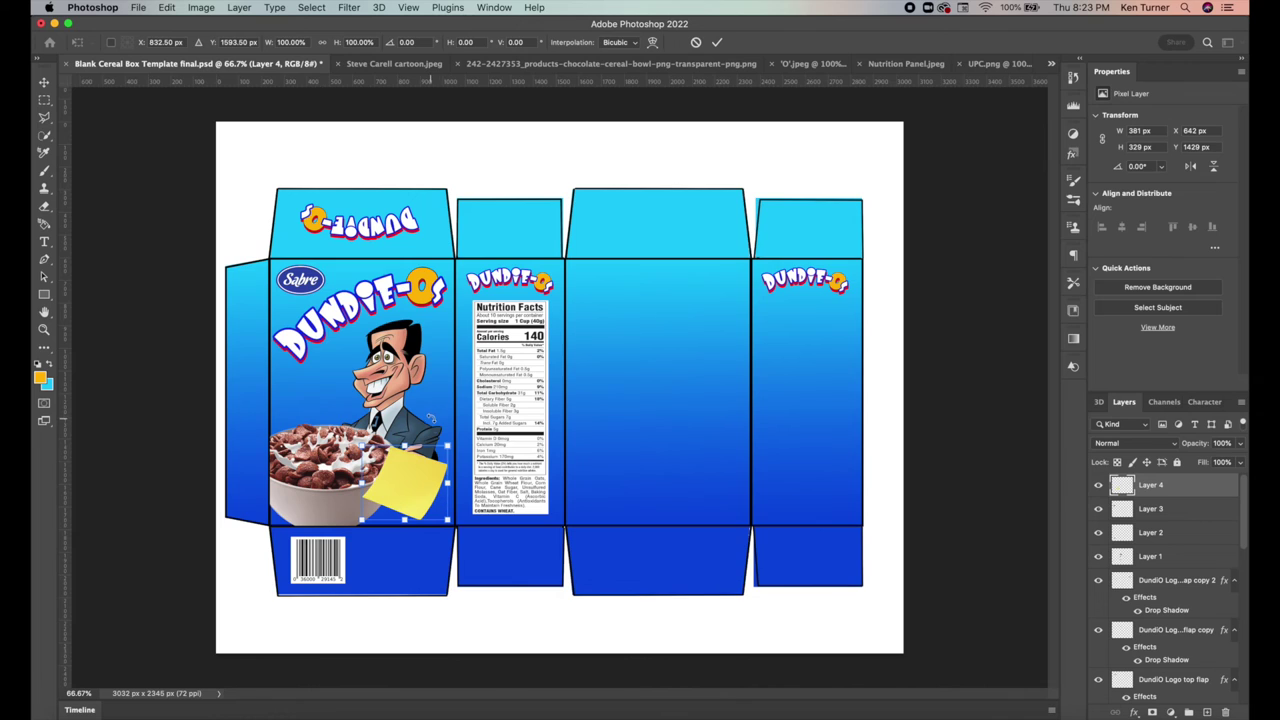
{"action": "left_click_drag", "start_coordinate": [430, 409], "coordinate": [419, 411]}
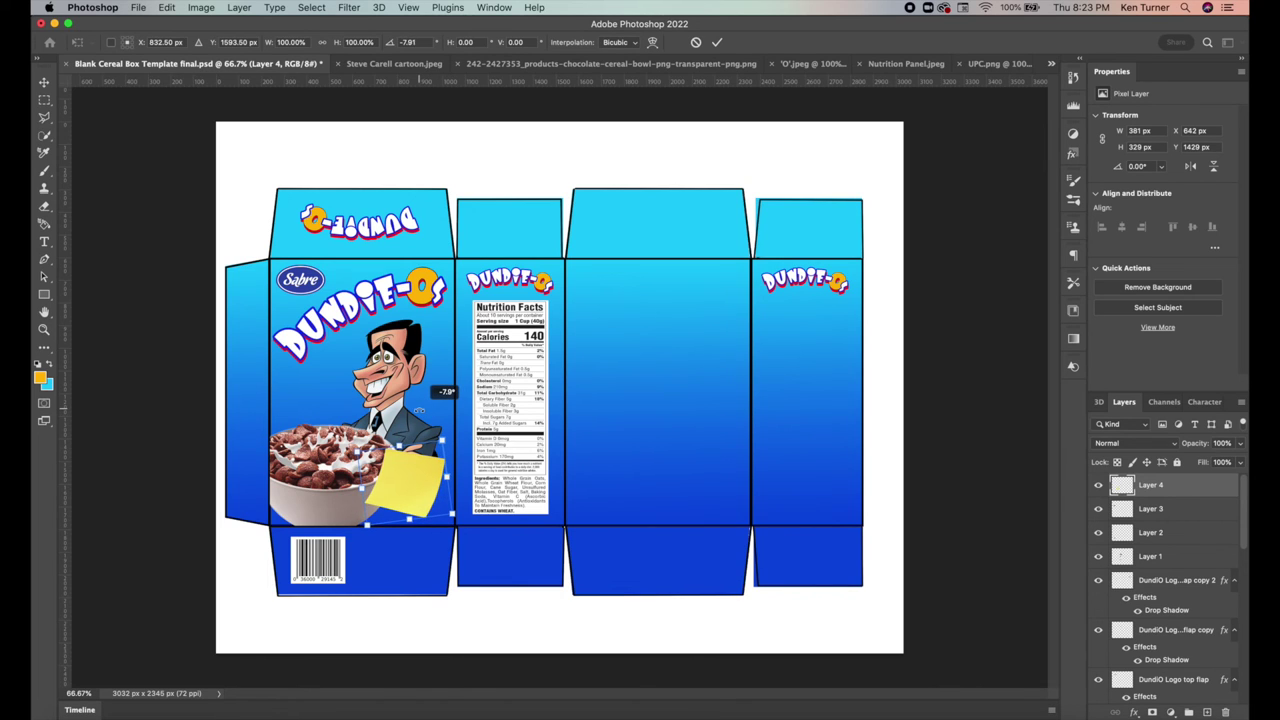
{"action": "key", "text": "Return"}
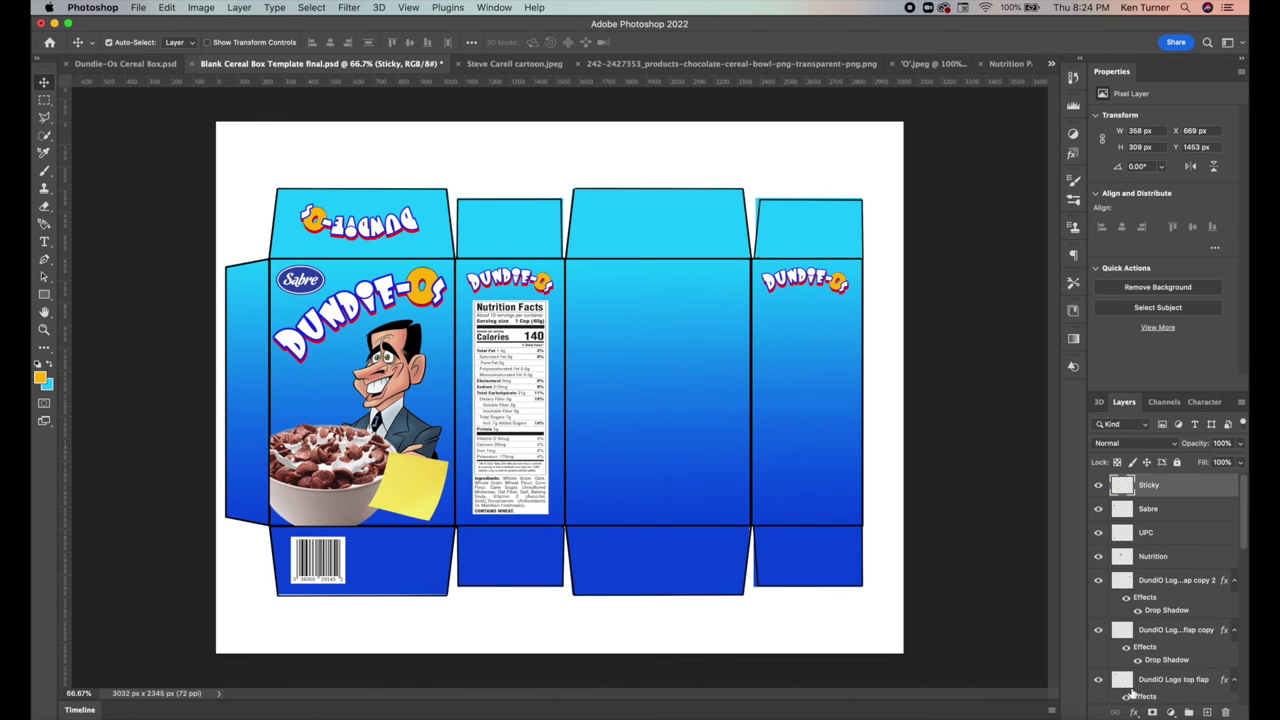
Add a black drop shadow to the Sticky layer with 41% opacity, 103° angle, 24 px distance, 3% spread and 18 px size
{"action": "left_click", "coordinate": [1134, 712]}
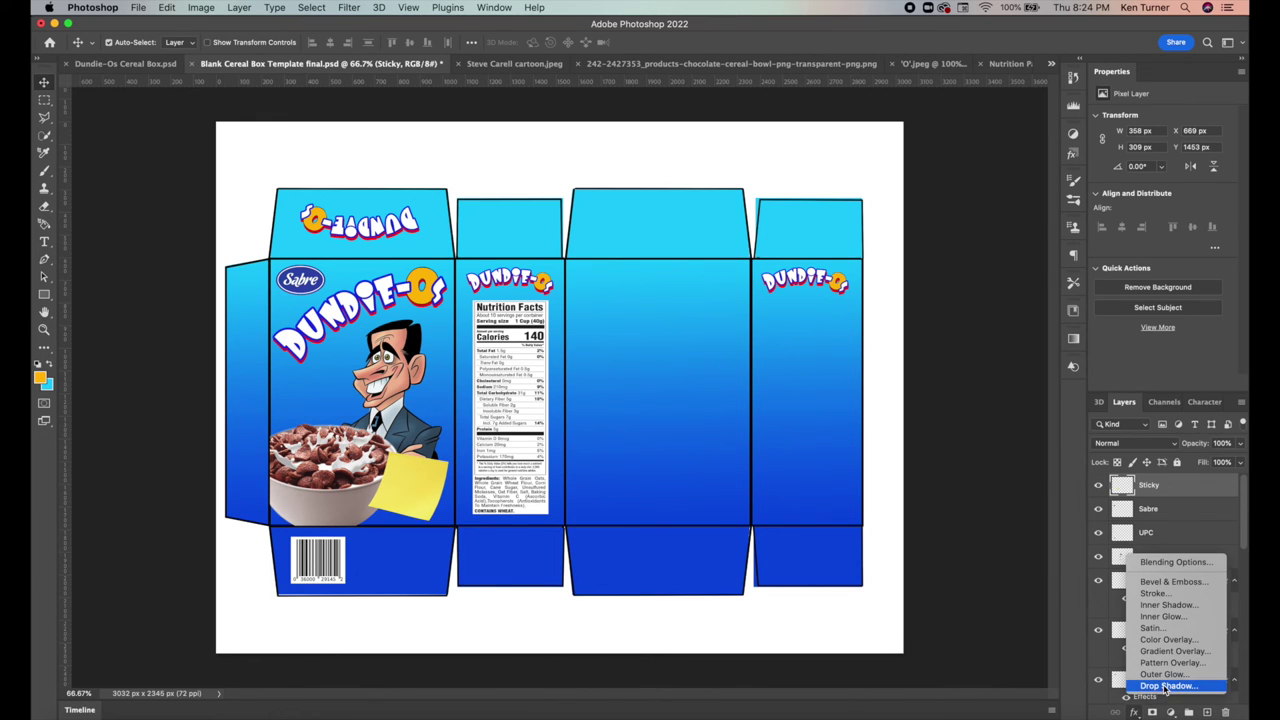
{"action": "left_click", "coordinate": [1166, 686]}
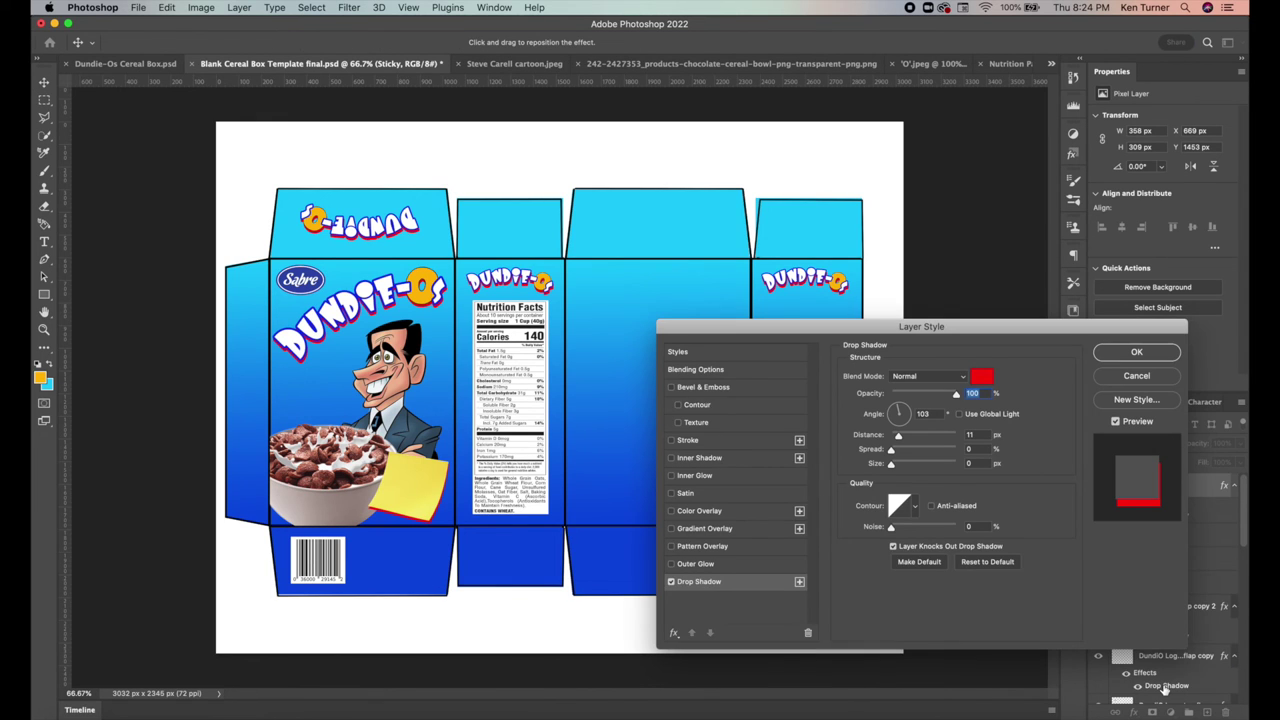
{"action": "left_click", "coordinate": [983, 379]}
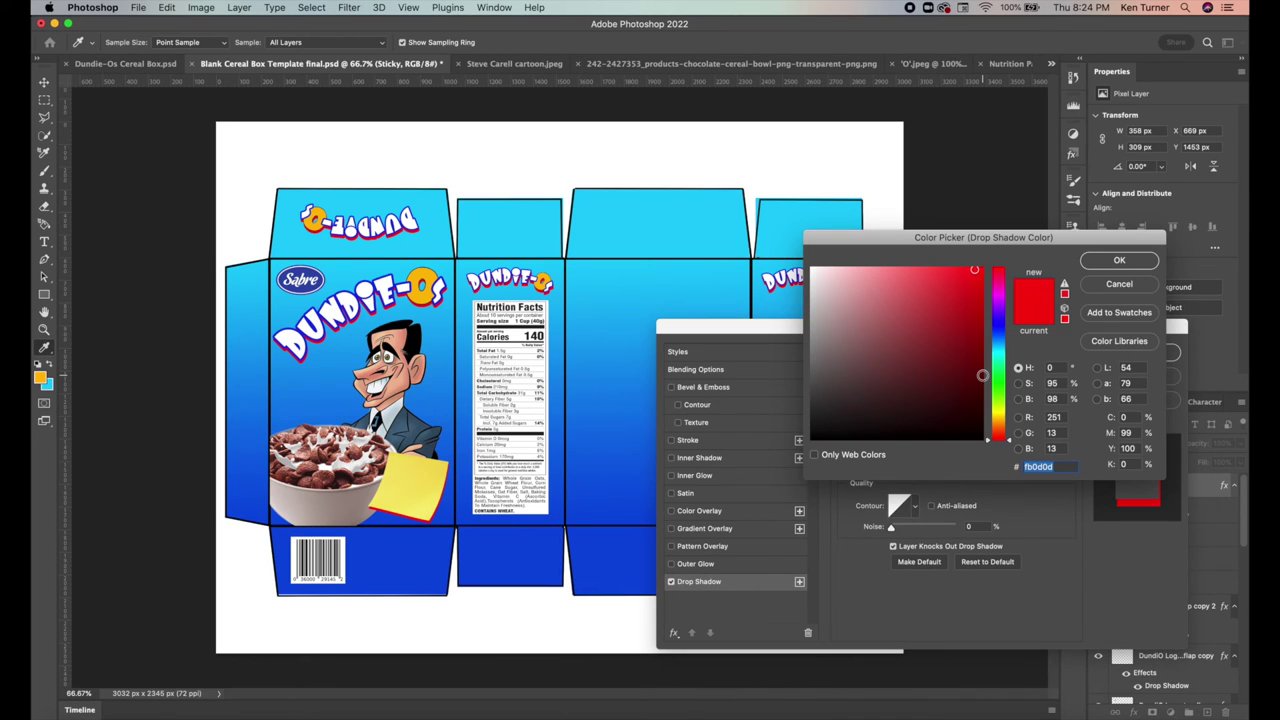
{"action": "left_click", "coordinate": [812, 440]}
{"action": "key", "text": "Return"}
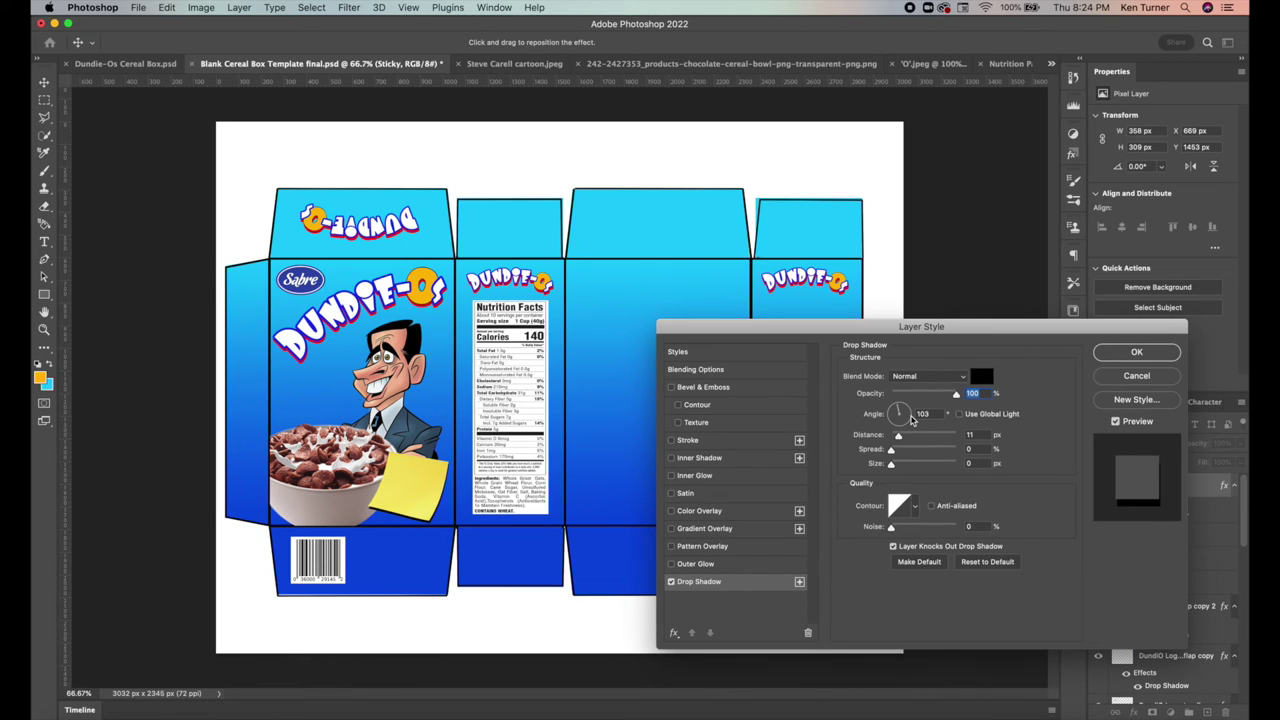
{"action": "left_click_drag", "start_coordinate": [955, 396], "coordinate": [919, 401]}
{"action": "left_click_drag", "start_coordinate": [891, 451], "coordinate": [903, 455]}
{"action": "key", "text": "Return"}
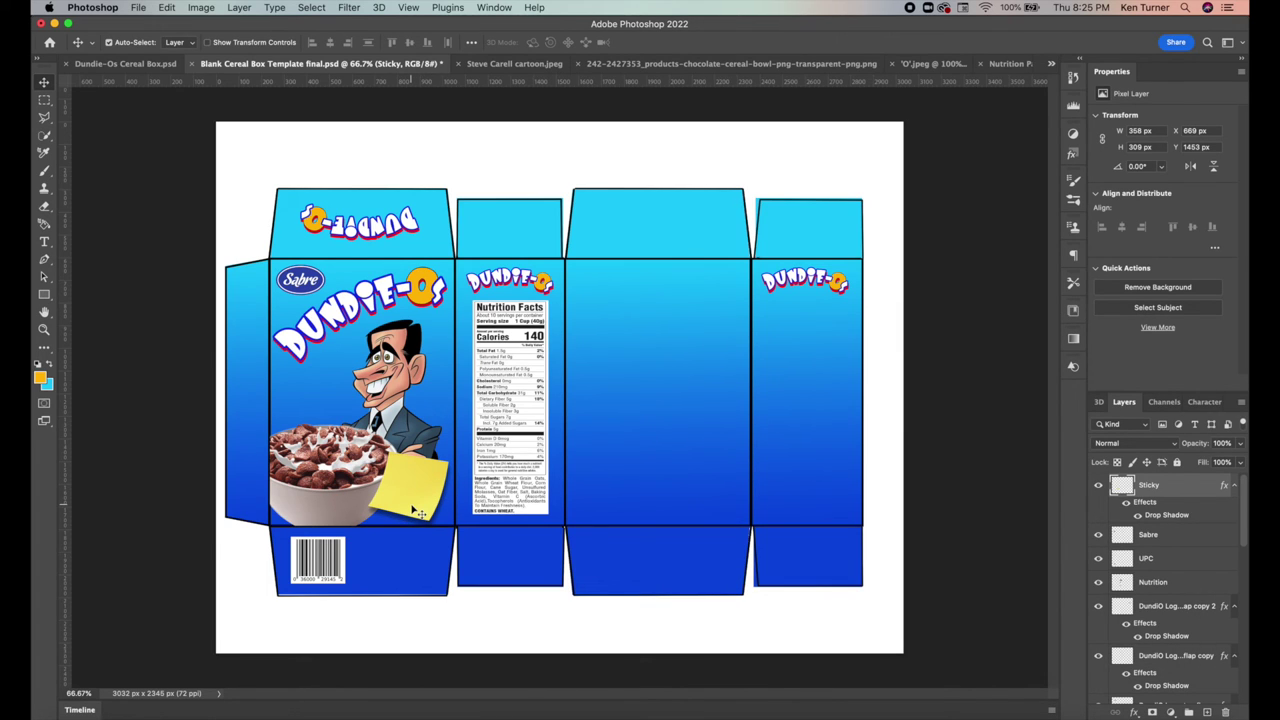
Open Dundie award real.jpeg, select the whole trophy and copy it into the box design
{"action": "key", "text": "super+o"}
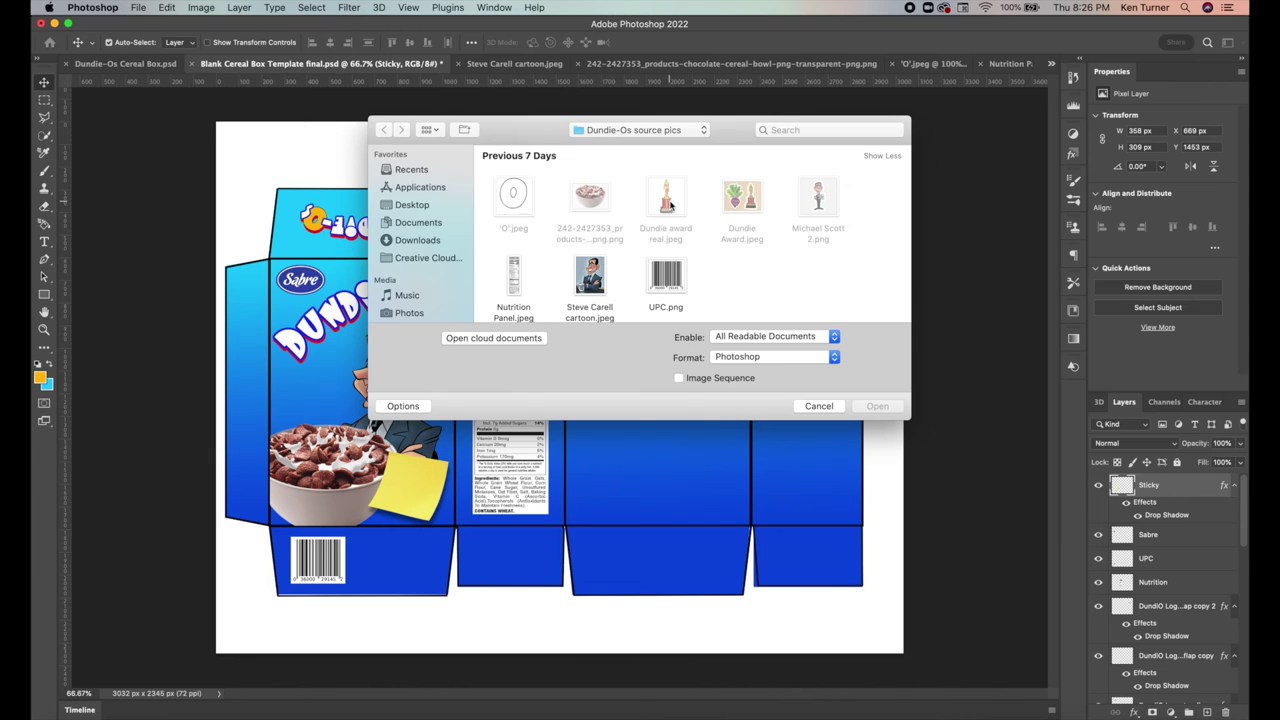
{"action": "left_click", "coordinate": [668, 200]}
{"action": "double_click", "coordinate": [668, 200]}
{"action": "left_click", "coordinate": [44, 134]}
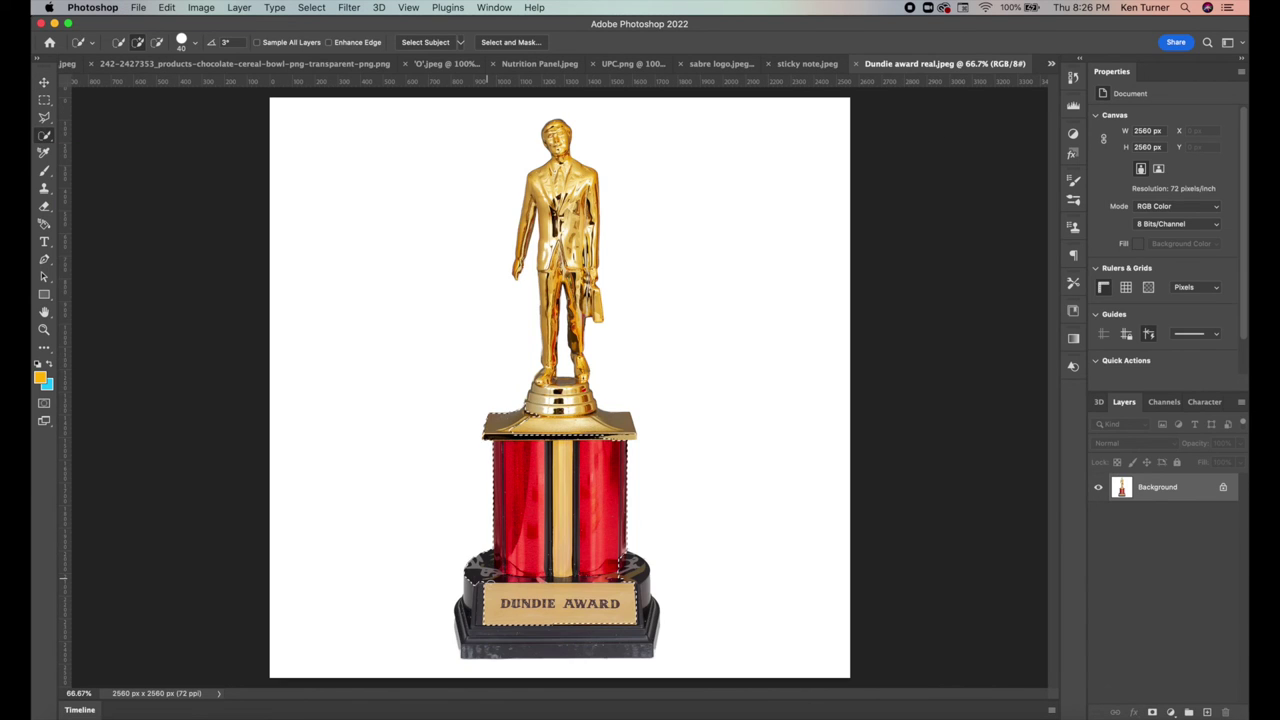
{"action": "left_click", "coordinate": [506, 42]}
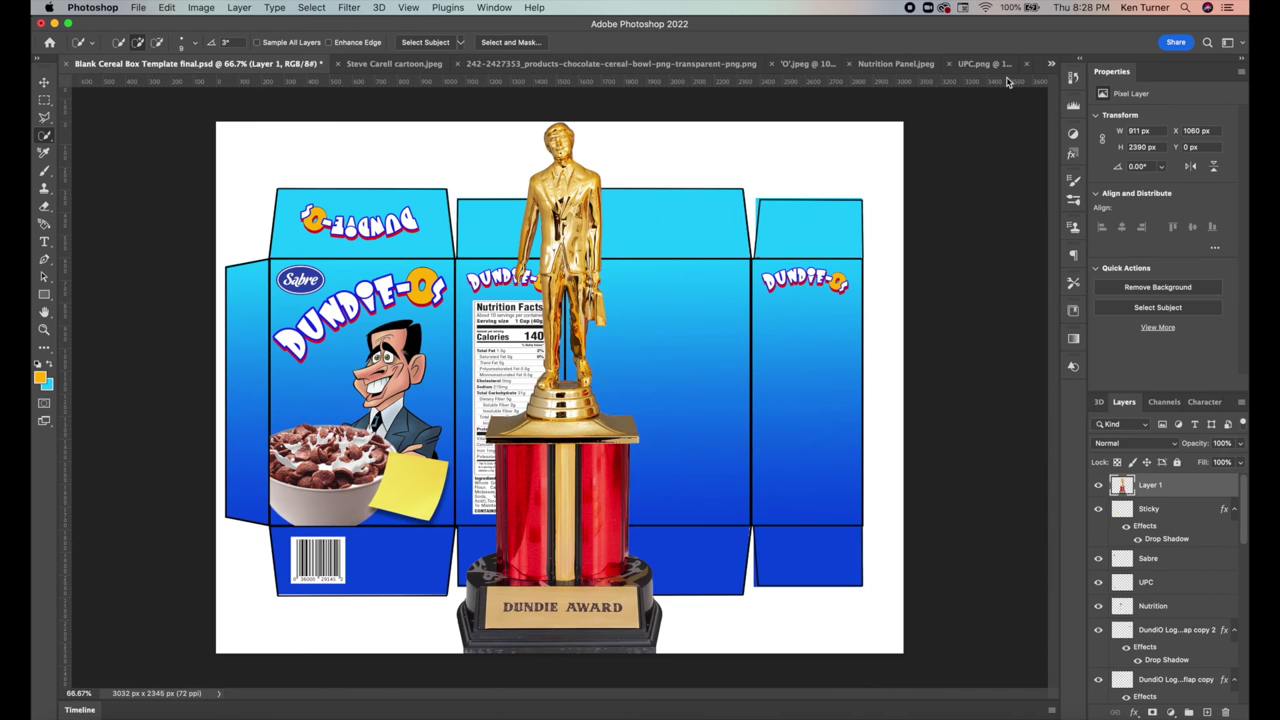
Scale the trophy to about 165 × 313 px, place it on the sticky note and add a black drop shadow at 41% opacity
{"action": "key", "text": "super+t"}
{"action": "left_click_drag", "start_coordinate": [457, 120], "coordinate": [575, 568]}
{"action": "left_click_drag", "start_coordinate": [638, 620], "coordinate": [428, 456]}
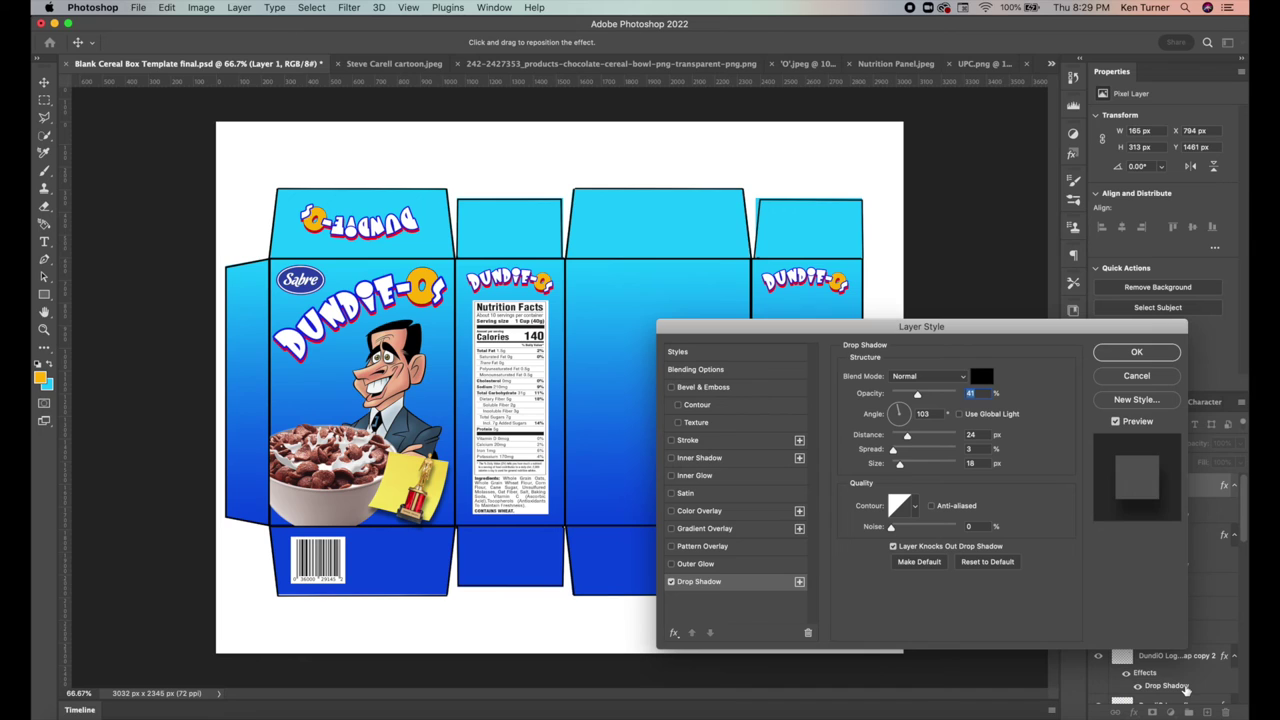
{"action": "left_click", "coordinate": [1158, 360]}
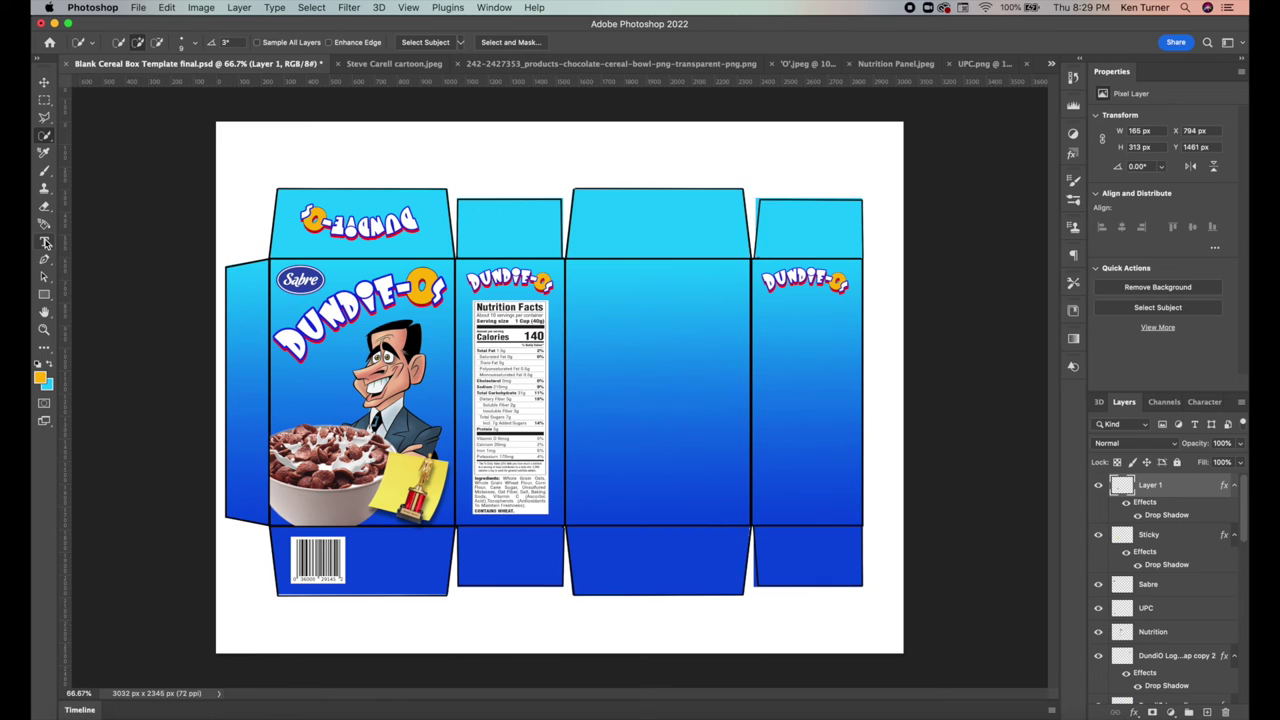
Add the word FREE in Phosphate Inline at 386 pt and place it at the sticky note's upper-left corner
{"action": "left_click", "coordinate": [45, 243]}
{"action": "left_click", "coordinate": [622, 385]}
{"action": "type", "text": "FREE"}
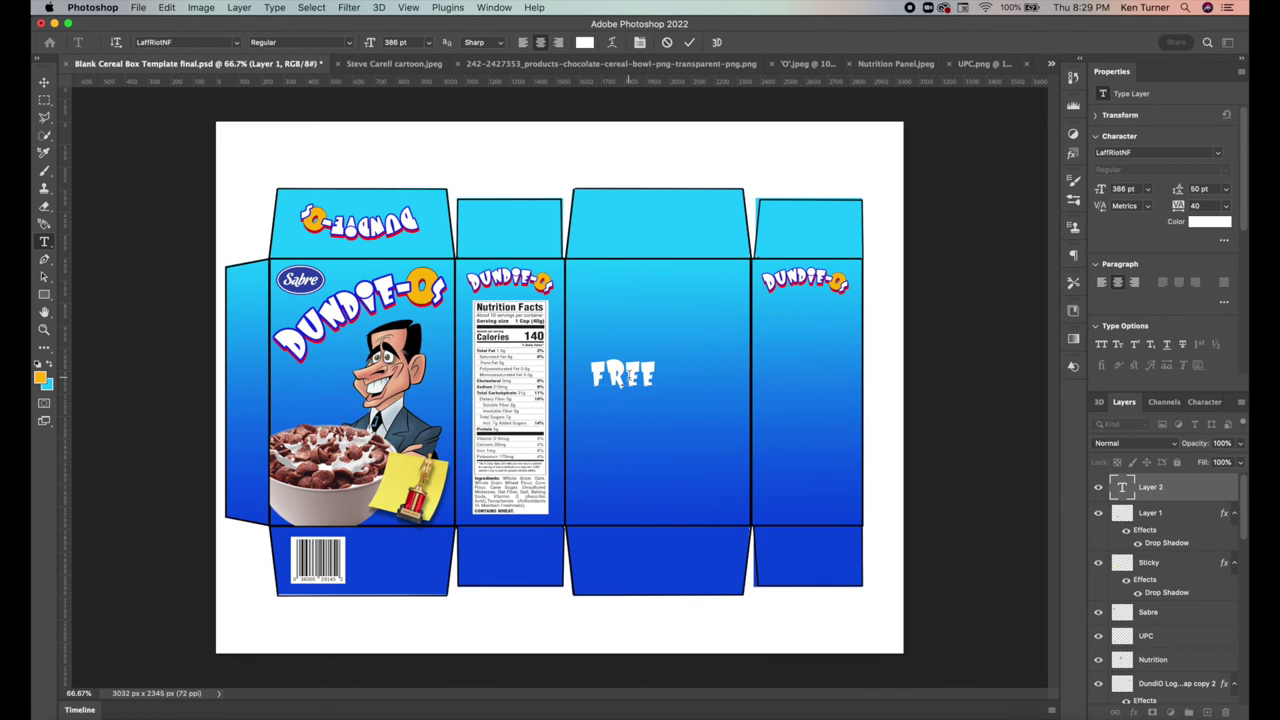
{"action": "double_click", "coordinate": [620, 376]}
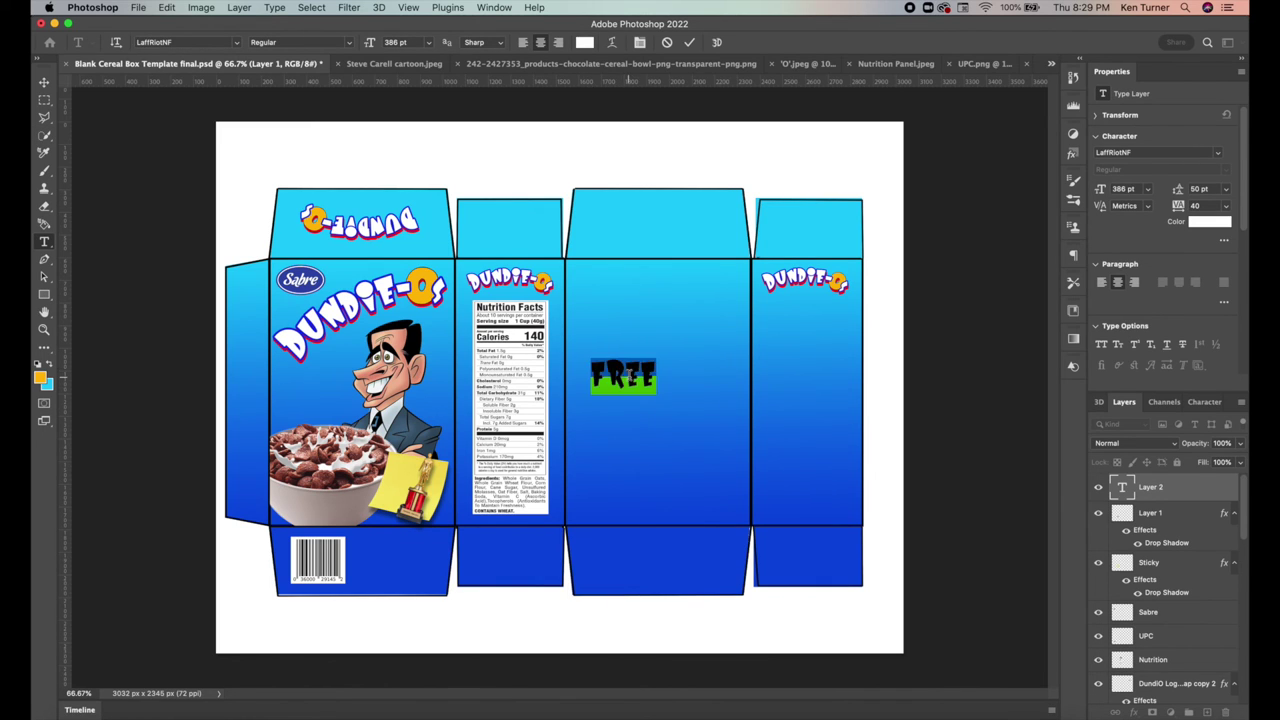
{"action": "left_click", "coordinate": [238, 43]}
{"action": "left_click", "coordinate": [44, 82]}
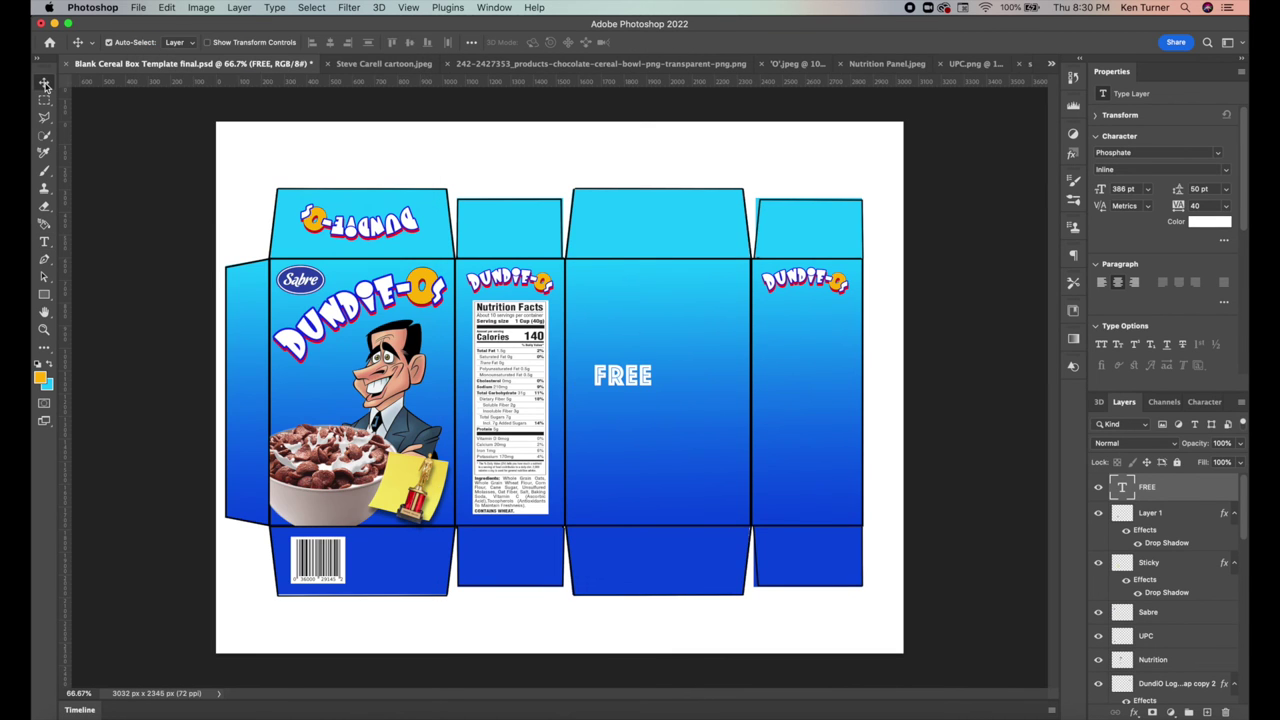
{"action": "mouse_move", "coordinate": [640, 390]}
{"action": "left_mouse_down"}
{"action": "mouse_move", "coordinate": [435, 457]}
{"action": "mouse_move", "coordinate": [417, 446]}
{"action": "left_mouse_up"}
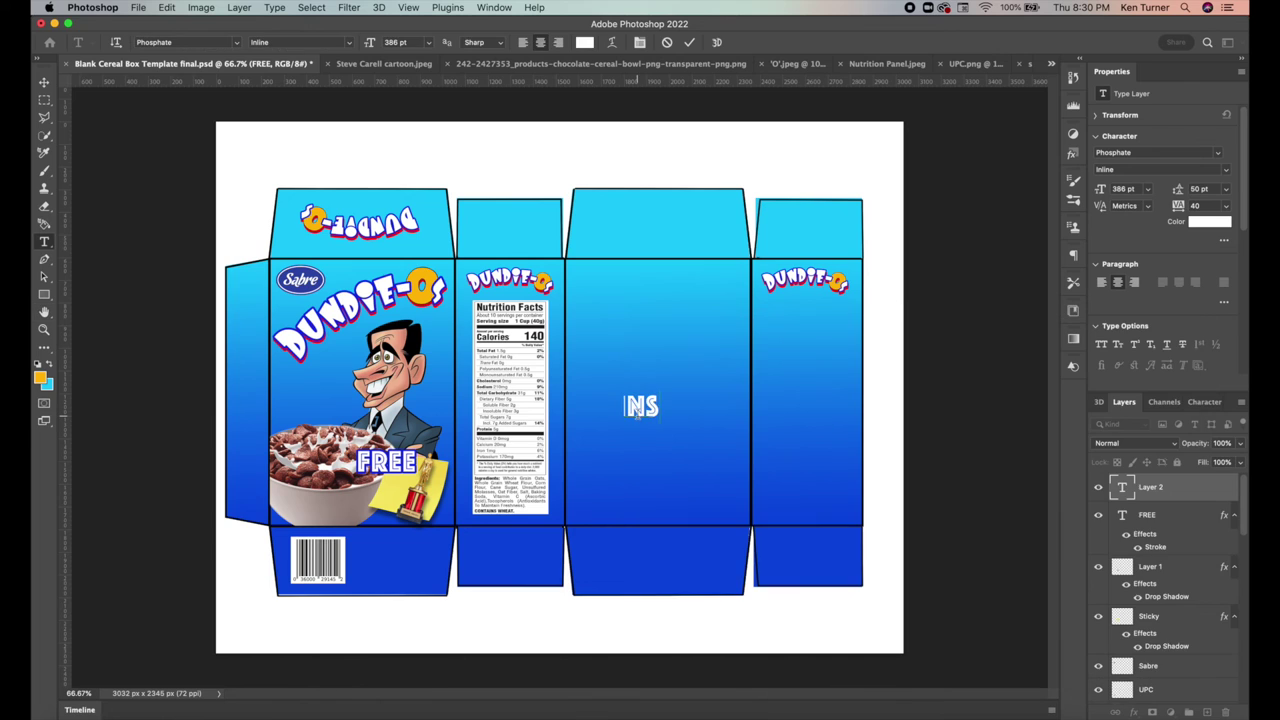
Add the word INSIDE in red 236 pt AMCAP Eternal with a white stroke and place it at the sticky note's bottom
{"action": "type", "text": "IDE"}
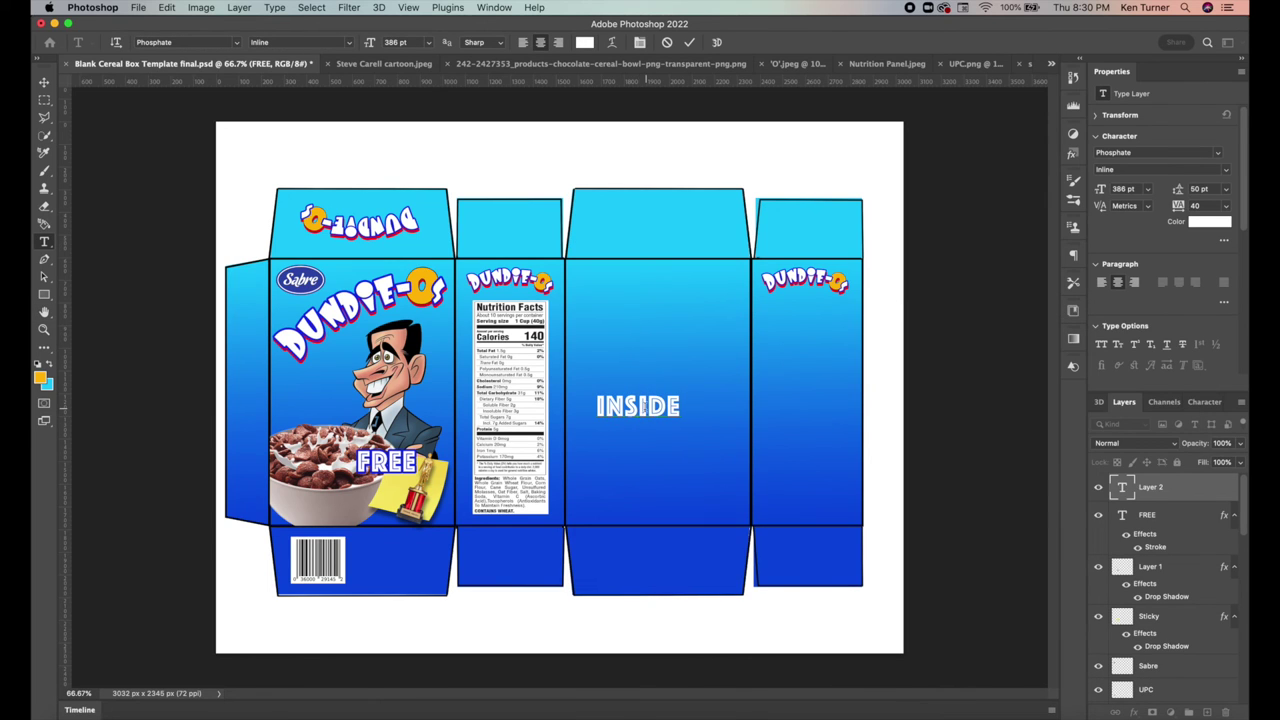
{"action": "left_click", "coordinate": [1210, 221]}
{"action": "left_click", "coordinate": [955, 326]}
{"action": "left_click", "coordinate": [1120, 257]}
{"action": "left_click", "coordinate": [1134, 712]}
{"action": "left_click", "coordinate": [1166, 596]}
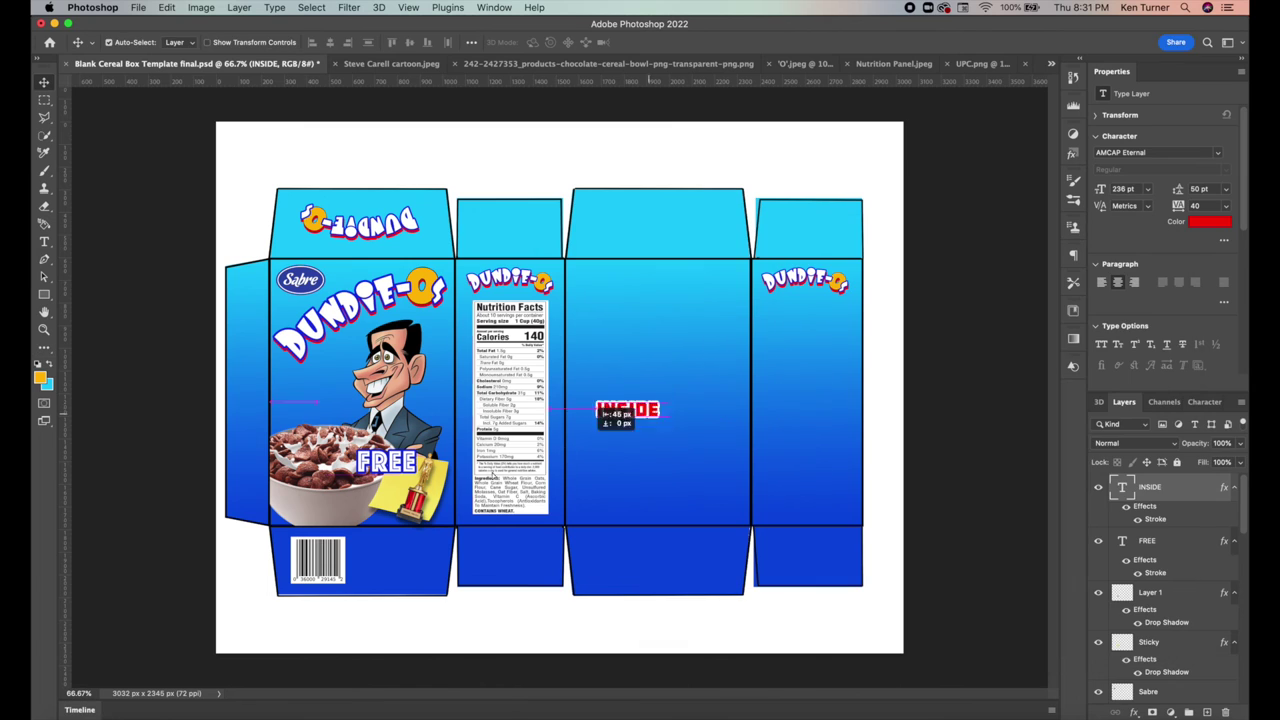
{"action": "left_click_drag", "start_coordinate": [650, 392], "coordinate": [424, 483]}
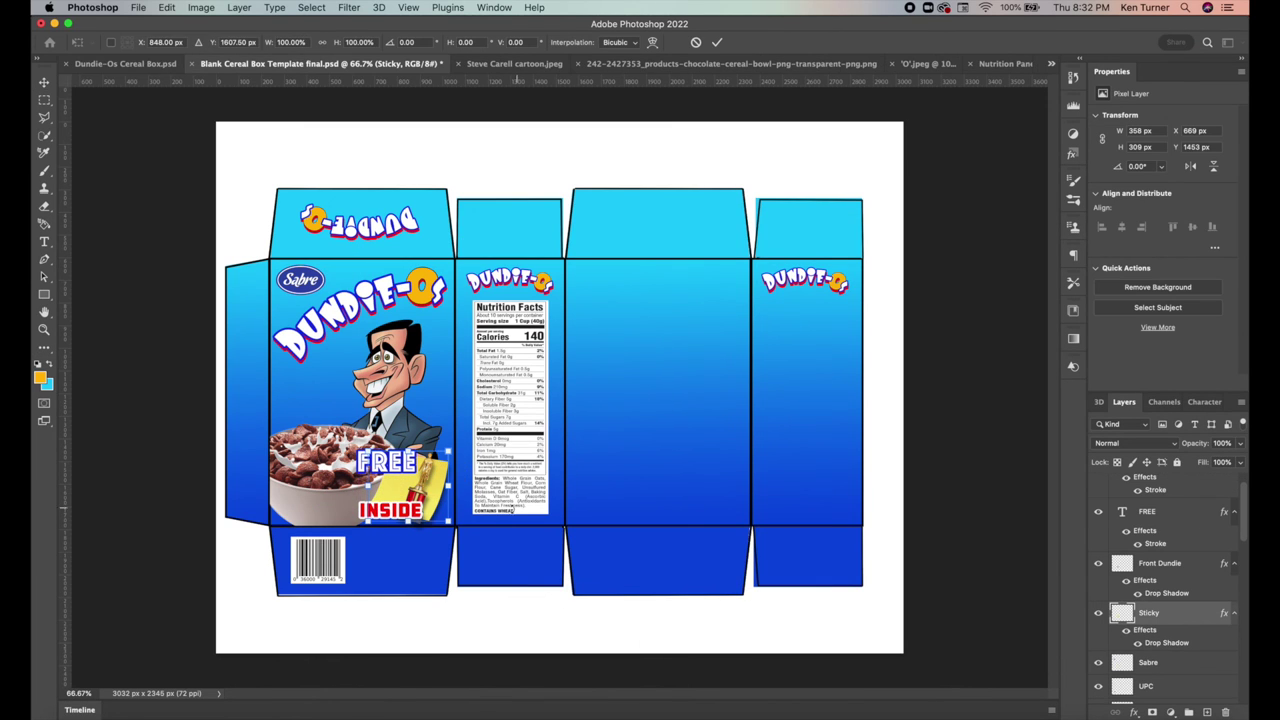
Enlarge the sticky note to about 120% and reposition it behind the FREE and INSIDE texts
{"action": "left_click_drag", "start_coordinate": [420, 440], "coordinate": [352, 434]}
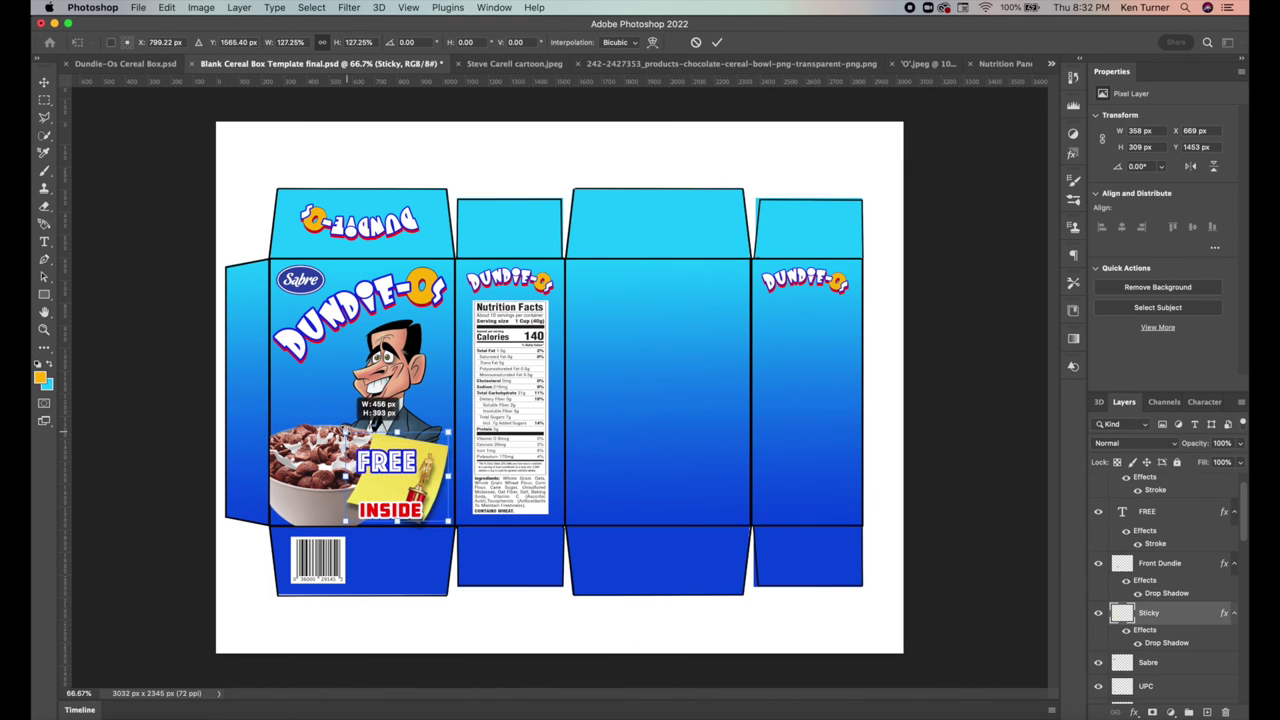
{"action": "left_click_drag", "start_coordinate": [368, 482], "coordinate": [392, 490]}
{"action": "key", "text": "Return"}
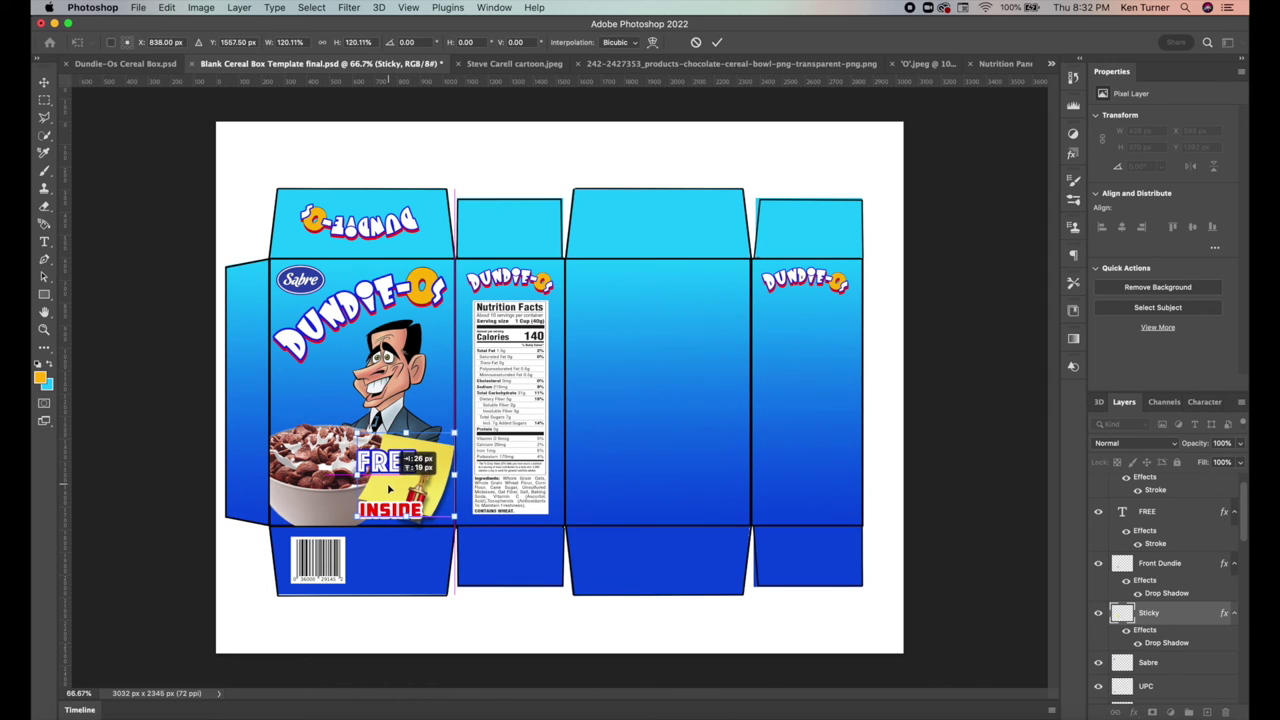
Nudge the FREE text upward to the sticky note's top edge
{"action": "left_click", "coordinate": [1189, 511]}
{"action": "key", "text": "Up"}
{"action": "key", "text": "Up"}
{"action": "key", "text": "Up"}
{"action": "key", "text": "Up"}
{"action": "key", "text": "Up"}
{"action": "key", "text": "Up"}
{"action": "key", "text": "Up"}
{"action": "key", "text": "Up"}
{"action": "key", "text": "Up"}
{"action": "key", "text": "Up"}
{"action": "key", "text": "Up"}
{"action": "key", "text": "Up"}
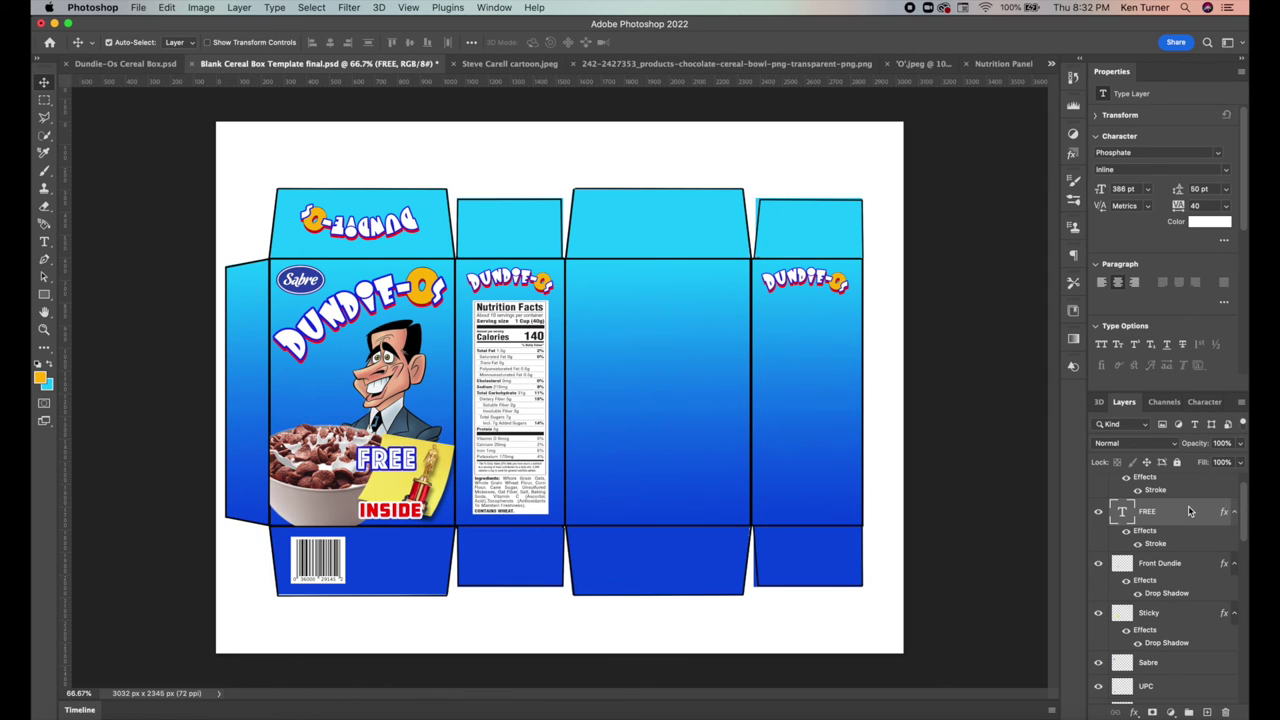
Add the two-line text Mini Dundie in Courier and place it on the sticky note between FREE and INSIDE
{"action": "key", "text": "t"}
{"action": "left_click", "coordinate": [630, 388]}
{"action": "type", "text": "MINI"}
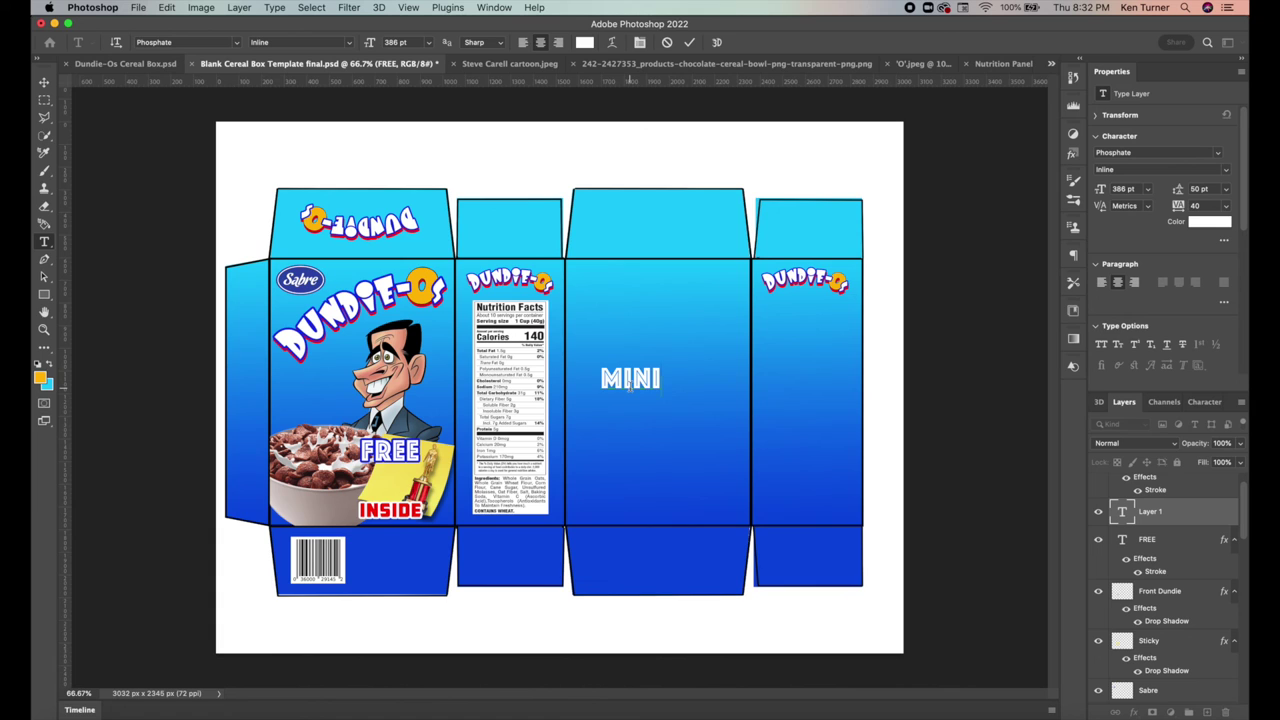
{"action": "key", "text": "Return"}
{"action": "type", "text": "DUNDIE"}
{"action": "key", "text": "super+a"}
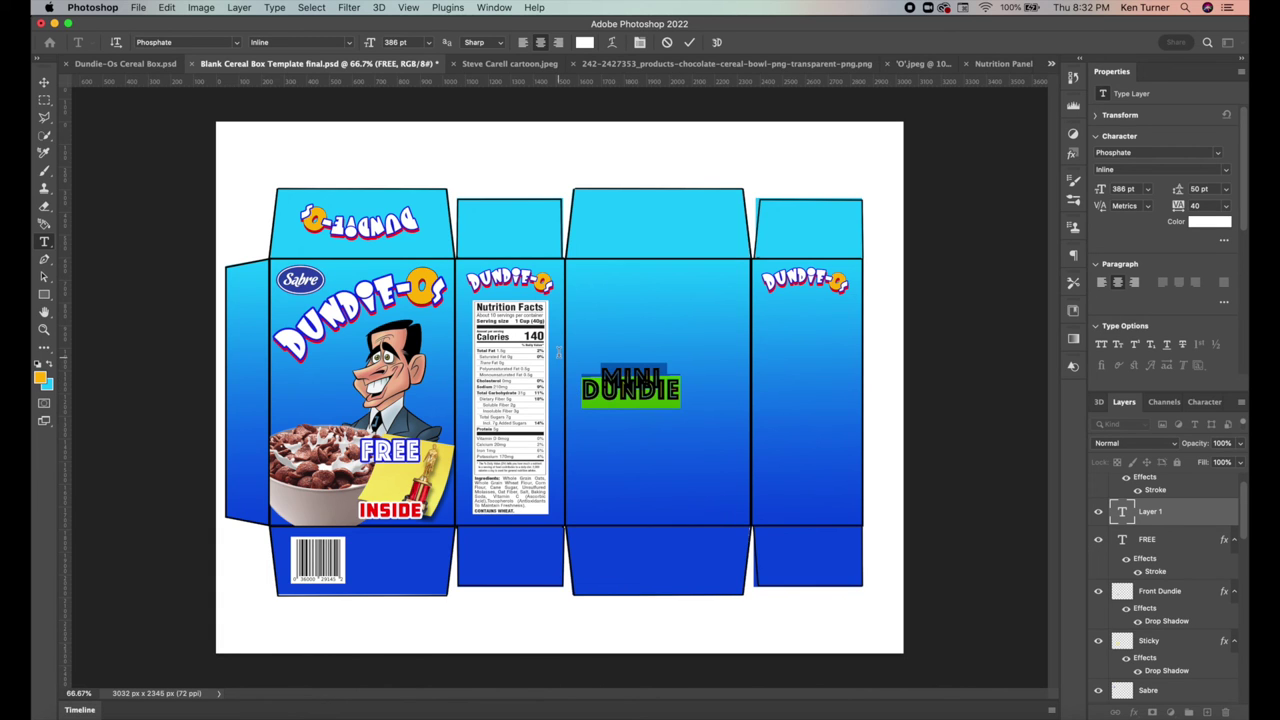
{"action": "left_click", "coordinate": [236, 42]}
{"action": "left_click", "coordinate": [348, 635]}
{"action": "key", "text": "super+Return"}
{"action": "key", "text": "v"}
{"action": "left_click_drag", "start_coordinate": [636, 395], "coordinate": [397, 484]}
Colour the Mini Dundie text black, reduce it to 176 pt and tilt it to fit beside the trophy on the note
{"action": "key", "text": "t"}
{"action": "left_click", "coordinate": [584, 42]}
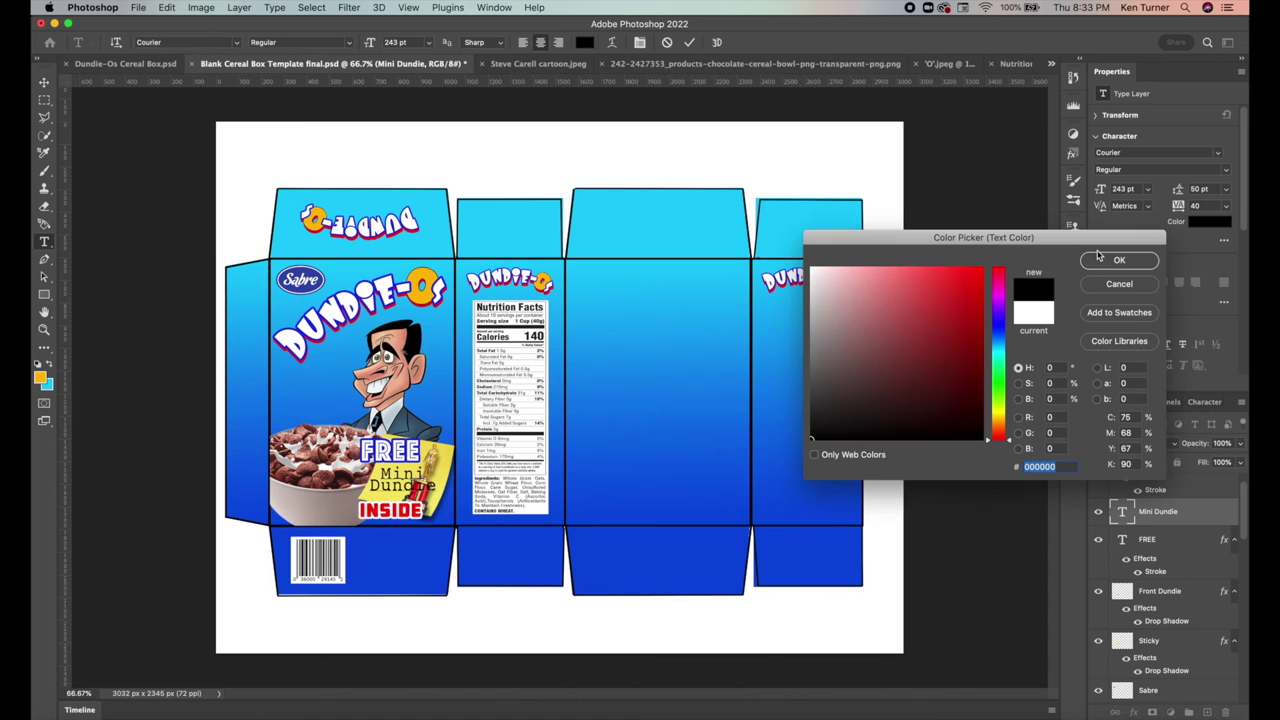
{"action": "left_click", "coordinate": [1114, 257]}
{"action": "left_click_drag", "start_coordinate": [340, 42], "coordinate": [325, 42]}
{"action": "key", "text": "v"}
{"action": "left_click_drag", "start_coordinate": [408, 493], "coordinate": [397, 490]}
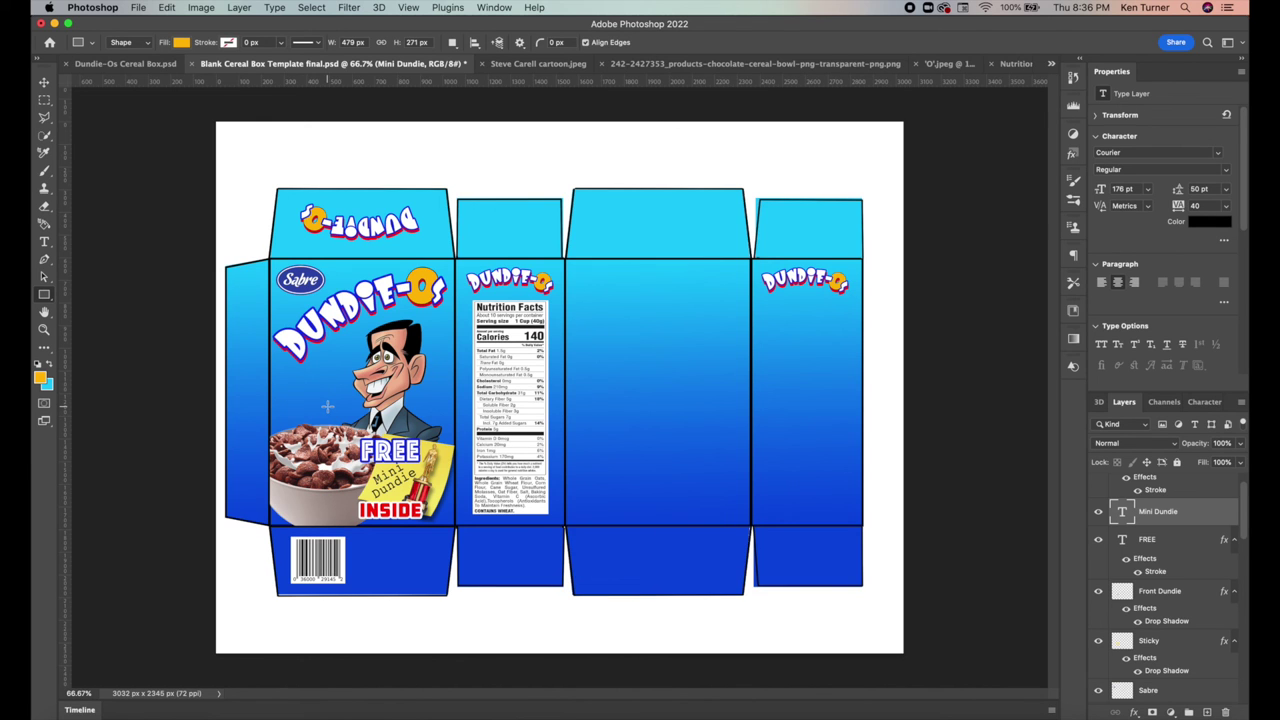
Open speech bubble.png and copy the bubble into the cereal box design
{"action": "left_click", "coordinate": [138, 7]}
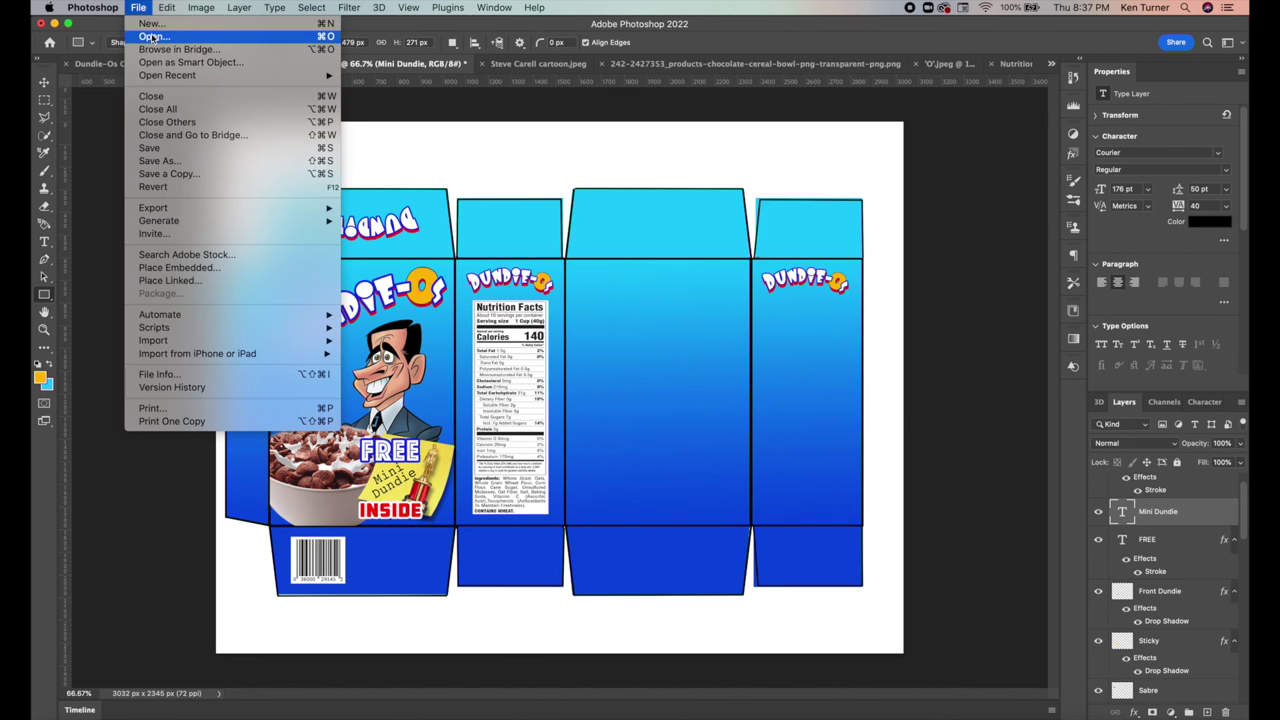
{"action": "left_click", "coordinate": [165, 40]}
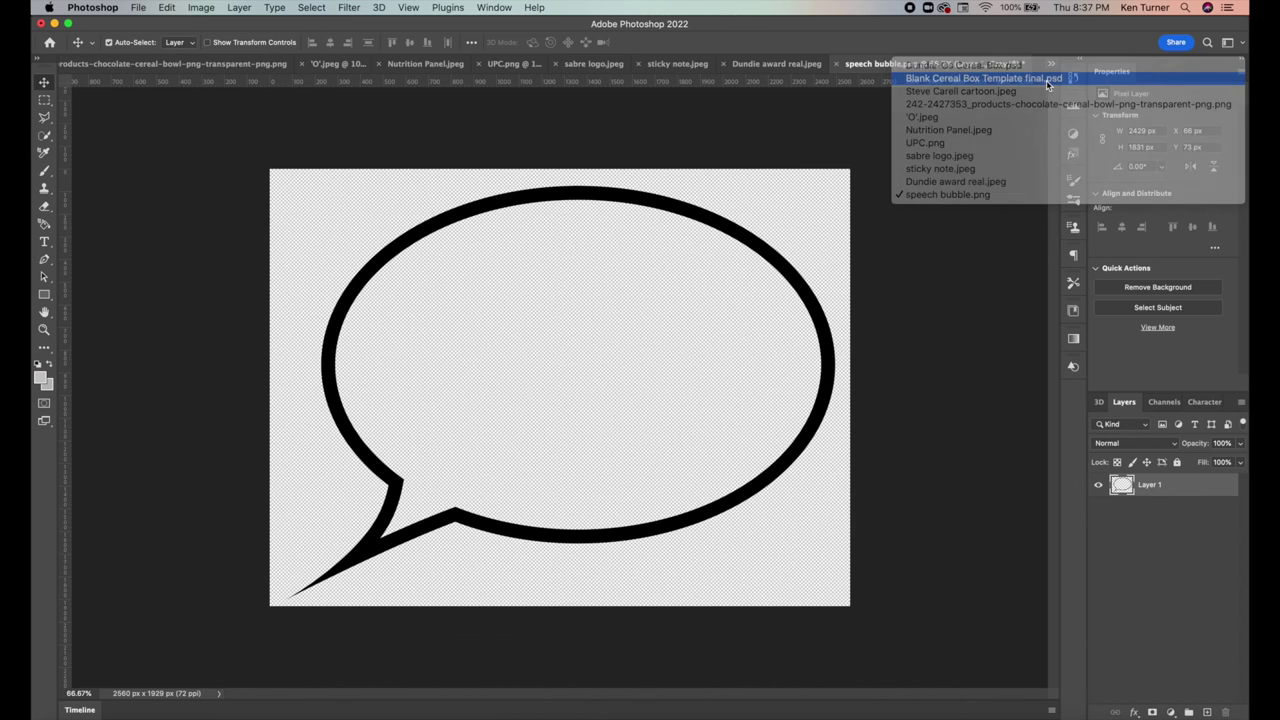
{"action": "left_click", "coordinate": [1046, 80]}
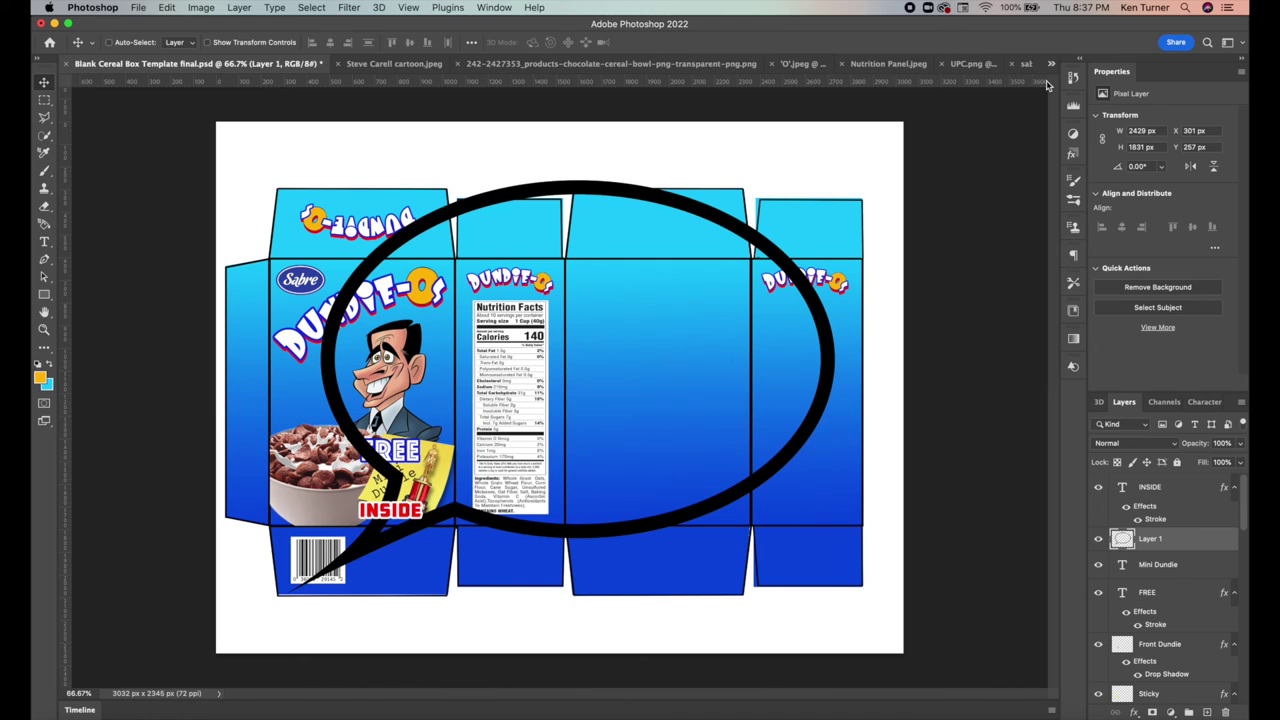
Scale the speech bubble to about 316 × 242 px and place it beside the cartoon's mouth with its tail pointing to him
{"action": "left_click_drag", "start_coordinate": [834, 181], "coordinate": [437, 482]}
{"action": "left_click_drag", "start_coordinate": [380, 545], "coordinate": [420, 385]}
{"action": "left_click_drag", "start_coordinate": [462, 340], "coordinate": [320, 480]}
{"action": "left_click_drag", "start_coordinate": [395, 385], "coordinate": [312, 392]}
{"action": "key", "text": "Return"}
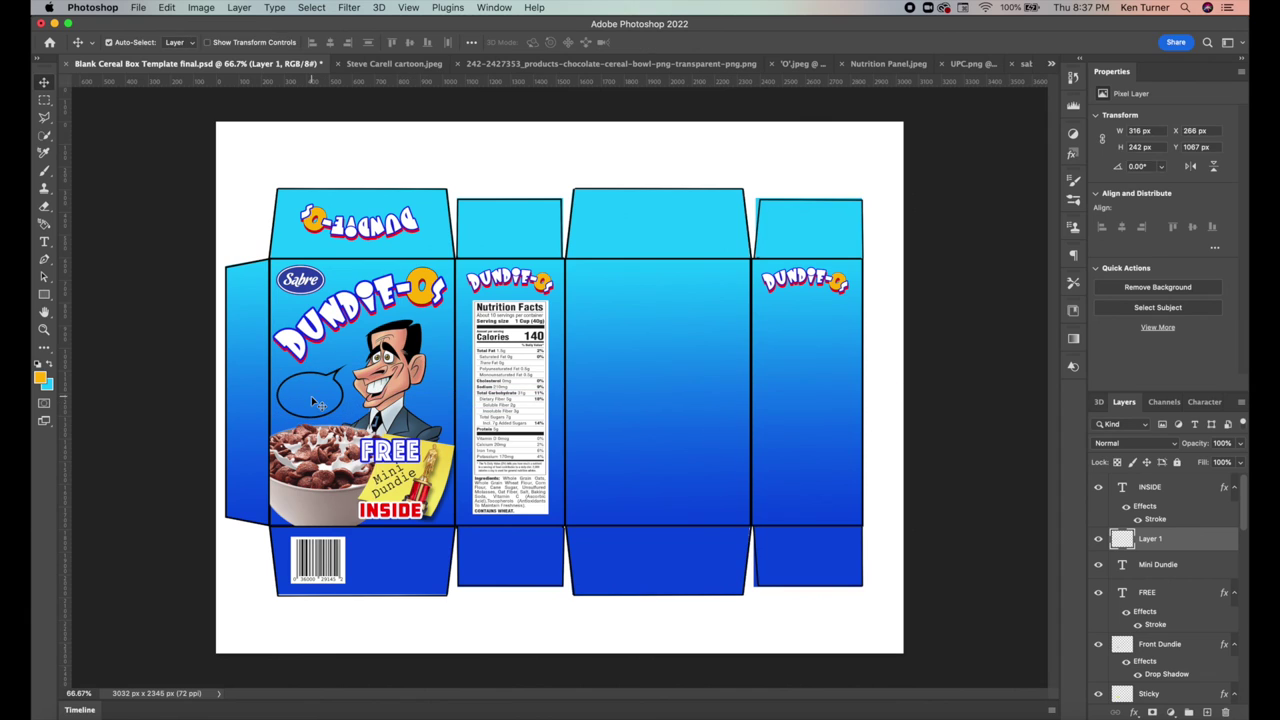
Fill the speech bubble with white and widen it to about 367 px
{"action": "left_click", "coordinate": [44, 352]}
{"action": "left_click", "coordinate": [110, 663]}
{"action": "key", "text": "d"}
{"action": "key", "text": "x"}
{"action": "left_click", "coordinate": [308, 402]}
{"action": "key", "text": "super+t"}
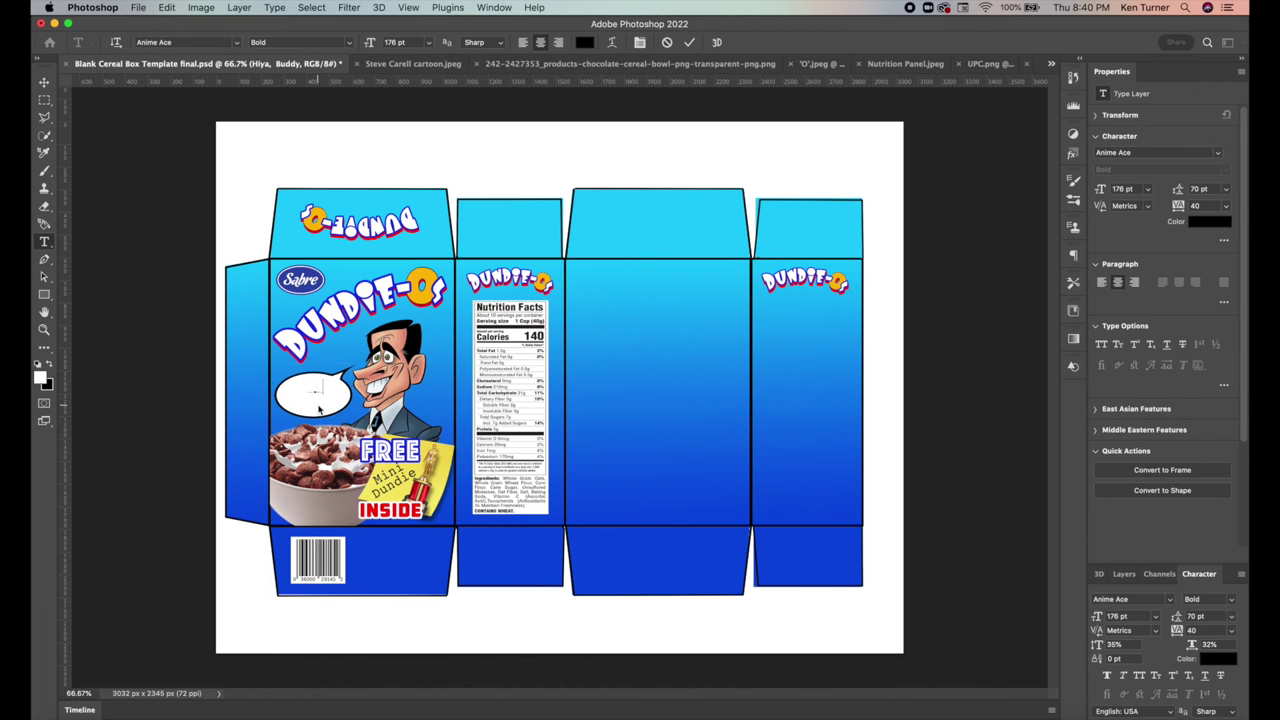
Write Official Cereal of Scott's Tots in the speech bubble in Anime Ace Bold, reduced to 93 pt to fit
{"action": "type", "text": "OFFICIAL"}
{"action": "key", "text": "Return"}
{"action": "type", "text": "CEREAL OF"}
{"action": "key", "text": "Return"}
{"action": "type", "text": "SCOTT'S TOTS"}
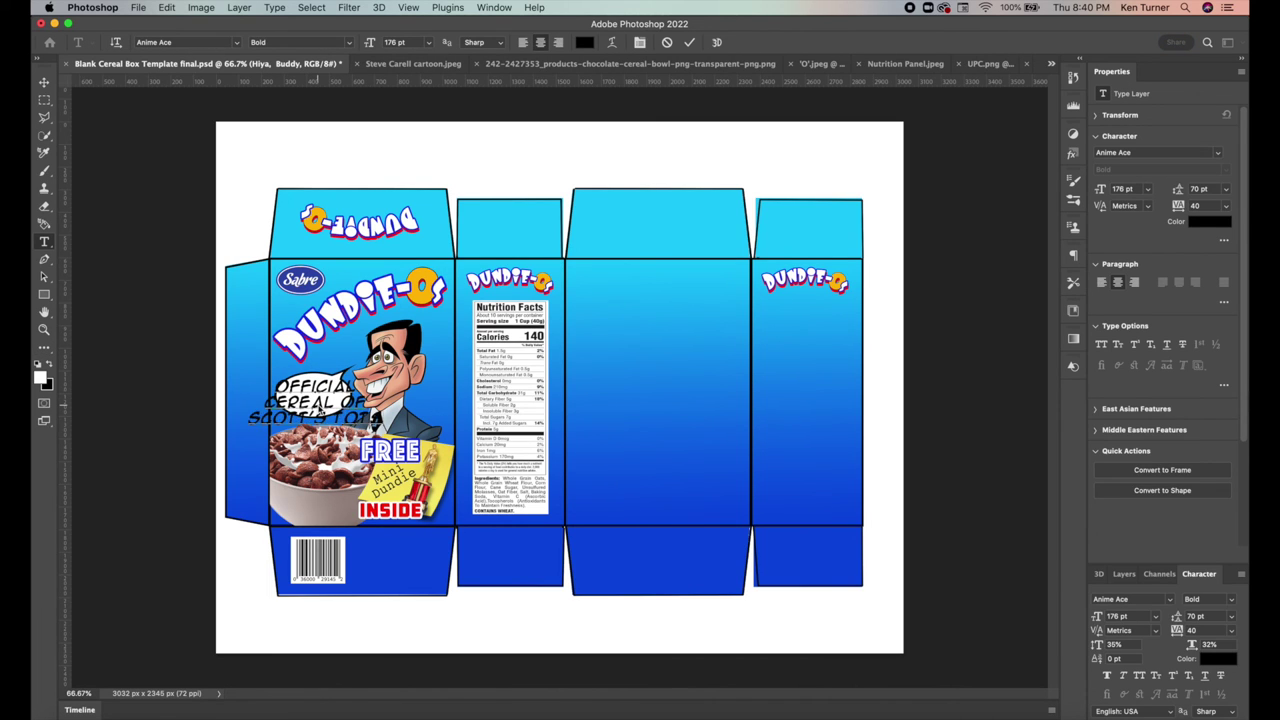
{"action": "key", "text": "super+a"}
{"action": "left_click_drag", "start_coordinate": [369, 42], "coordinate": [313, 48]}
{"action": "key", "text": "super+Return"}
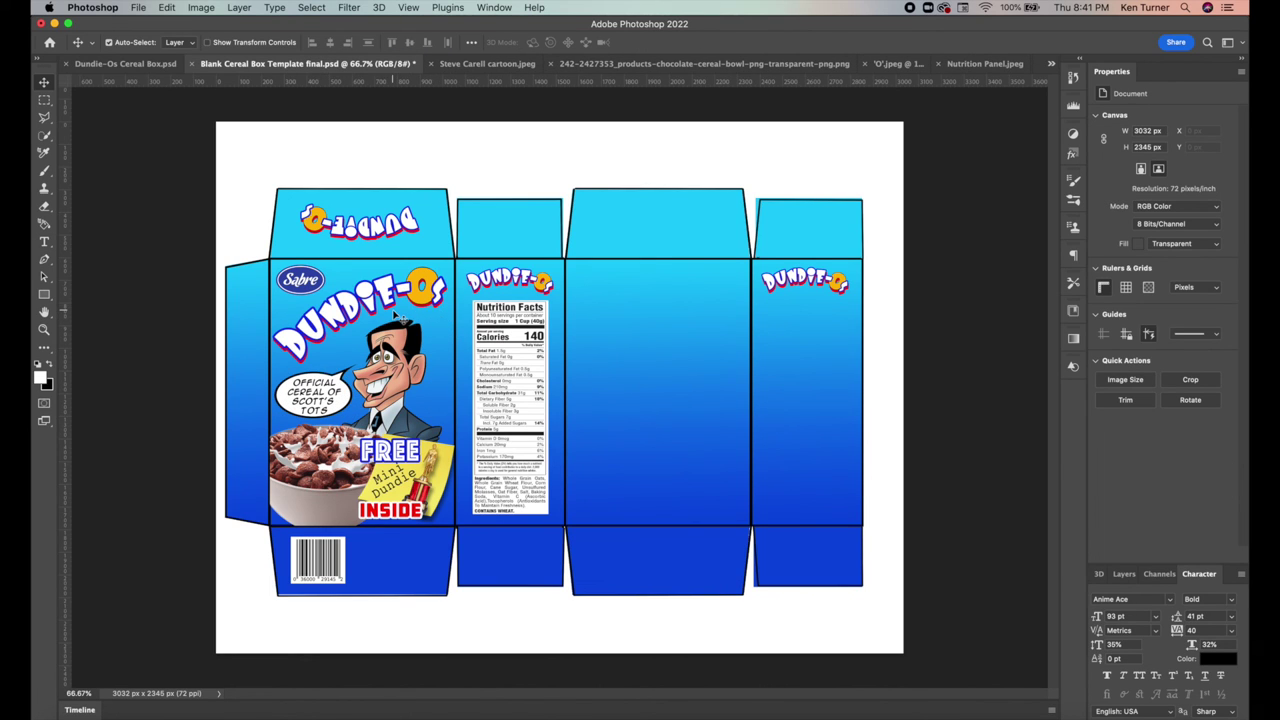
Add the text Chocolate Flavoured Pulp Cereal in white 56 pt Courier Bold and place it under the front logo's right end
{"action": "key", "text": "t"}
{"action": "left_click", "coordinate": [596, 410]}
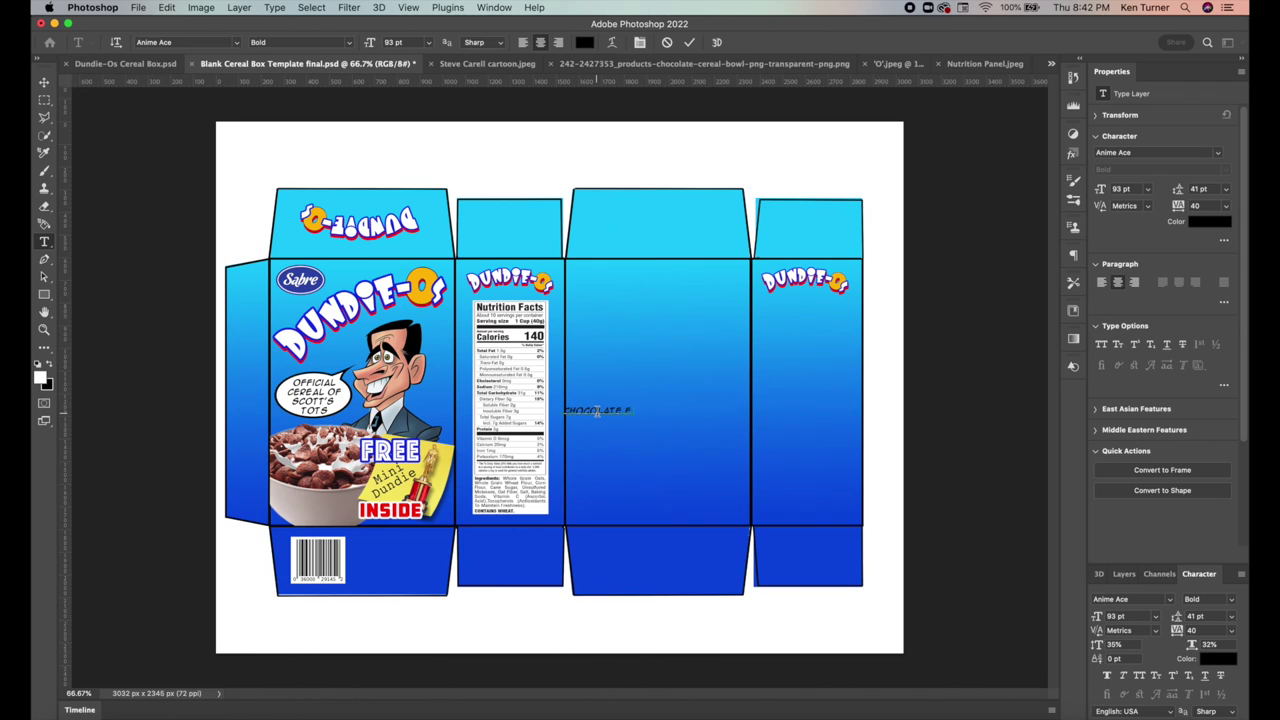
{"action": "type", "text": "CHOCOLATE FLAVOURED PUL"}
{"action": "key", "text": "super+a"}
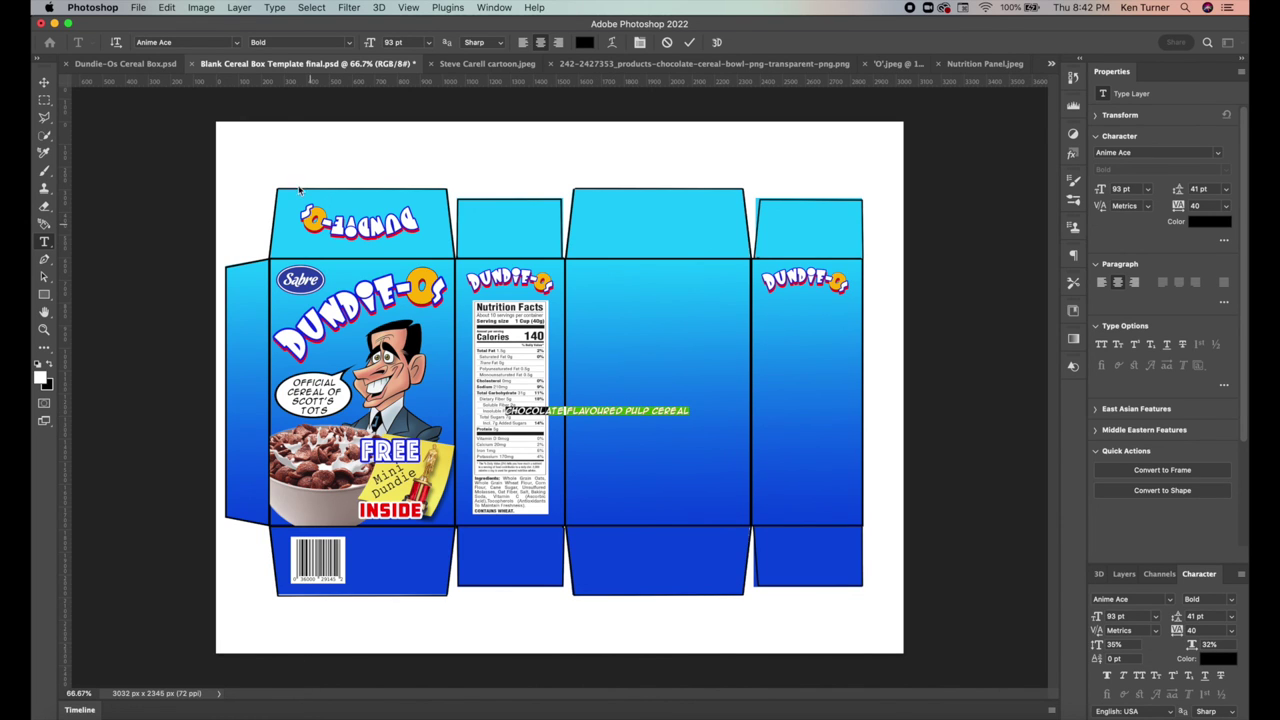
{"action": "left_click", "coordinate": [236, 42]}
{"action": "scroll", "coordinate": [368, 600], "scroll_direction": "down", "scroll_amount": 5}
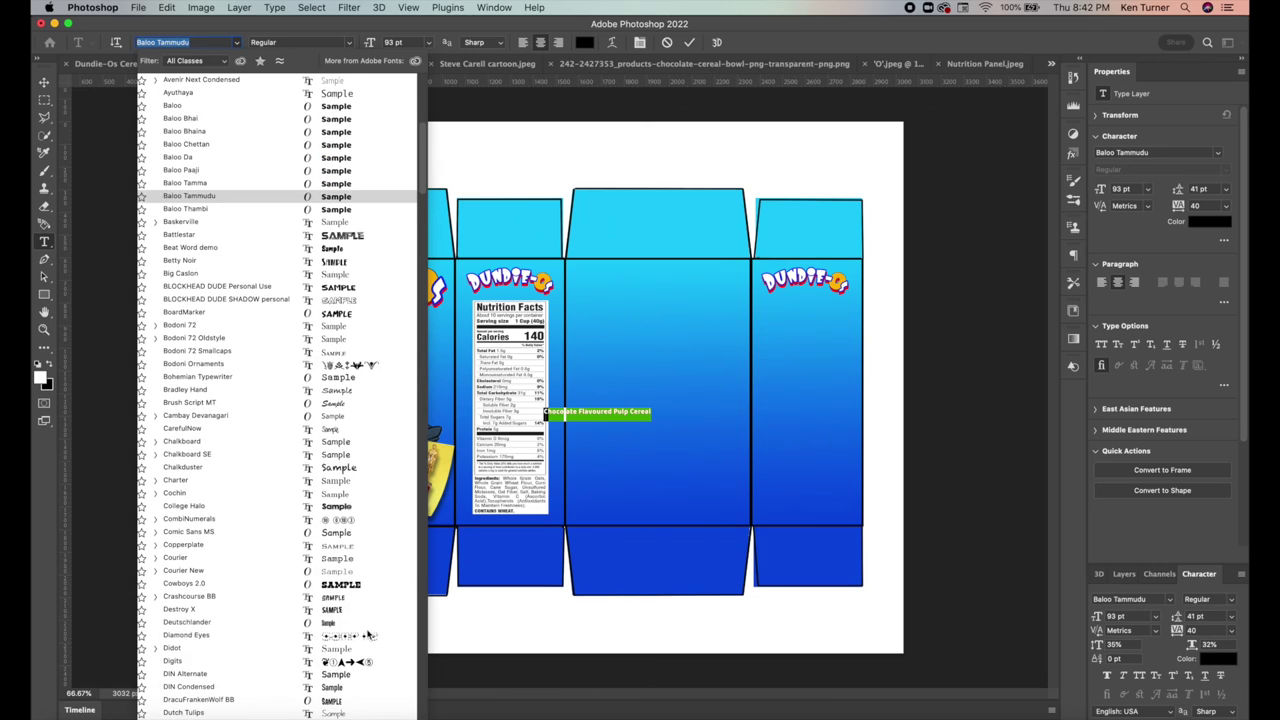
{"action": "left_click", "coordinate": [342, 558]}
{"action": "left_click_drag", "start_coordinate": [650, 412], "coordinate": [512, 311]}
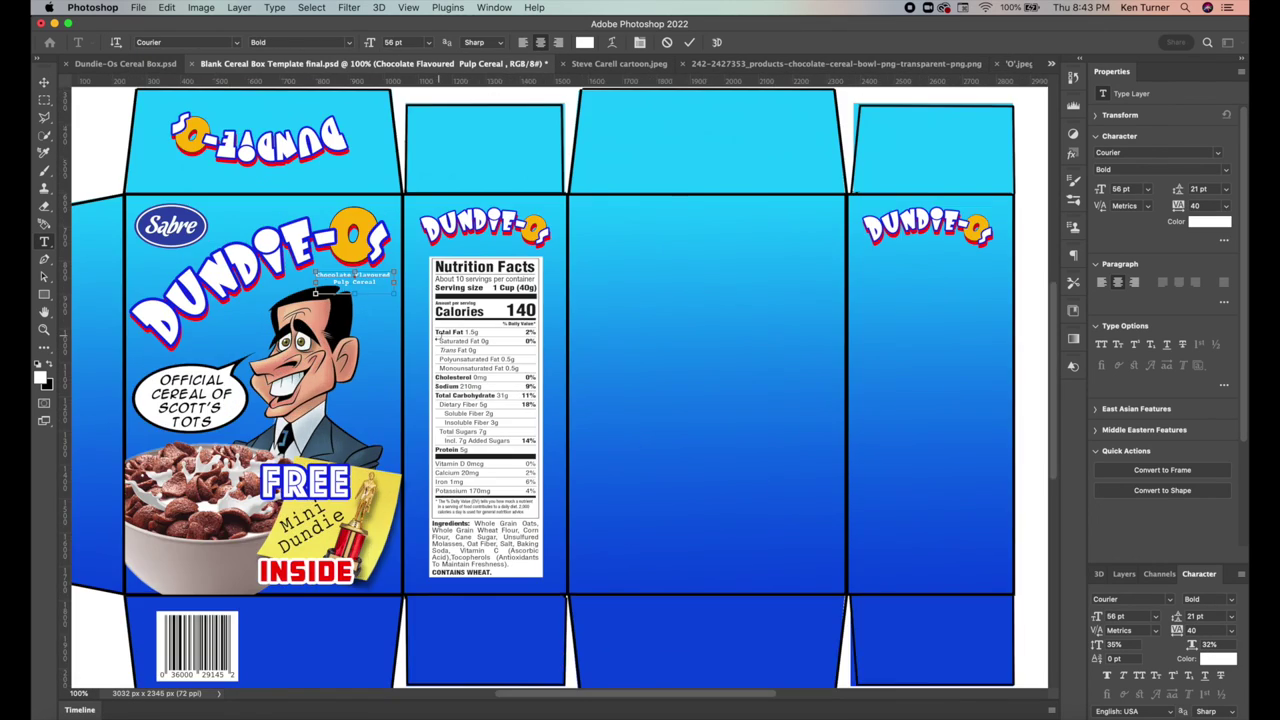
{"action": "key", "text": "super+equal"}
{"action": "scroll", "coordinate": [438, 335], "scroll_direction": "left", "scroll_amount": 3}
{"action": "scroll", "coordinate": [438, 342], "scroll_direction": "left", "scroll_amount": 2}
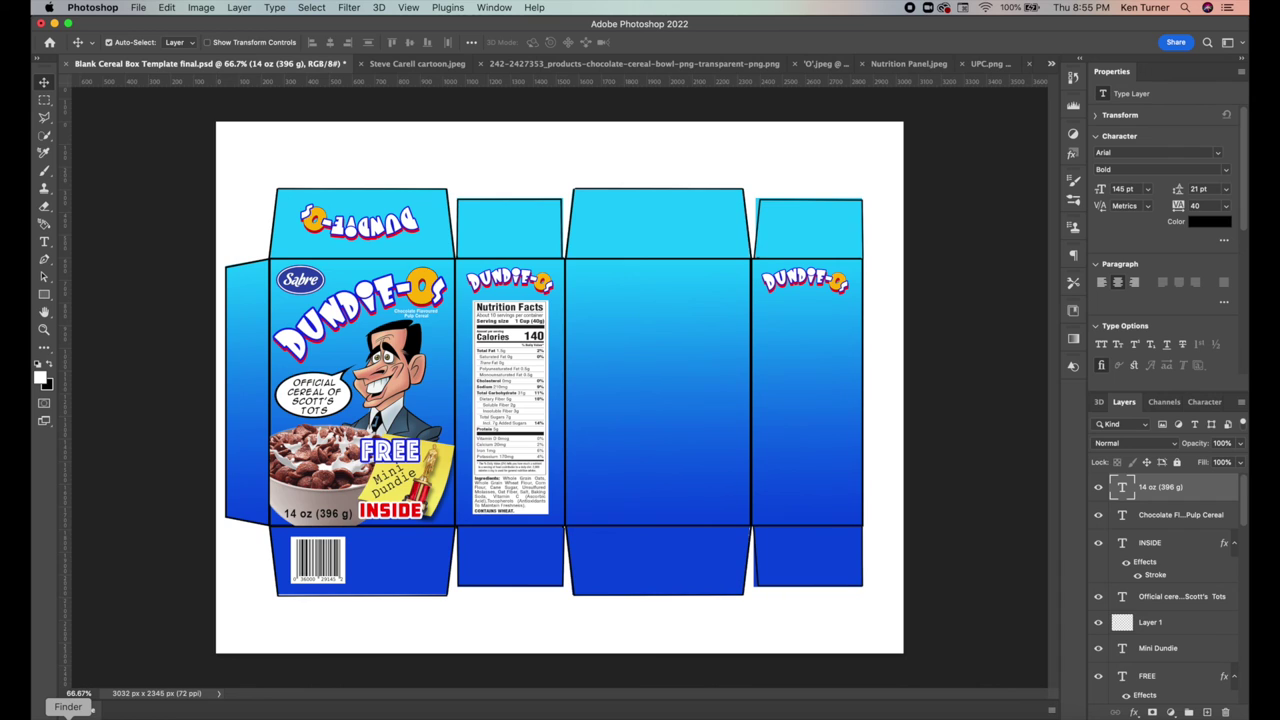
Place maze puzzel.jpeg from the Dundie-Os source pics folder on the back panel, scaled to about 622 × 622 px
{"action": "left_click", "coordinate": [68, 716]}
{"action": "left_click", "coordinate": [538, 337]}
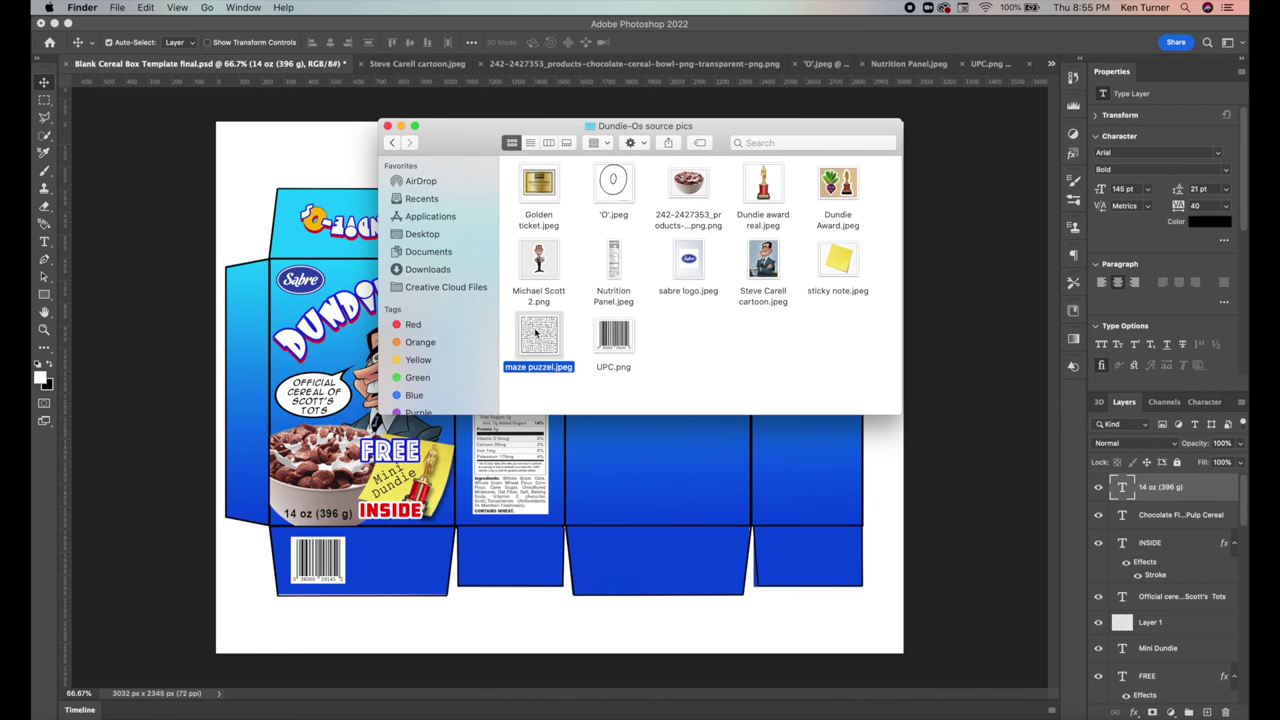
{"action": "left_click_drag", "start_coordinate": [538, 337], "coordinate": [640, 480]}
{"action": "left_click_drag", "start_coordinate": [386, 212], "coordinate": [595, 354]}
{"action": "key", "text": "Return"}
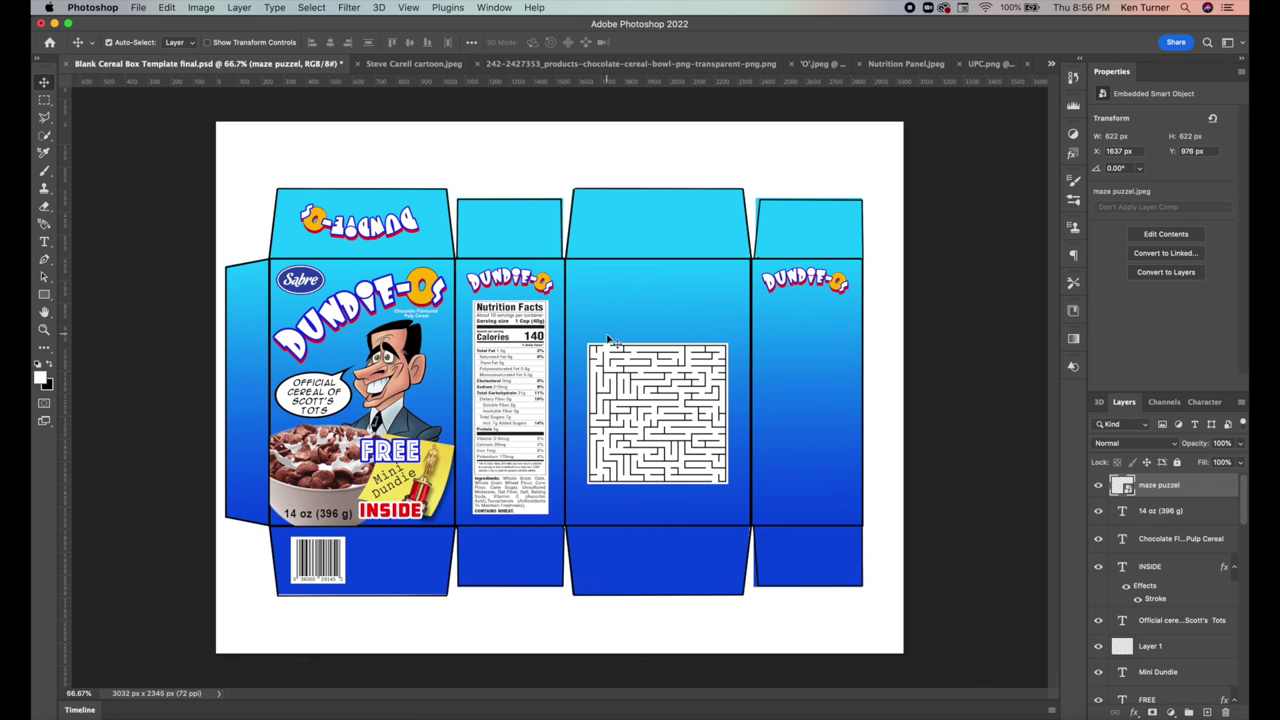
Open Michael Scott 2.png, select the figure and copy it to just above the maze's upper-left corner at about 127 × 273 px
{"action": "left_click", "coordinate": [138, 7]}
{"action": "left_click", "coordinate": [143, 42]}
{"action": "left_click", "coordinate": [900, 408]}
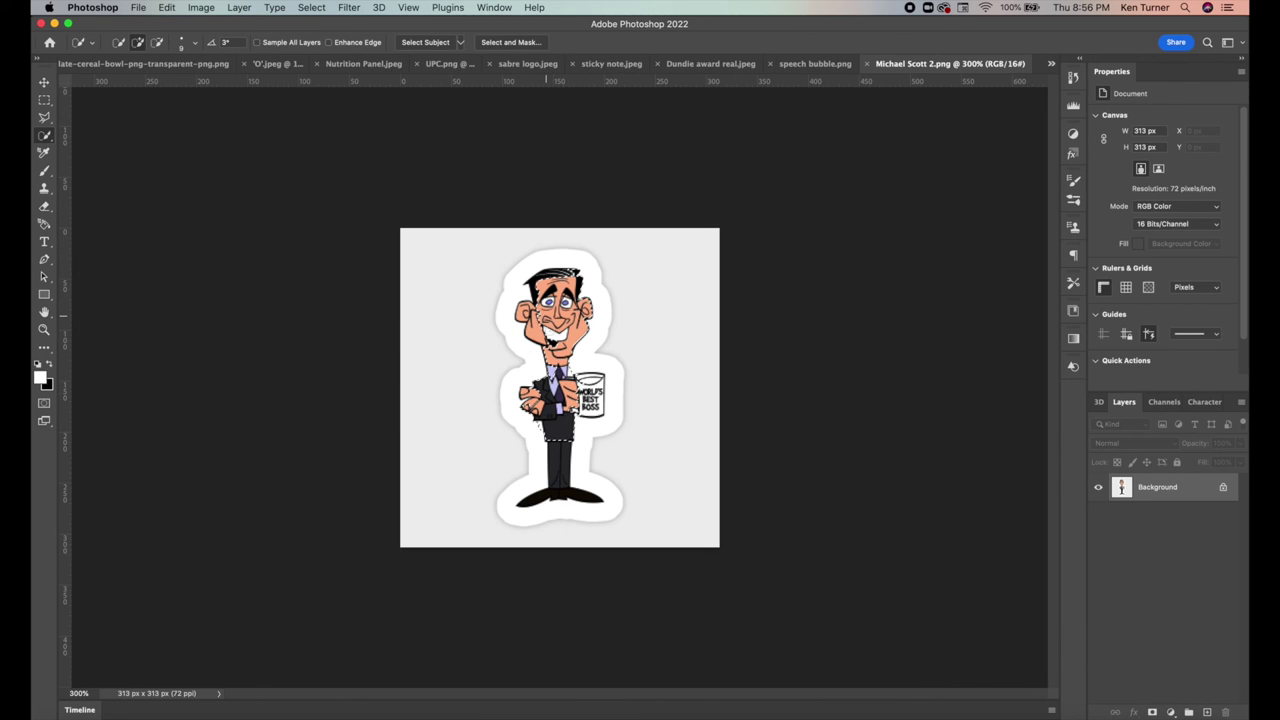
{"action": "left_click", "coordinate": [505, 42]}
{"action": "key", "text": "Return"}
{"action": "left_click_drag", "start_coordinate": [515, 420], "coordinate": [604, 311]}
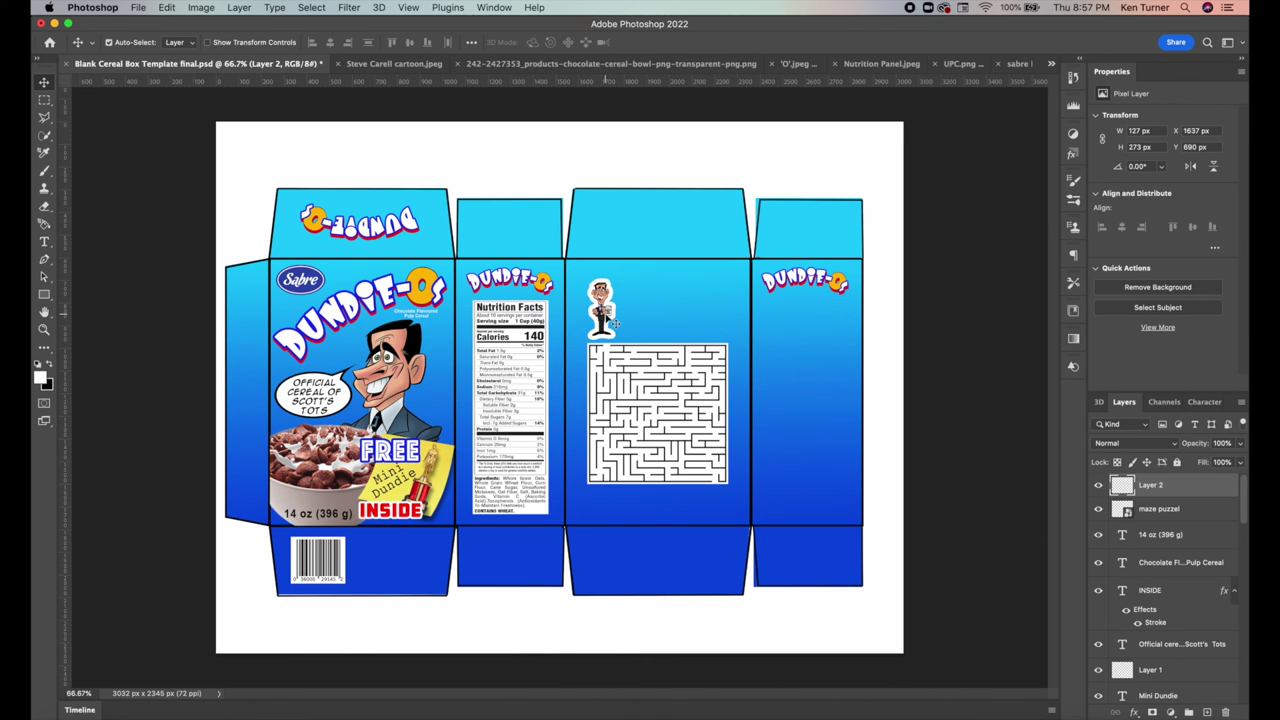
Copy a second Dundie trophy into the design, scale it down below the maze's lower-right corner and shift the maze slightly up
{"action": "left_click", "coordinate": [138, 7]}
{"action": "left_click", "coordinate": [165, 38]}
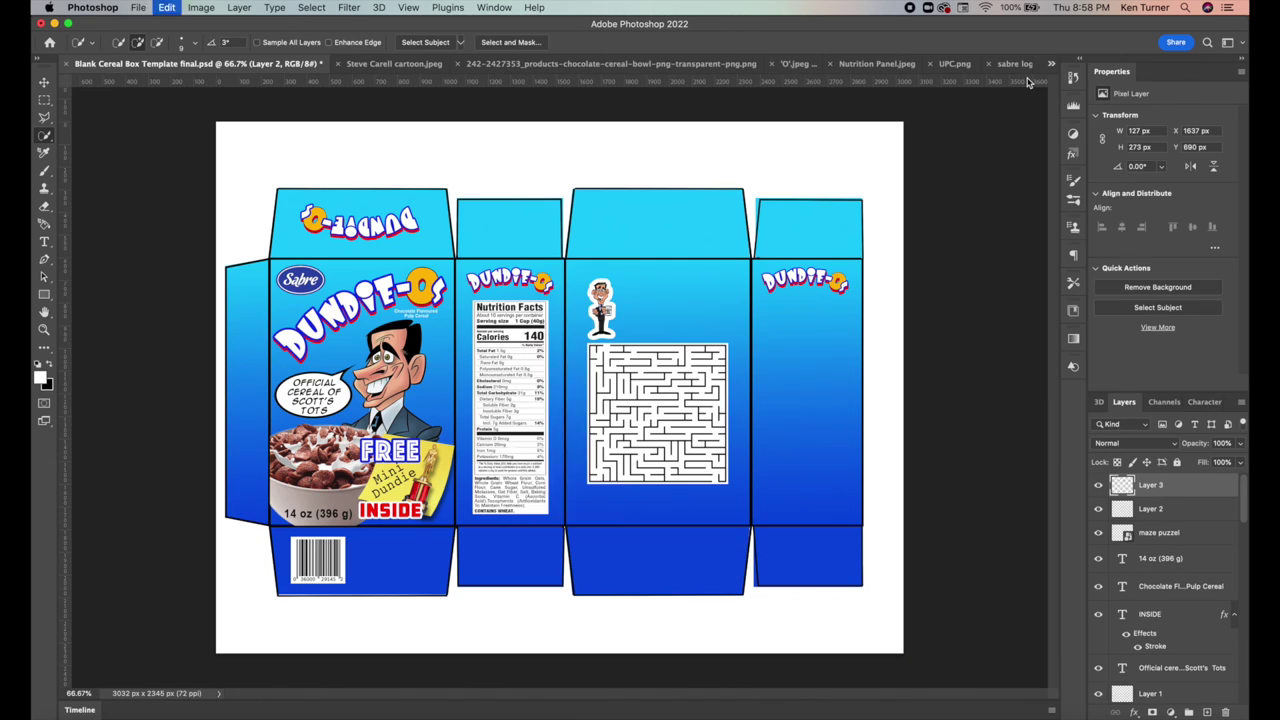
{"action": "key", "text": "ctrl+v"}
{"action": "key", "text": "ctrl+t"}
{"action": "left_click_drag", "start_coordinate": [496, 256], "coordinate": [720, 435]}
{"action": "key", "text": "Return"}
{"action": "left_click_drag", "start_coordinate": [636, 383], "coordinate": [632, 375]}
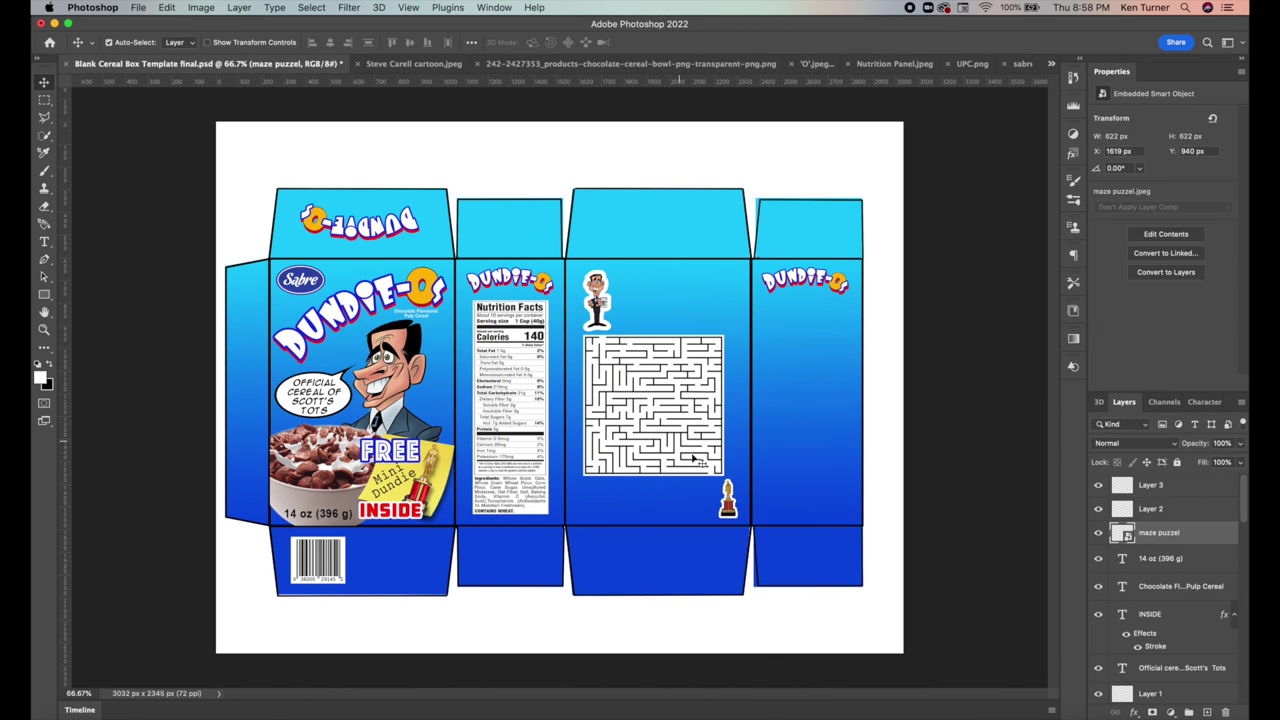
{"action": "left_click_drag", "start_coordinate": [728, 500], "coordinate": [714, 500]}
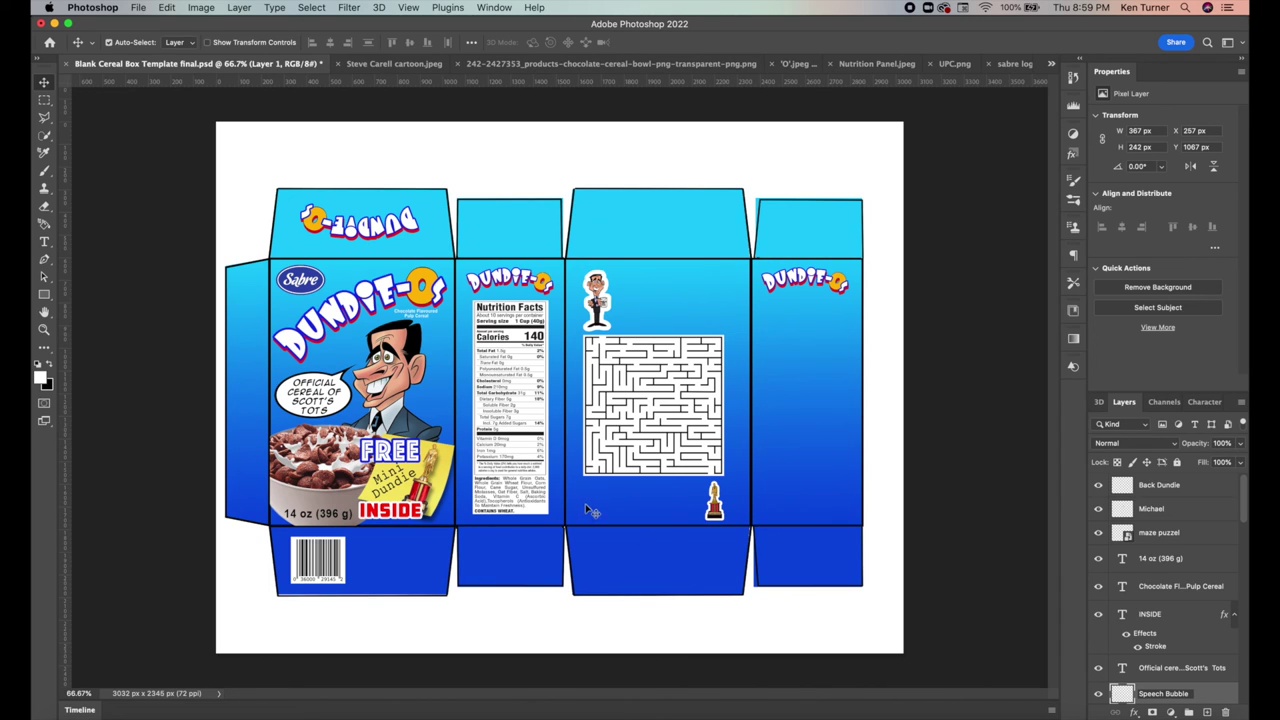
Add the heading HEY KIDS in LaffRiotNF at 318 pt and place it above the maze beside the figure
{"action": "key", "text": "t"}
{"action": "left_click", "coordinate": [636, 310]}
{"action": "type", "text": "HEY KIDS"}
{"action": "left_click", "coordinate": [236, 42]}
{"action": "left_click", "coordinate": [215, 135]}
{"action": "left_click", "coordinate": [395, 42]}
{"action": "type", "text": "318"}
{"action": "key", "text": "Return"}
{"action": "left_click", "coordinate": [44, 81]}
{"action": "left_click_drag", "start_coordinate": [670, 293], "coordinate": [690, 283]}
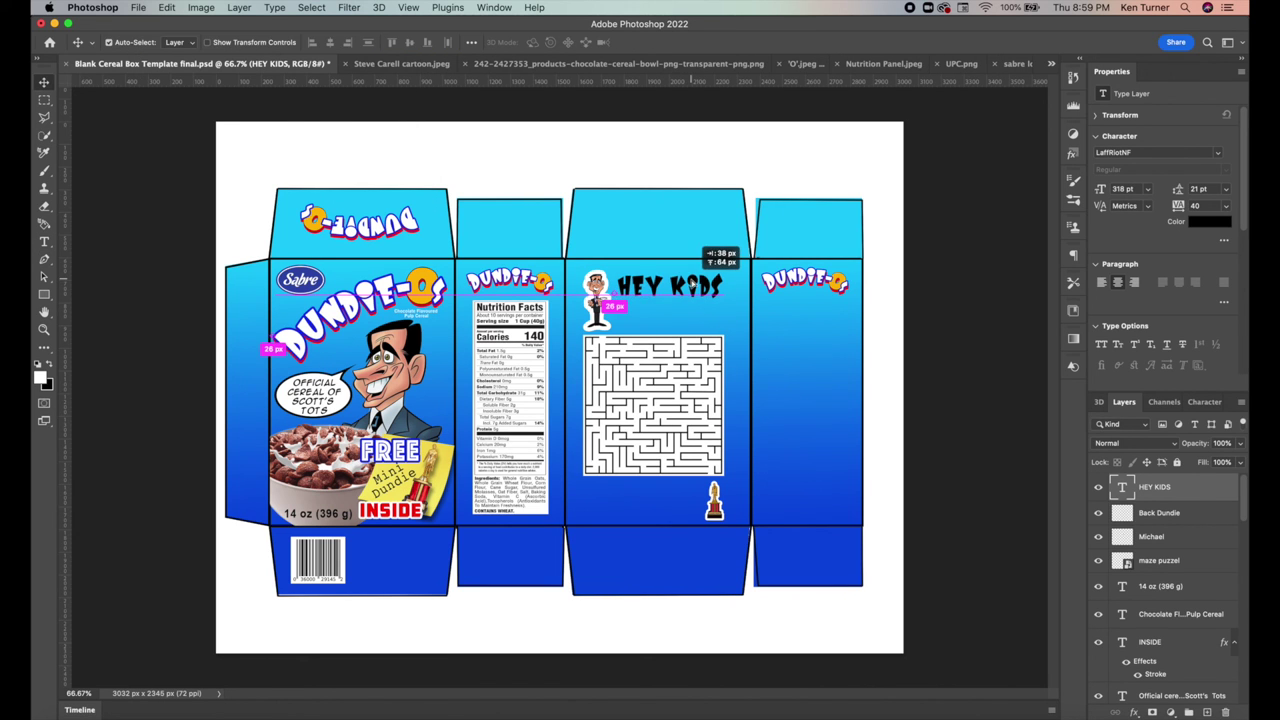
Add a Gradient Overlay to the HEY KIDS heading and set the gradient's first colour stop to yellow #fde51a
{"action": "left_click", "coordinate": [1134, 712]}
{"action": "left_click", "coordinate": [1172, 655]}
{"action": "left_click", "coordinate": [925, 405]}
{"action": "double_click", "coordinate": [500, 422]}
{"action": "left_click", "coordinate": [1003, 418]}
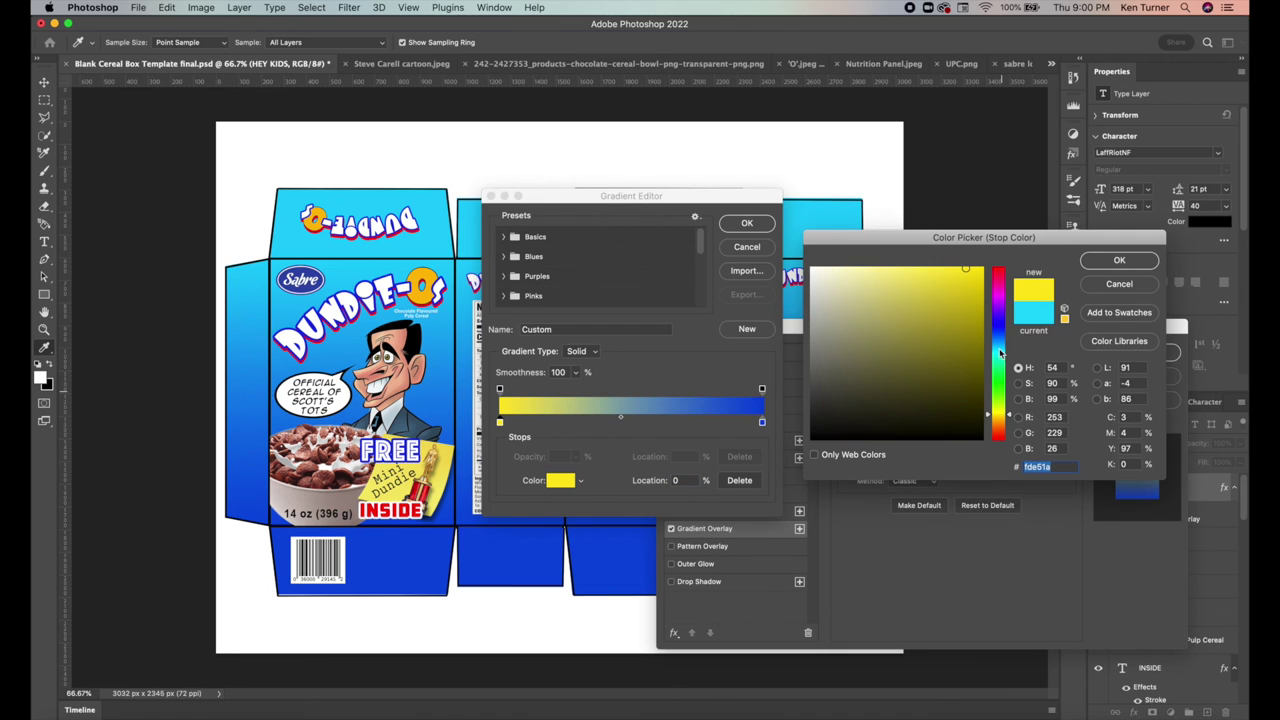
{"action": "left_click", "coordinate": [1116, 261]}
Set the gradient's end colour stop to dark orange and apply the overlay to HEY KIDS
{"action": "double_click", "coordinate": [763, 422]}
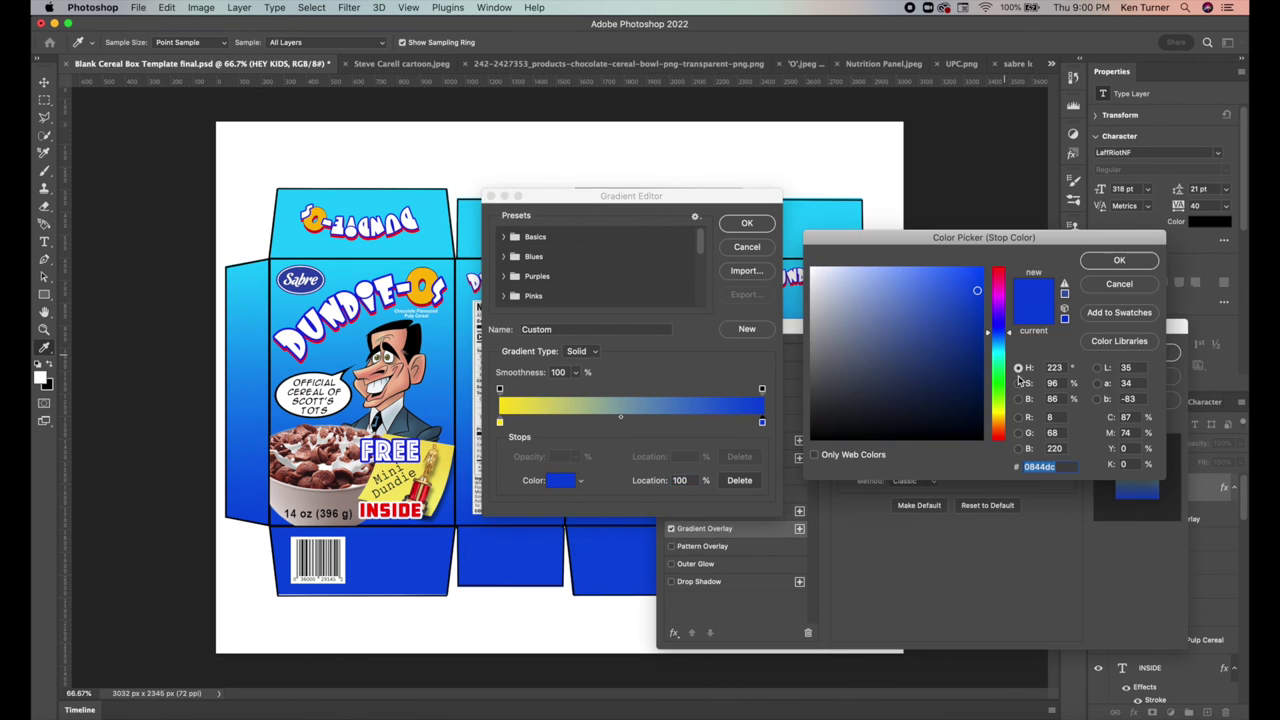
{"action": "left_click", "coordinate": [1004, 421]}
{"action": "left_click_drag", "start_coordinate": [1005, 421], "coordinate": [1005, 425]}
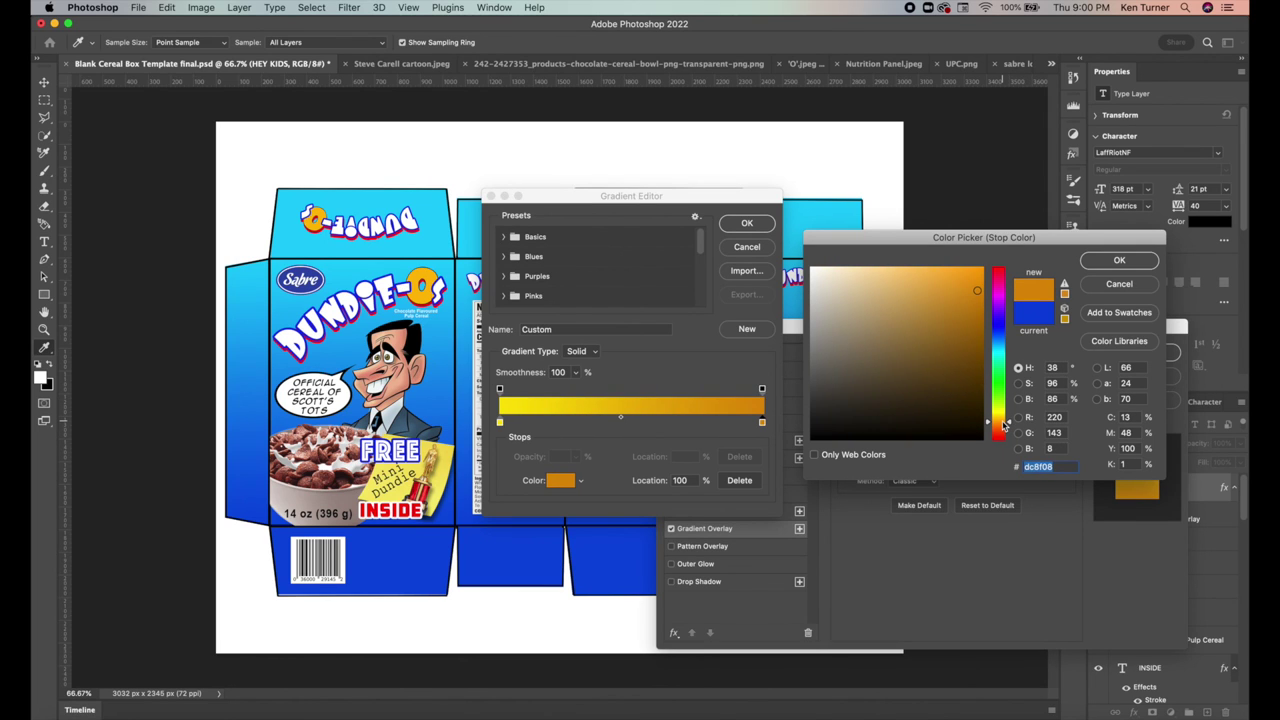
{"action": "mouse_move", "coordinate": [977, 291]}
{"action": "left_mouse_down"}
{"action": "mouse_move", "coordinate": [980, 307]}
{"action": "mouse_move", "coordinate": [980, 292]}
{"action": "left_mouse_up"}
{"action": "left_click_drag", "start_coordinate": [1008, 423], "coordinate": [1008, 426]}
{"action": "left_click", "coordinate": [1104, 264]}
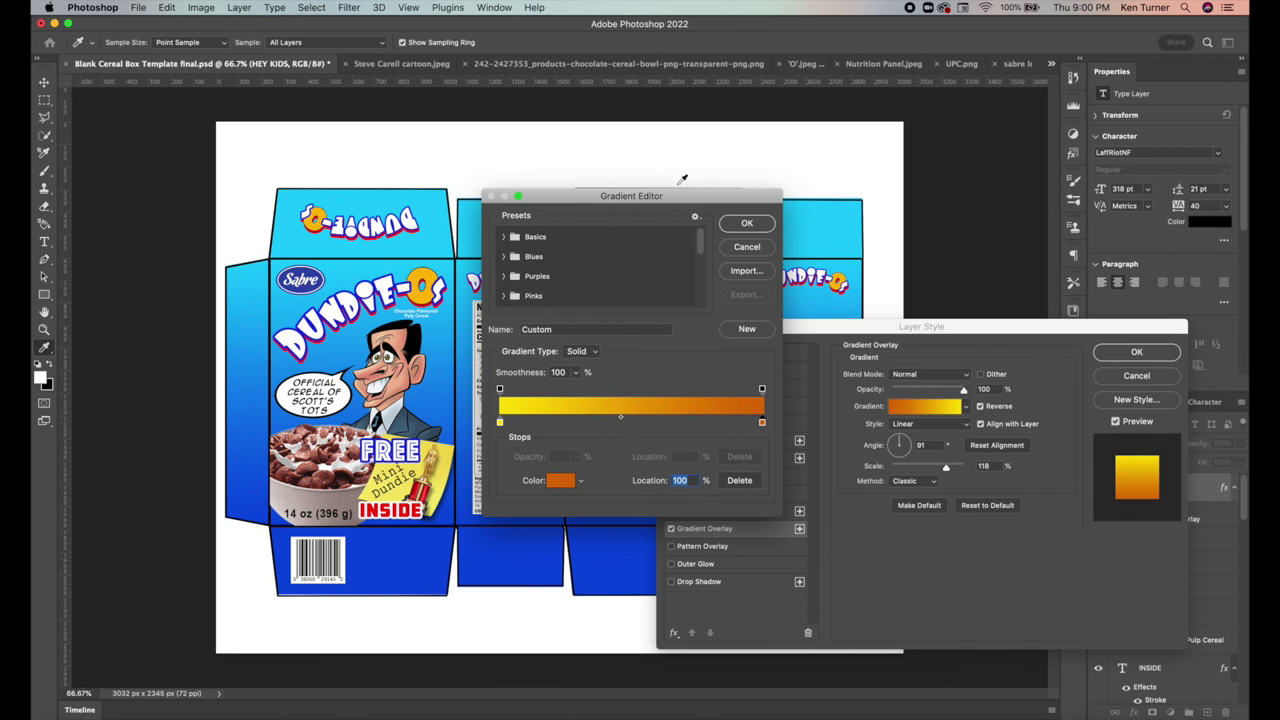
{"action": "left_click", "coordinate": [749, 229]}
{"action": "left_click", "coordinate": [1136, 352]}
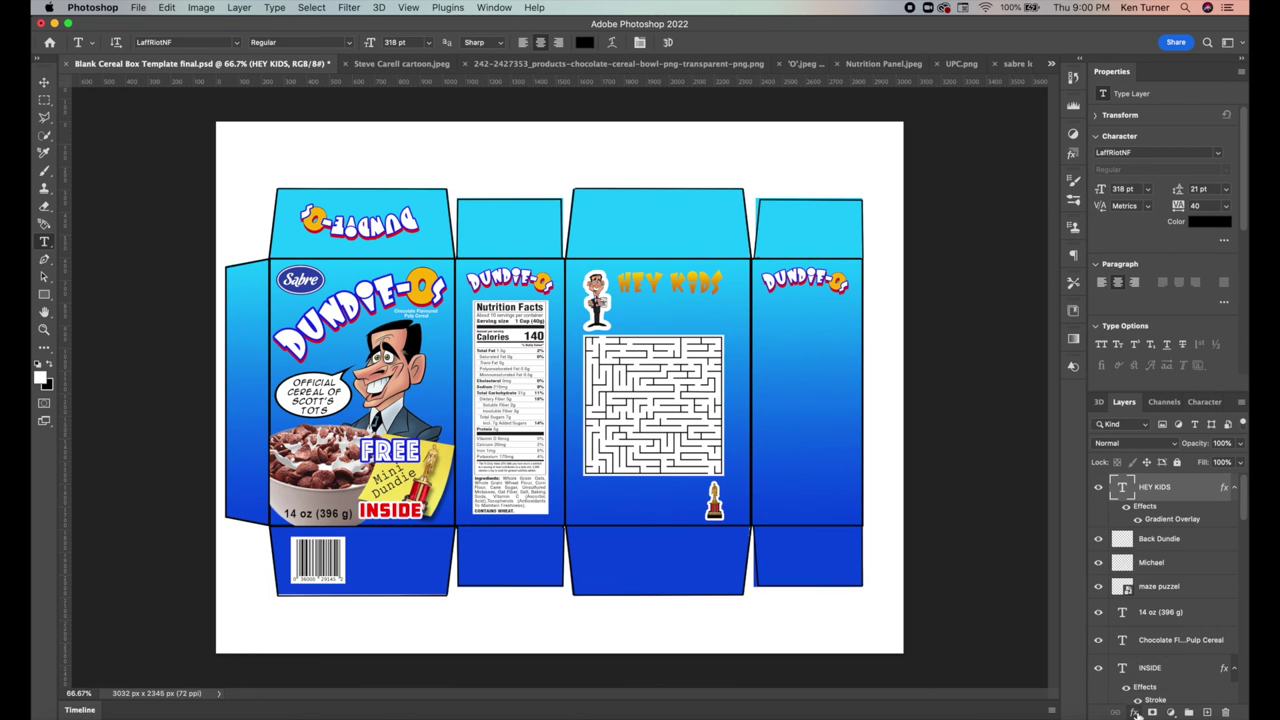
Give the HEY KIDS heading a bright red stroke and apply a text warp to it
{"action": "left_click", "coordinate": [1136, 712]}
{"action": "left_click", "coordinate": [1160, 592]}
{"action": "left_click", "coordinate": [876, 476]}
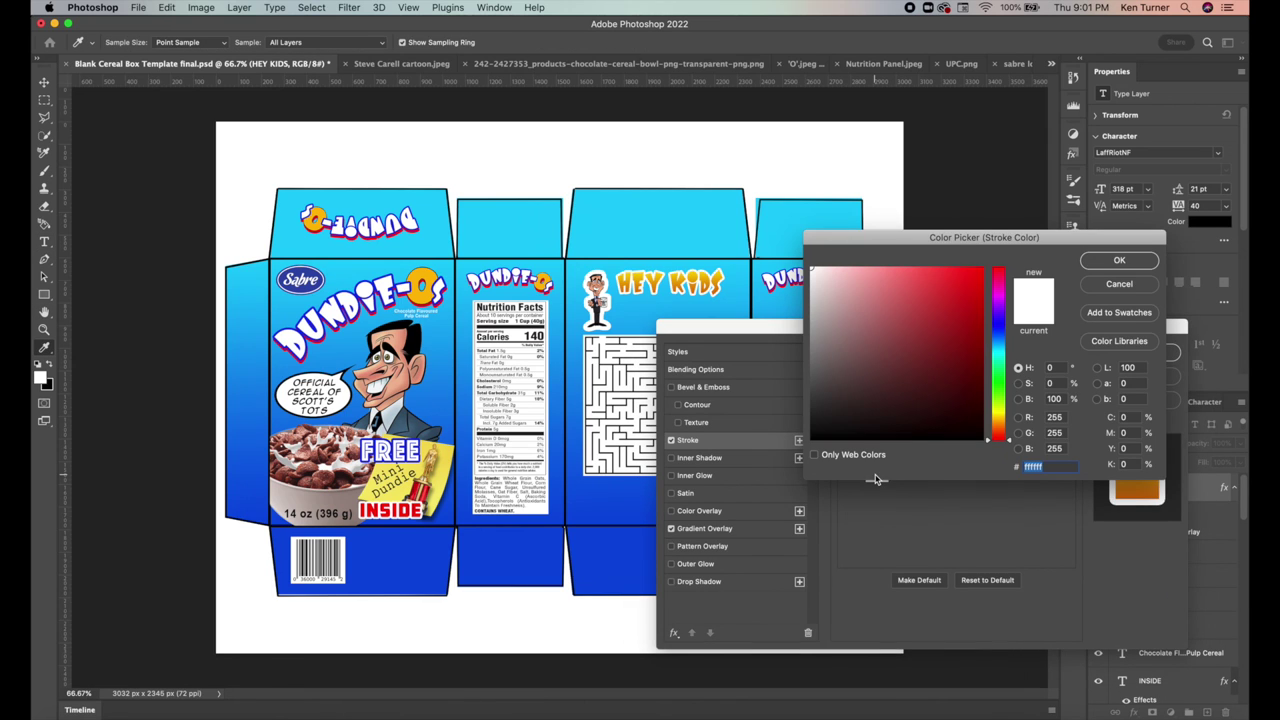
{"action": "left_click", "coordinate": [979, 267]}
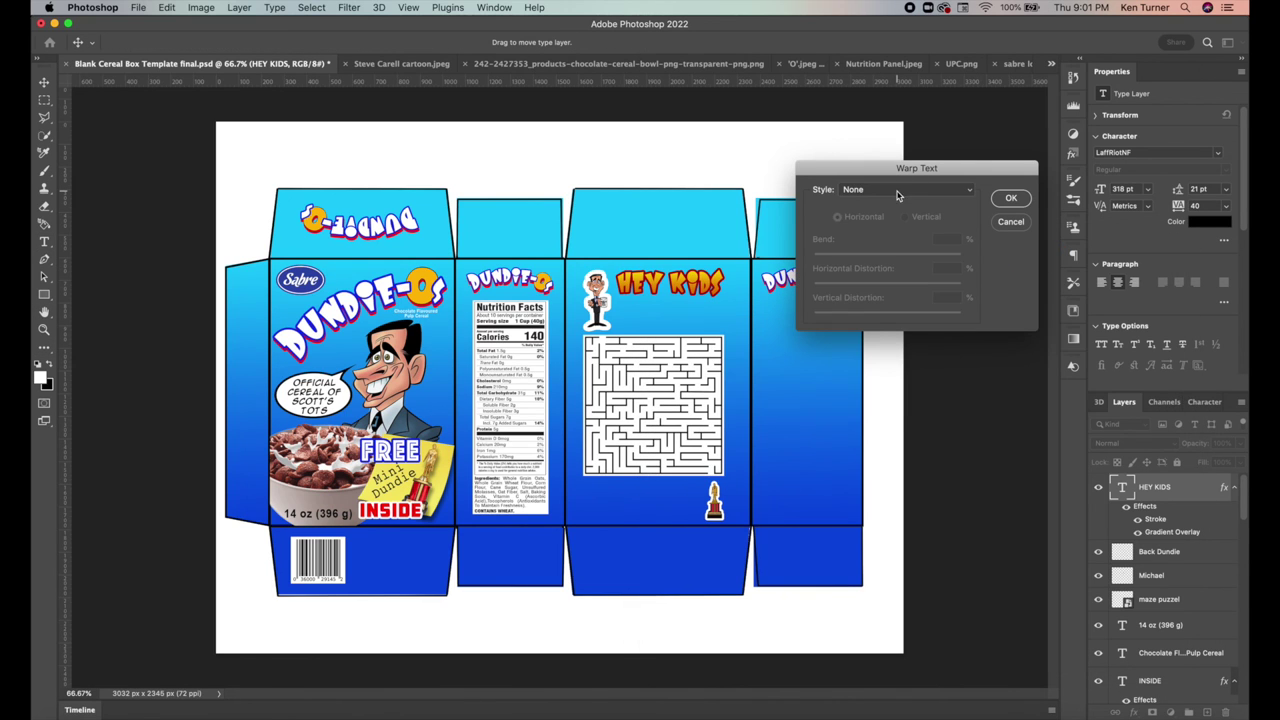
{"action": "left_click", "coordinate": [900, 190]}
{"action": "left_click", "coordinate": [880, 300]}
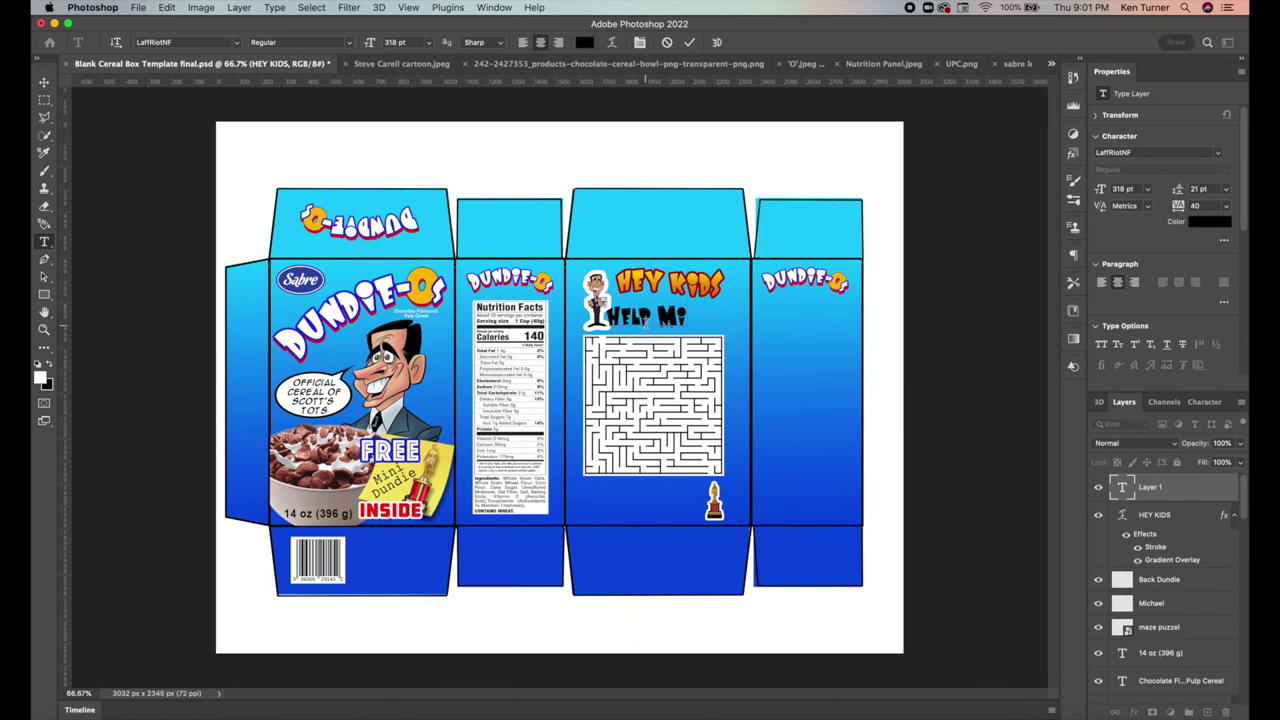
Add the text Help Michael Get to his beneath the HEY KIDS heading and set it in Courier
{"action": "type", "text": "chael Get to His Dun"}
{"action": "key", "text": "BackSpace"}
{"action": "key", "text": "BackSpace"}
{"action": "key", "text": "BackSpace"}
{"action": "key", "text": "BackSpace"}
{"action": "key", "text": "ctrl+a"}
{"action": "left_click", "coordinate": [237, 44]}
{"action": "left_click", "coordinate": [347, 114]}
{"action": "key", "text": "ctrl+Return"}
Reduce the Help Michael text to 231 pt and place it directly under the heading, beside the figure
{"action": "left_click_drag", "start_coordinate": [590, 300], "coordinate": [731, 289]}
{"action": "left_click_drag", "start_coordinate": [371, 43], "coordinate": [340, 48]}
{"action": "key", "text": "v"}
{"action": "left_click_drag", "start_coordinate": [760, 310], "coordinate": [722, 291]}
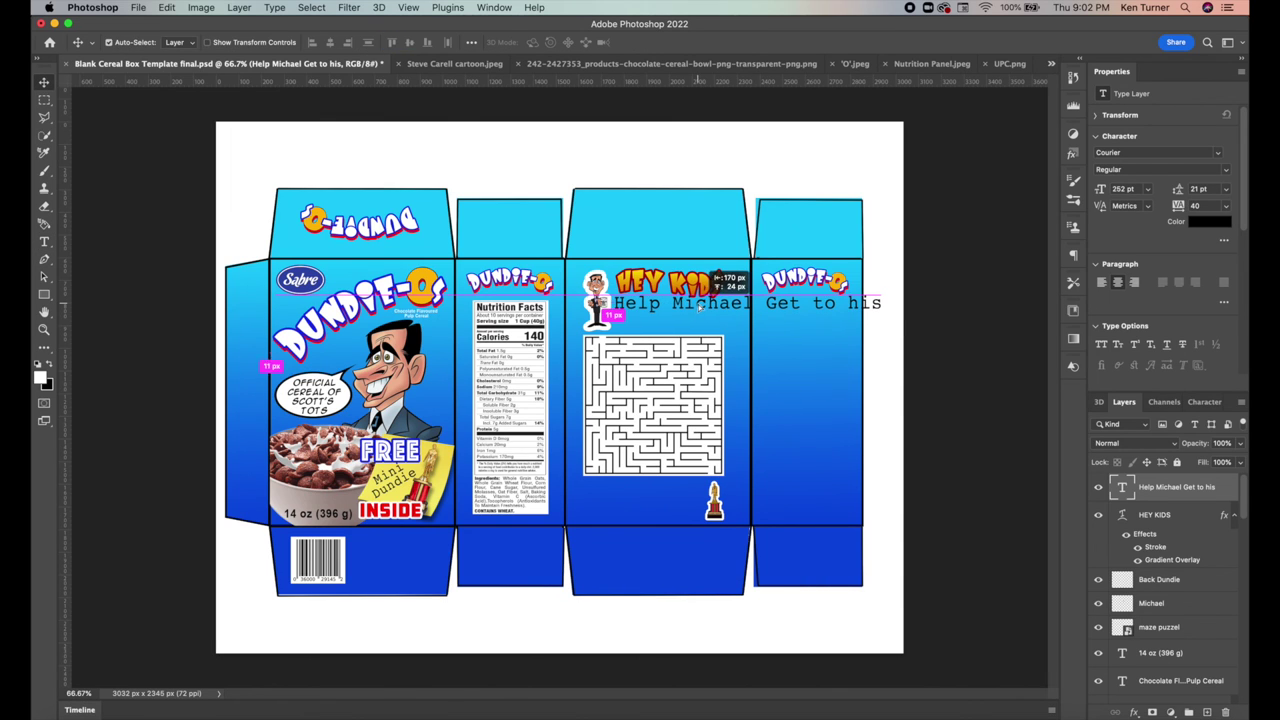
{"action": "key", "text": "t"}
{"action": "left_click_drag", "start_coordinate": [368, 44], "coordinate": [356, 46]}
{"action": "key", "text": "v"}
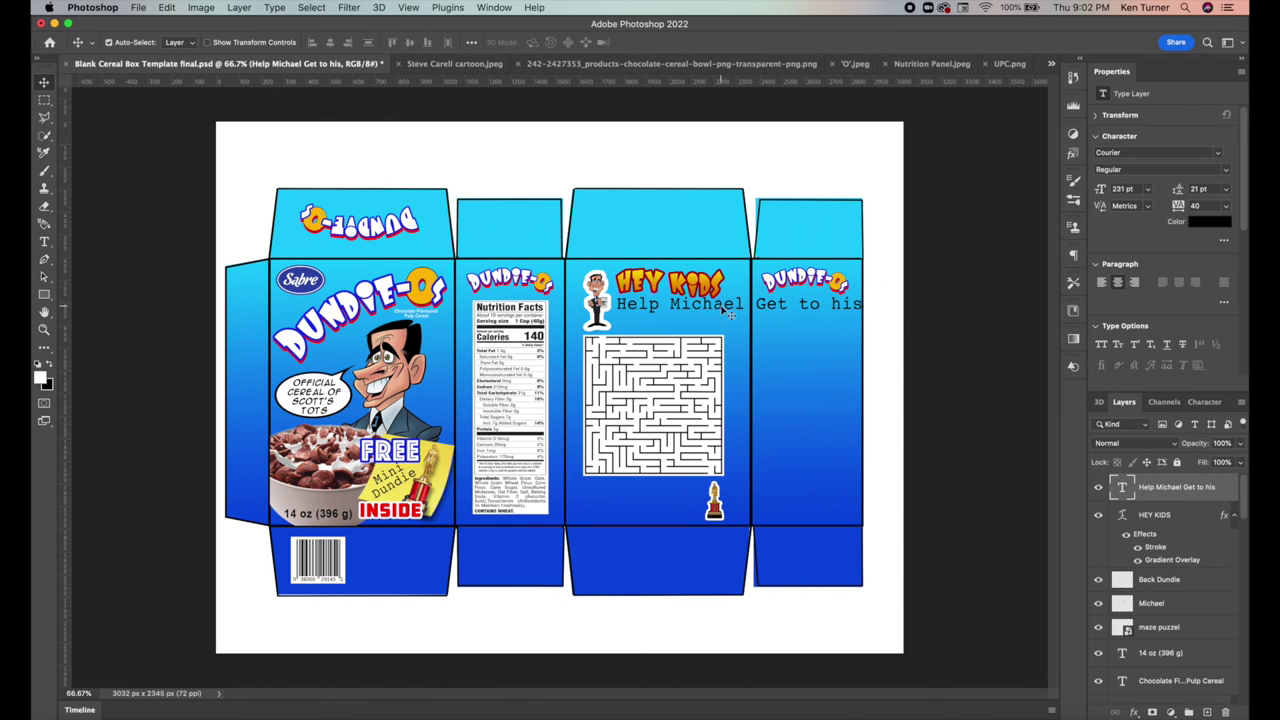
Break the Help Michael text onto a second line after Michael and set its leading to 65 pt
{"action": "key", "text": "t"}
{"action": "left_click", "coordinate": [752, 303]}
{"action": "key", "text": "Return"}
{"action": "left_click", "coordinate": [44, 82]}
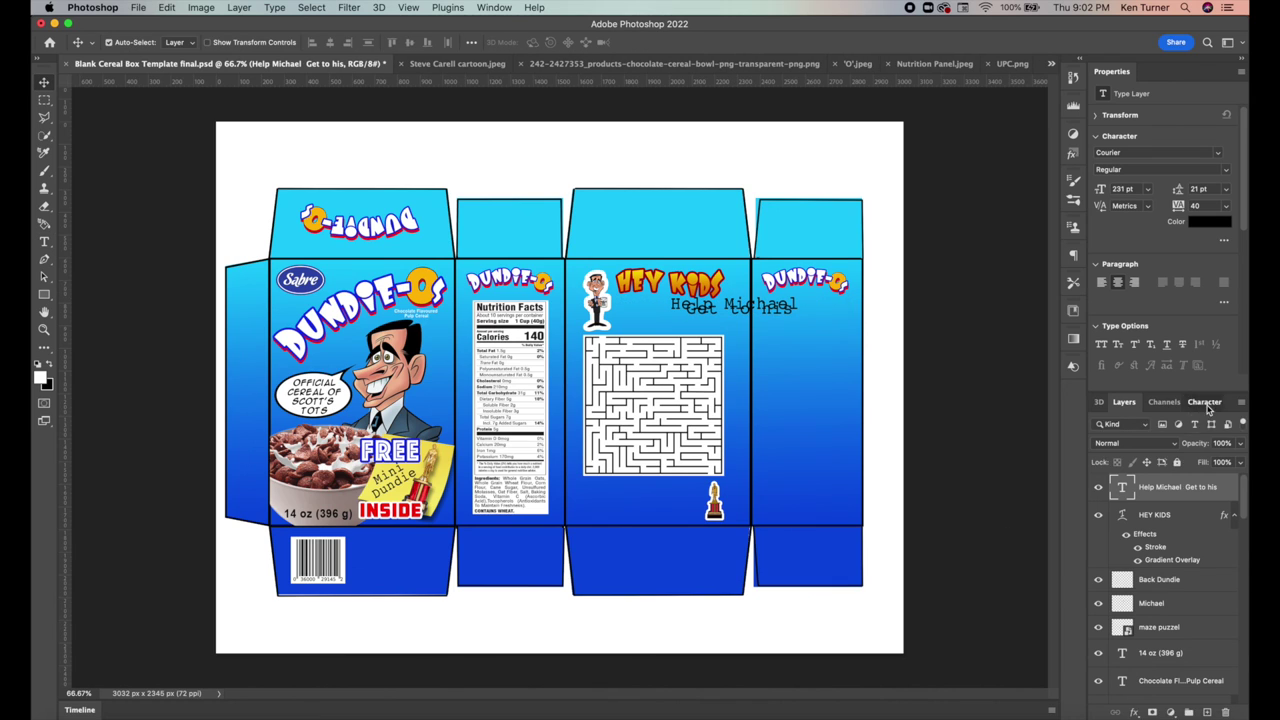
{"action": "left_click", "coordinate": [1204, 401]}
{"action": "left_click_drag", "start_coordinate": [1180, 616], "coordinate": [1200, 616]}
Change Get to lowercase get and place the two-line text between the heading and the maze
{"action": "key", "text": "t"}
{"action": "double_click", "coordinate": [700, 318]}
{"action": "type", "text": "get"}
{"action": "key", "text": "Escape"}
{"action": "key", "text": "v"}
{"action": "left_click_drag", "start_coordinate": [743, 320], "coordinate": [693, 324]}
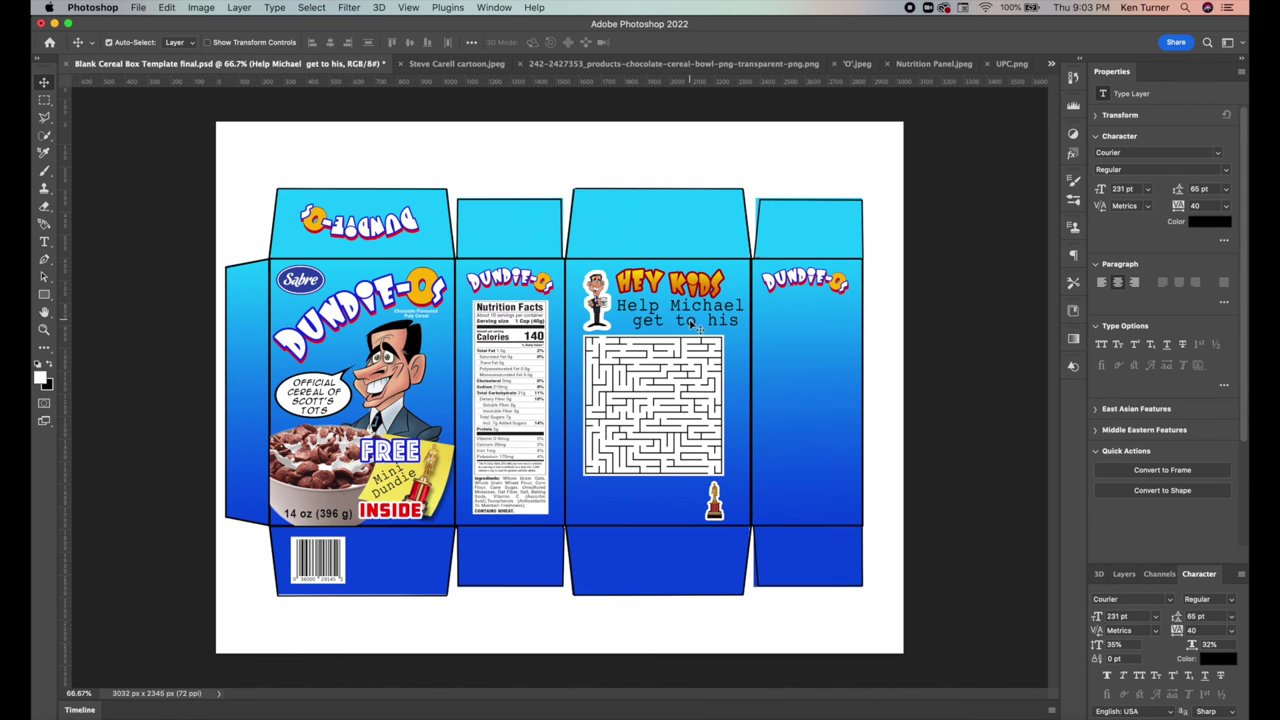
Duplicate the red INSIDE text layer, change the copy to DUNDIE AWARD and move it below the maze on the back panel
{"action": "left_click", "coordinate": [1122, 574]}
{"action": "scroll", "coordinate": [1160, 560], "scroll_direction": "down", "scroll_amount": 5}
{"action": "left_click", "coordinate": [1160, 559]}
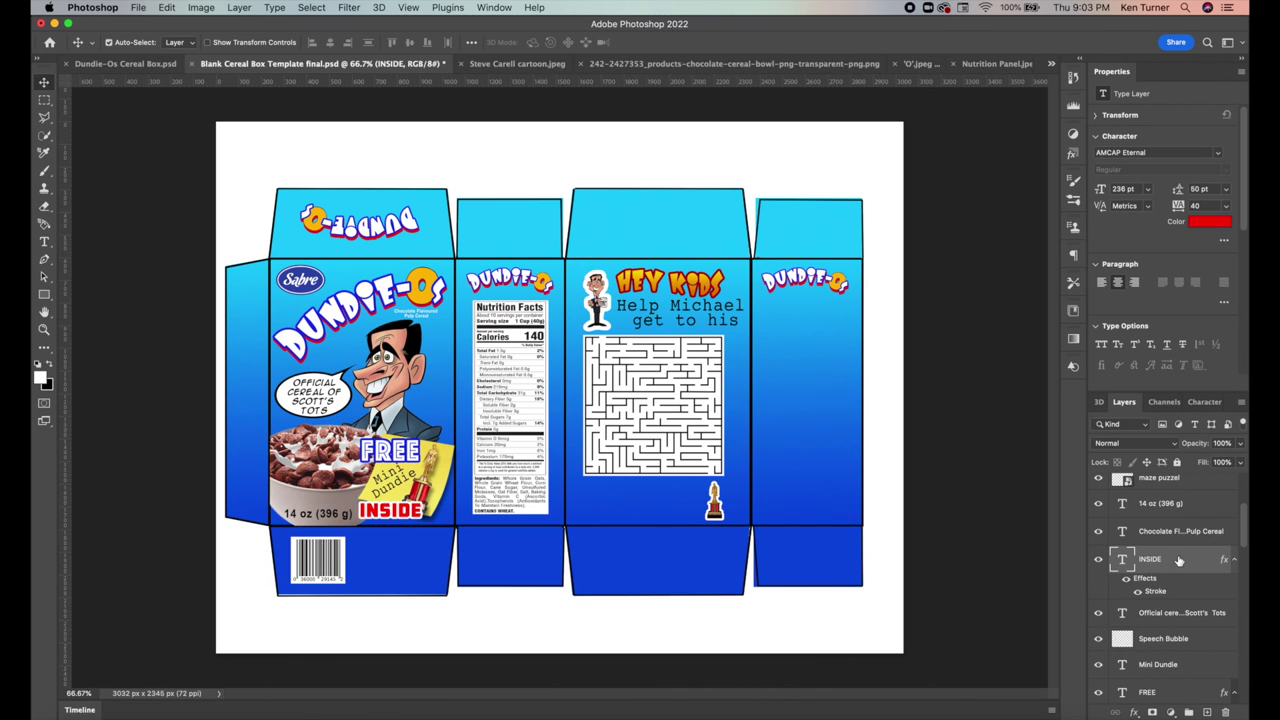
{"action": "key", "text": "t"}
{"action": "double_click", "coordinate": [395, 510]}
{"action": "type", "text": "DUNDIE AWARD"}
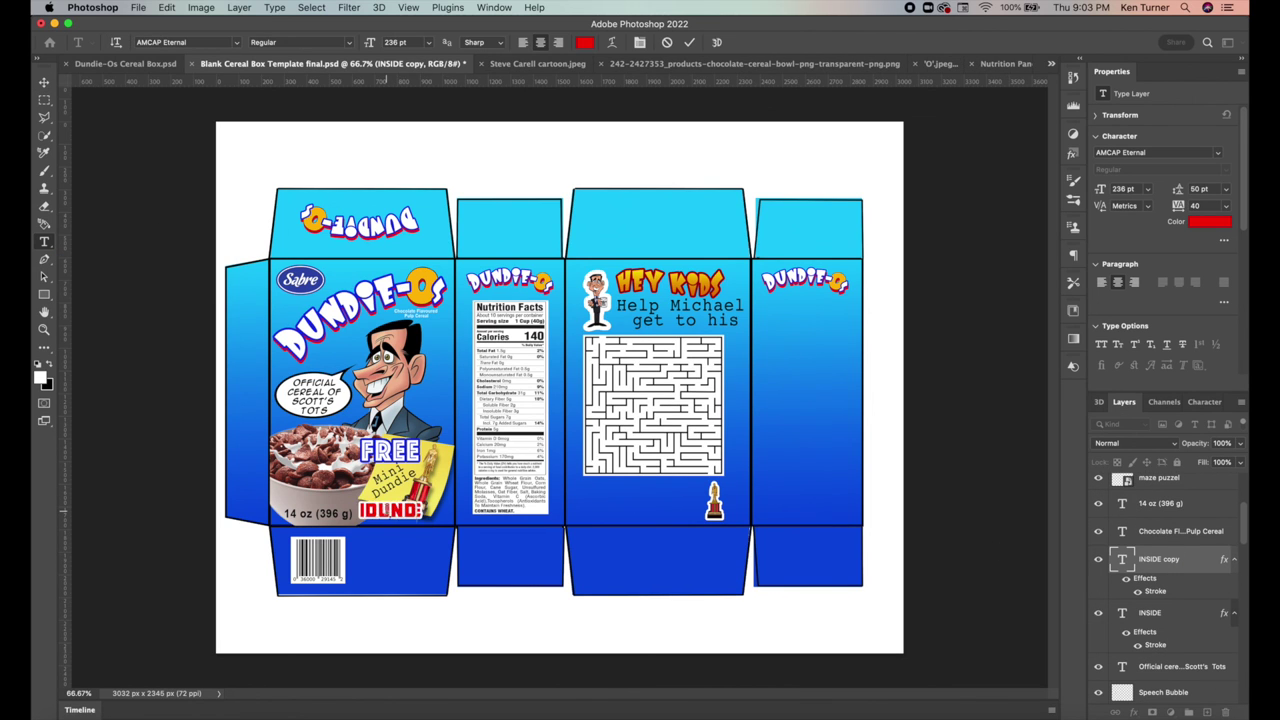
{"action": "key", "text": "Escape"}
{"action": "key", "text": "v"}
{"action": "left_click_drag", "start_coordinate": [472, 480], "coordinate": [684, 472]}
Shrink the DUNDIE AWARD text and break it onto two lines with 67 pt leading
{"action": "key", "text": "t"}
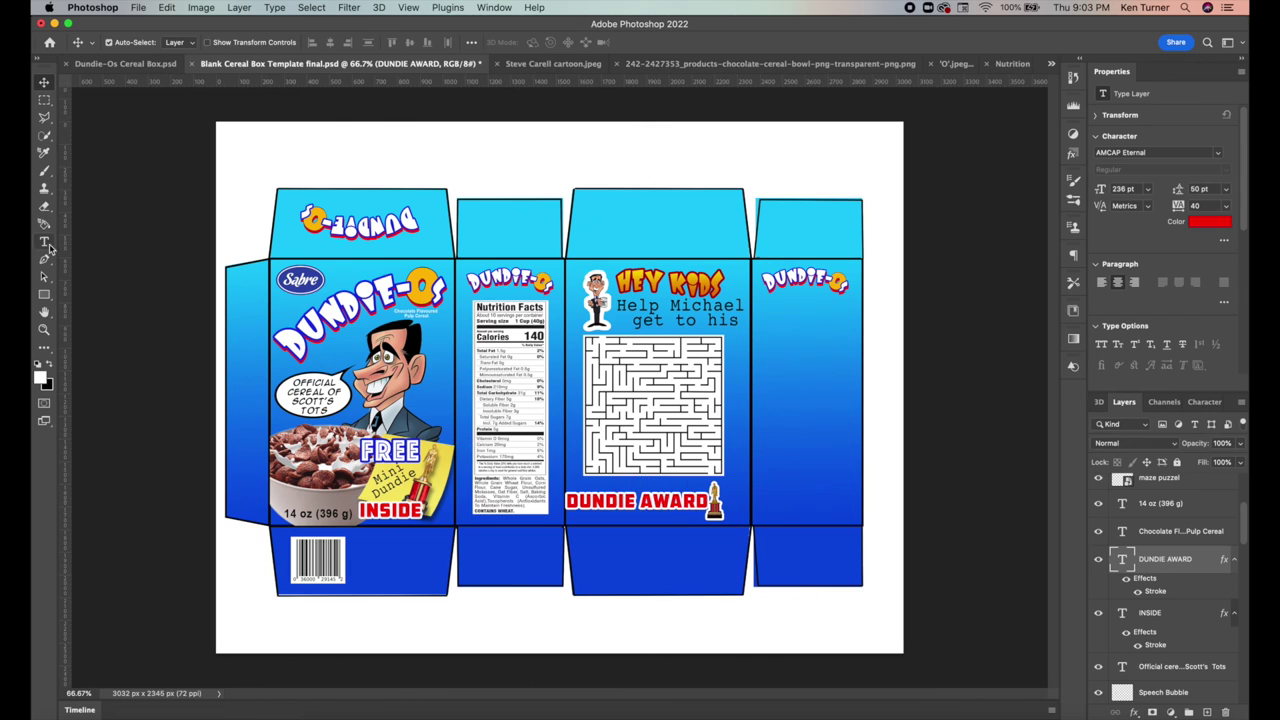
{"action": "left_click_drag", "start_coordinate": [368, 43], "coordinate": [349, 45]}
{"action": "left_click", "coordinate": [640, 501]}
{"action": "key", "text": "Return"}
{"action": "left_click", "coordinate": [1204, 401]}
{"action": "mouse_move", "coordinate": [1181, 617]}
{"action": "left_mouse_down"}
{"action": "mouse_move", "coordinate": [1165, 620]}
{"action": "mouse_move", "coordinate": [1192, 618]}
{"action": "mouse_move", "coordinate": [1175, 620]}
{"action": "left_mouse_up"}
{"action": "key", "text": "Escape"}
Set DUNDIE AWARD to 232 pt, then arrange it and the trophy side by side beneath the maze
{"action": "key", "text": "v"}
{"action": "key", "text": "t"}
{"action": "left_click_drag", "start_coordinate": [369, 49], "coordinate": [378, 48]}
{"action": "left_click", "coordinate": [45, 86]}
{"action": "left_click_drag", "start_coordinate": [636, 516], "coordinate": [642, 508]}
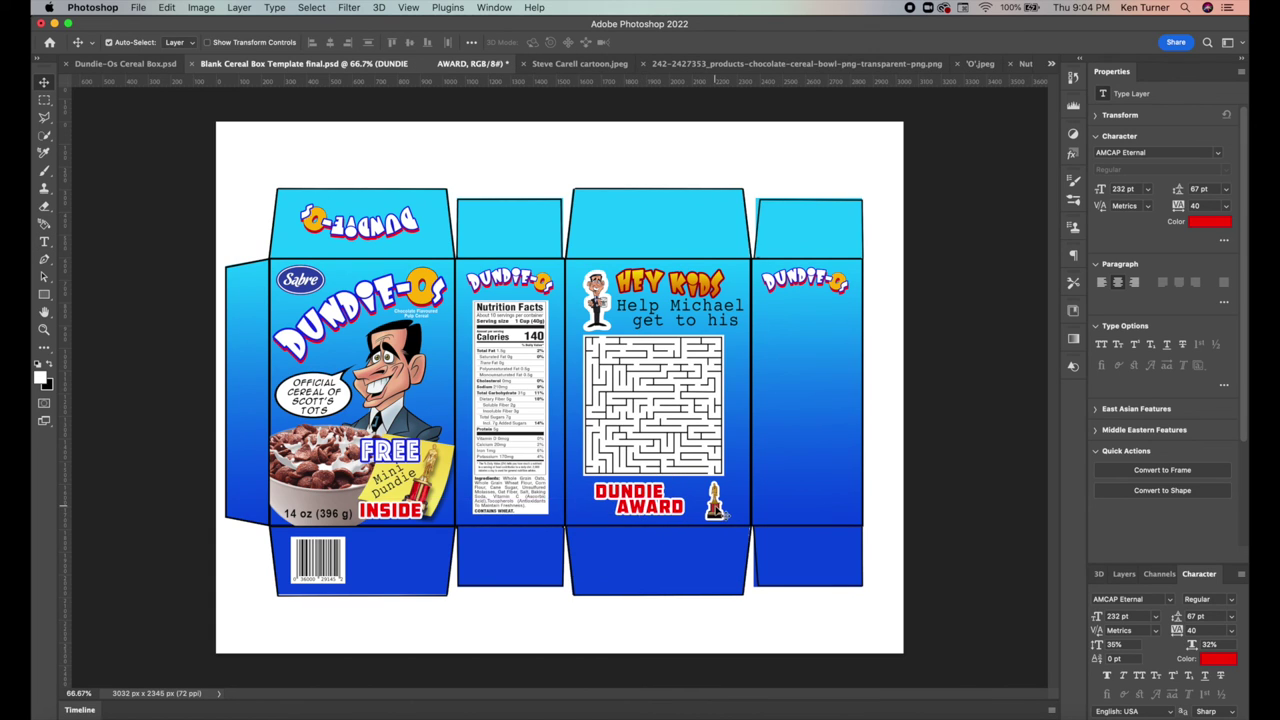
{"action": "left_click_drag", "start_coordinate": [723, 513], "coordinate": [719, 514]}
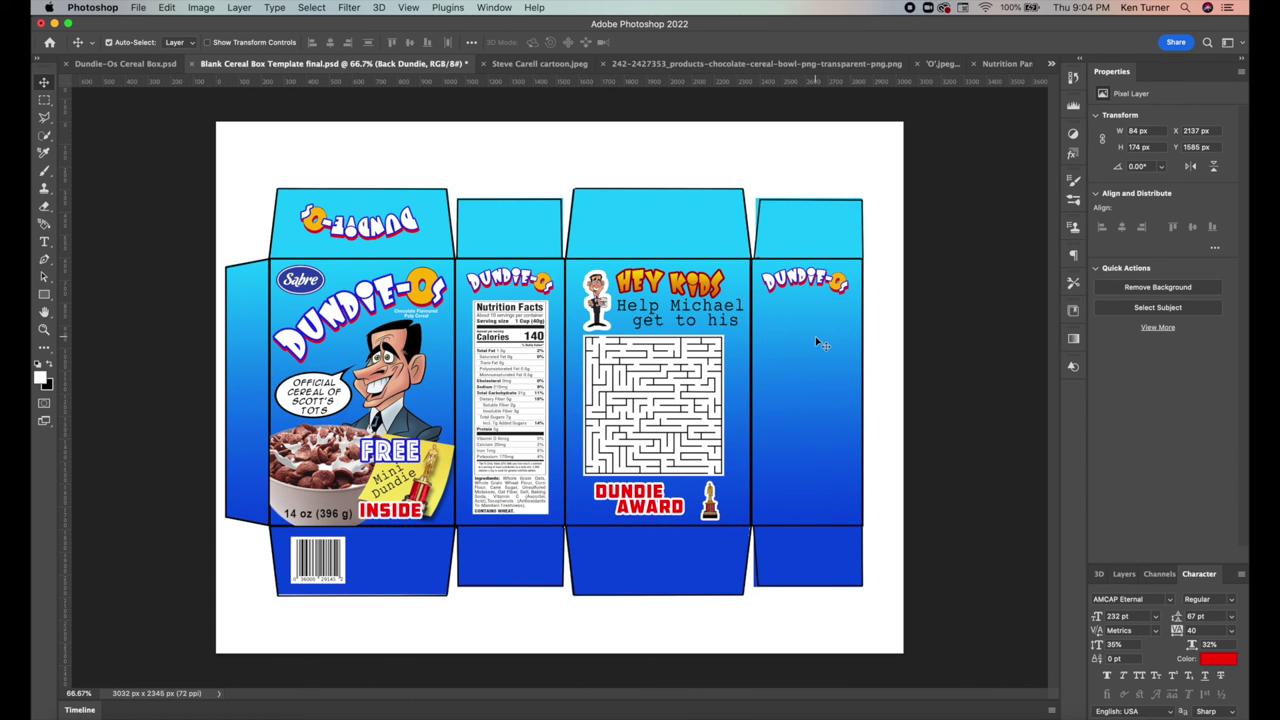